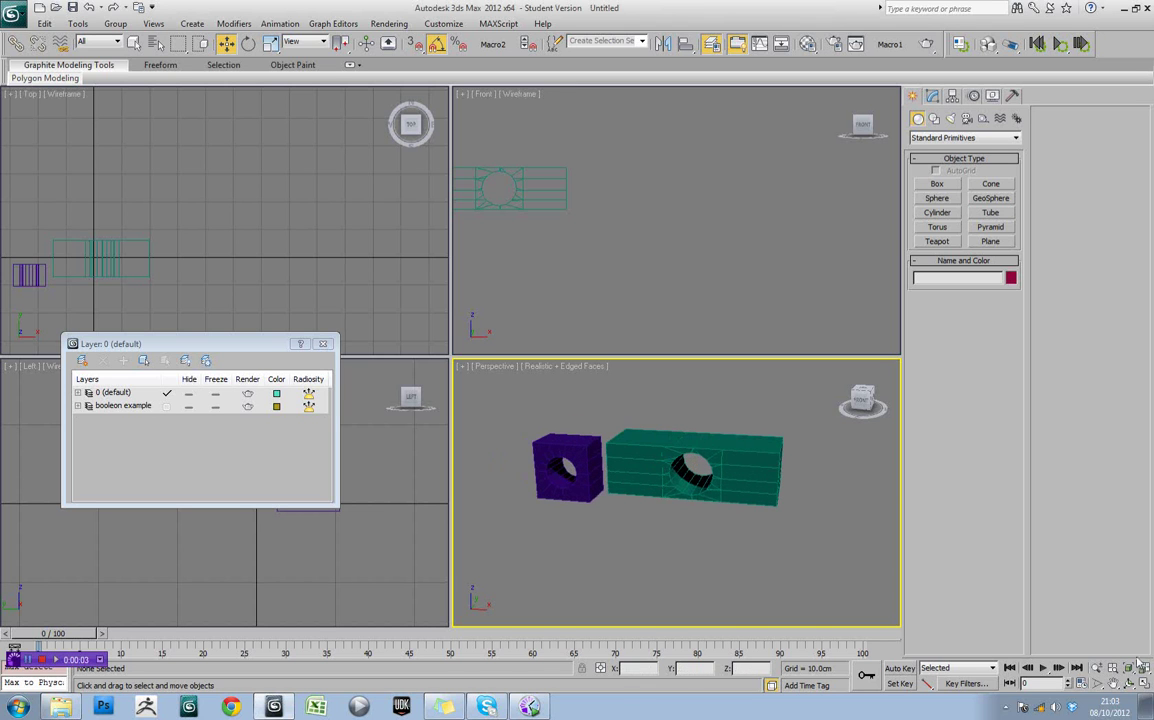
Maximize the Perspective viewport
key(alt+w)
scroll(573, 362, up, 3)
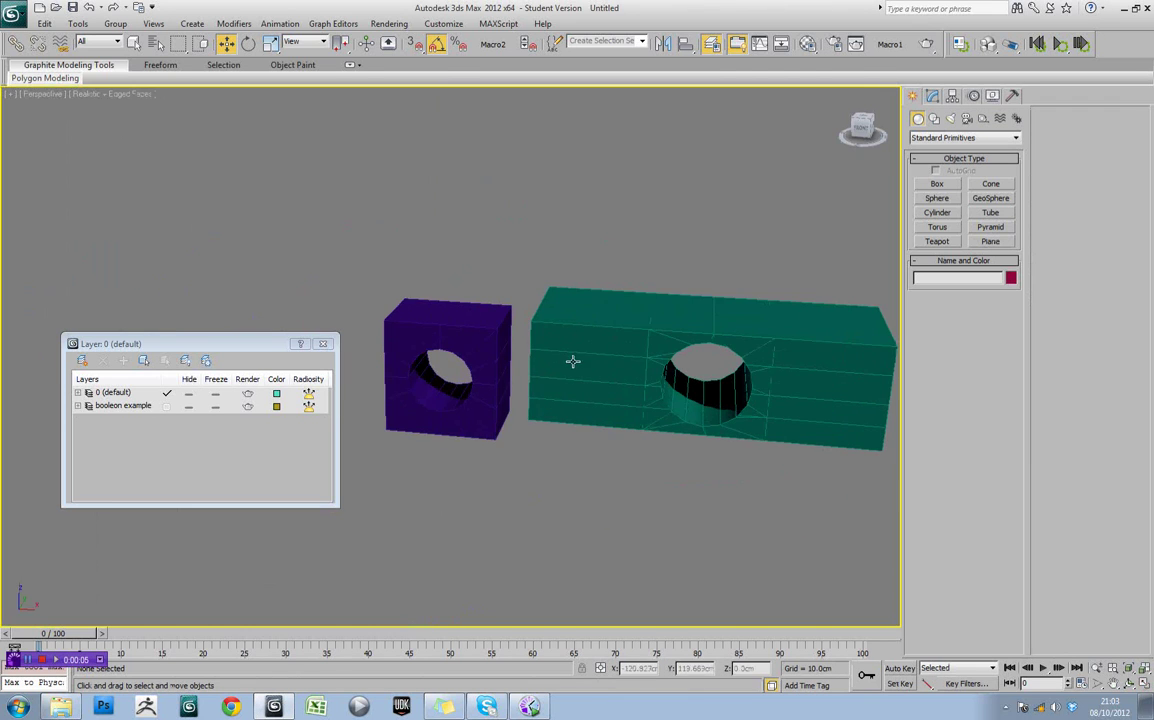
alt+middle_drag(573, 362, 538, 385)
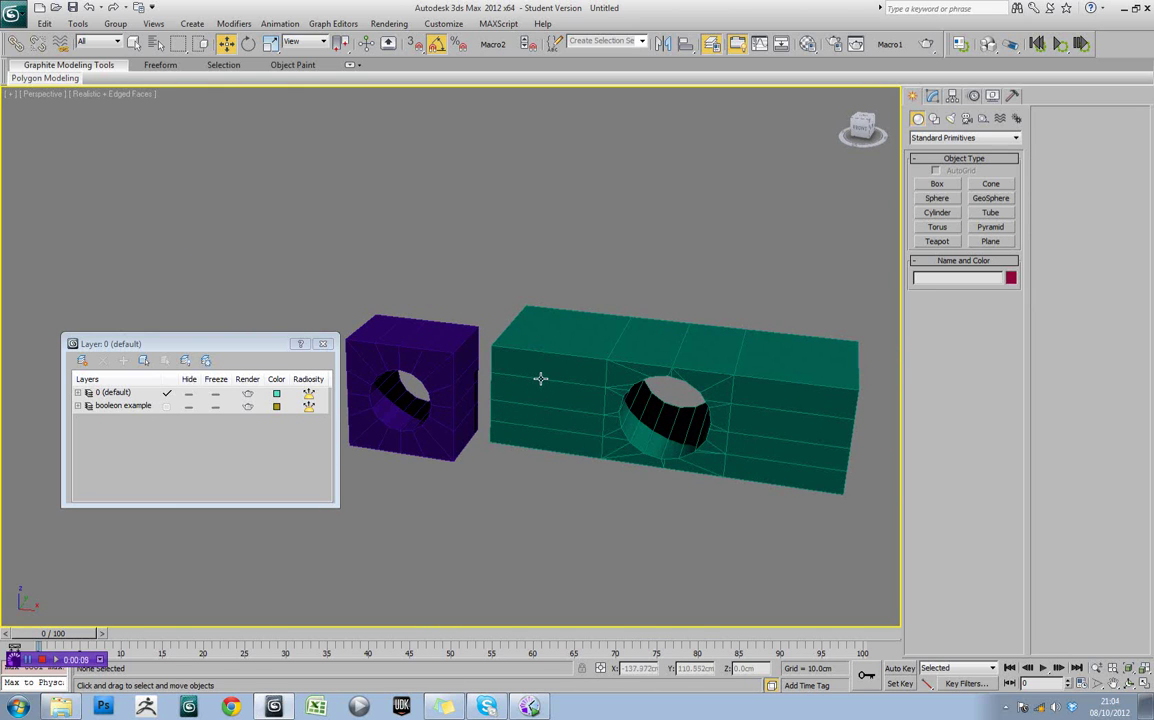
middle_drag(682, 404, 623, 381)
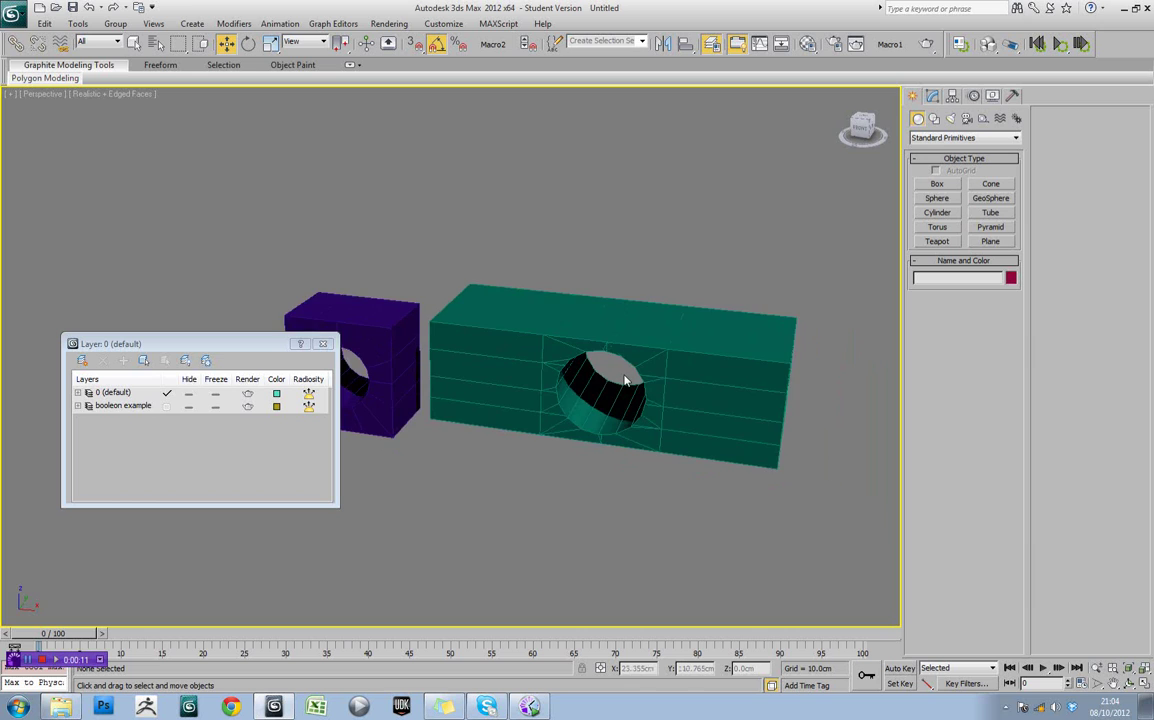
scroll(625, 381, down, 2)
middle_drag(709, 396, 535, 372)
Create a box beside the green block, about 186 cm long, 420 cm wide and 140 cm high
click(937, 184)
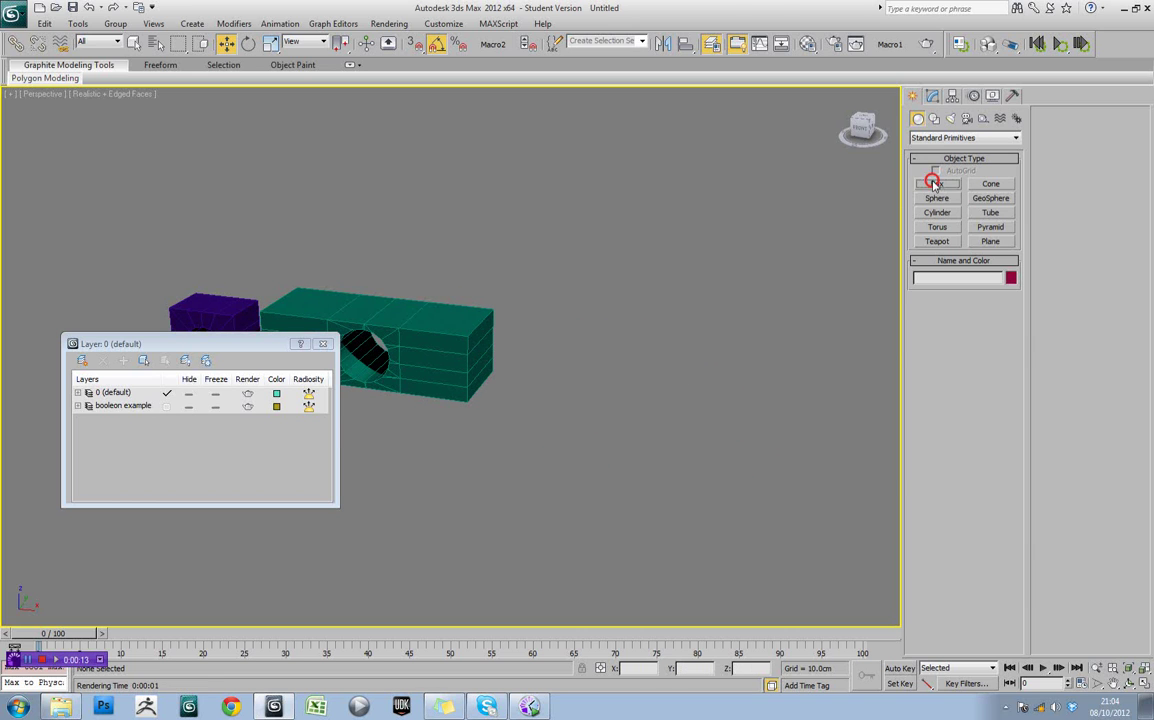
drag(585, 415, 891, 521)
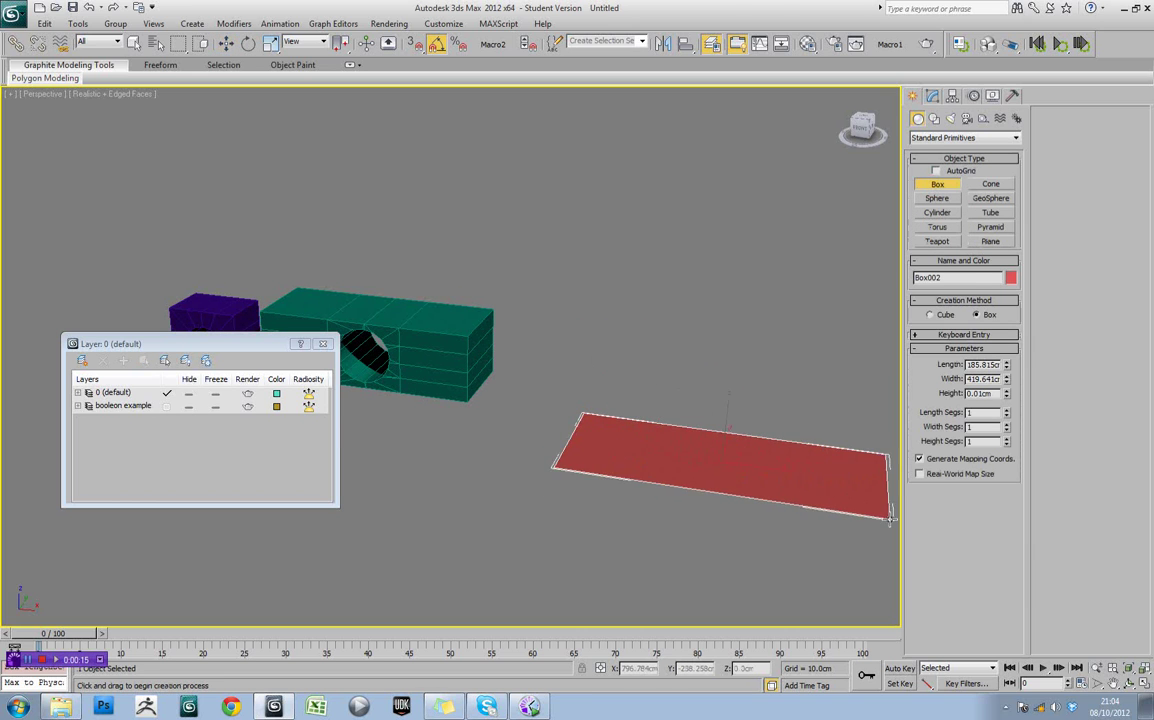
click(885, 425)
middle_drag(795, 402, 644, 399)
key(w)
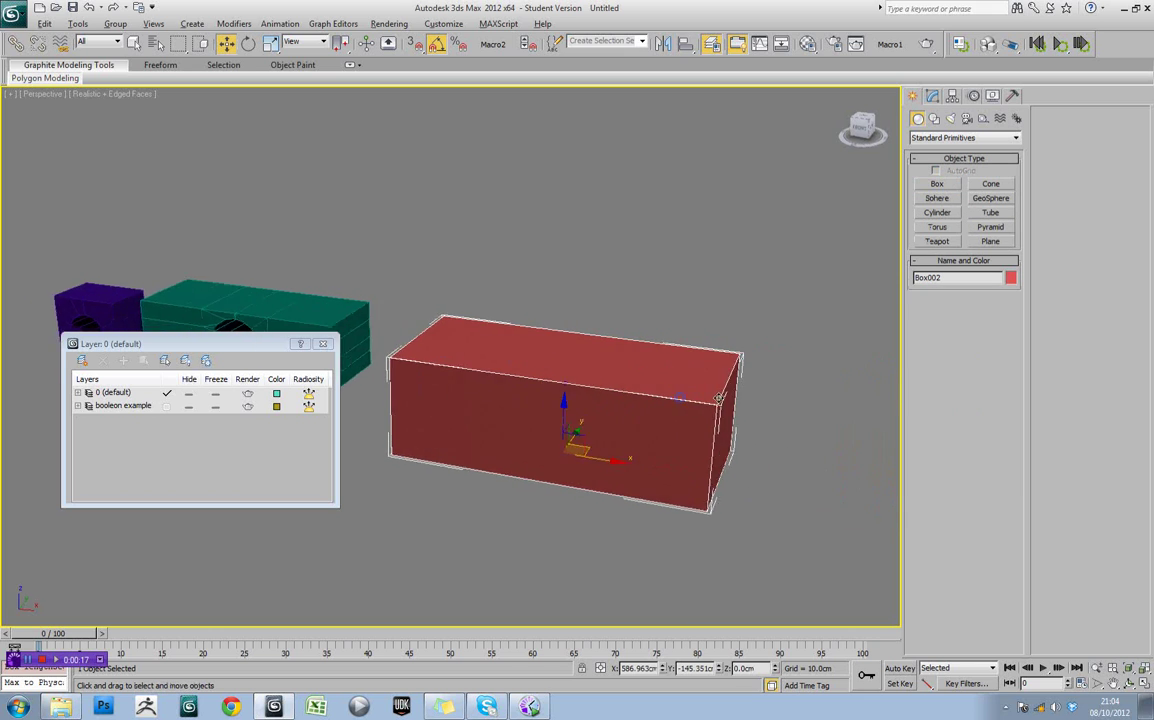
scroll(670, 337, up, 2)
scroll(615, 316, down, 2)
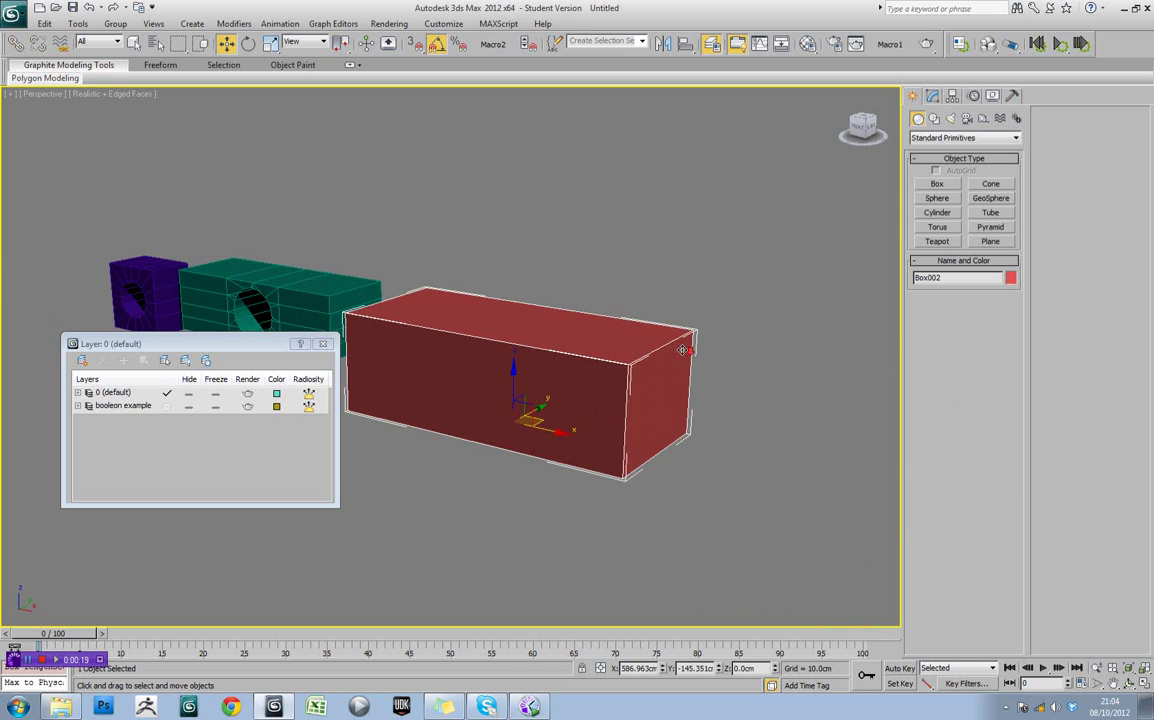
Close the layer window and have the new red box selected in close view
click(318, 345)
scroll(538, 368, up, 4)
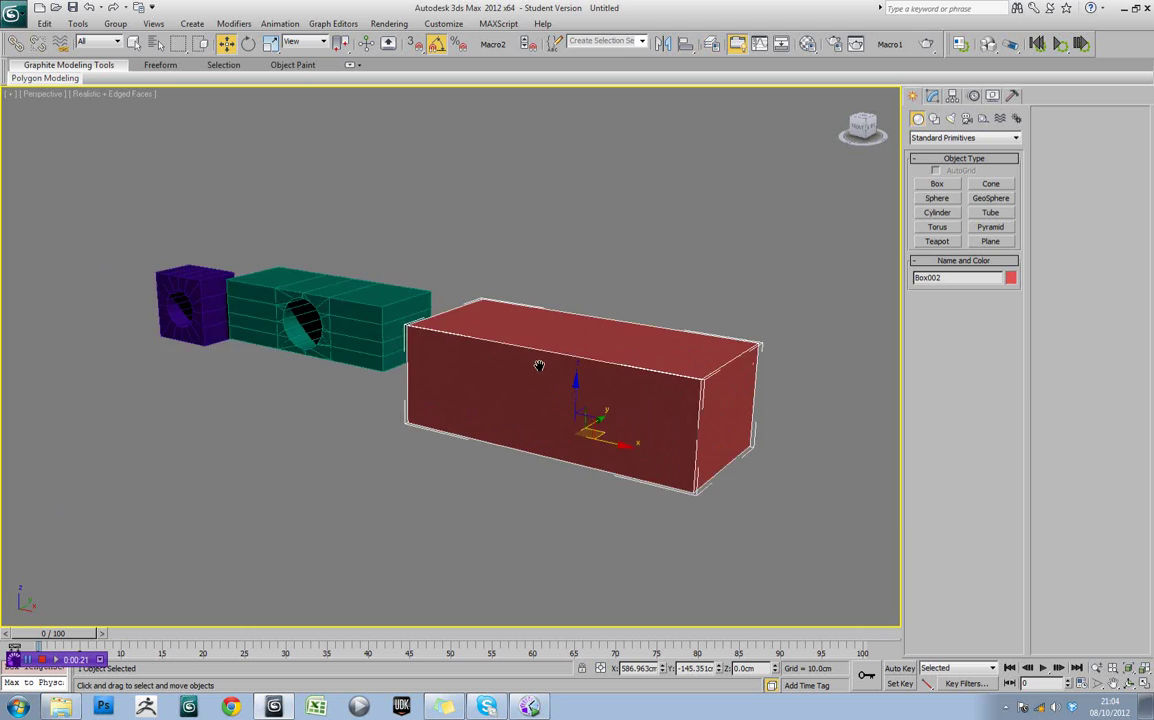
click(508, 356)
click(408, 315)
alt+middle_drag(388, 306, 558, 392)
click(755, 325)
scroll(520, 355, up, 5)
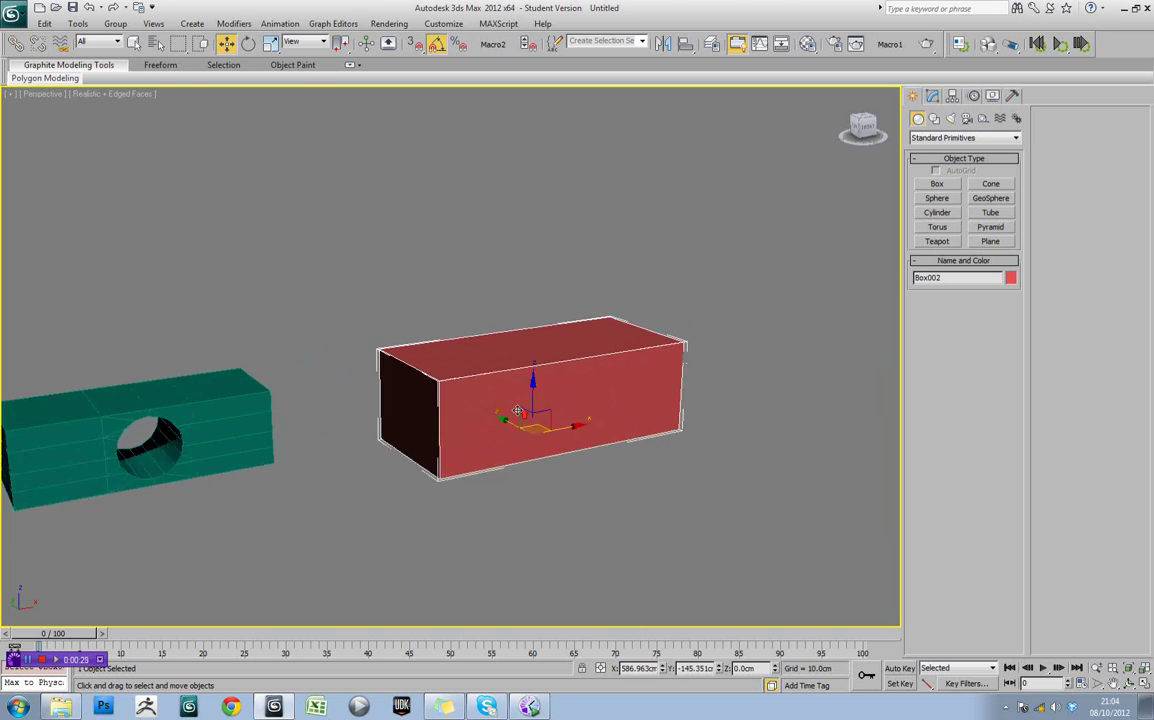
alt+middle_drag(589, 416, 652, 399)
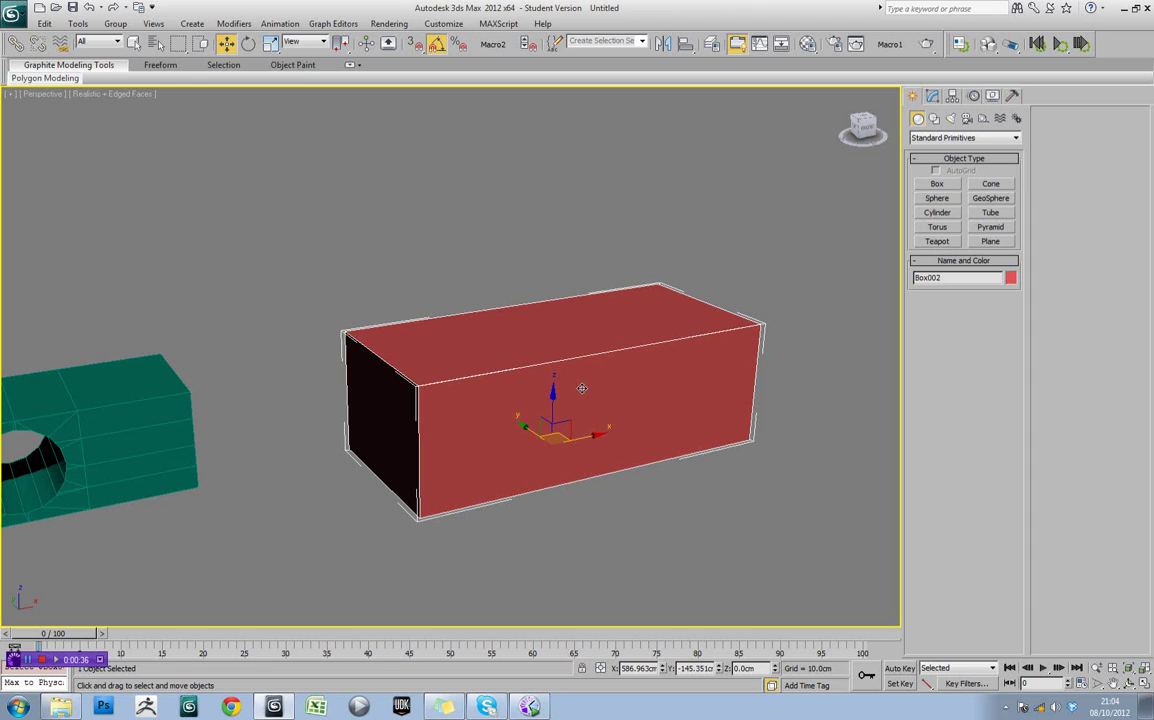
Apply a TurboSmooth modifier to the red box
click(931, 96)
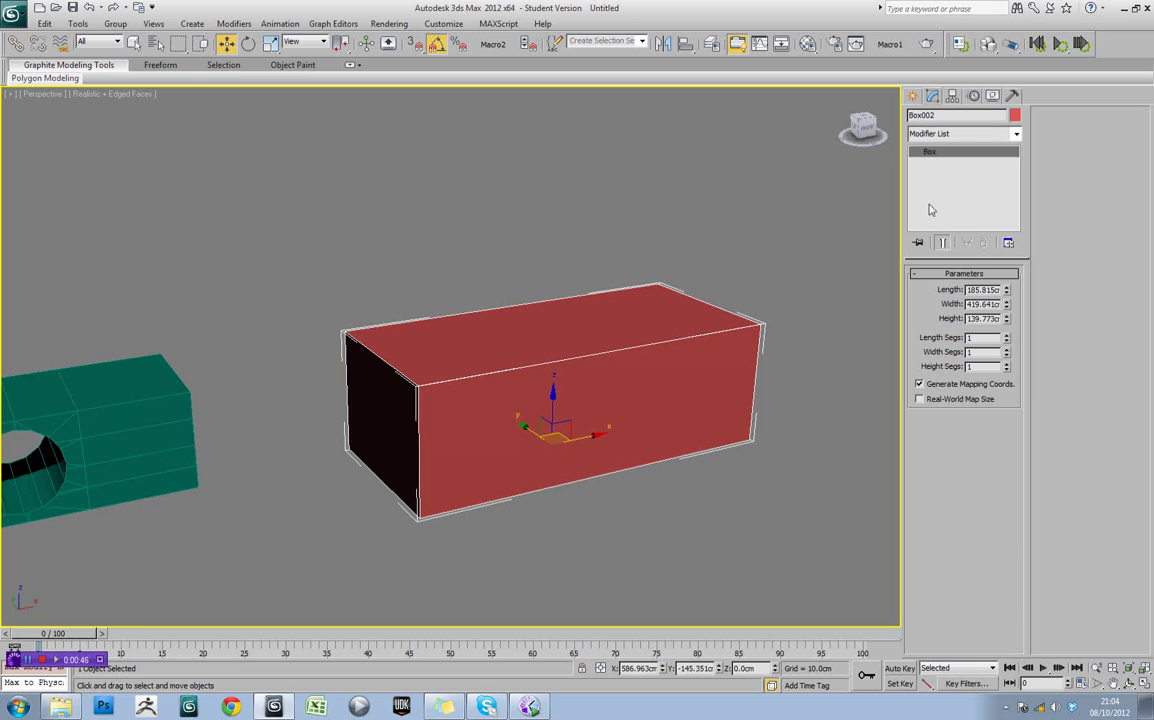
click(1012, 134)
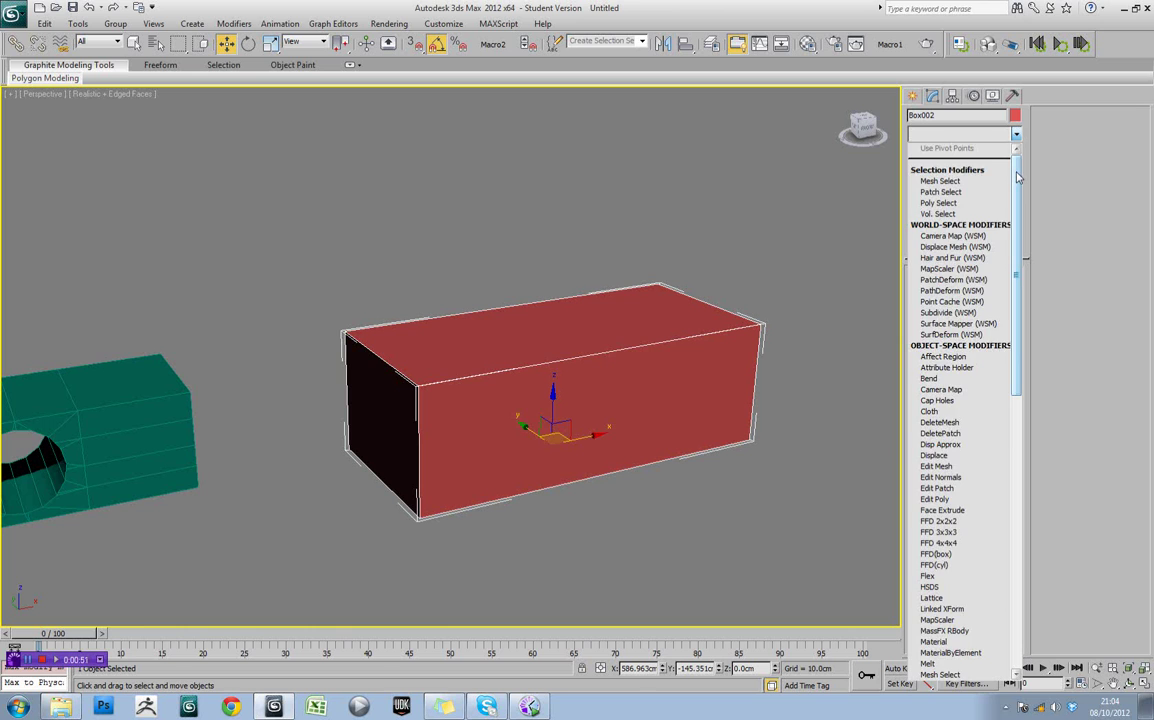
drag(1018, 176, 1001, 492)
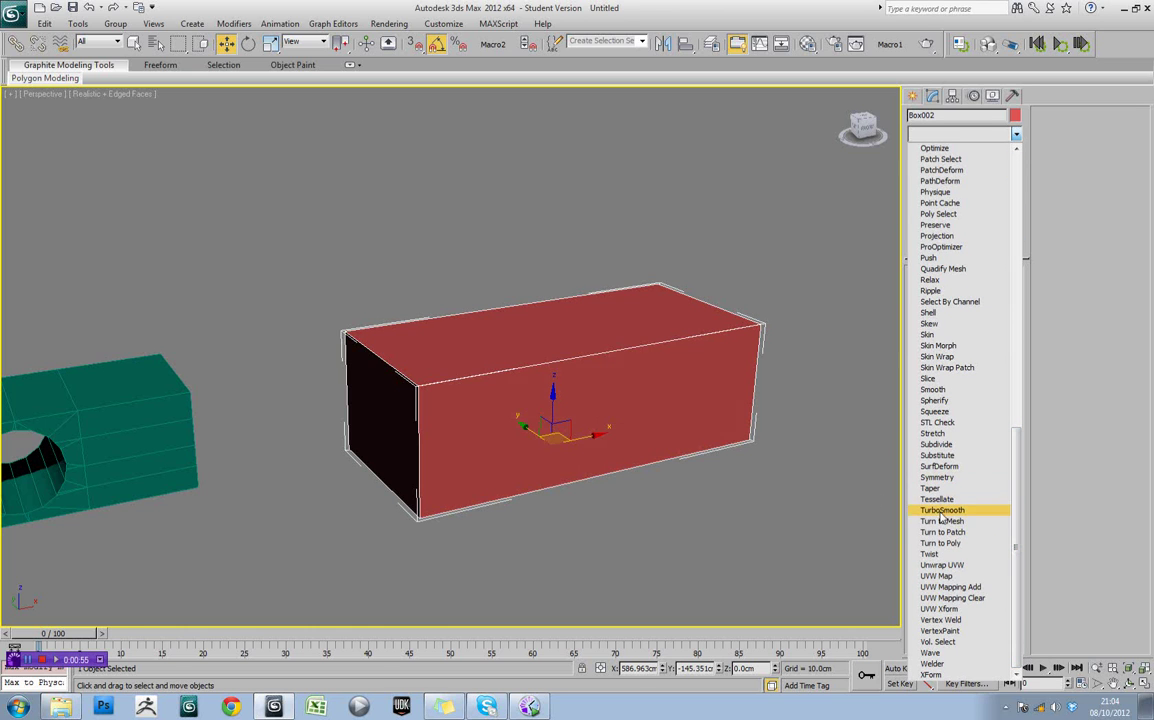
click(941, 511)
alt+middle_drag(737, 458, 831, 483)
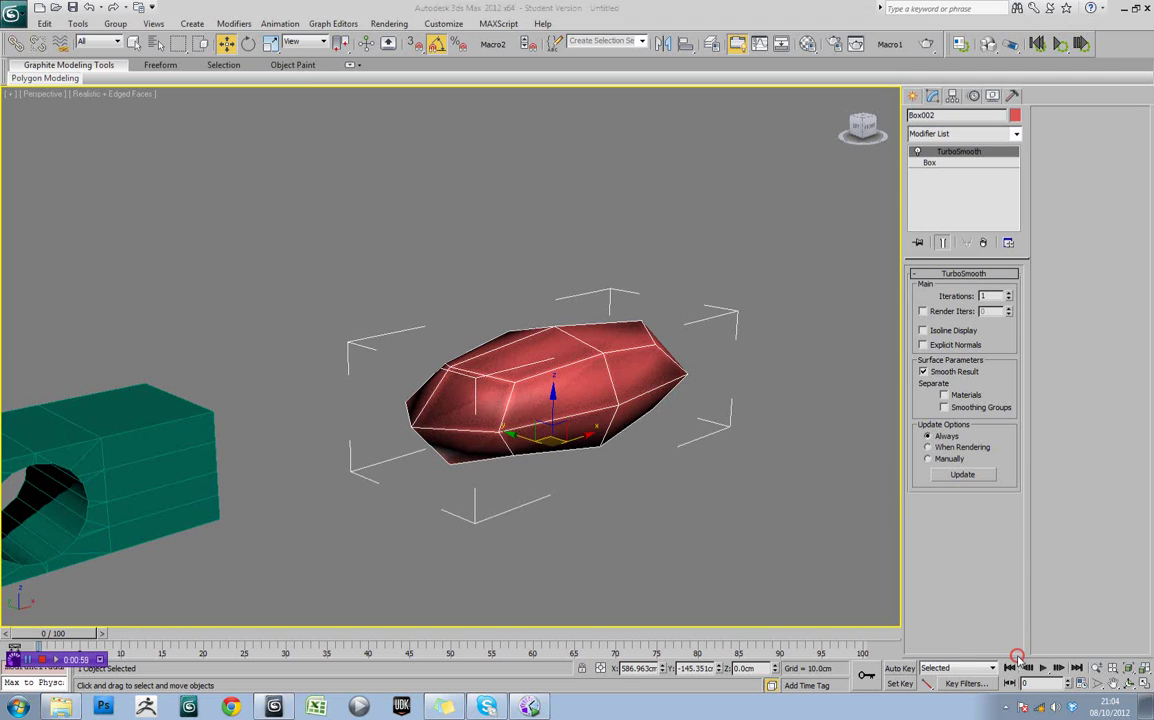
alt+middle_drag(729, 430, 631, 383)
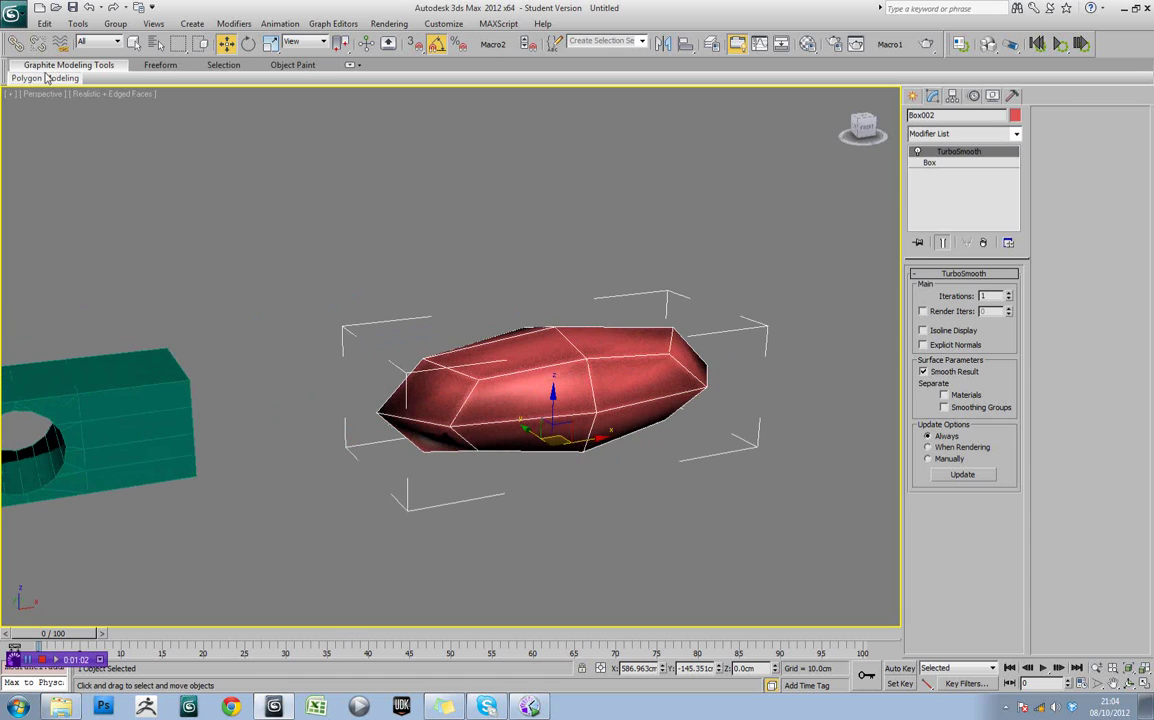
Turn off shadows in the Perspective viewport's lighting display
click(96, 94)
mouse_move(152, 247)
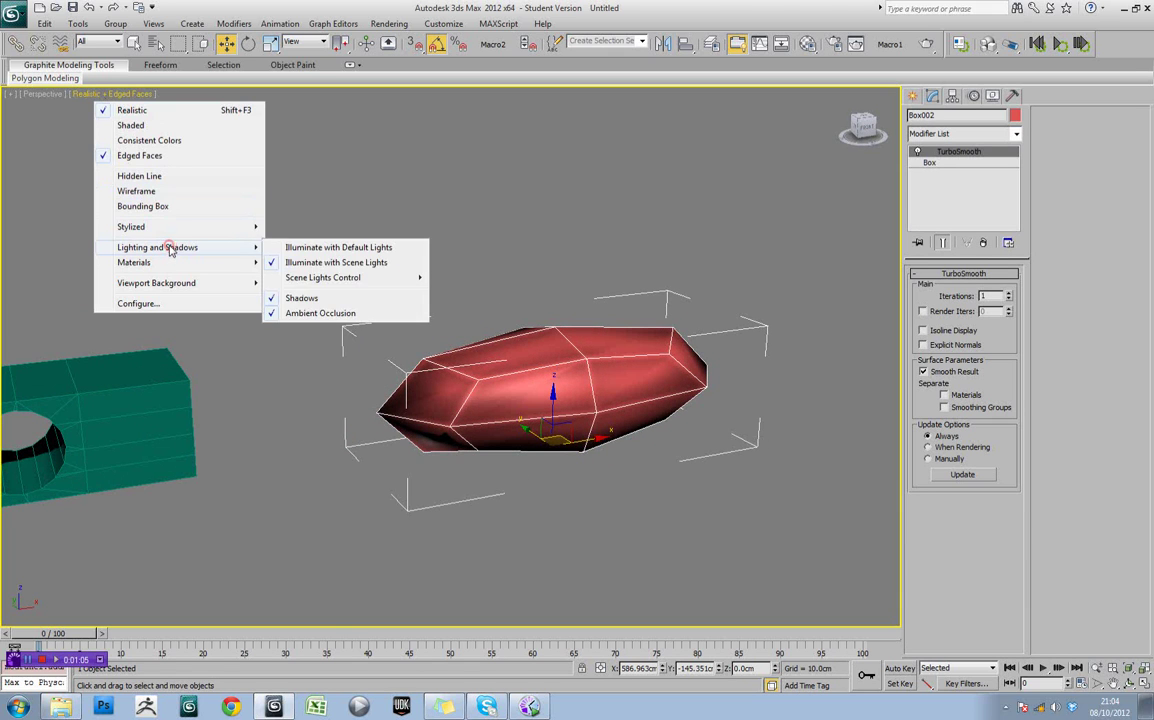
click(301, 297)
alt+middle_drag(616, 342, 596, 412)
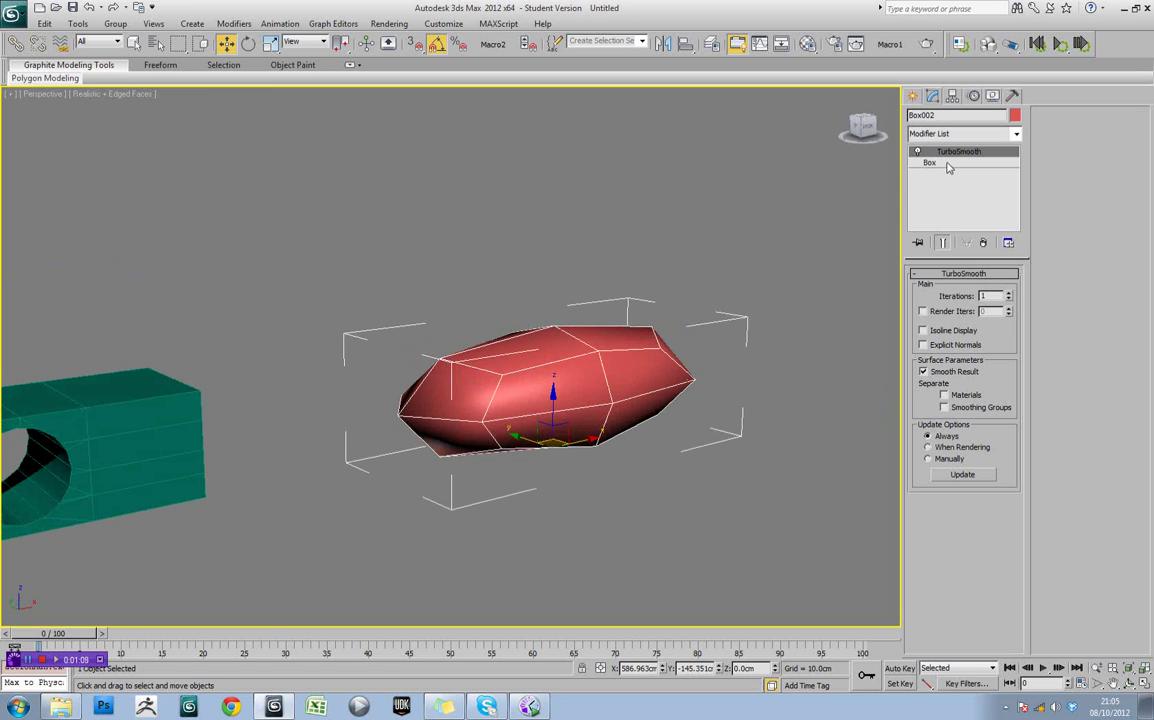
Go to the Box level of the modifier stack and compare the shape with and without the end result, leaving it hidden
click(935, 163)
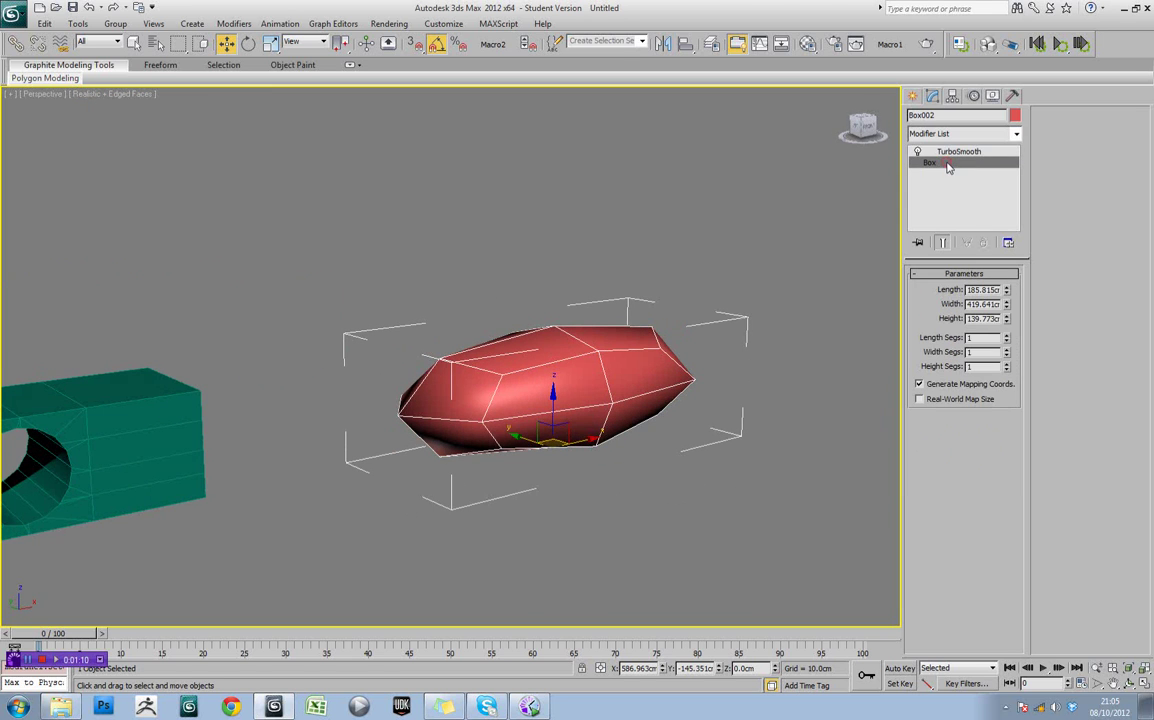
click(941, 244)
click(941, 244)
click(941, 244)
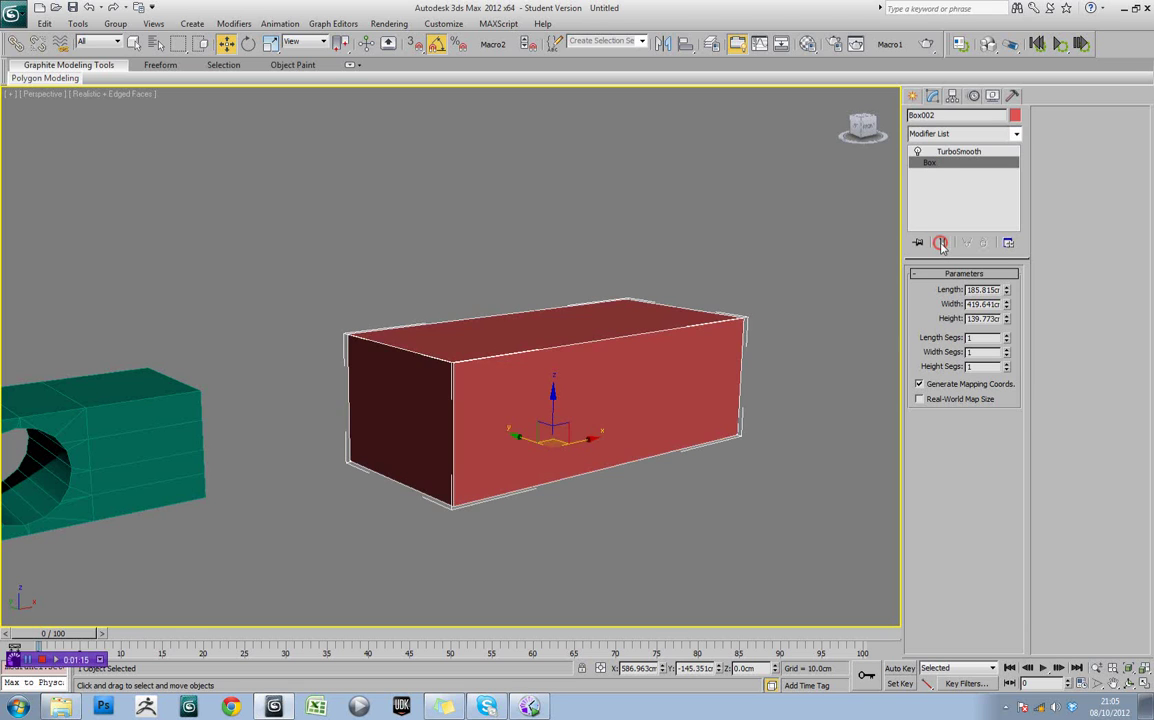
click(941, 244)
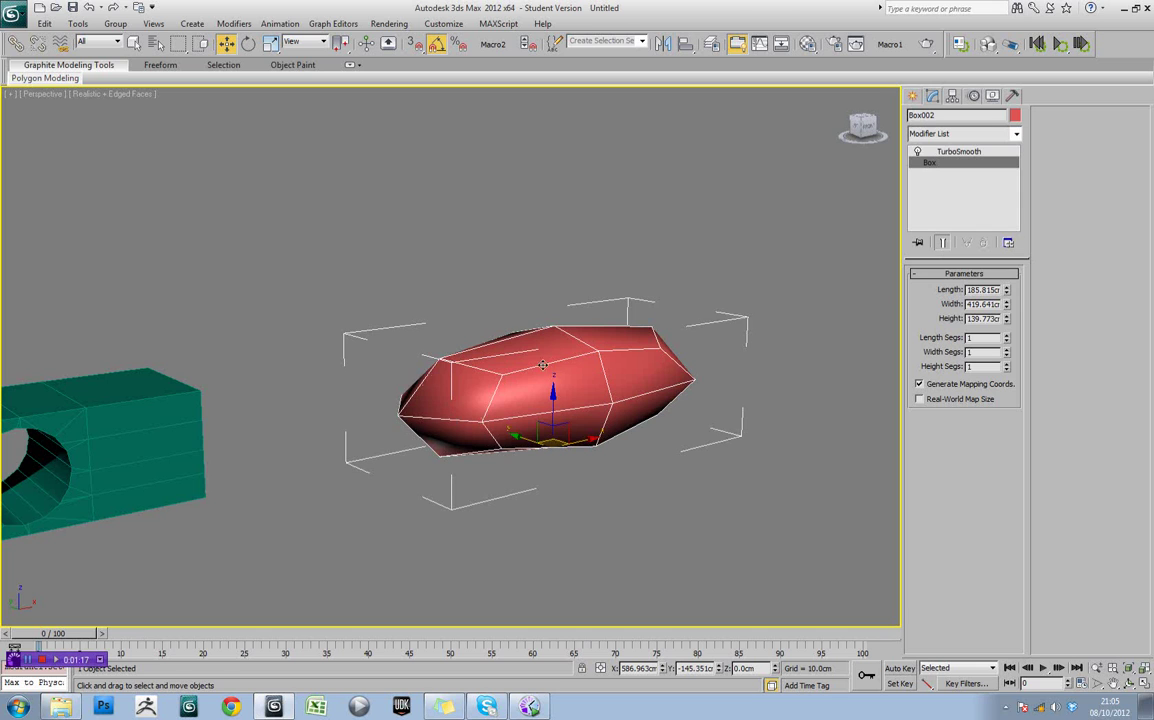
click(943, 244)
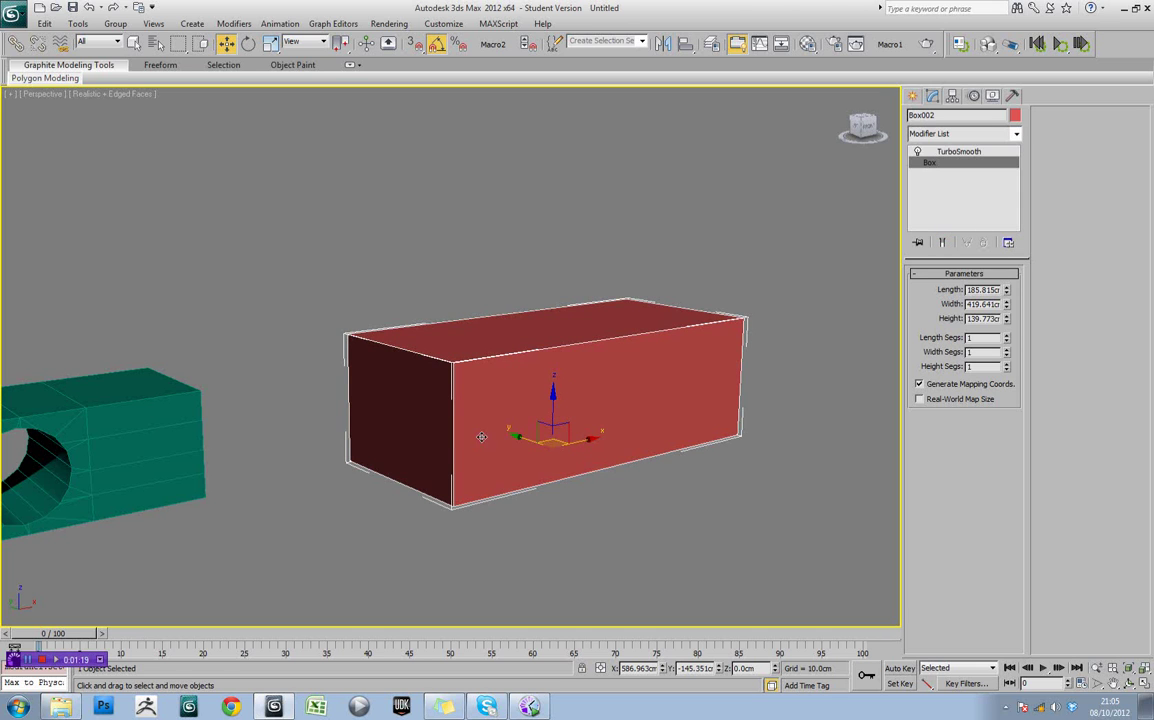
click(941, 244)
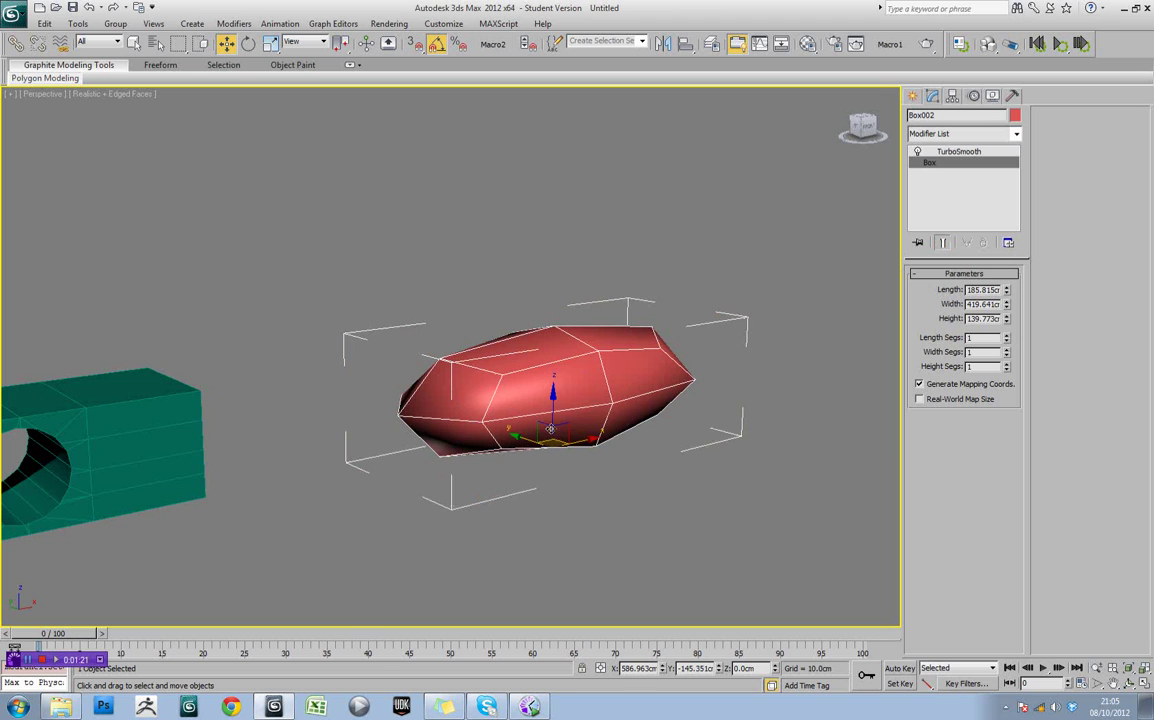
click(941, 244)
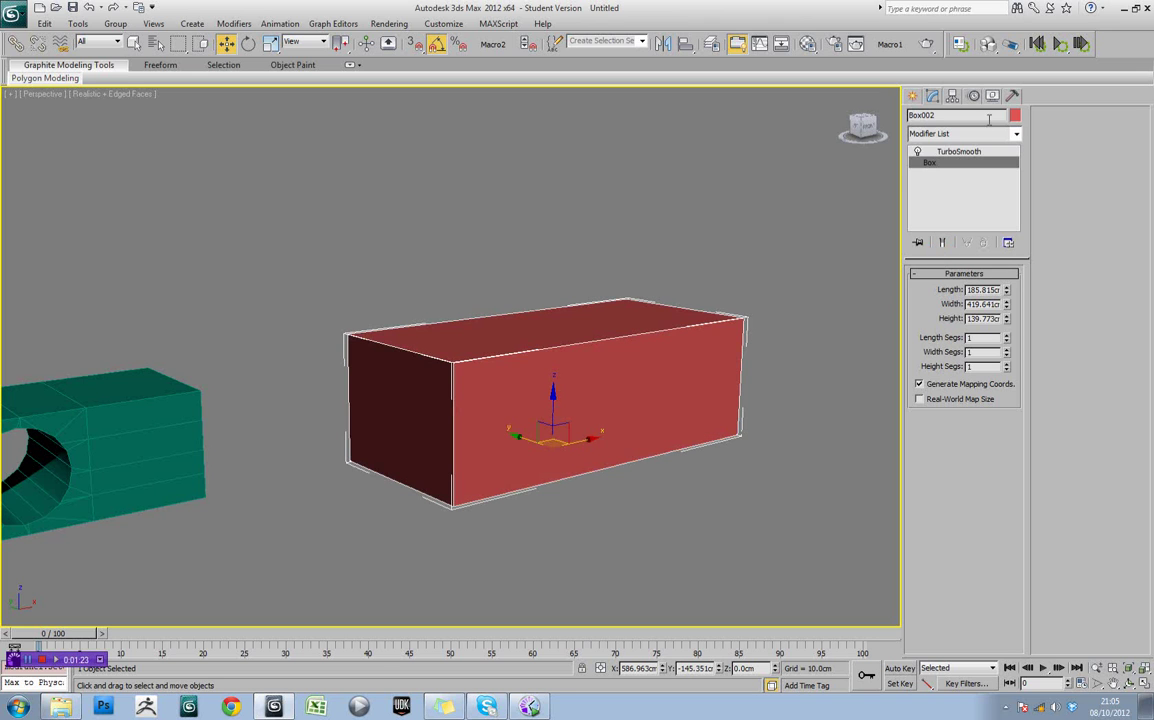
Add an Edit Poly modifier between the base Box and TurboSmooth in the modifier stack
click(955, 133)
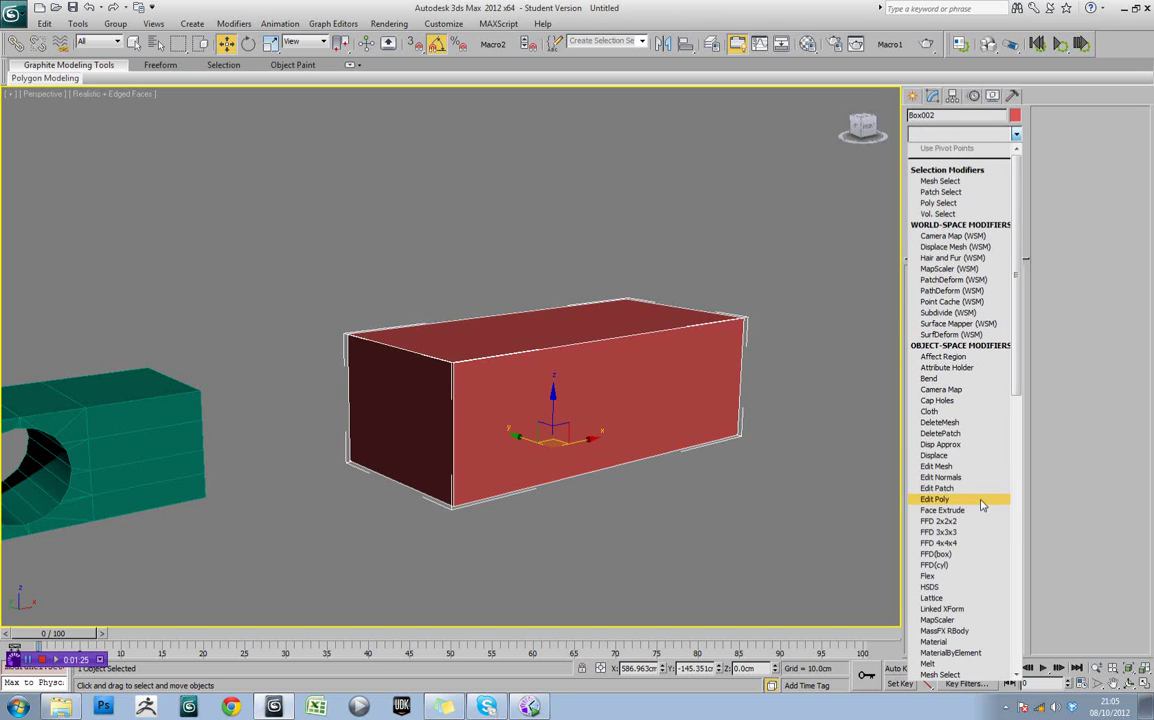
click(980, 499)
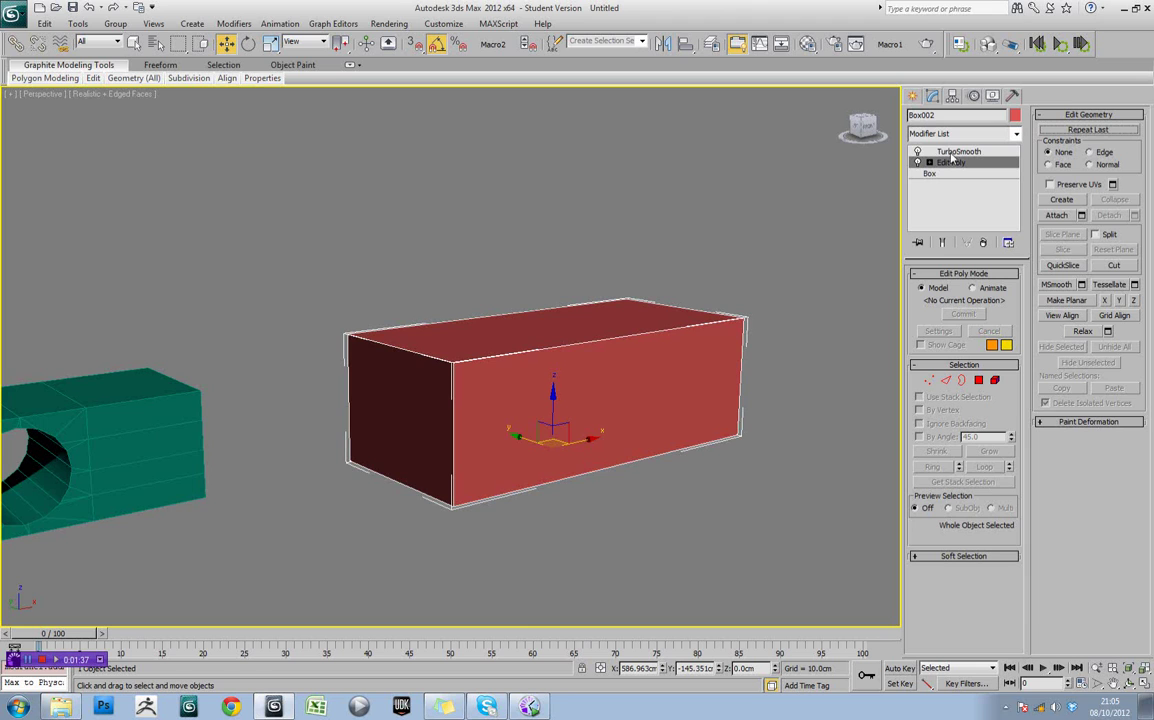
alt+middle_drag(718, 323, 709, 323)
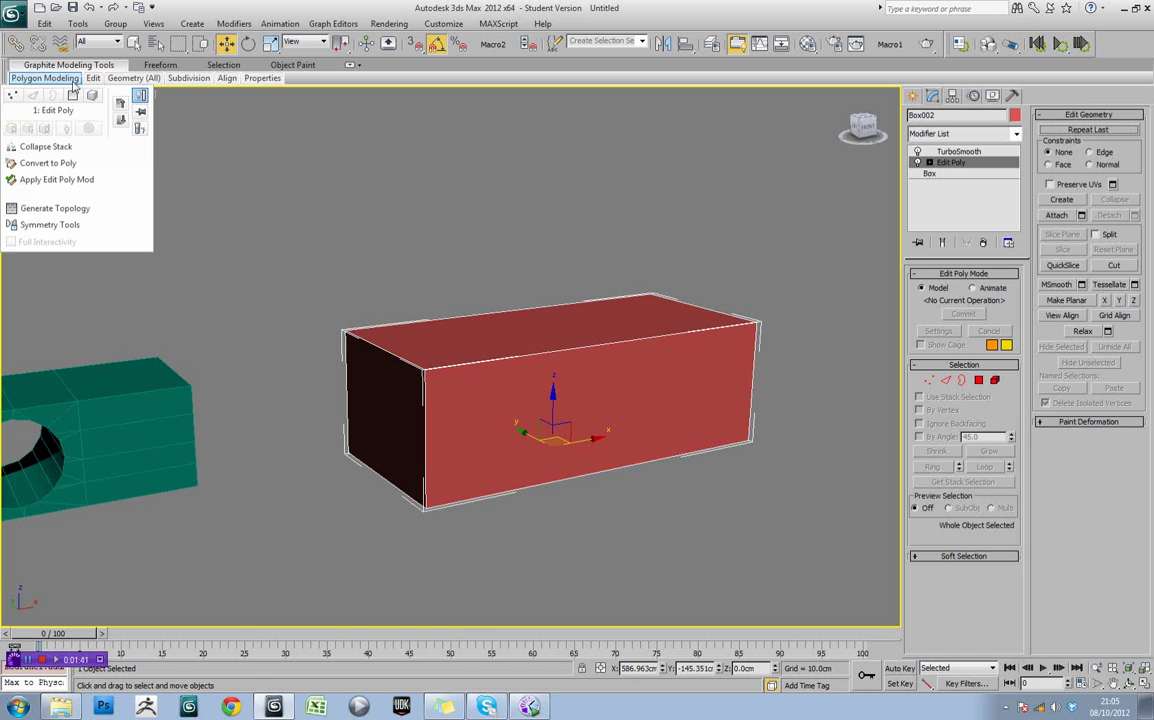
Insert edge loops close to both short ends of the red box with Swift Loop
mouse_move(95, 84)
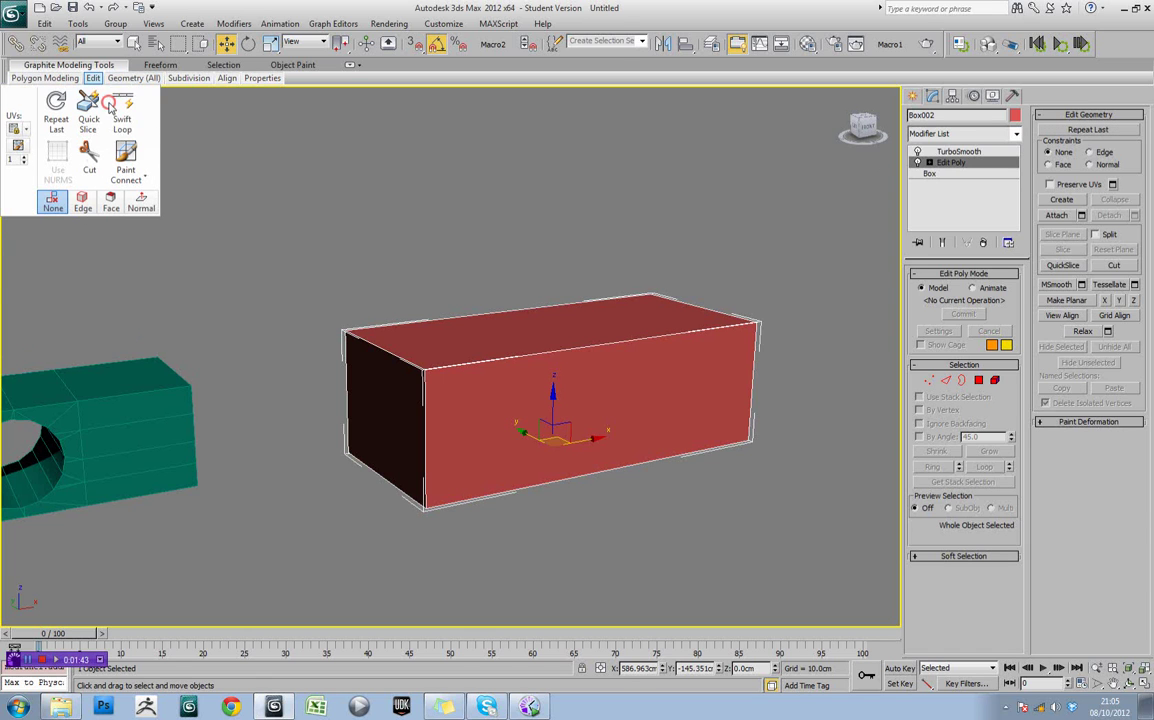
click(122, 110)
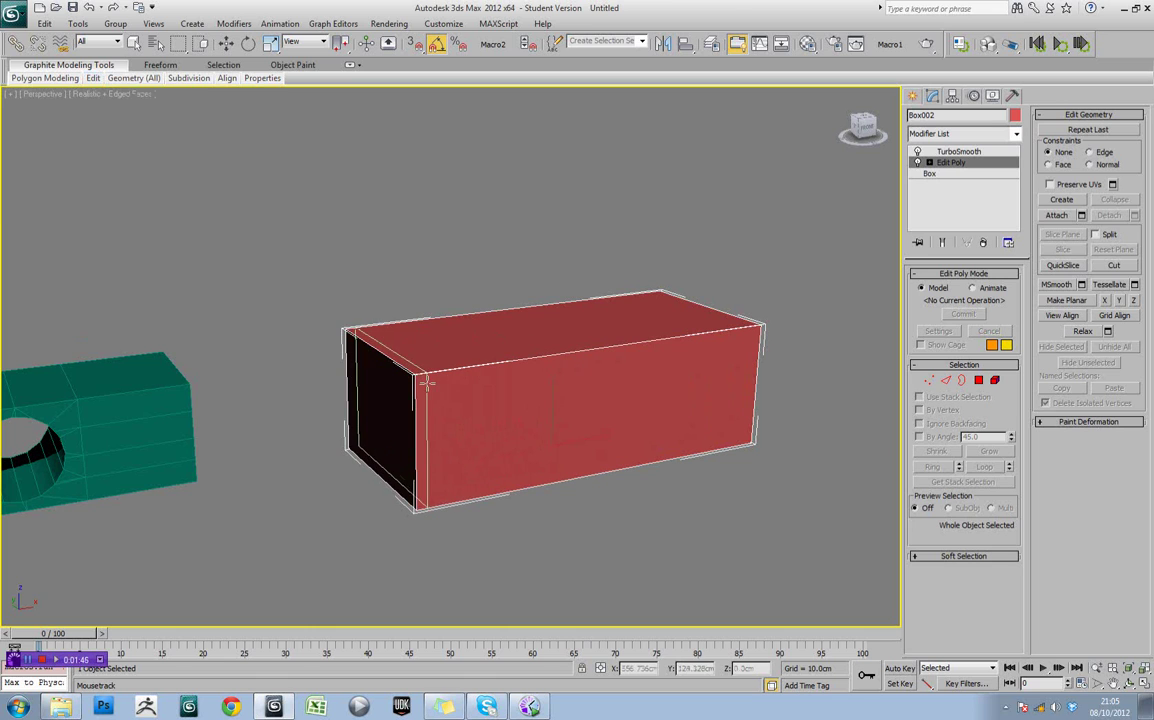
click(424, 383)
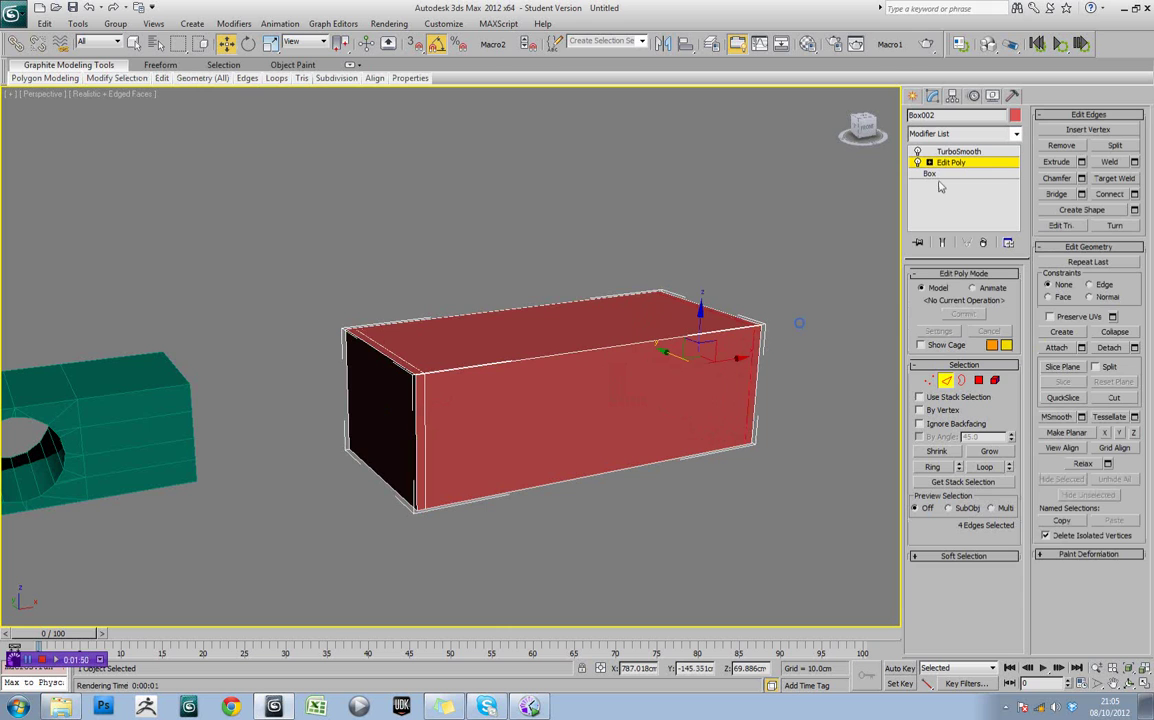
Go to the TurboSmooth level and examine how the edge loops shape the smoothed ends of the box
click(957, 152)
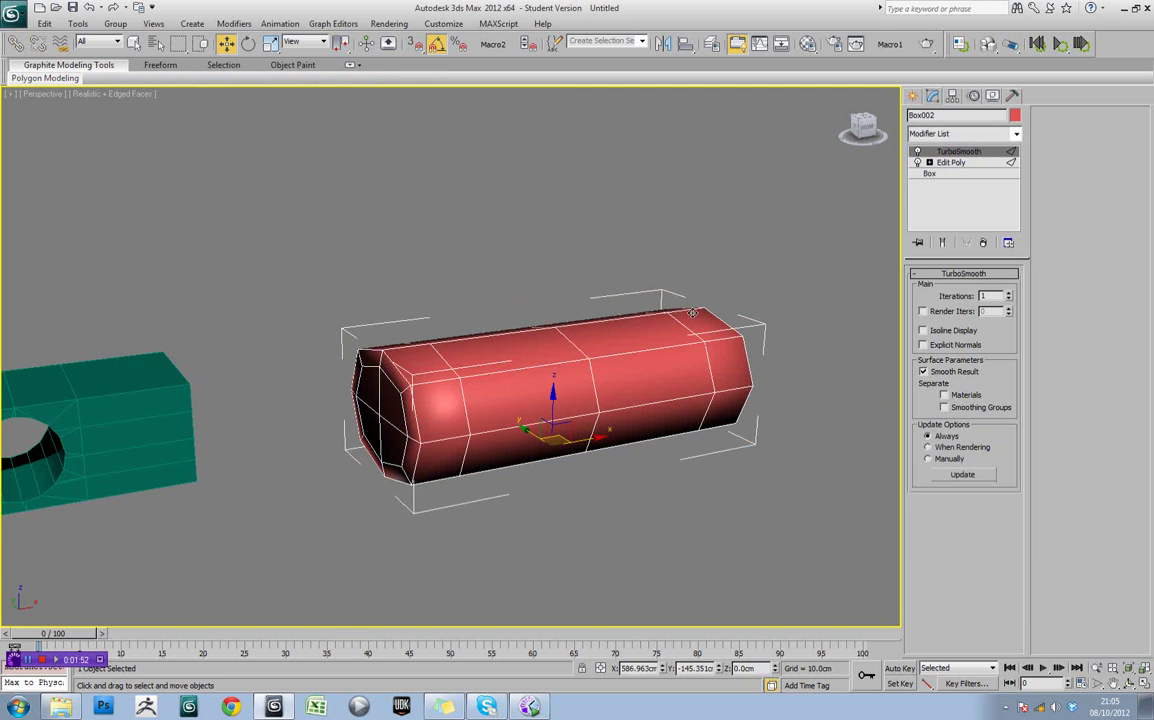
alt+middle_drag(692, 313, 438, 397)
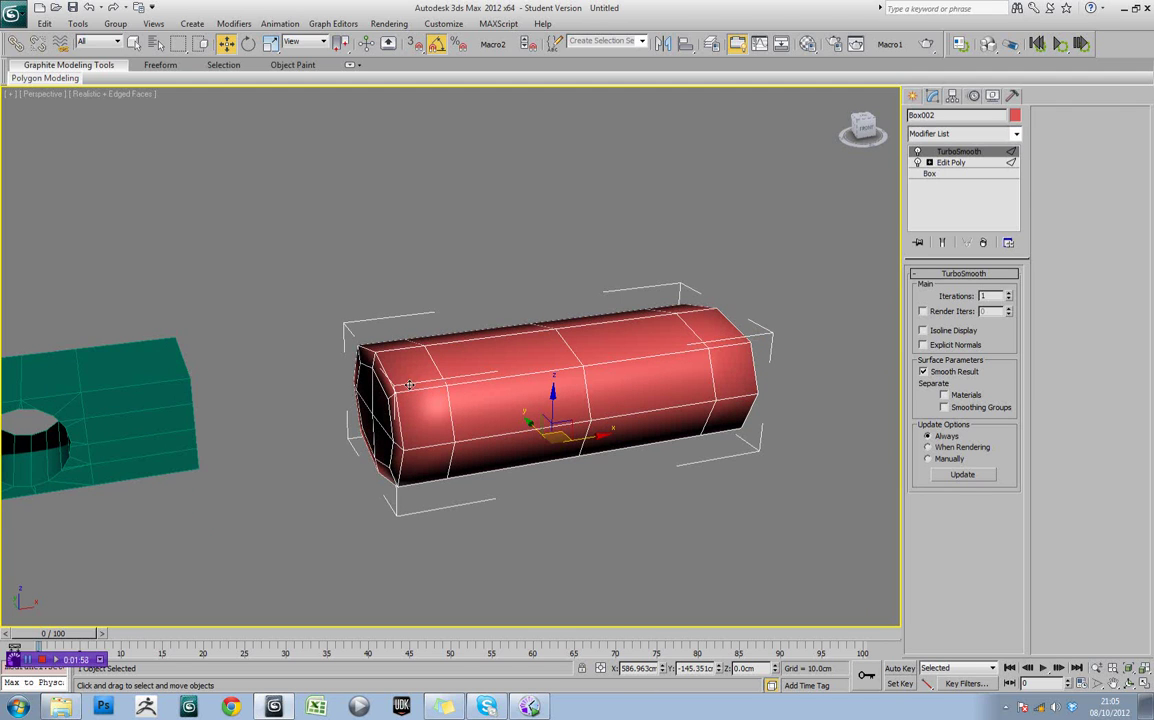
alt+middle_drag(409, 385, 405, 374)
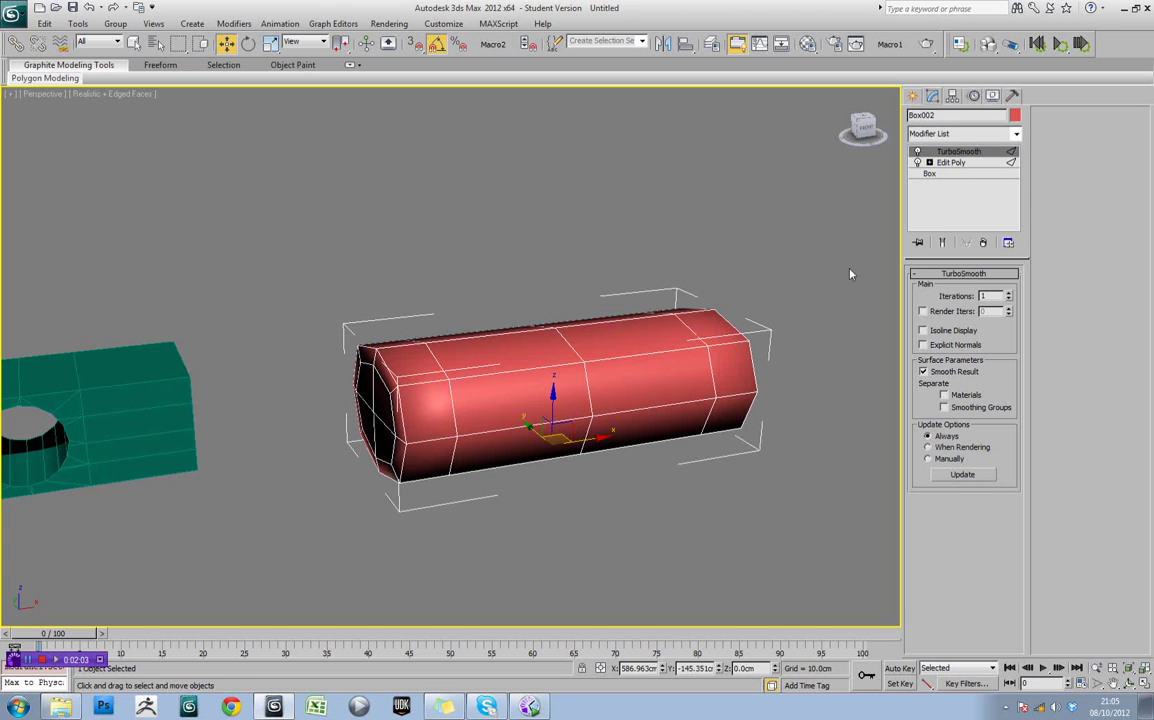
Return to the Edit Poly level and switch the viewport to wireframe display
click(950, 162)
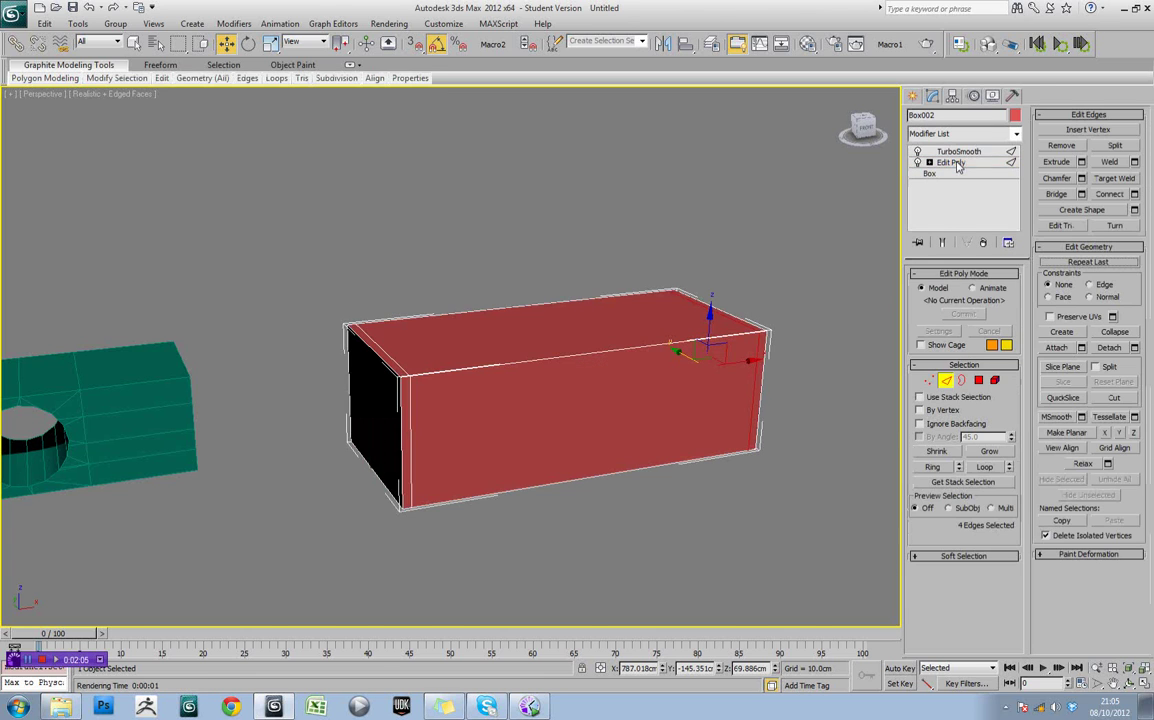
key(F3)
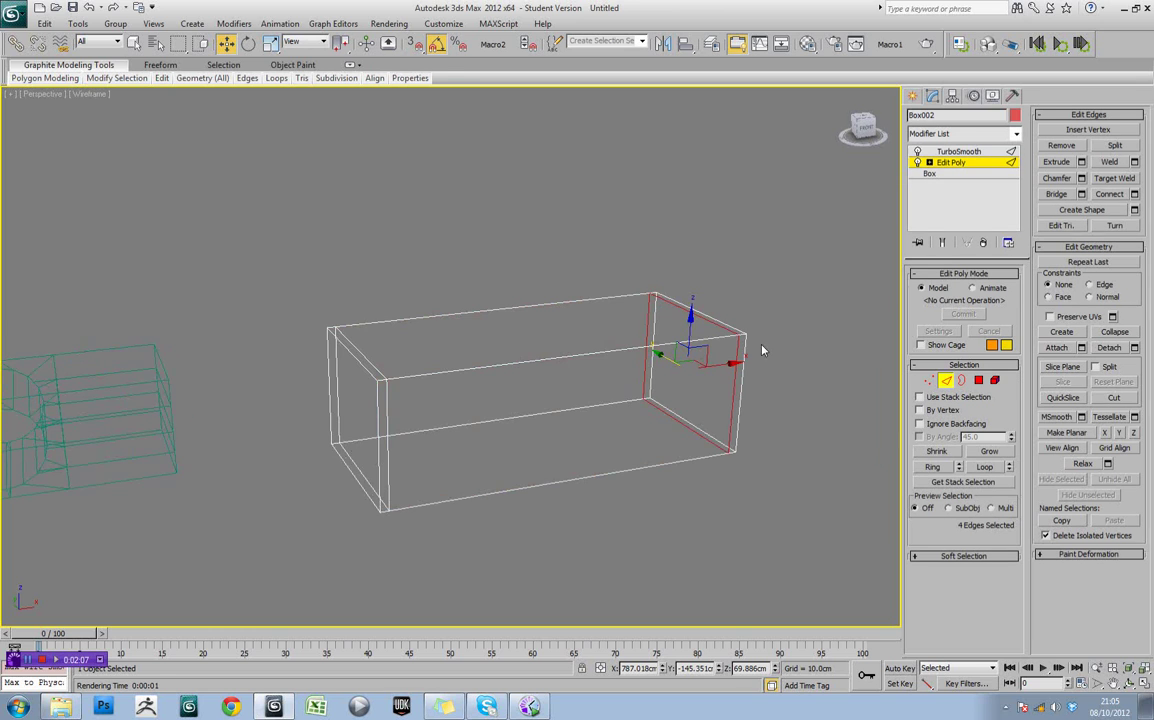
alt+middle_drag(762, 349, 735, 349)
Change the box's object color from the palette to dark blue
click(1015, 116)
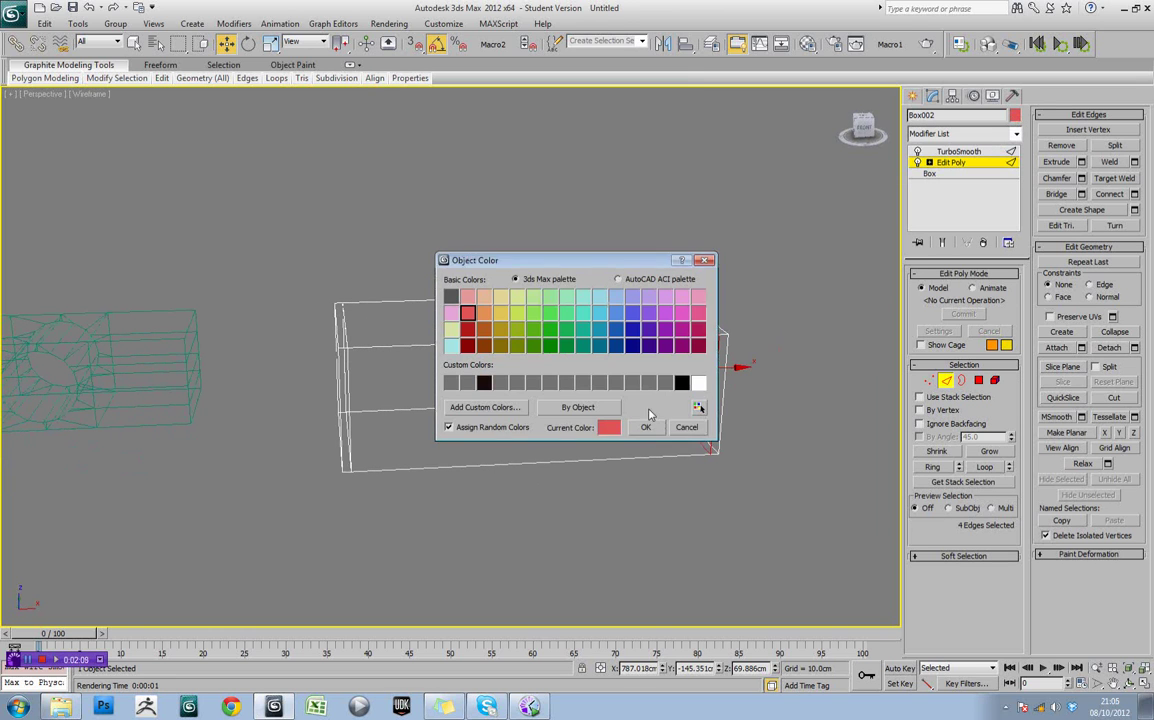
click(632, 347)
click(645, 427)
alt+middle_drag(644, 425, 698, 420)
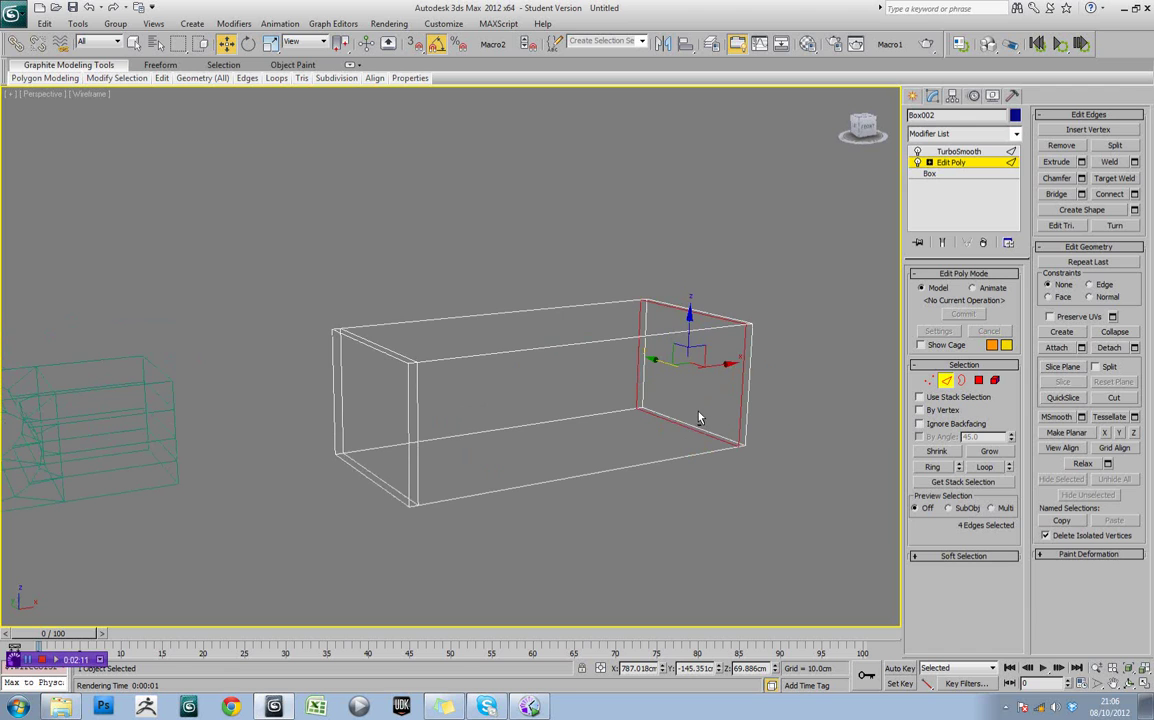
Return the viewport to shaded display with edged faces and clear the edge selection on the box
key(F3)
key(F4)
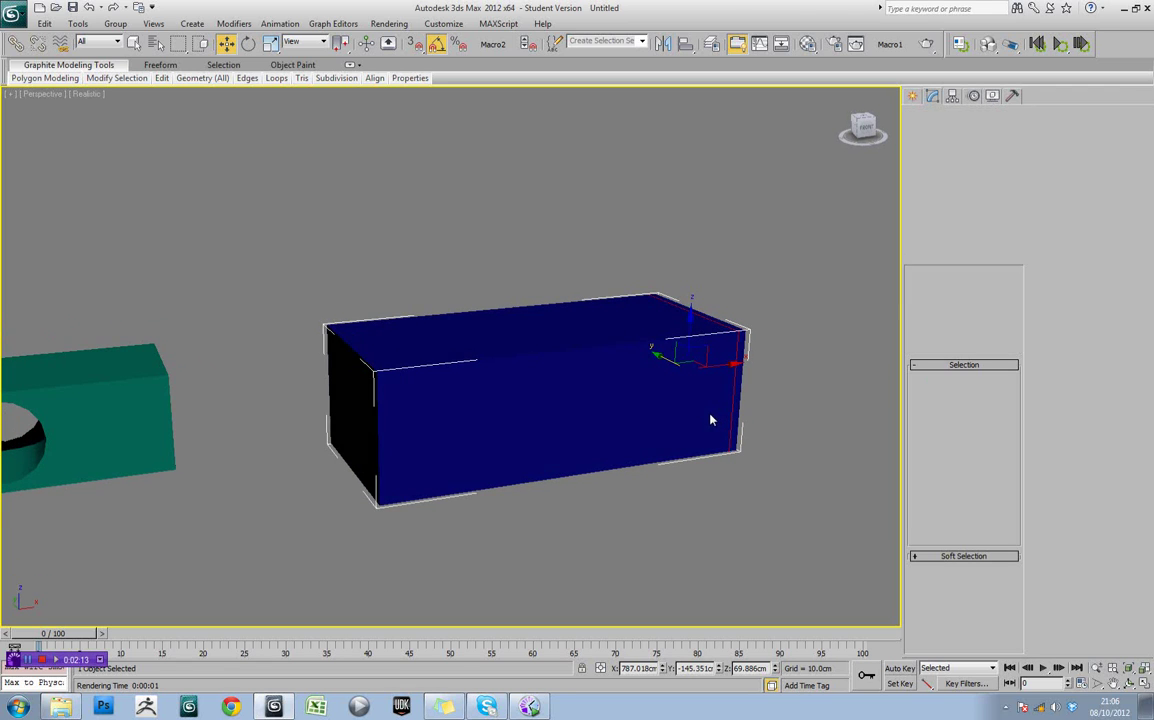
click(783, 394)
scroll(789, 390, up, 2)
alt+middle_drag(790, 392, 358, 398)
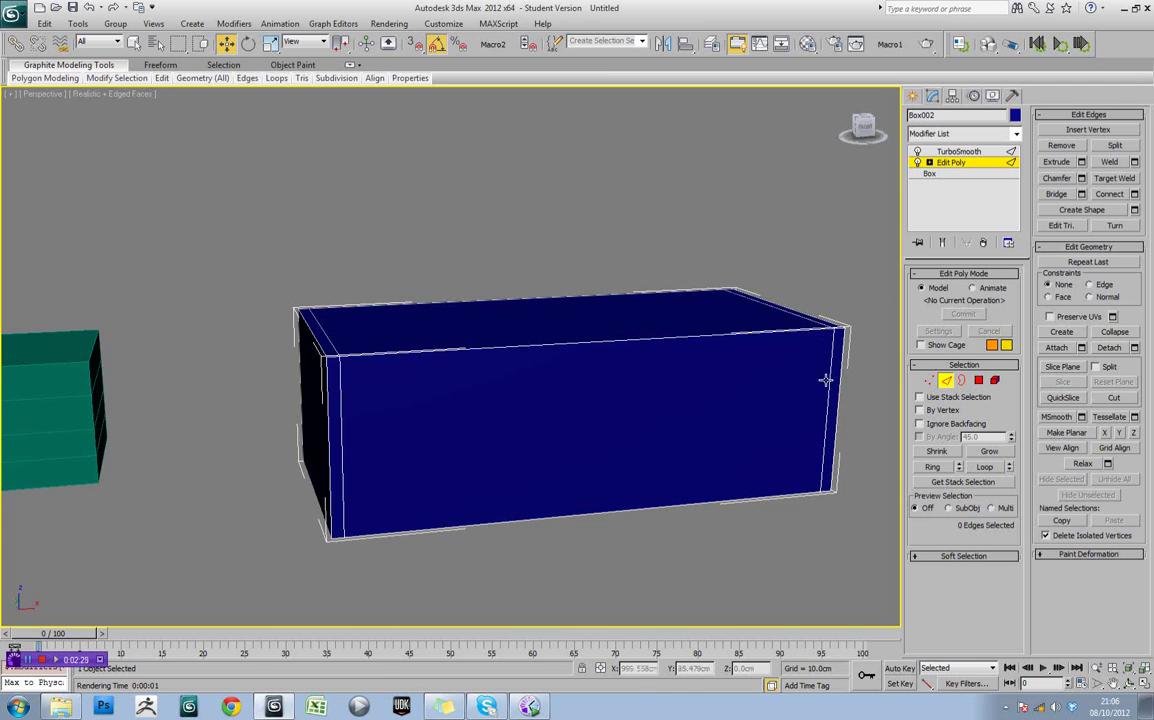
alt+middle_drag(707, 379, 808, 280)
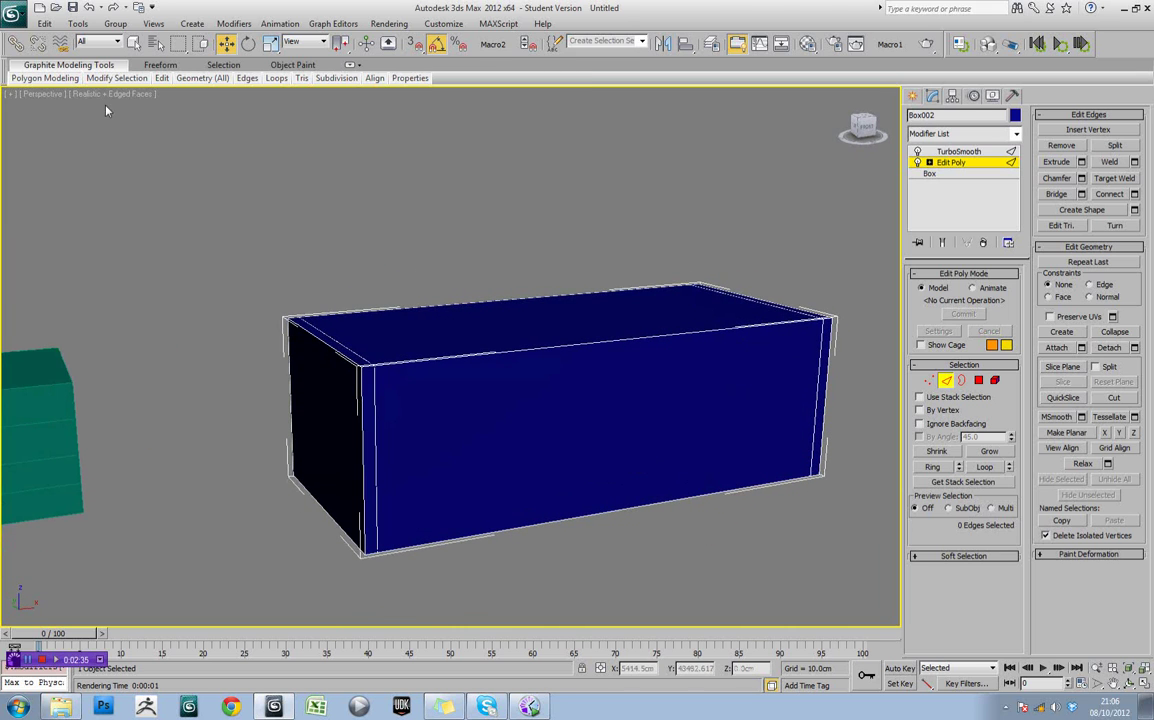
Insert horizontal edge loops close to the top and bottom edges of the box with Swift Loop
mouse_move(107, 84)
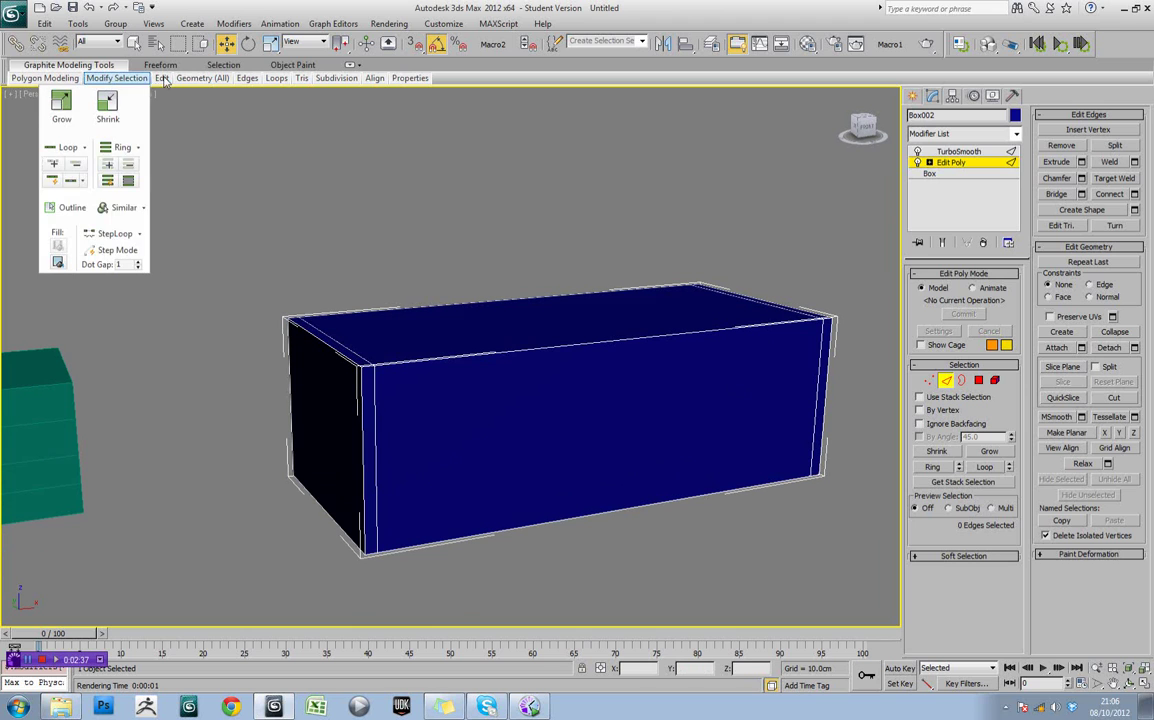
mouse_move(165, 84)
click(133, 112)
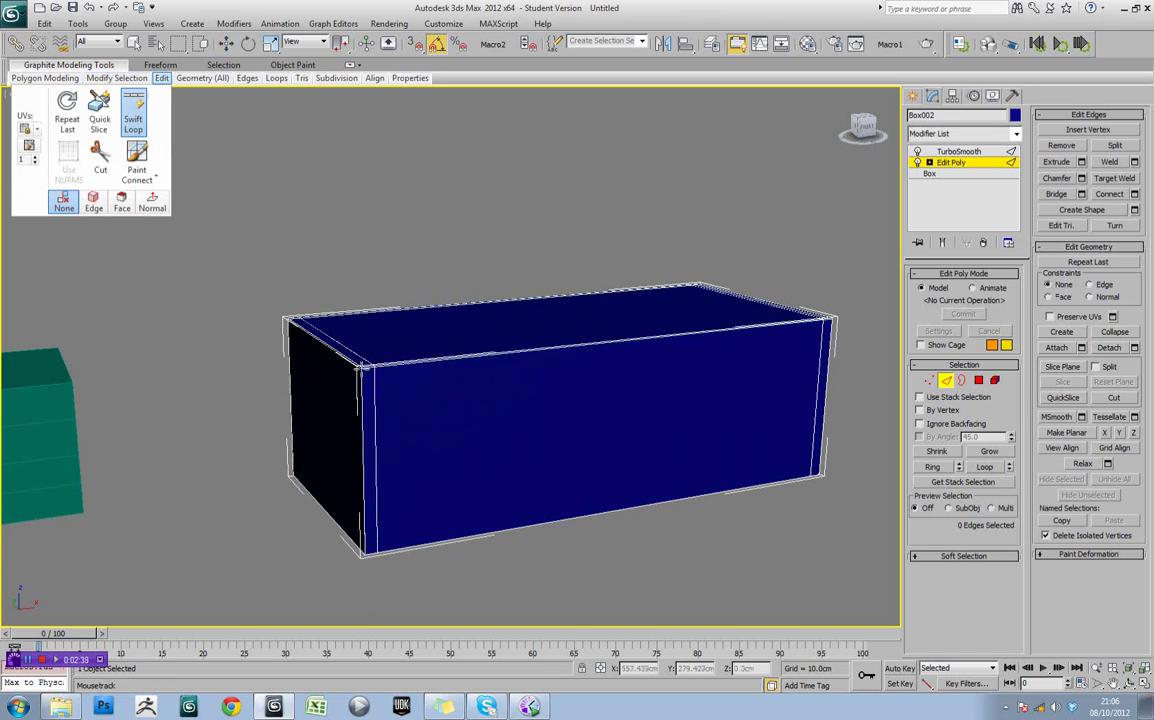
click(365, 392)
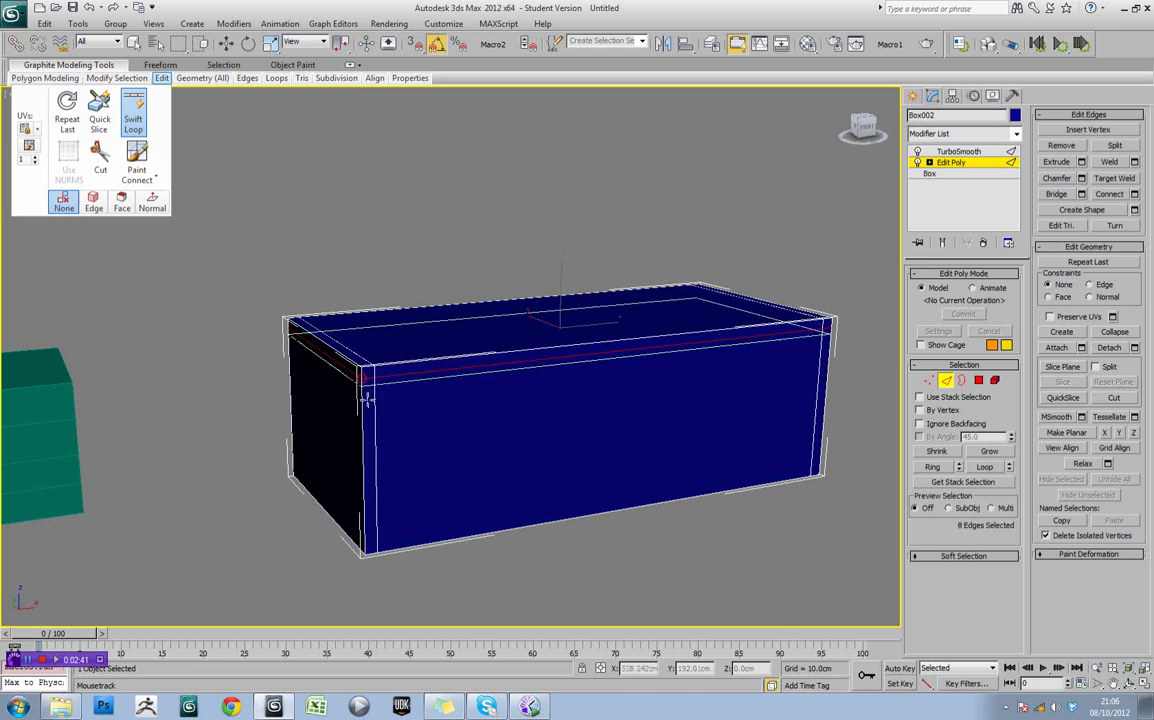
click(407, 533)
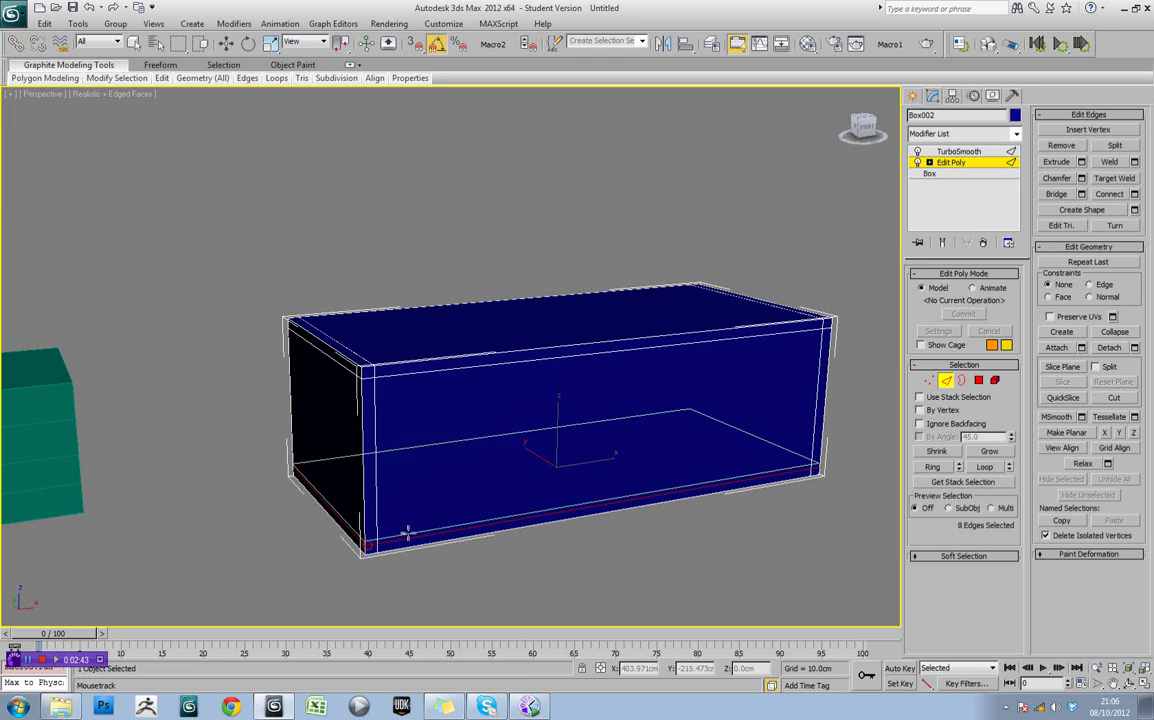
alt+middle_drag(407, 533, 645, 470)
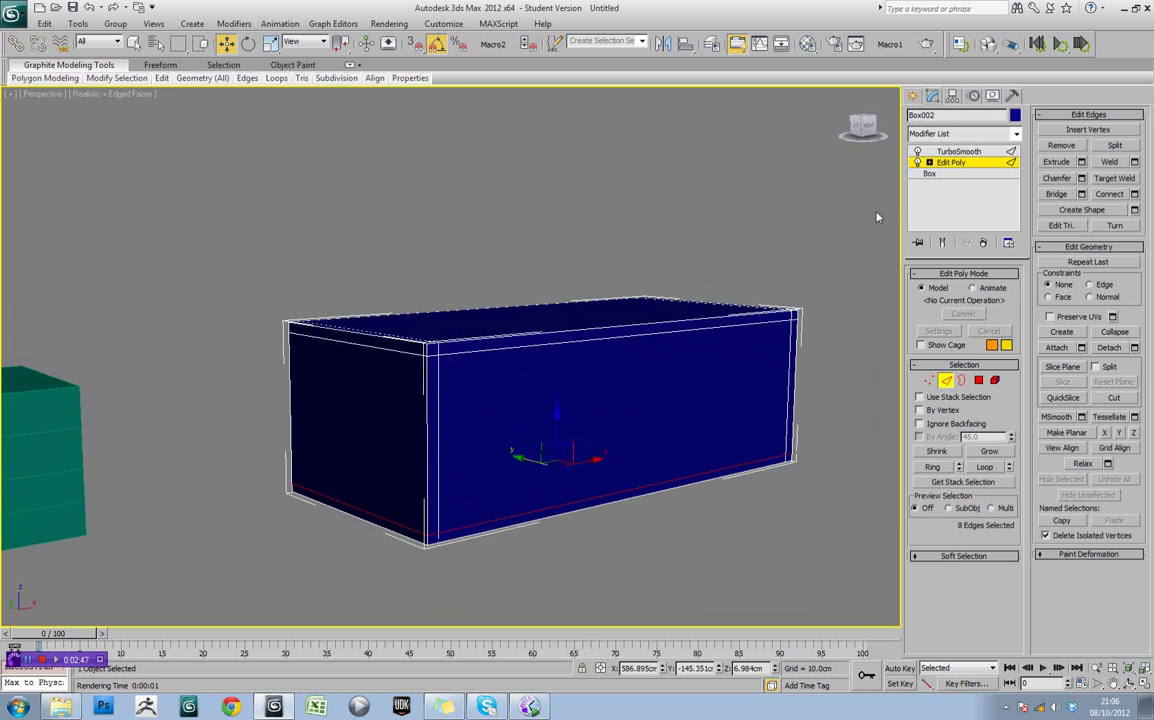
Compare the smoothed end result with the unsmoothed cage, with and without edged faces, to examine how the loops affect the box's edges
click(941, 246)
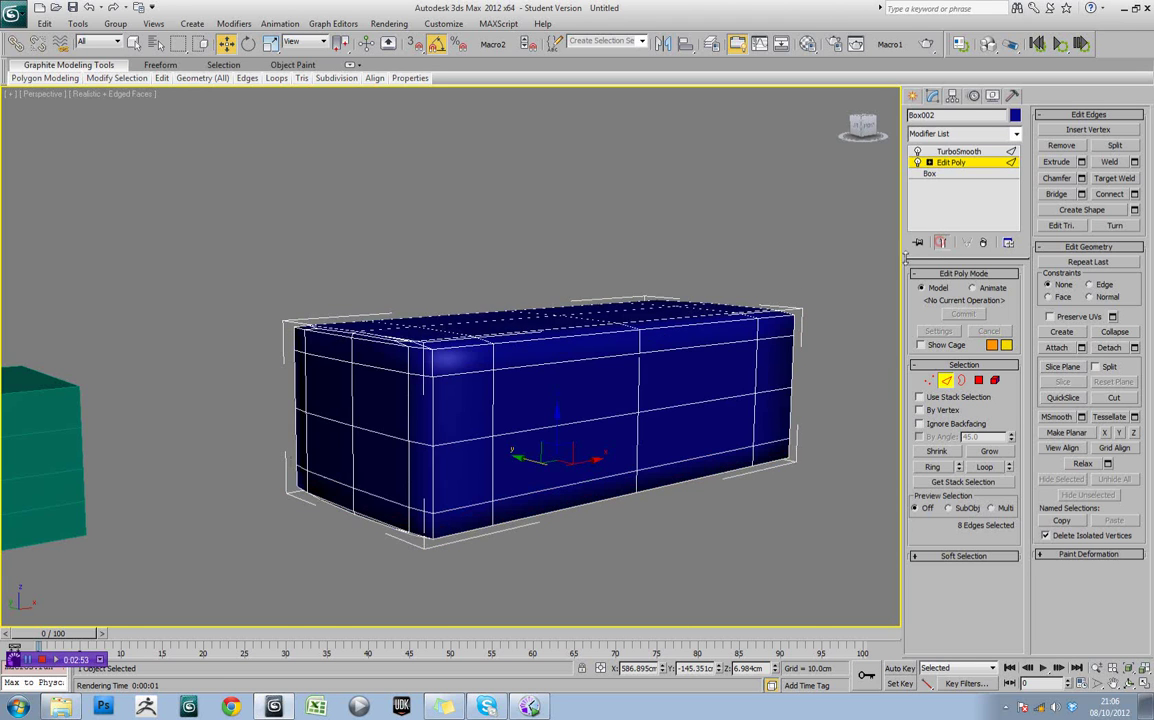
key(F4)
mouse_move(687, 351)
alt+middle_down()
mouse_move(515, 348)
mouse_move(706, 356)
mouse_move(714, 340)
mouse_move(700, 351)
alt+middle_up()
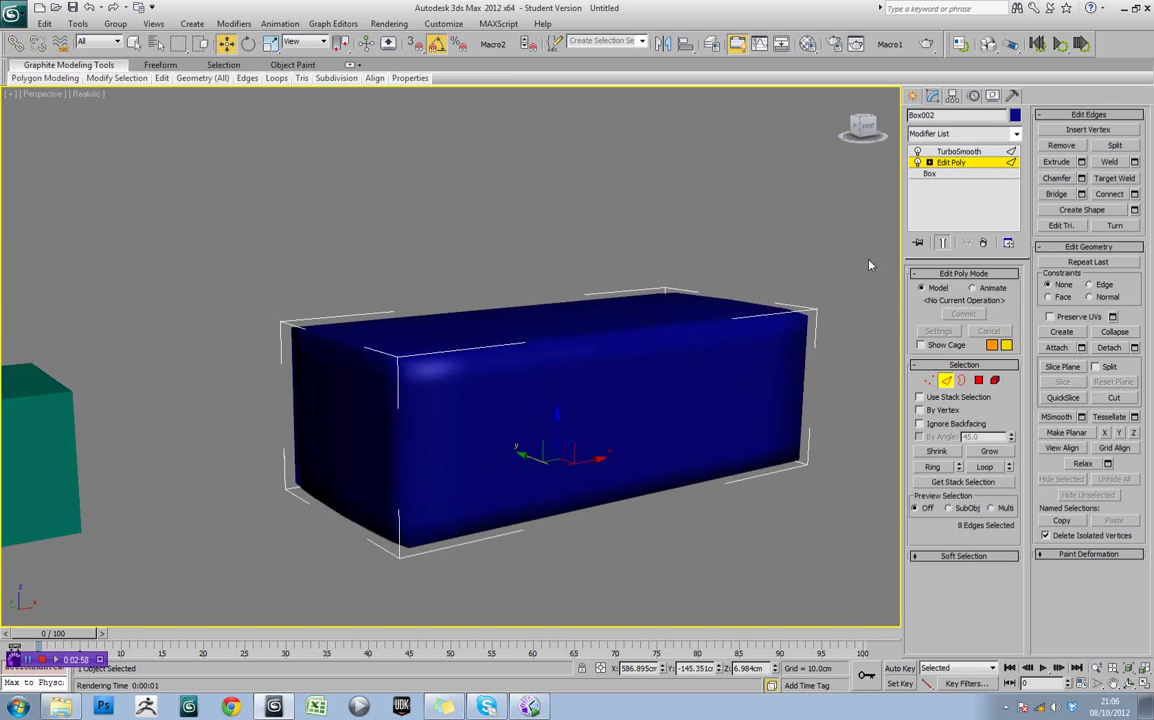
click(941, 245)
key(F4)
click(939, 246)
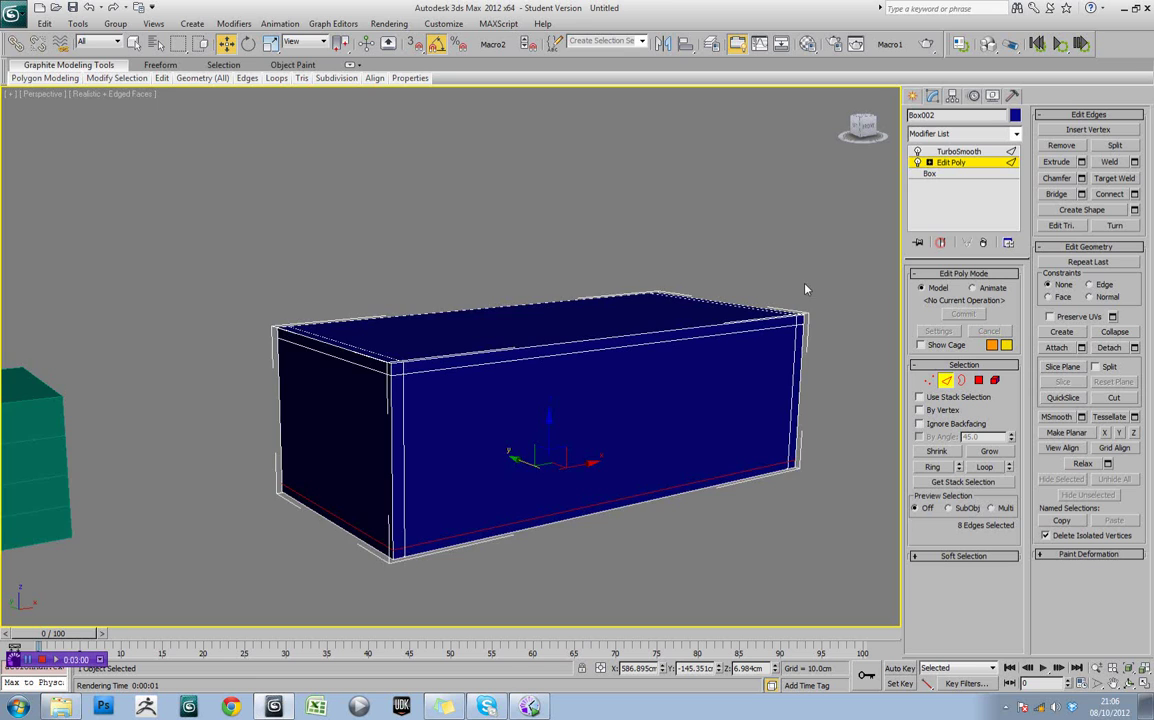
alt+middle_drag(566, 366, 510, 389)
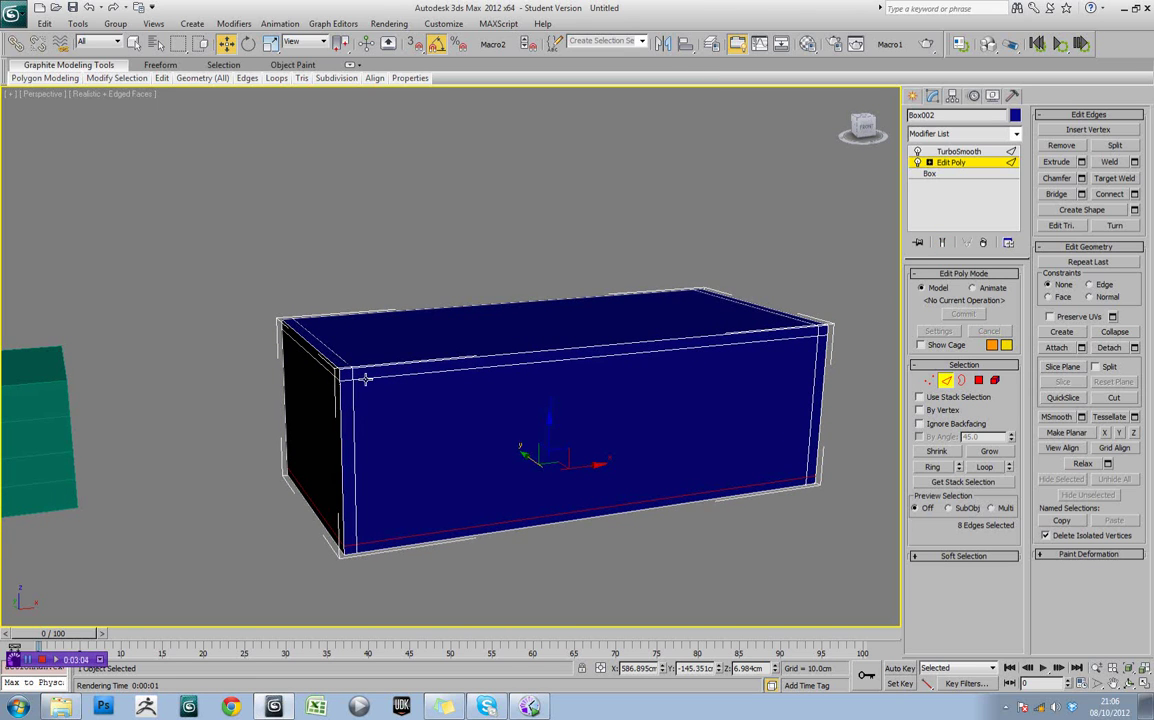
click(941, 243)
middle_drag(489, 343, 504, 338)
key(F4)
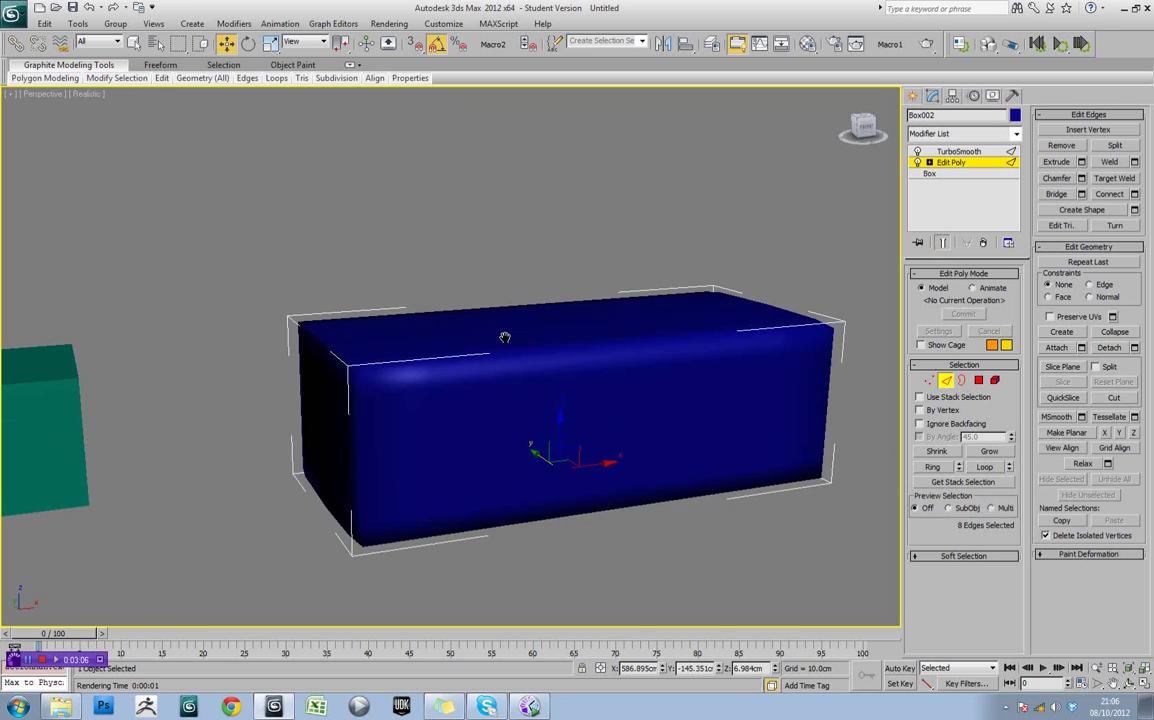
alt+middle_drag(536, 380, 593, 381)
key(F4)
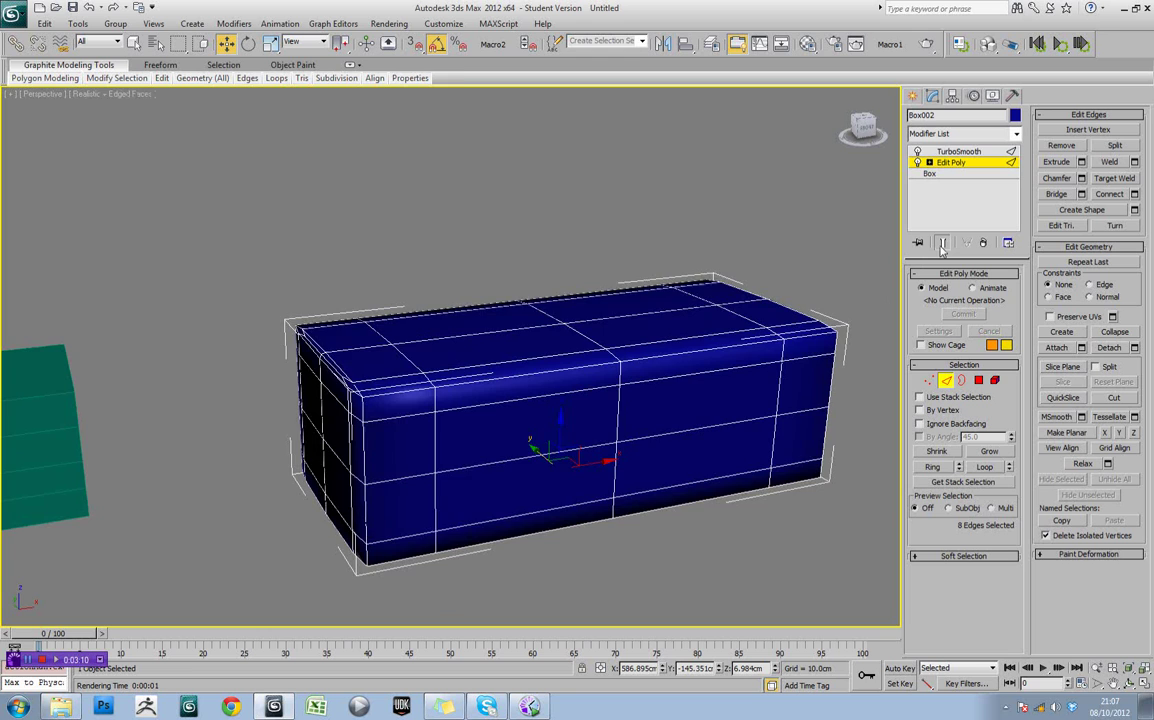
click(942, 243)
Insert lengthwise edge loops close to both long sides of the box with Swift Loop
alt+middle_drag(480, 360, 561, 401)
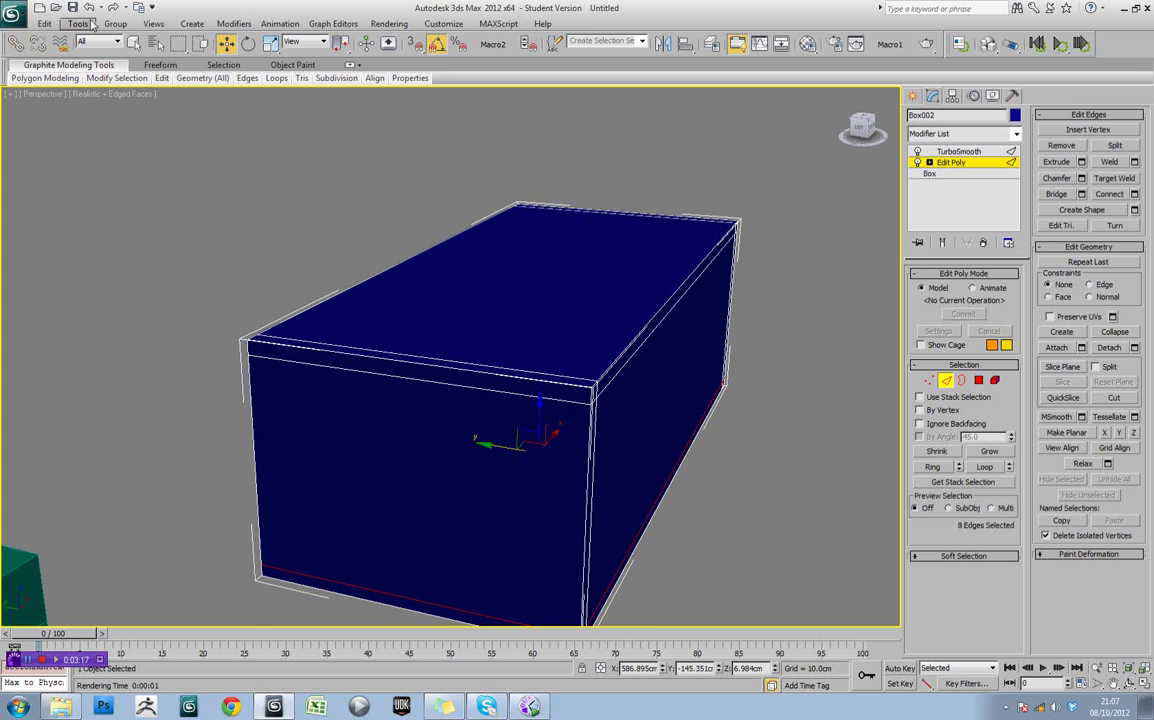
mouse_move(160, 77)
click(133, 106)
click(133, 110)
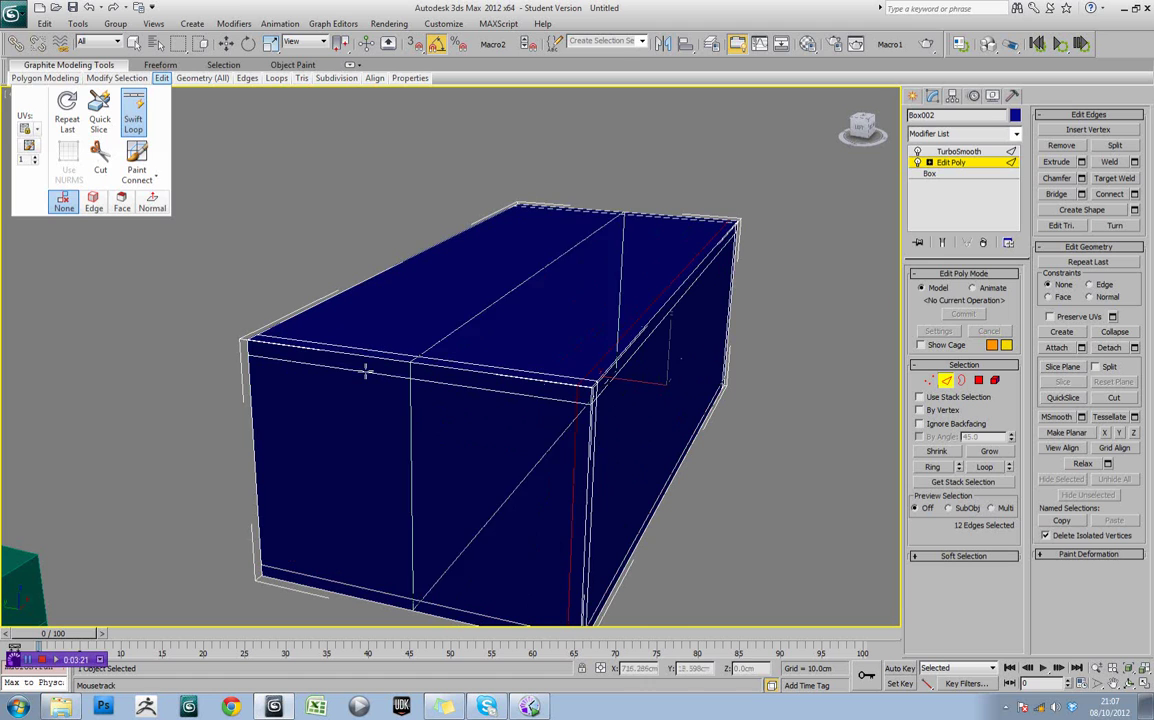
click(262, 345)
key(w)
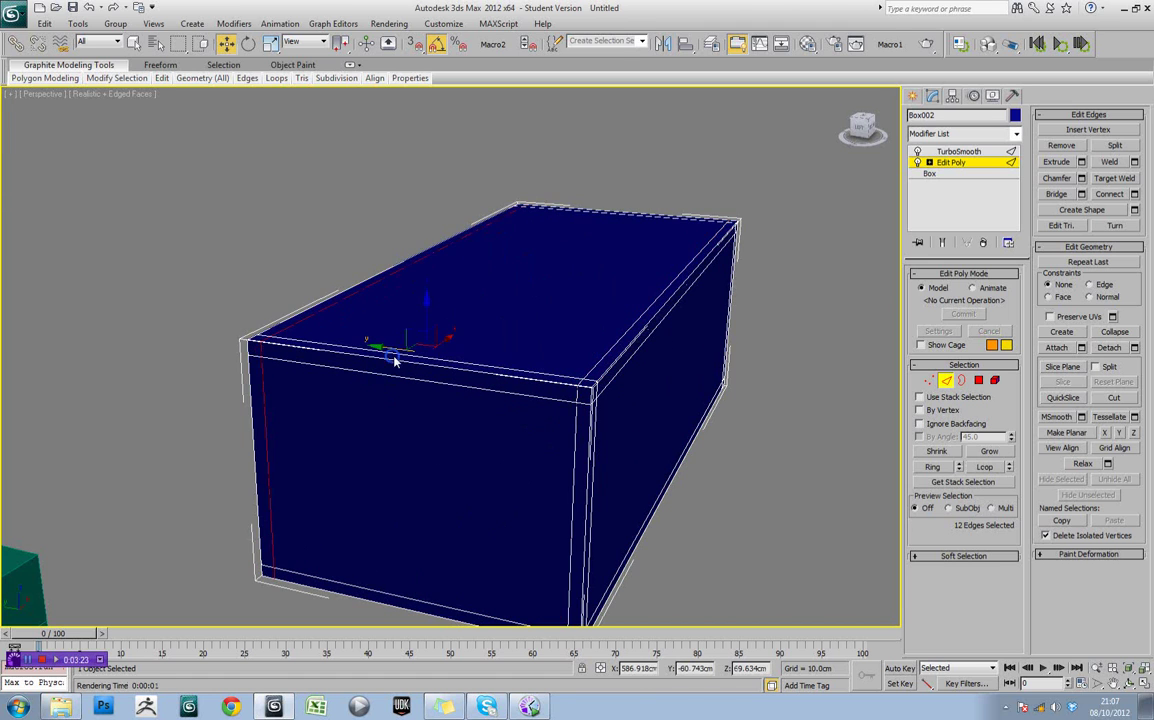
alt+middle_drag(395, 362, 778, 258)
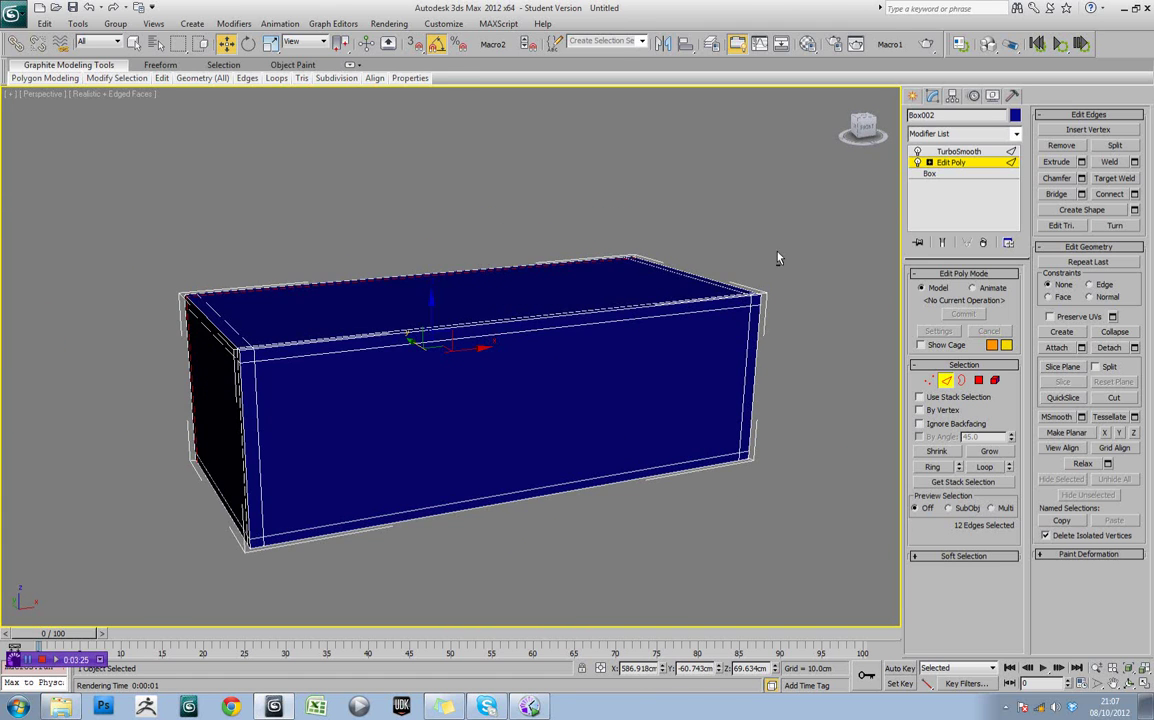
Go to the TurboSmooth level and examine the smoothed box's edges and near corner, with and without edged faces
click(958, 151)
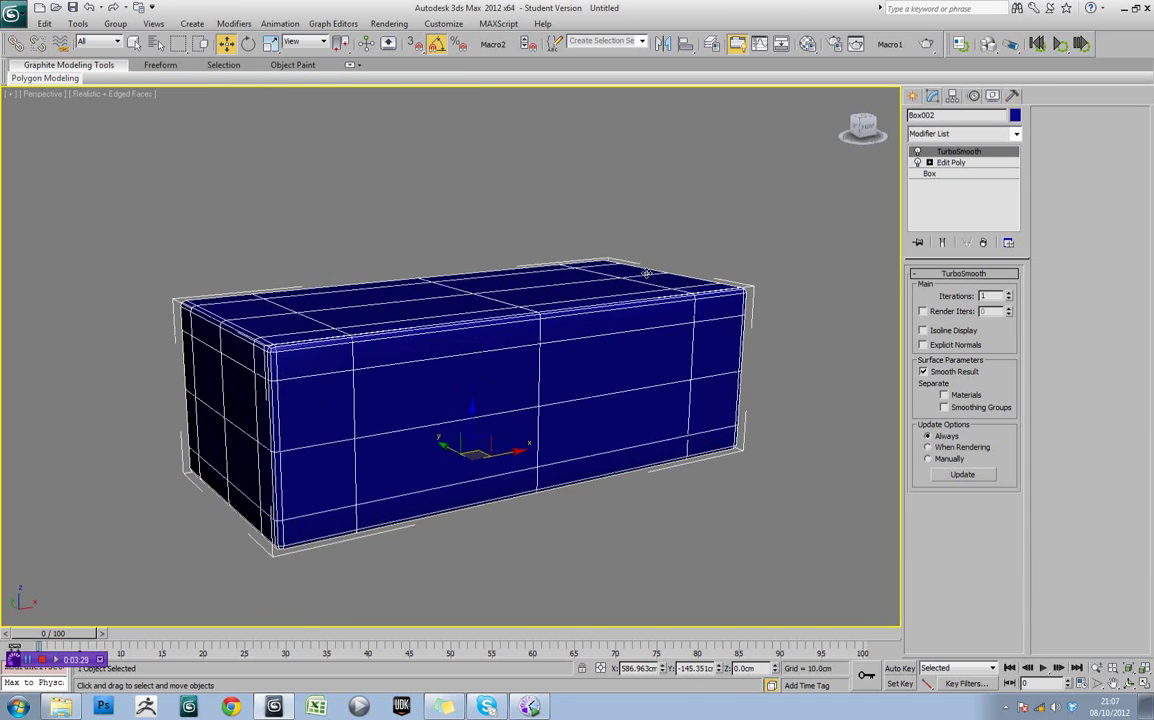
key(F4)
click(538, 228)
mouse_move(604, 298)
alt+middle_down()
mouse_move(636, 304)
mouse_move(654, 278)
mouse_move(598, 289)
mouse_move(593, 311)
alt+middle_up()
click(593, 311)
alt+middle_drag(701, 319, 762, 322)
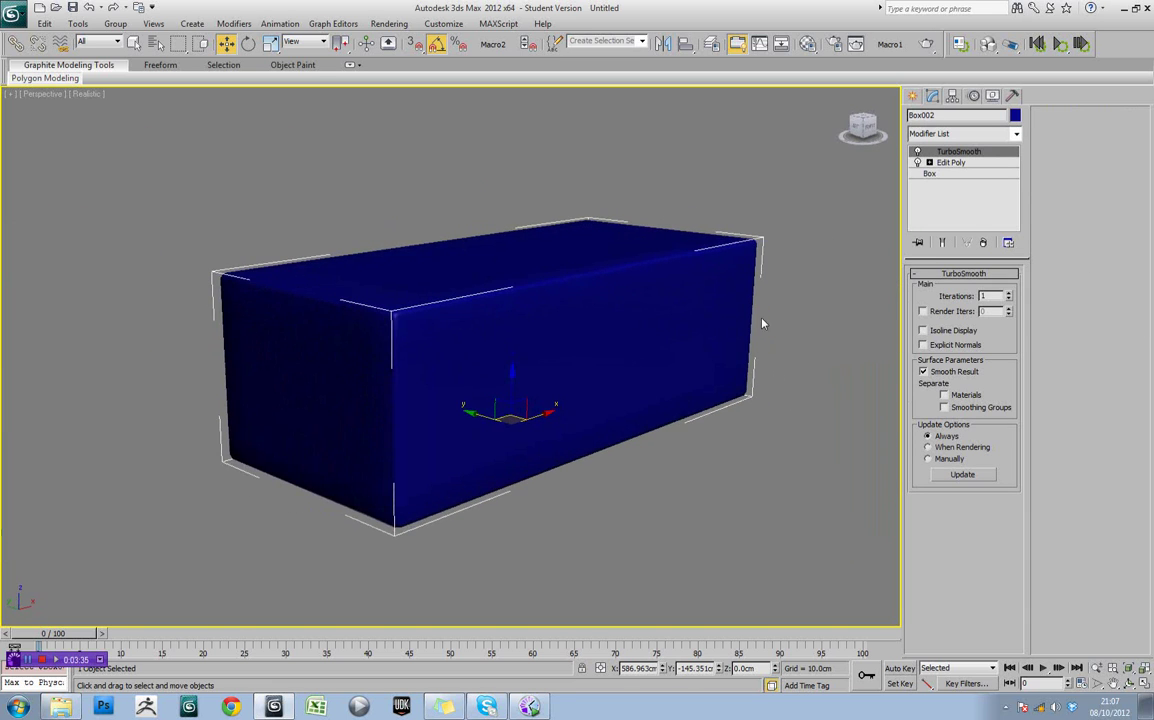
key(F4)
scroll(464, 325, up, 10)
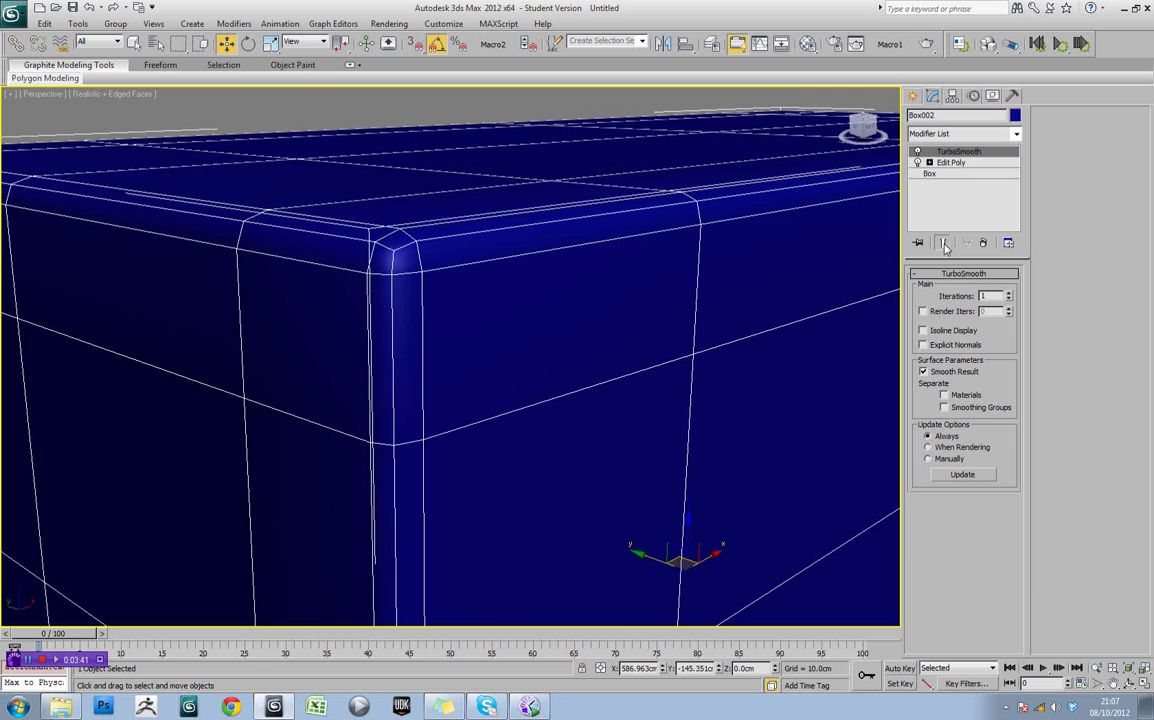
Return to the Edit Poly level and compare the near corner with the end result shown and hidden, leaving it hidden
click(948, 162)
click(941, 243)
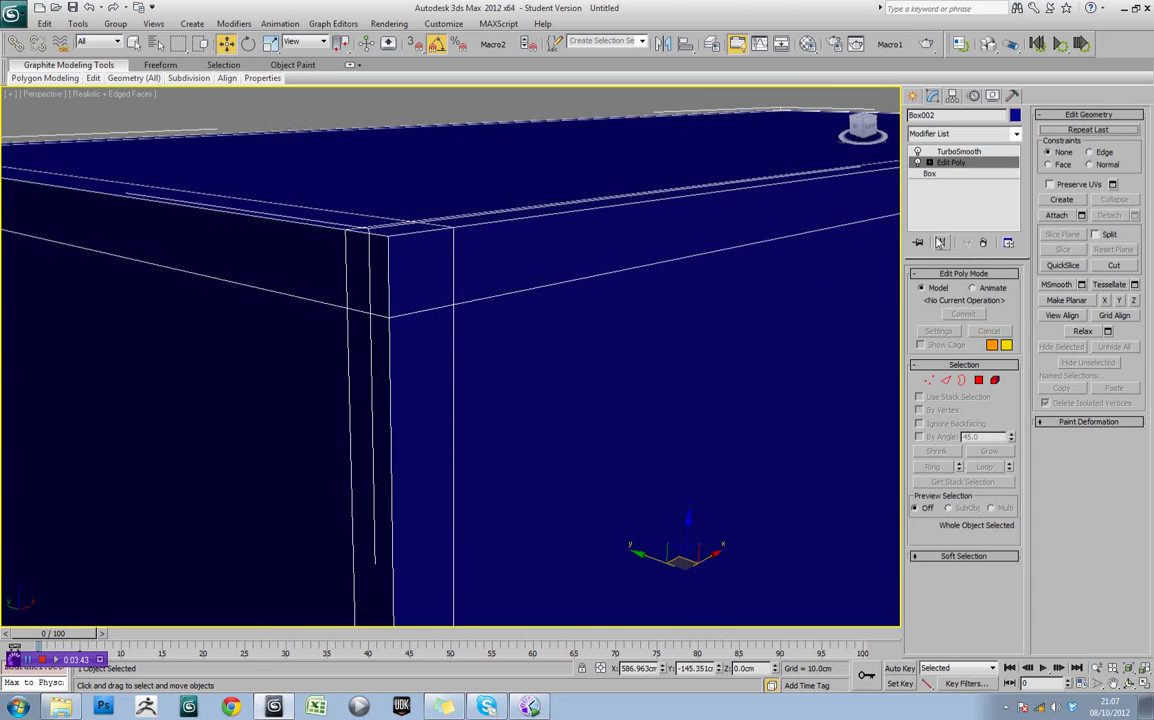
click(941, 243)
click(941, 243)
click(941, 245)
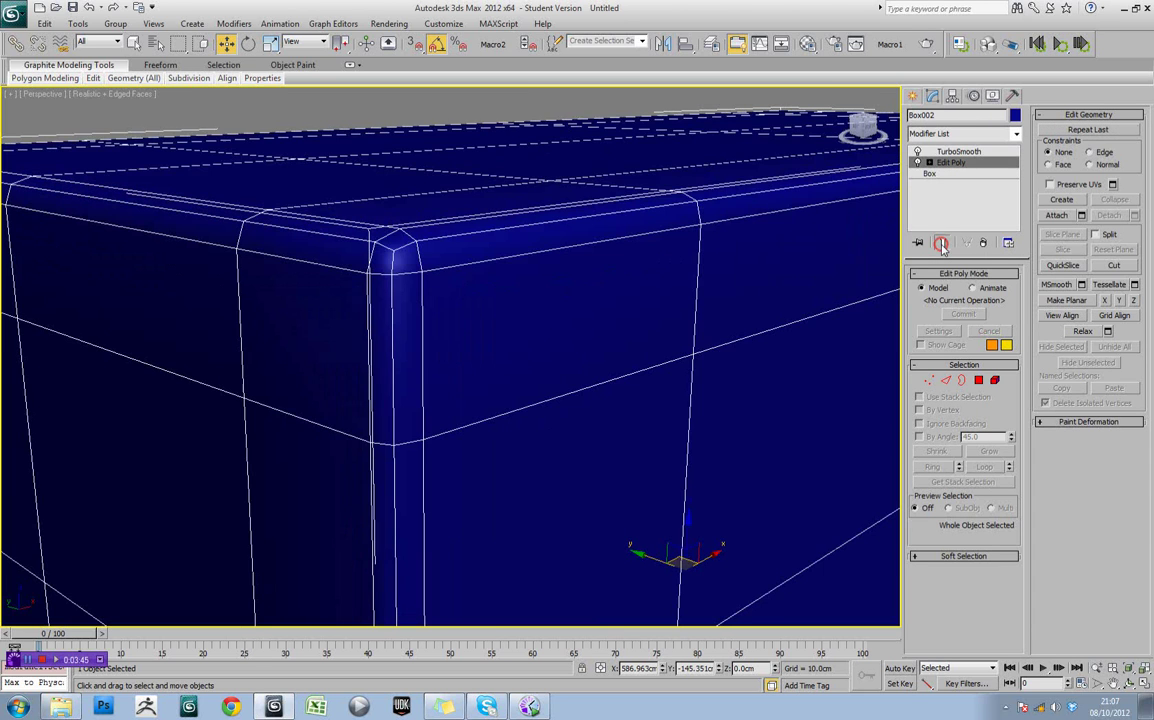
click(941, 245)
click(941, 245)
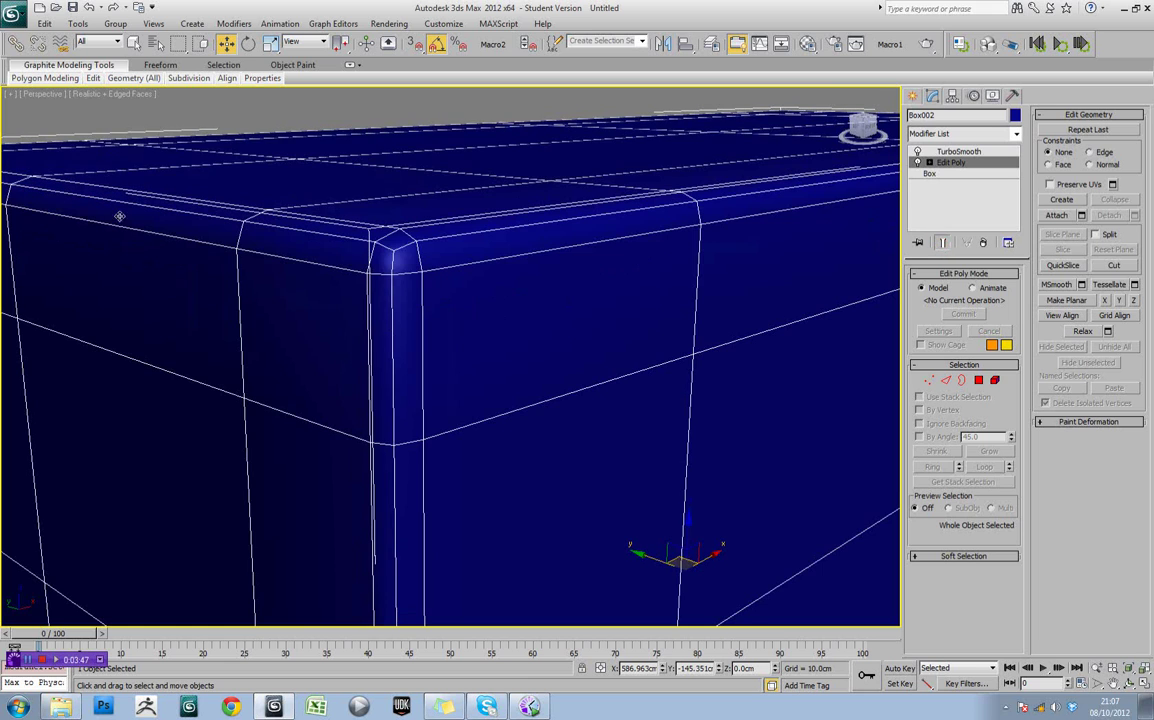
click(942, 245)
scroll(608, 245, down, 6)
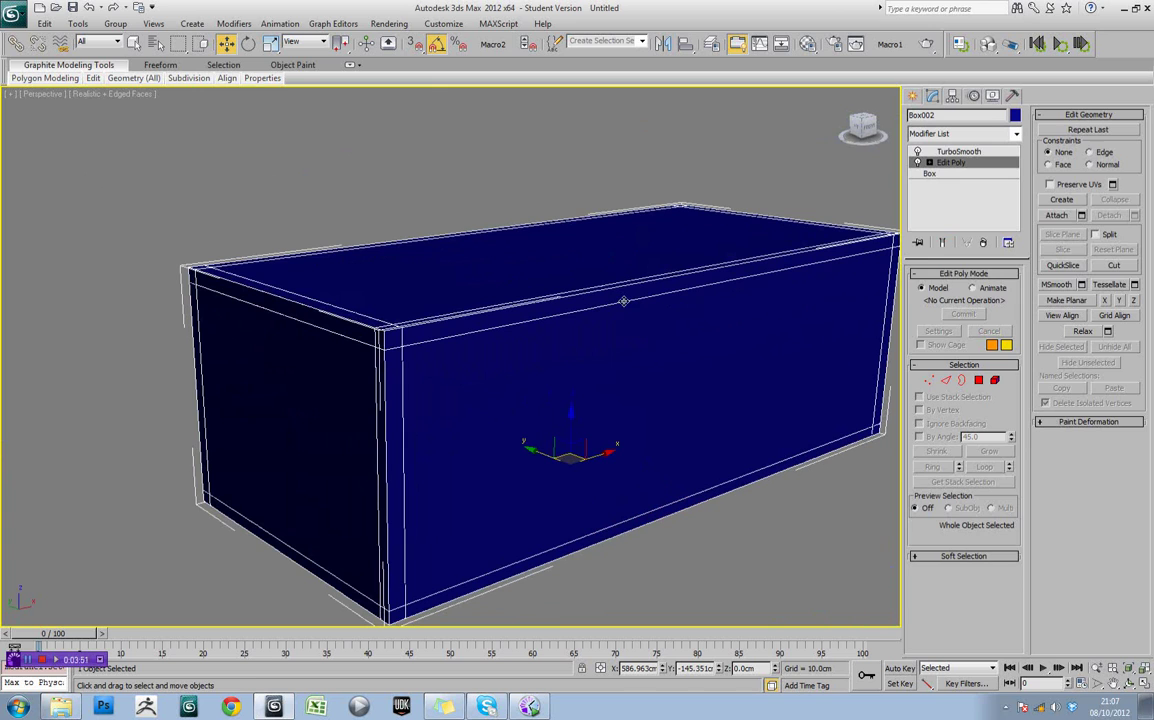
In Edge mode, select the upper horizontal edge loop and move it down to a height of about 115 cm
click(945, 381)
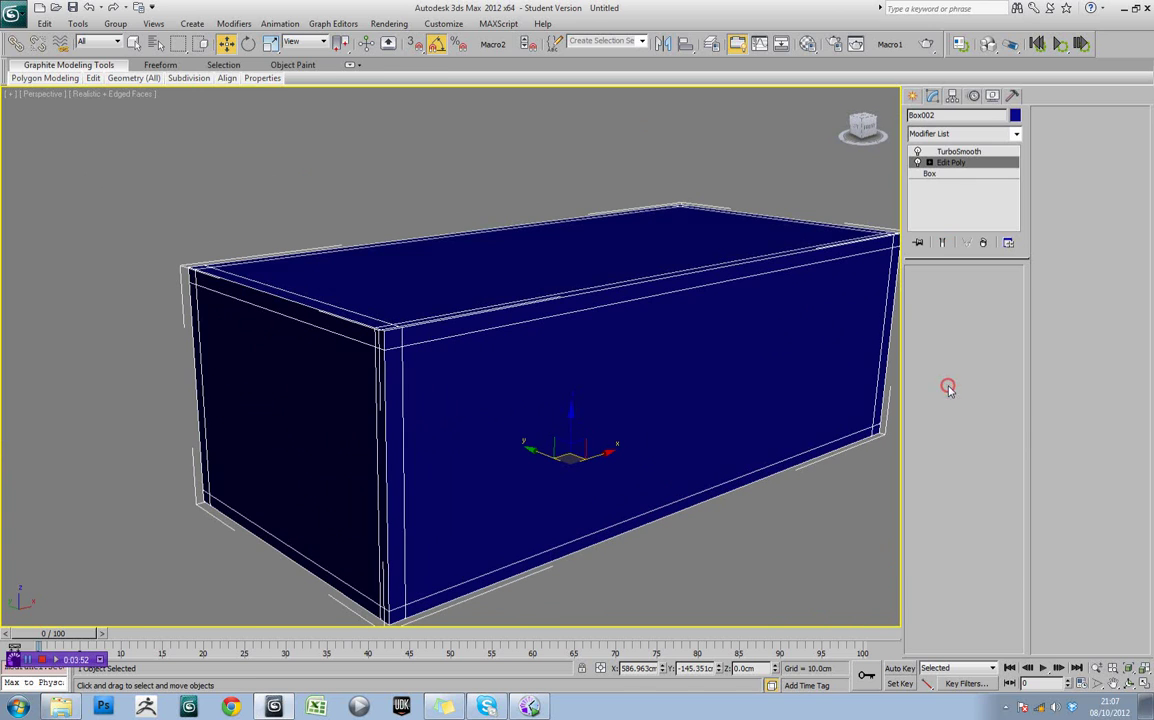
click(426, 342)
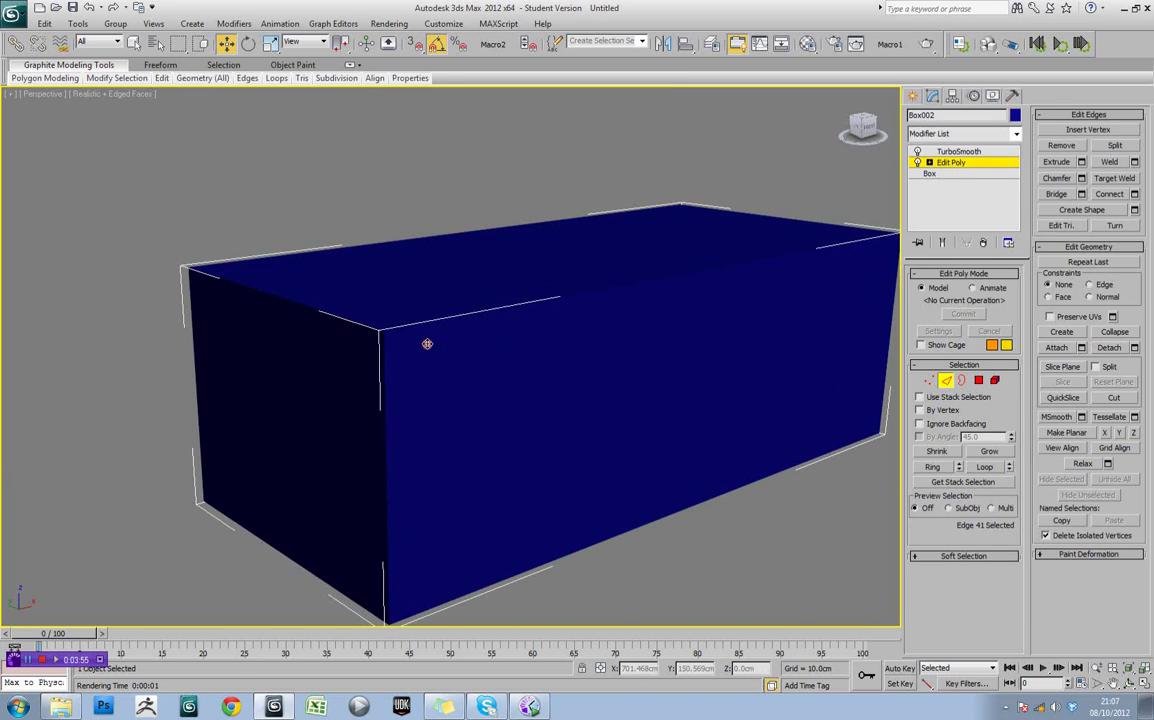
double_click(426, 343)
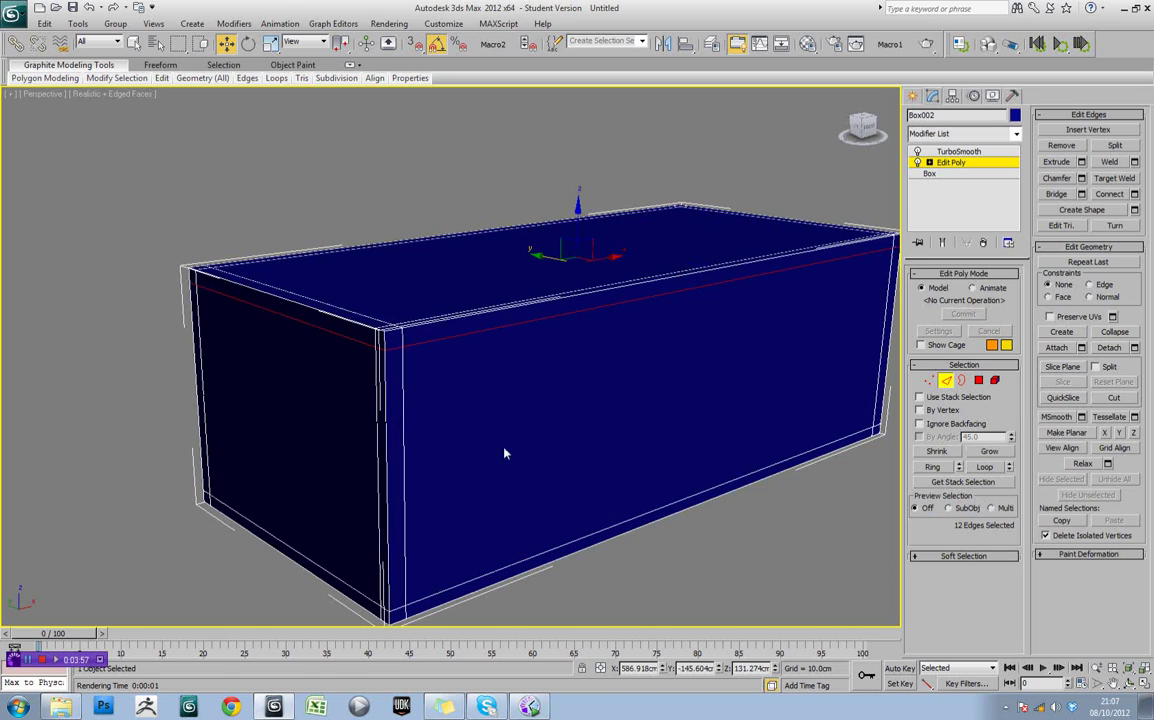
alt+middle_drag(505, 453, 505, 498)
drag(573, 231, 559, 342)
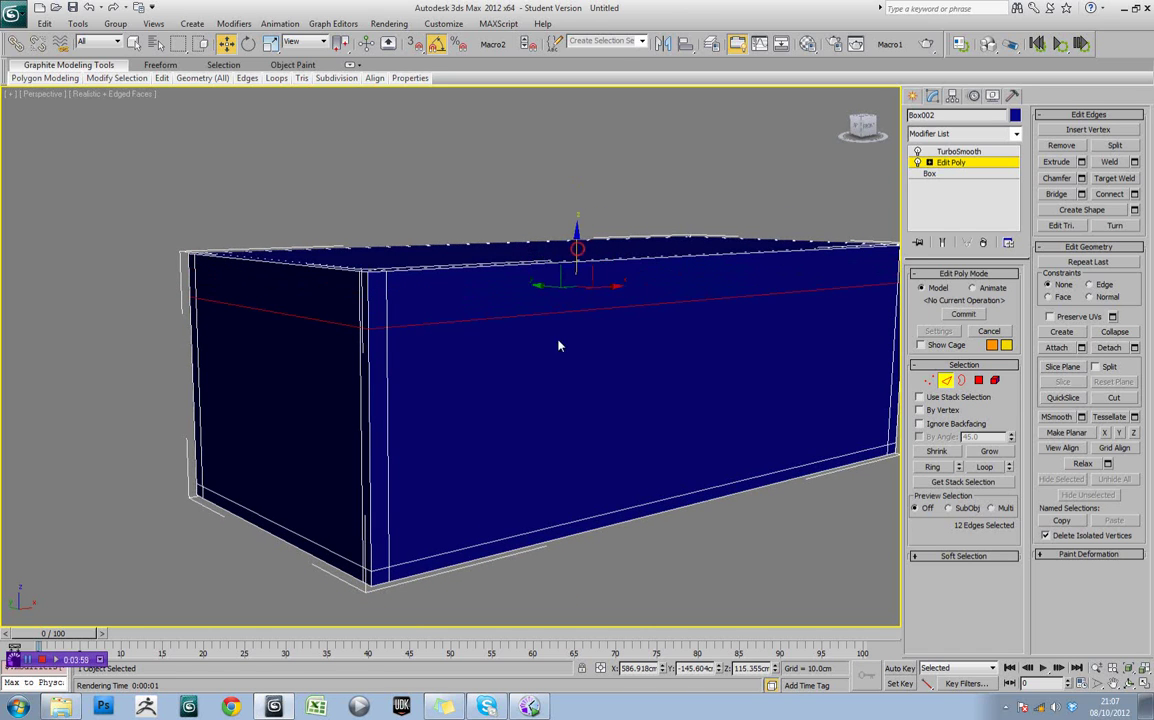
Select the lower horizontal edge loop and move it up, away from the bottom edge of the box
click(478, 548)
double_click(338, 554)
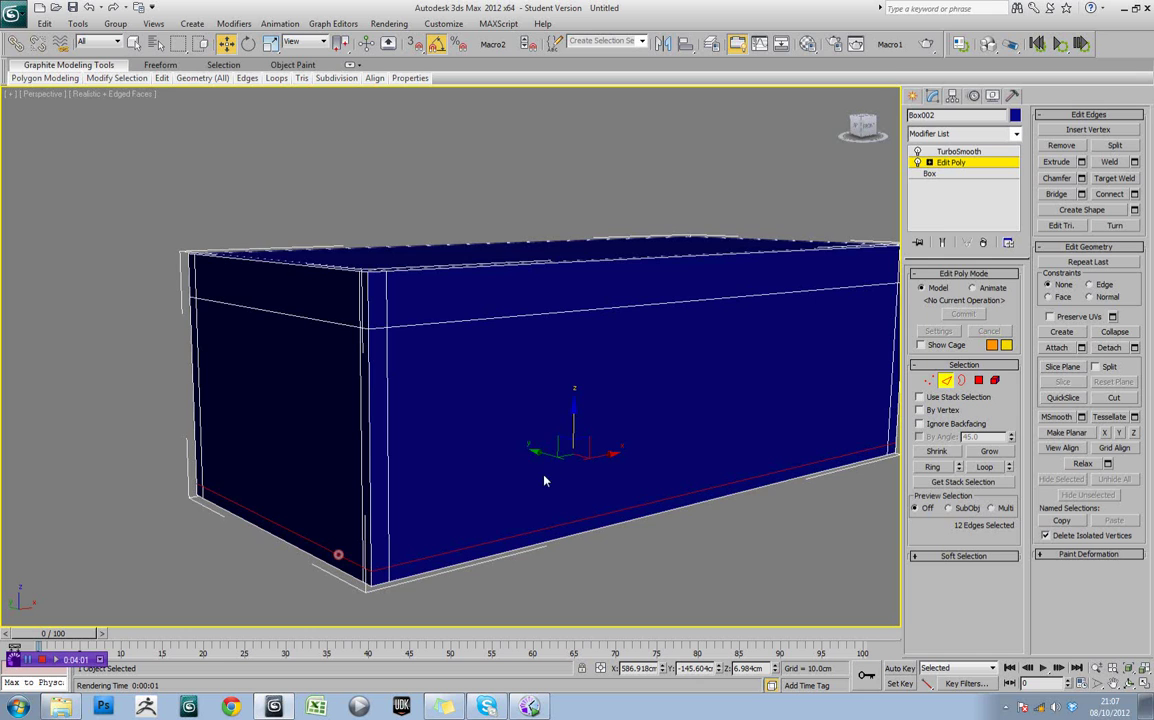
alt+middle_drag(577, 420, 667, 490)
Select the edge loop running across the box near its end and move it inward about 10 cm along X
ctrl+double_click(637, 476)
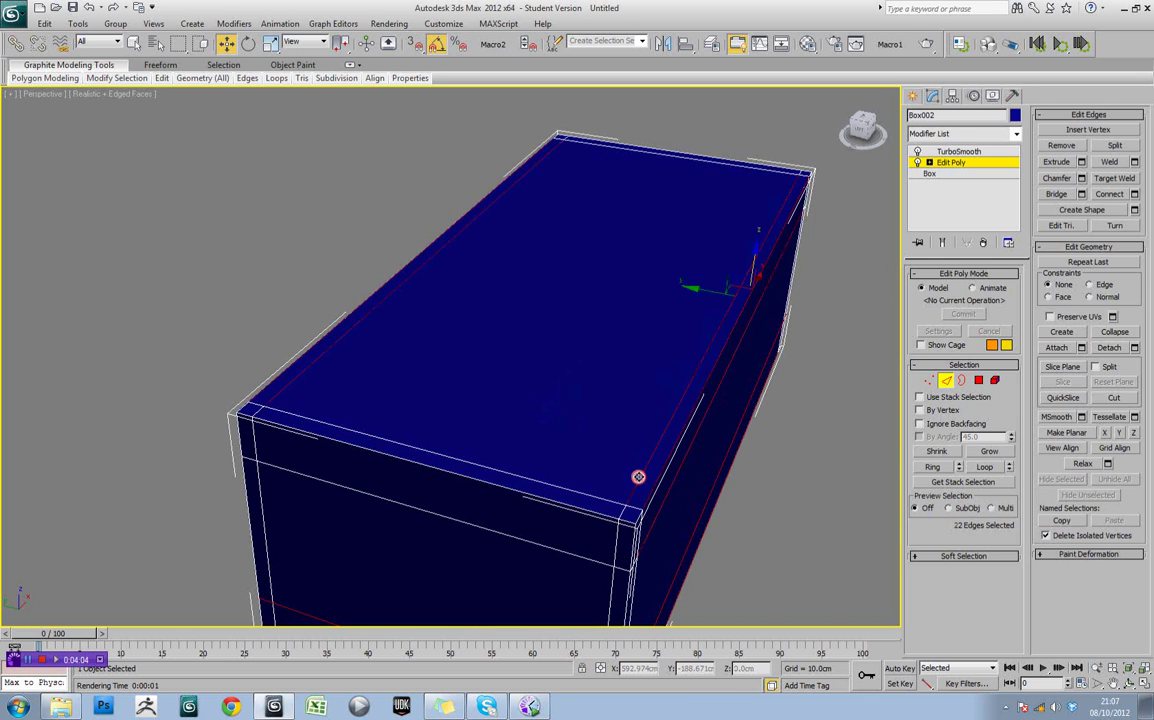
click(586, 496)
alt+middle_drag(652, 492, 666, 483)
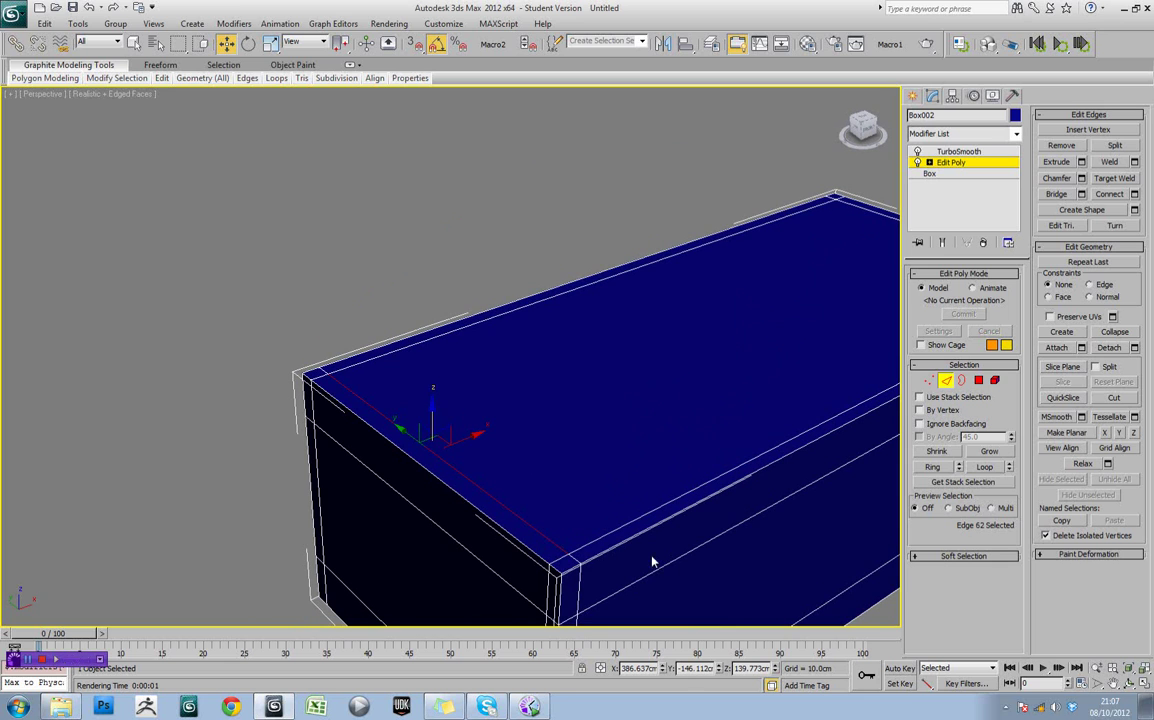
click(985, 468)
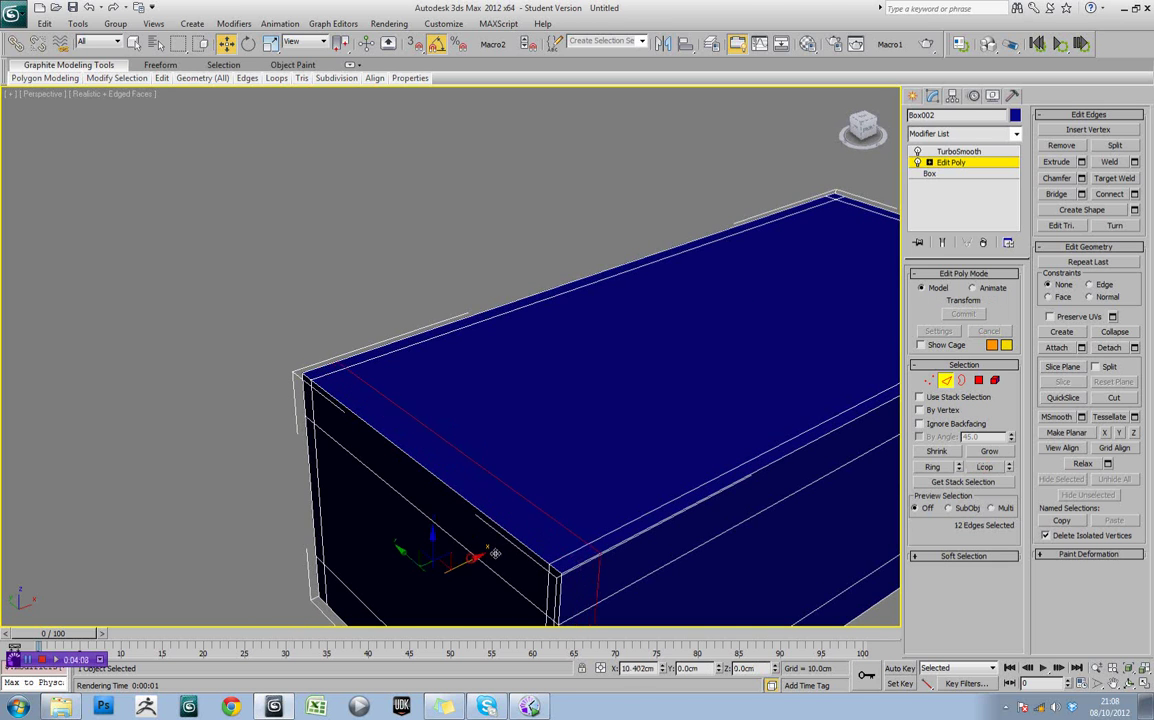
Select both lengthwise edge loops on the box's top and scale them toward each other along Y about the selection center
alt+middle_drag(582, 525, 619, 464)
click(628, 434)
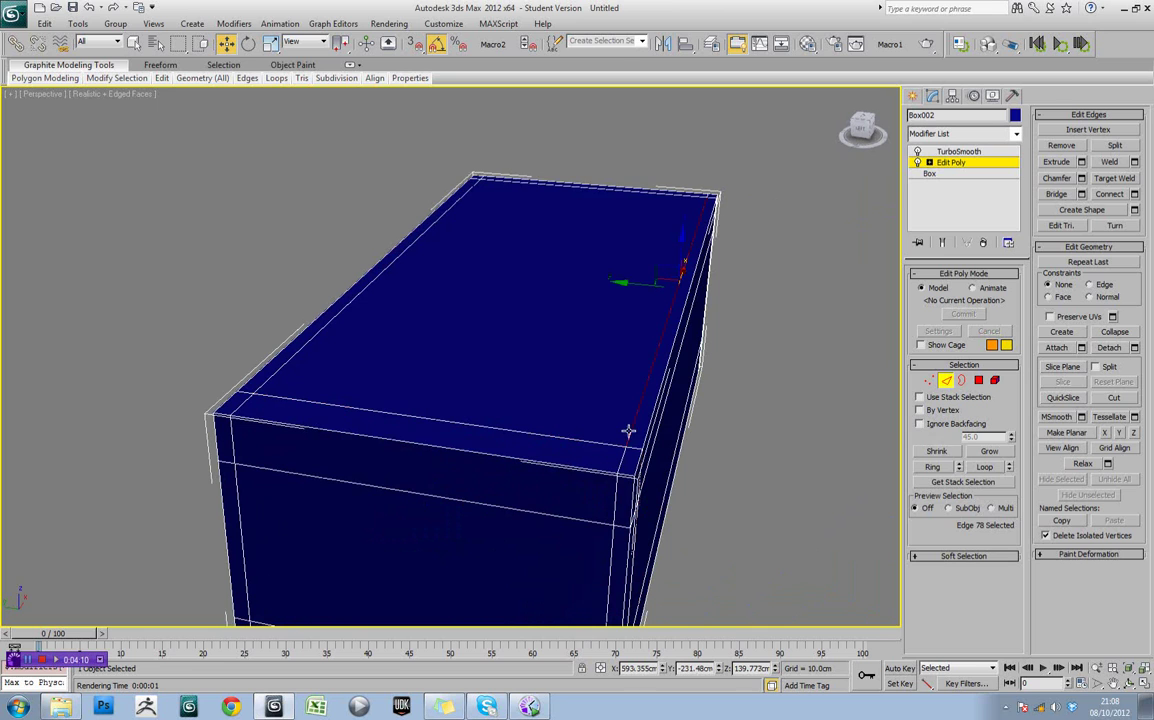
double_click(623, 457)
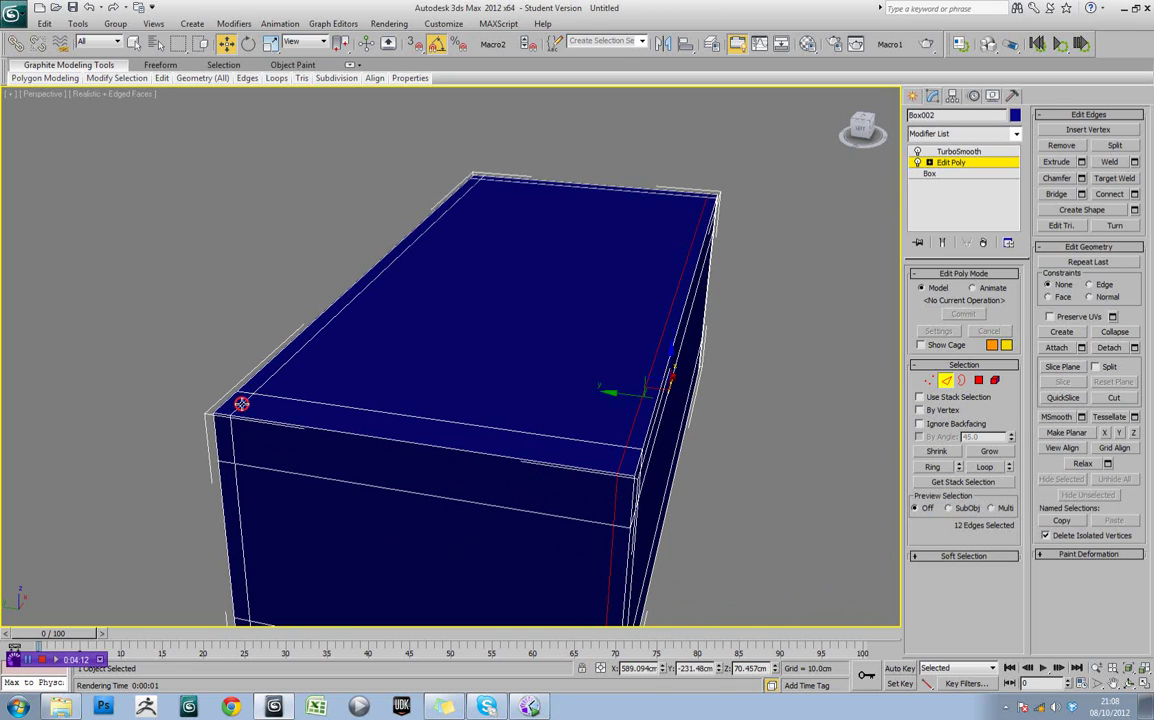
ctrl+double_click(277, 370)
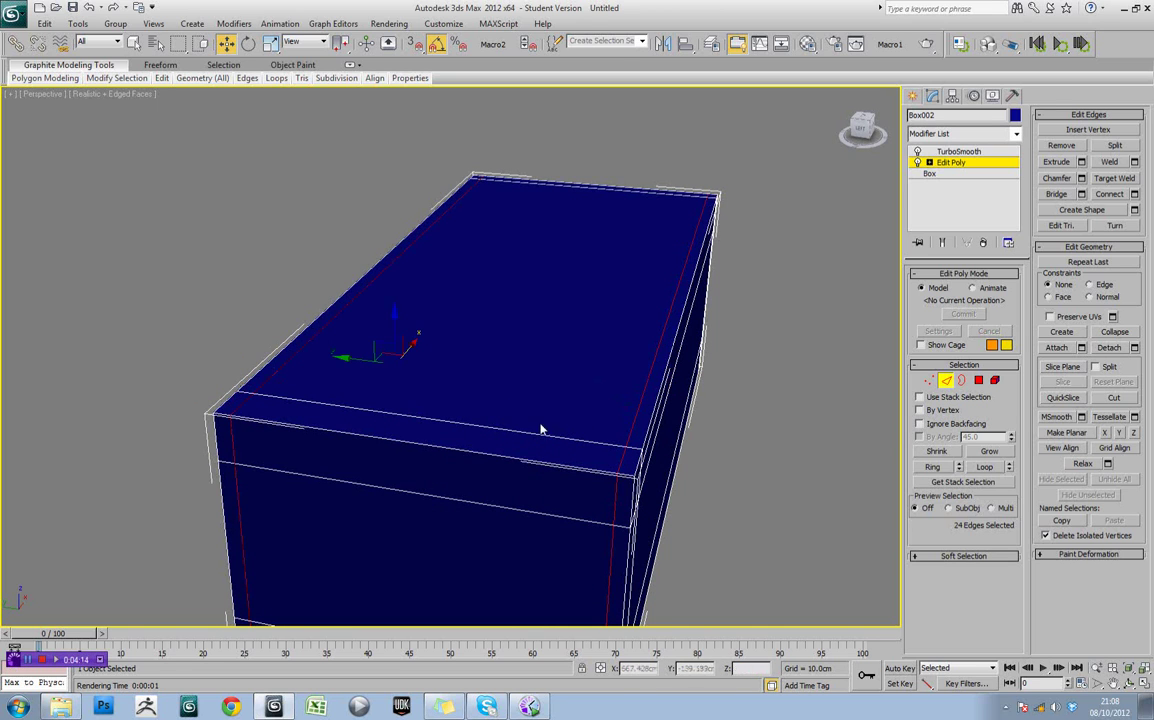
key(r)
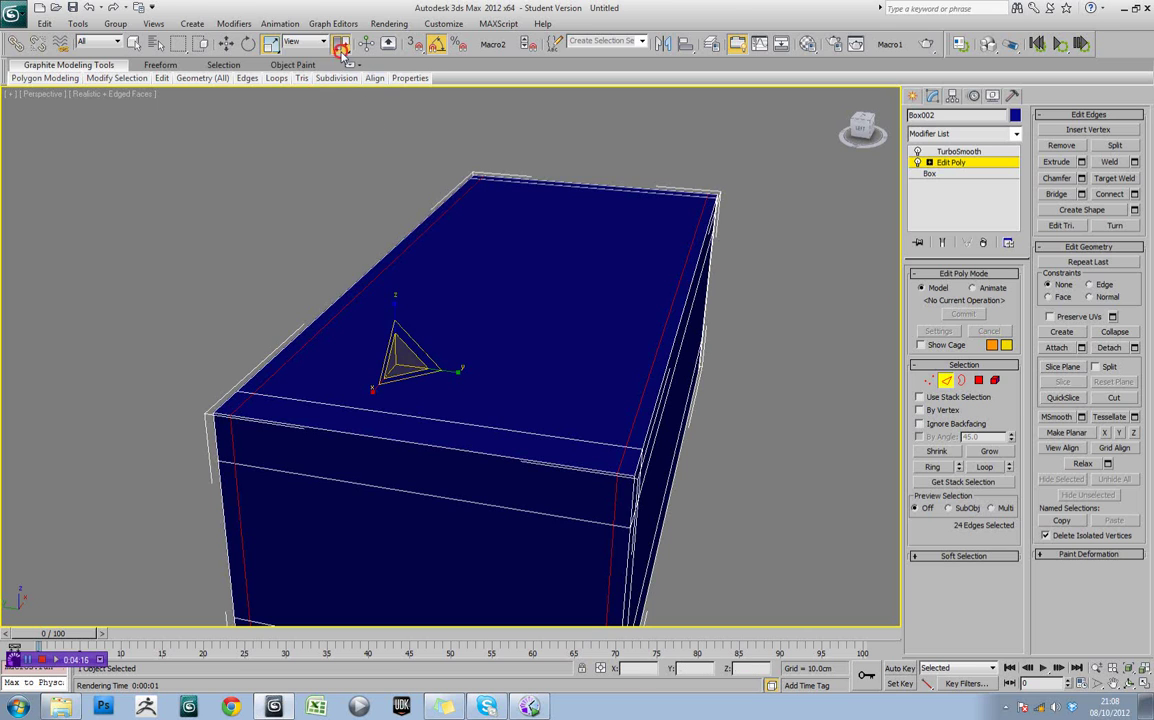
drag(340, 43, 341, 85)
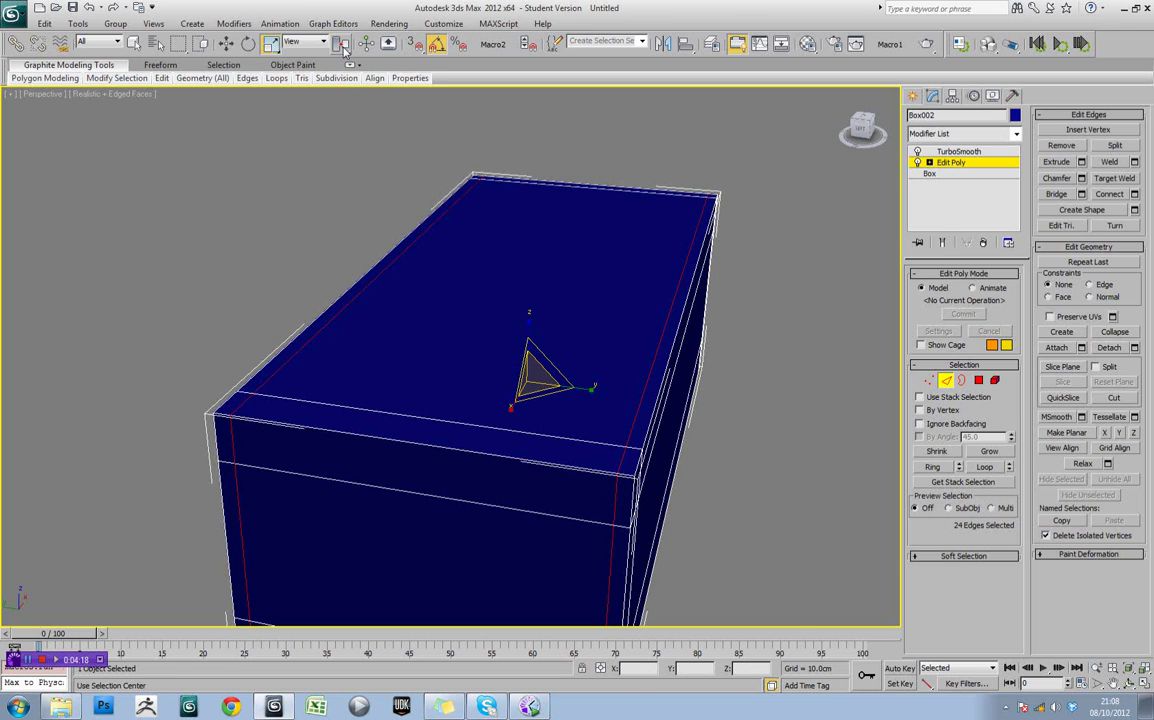
drag(588, 388, 561, 391)
alt+middle_drag(559, 391, 461, 423)
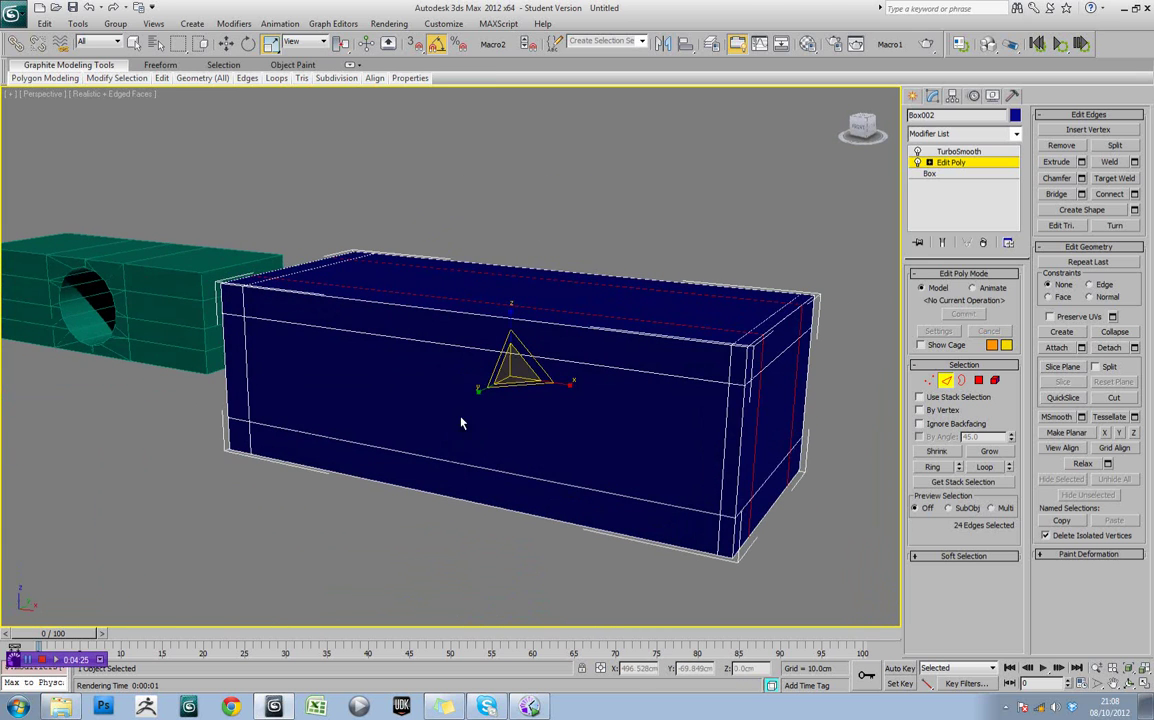
Select the two crosswise loops near the box's ends, scale them in to about 75% along X, and spread them slightly back out
double_click(726, 422)
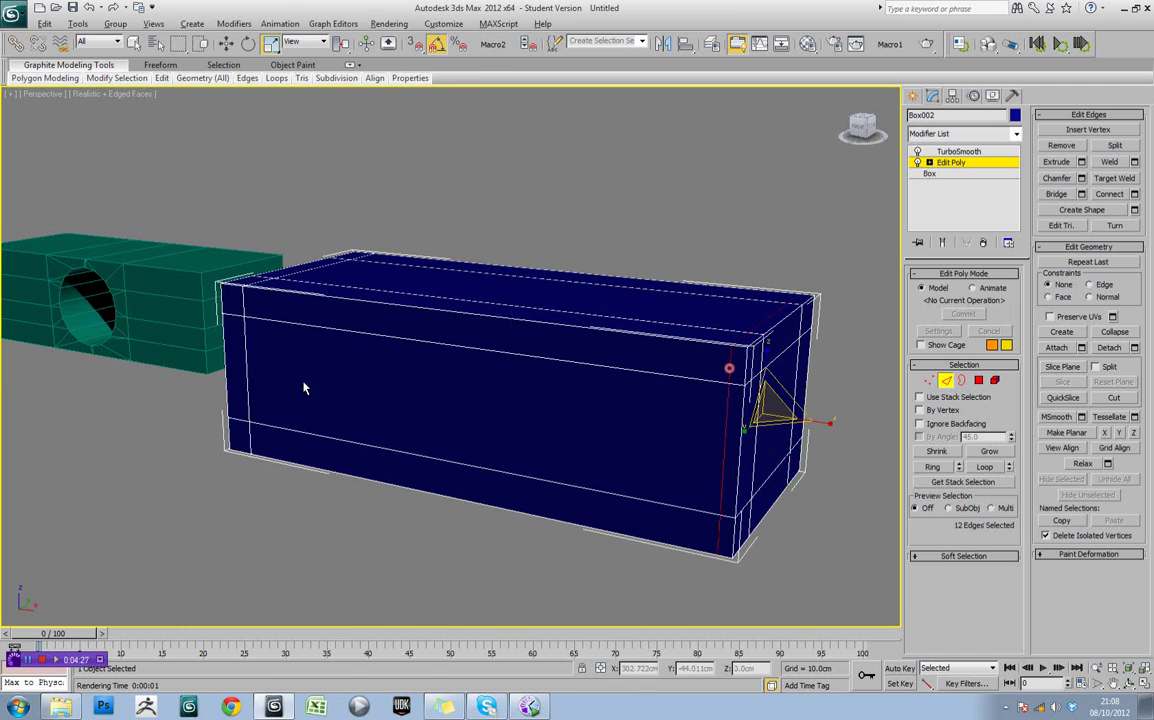
alt+middle_drag(305, 388, 249, 385)
ctrl+click(211, 373)
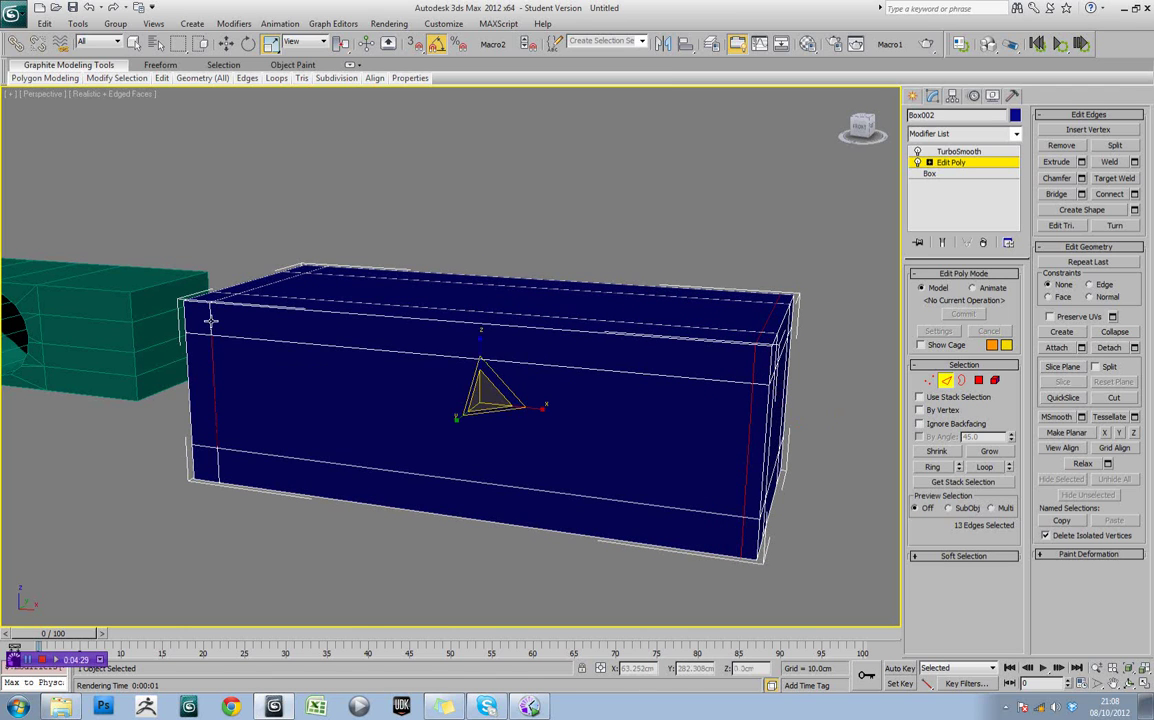
ctrl+double_click(211, 321)
drag(556, 392, 542, 393)
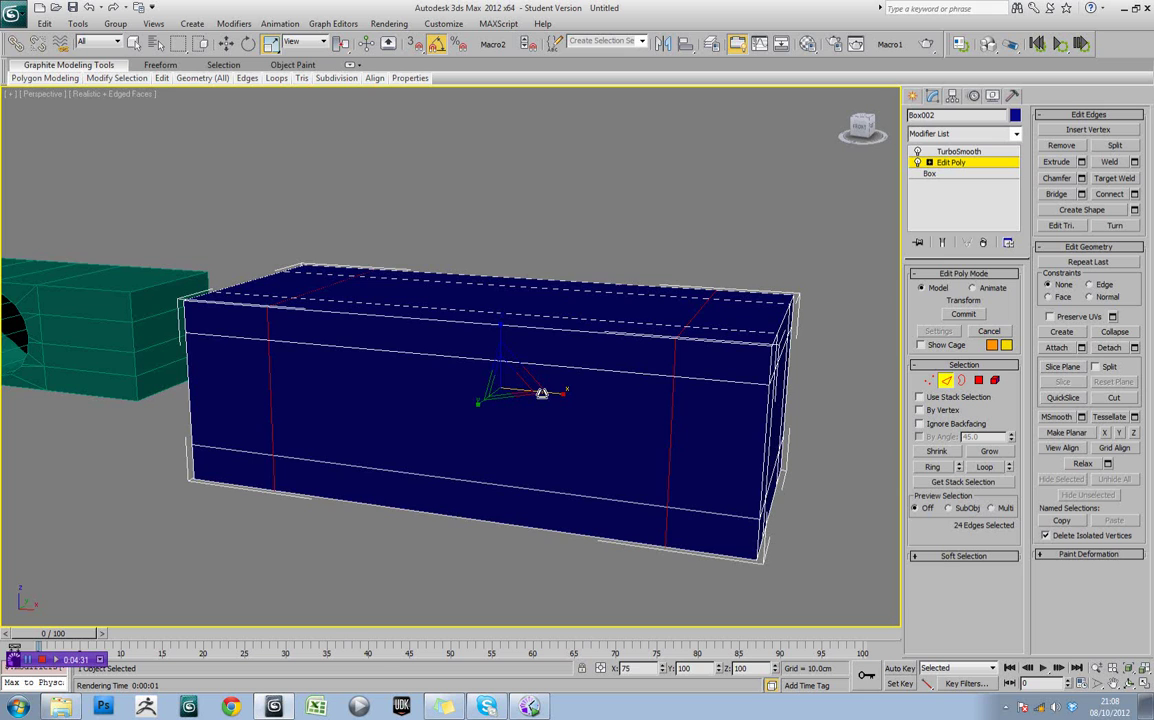
alt+middle_drag(495, 384, 432, 378)
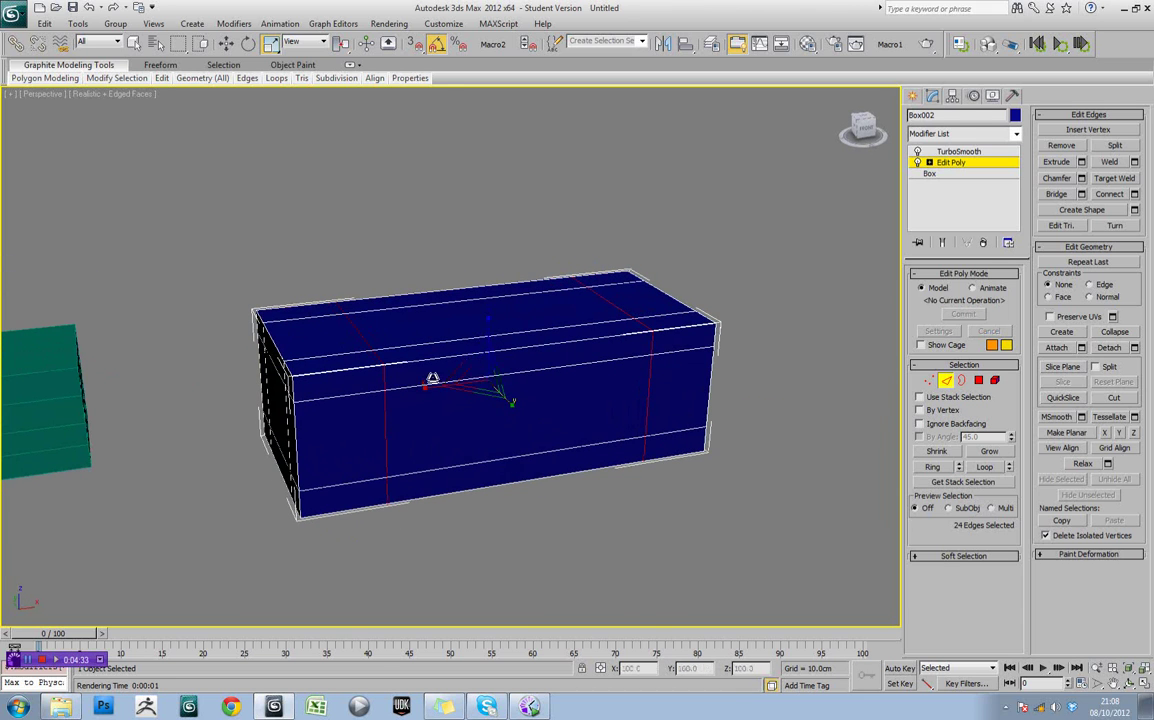
drag(430, 385, 420, 387)
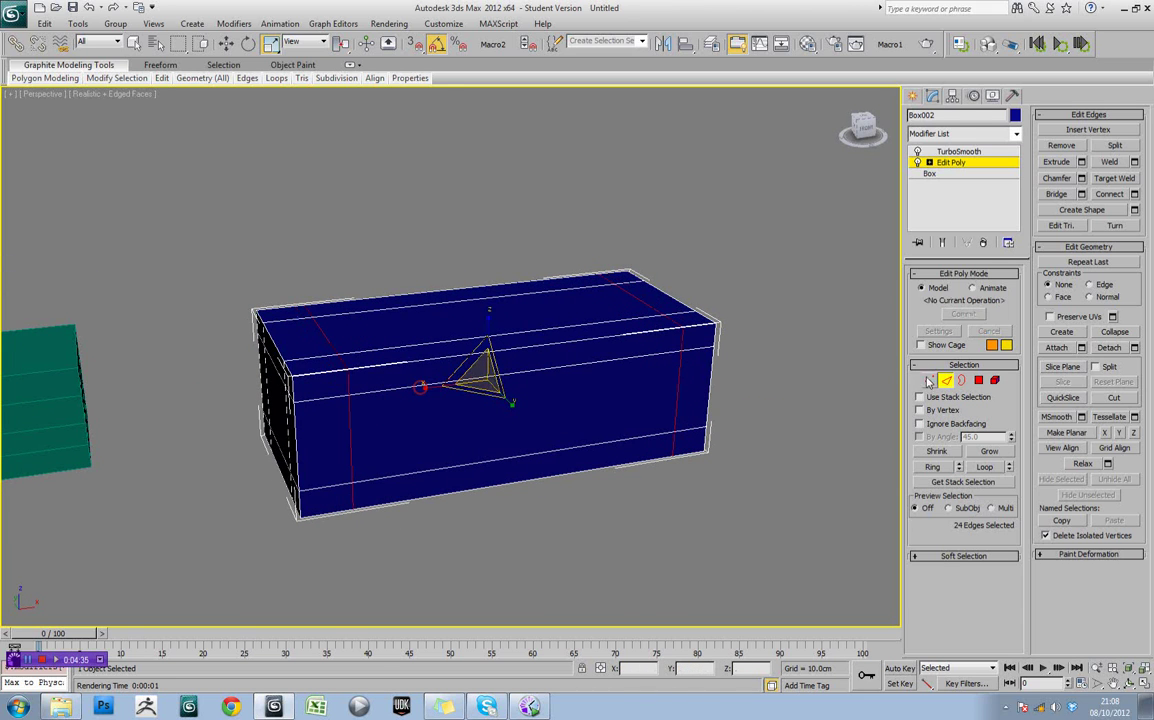
Leave Edge mode, go to the TurboSmooth level, hide edged faces, and examine the deselected smoothed box
click(945, 380)
alt+middle_drag(800, 368, 275, 346)
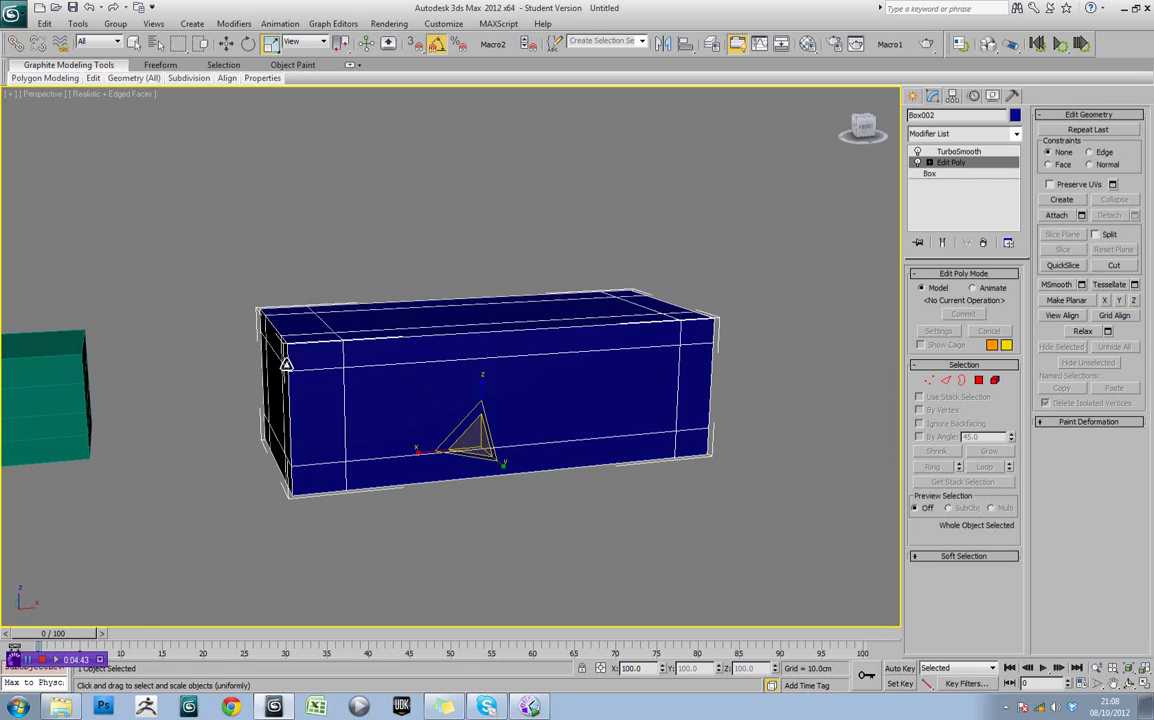
click(976, 153)
key(F4)
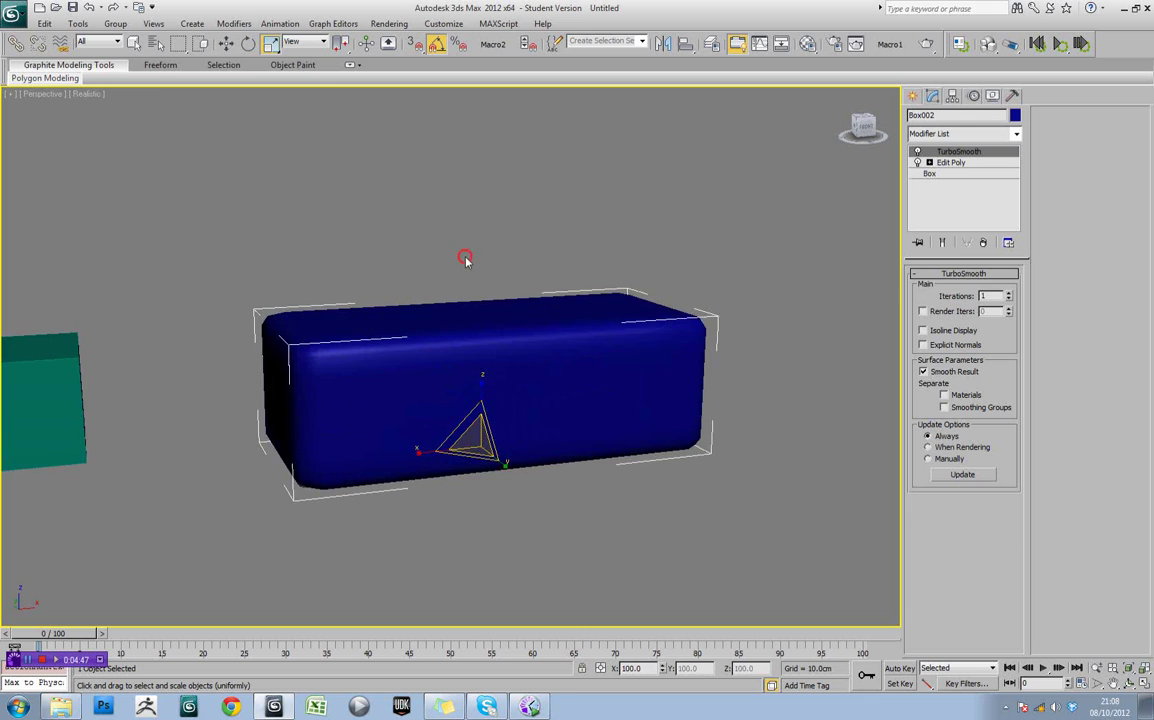
click(465, 258)
alt+middle_drag(465, 258, 513, 305)
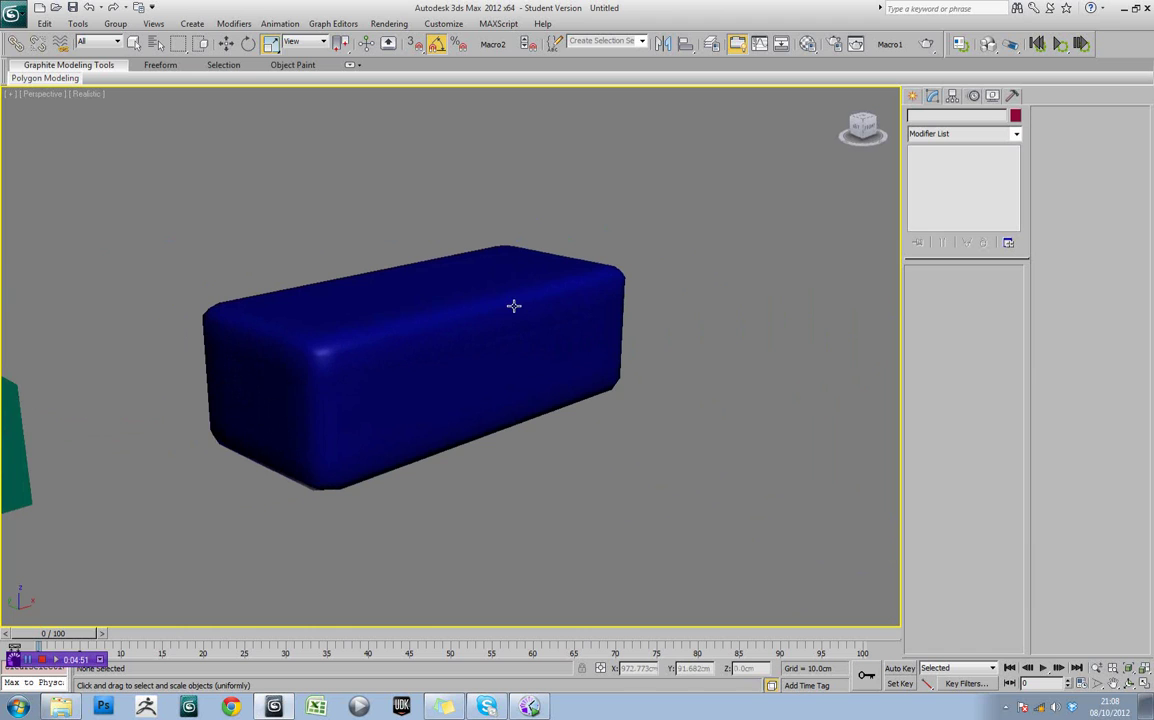
Undo the recent loop edits to compare the box's smoothing with the loops closer to its edges, and redo them
key(ctrl+z)
key(ctrl+z)
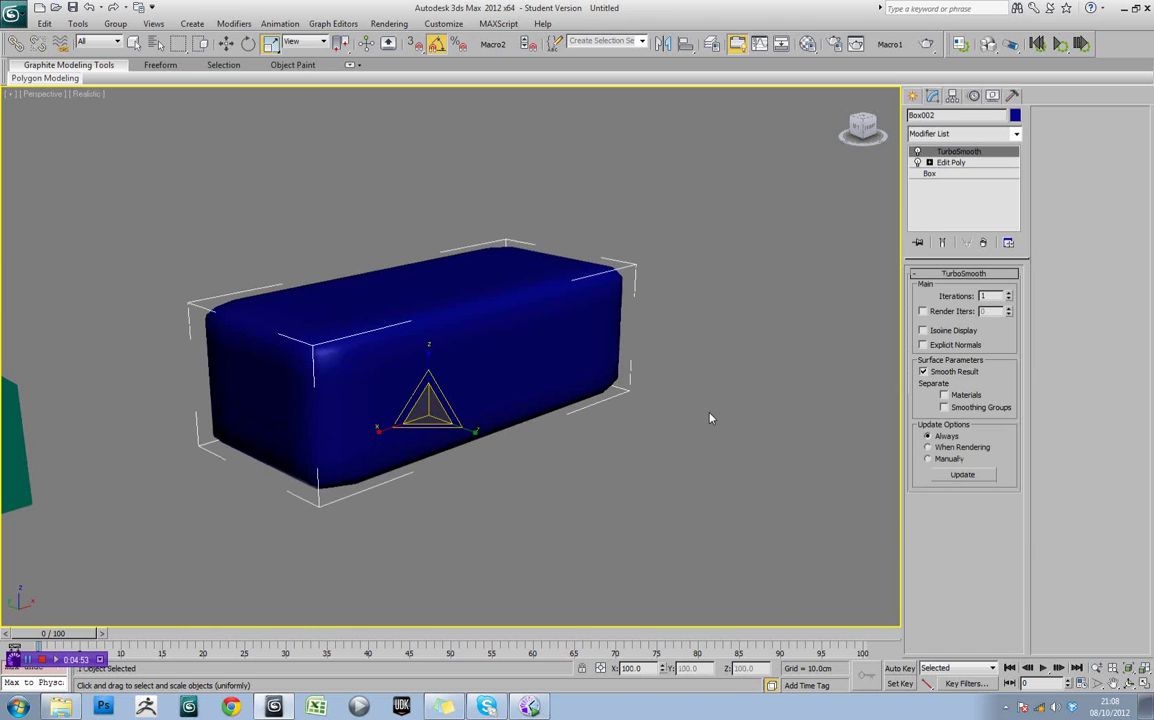
key(ctrl+z)
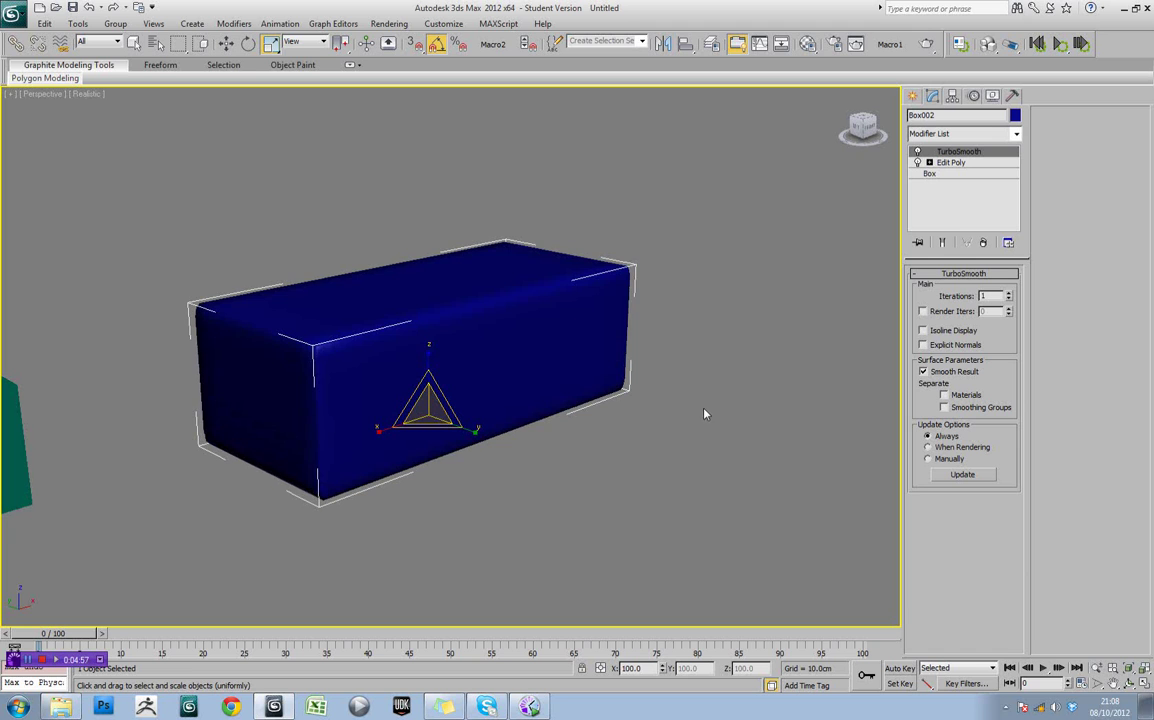
alt+middle_drag(703, 415, 440, 330)
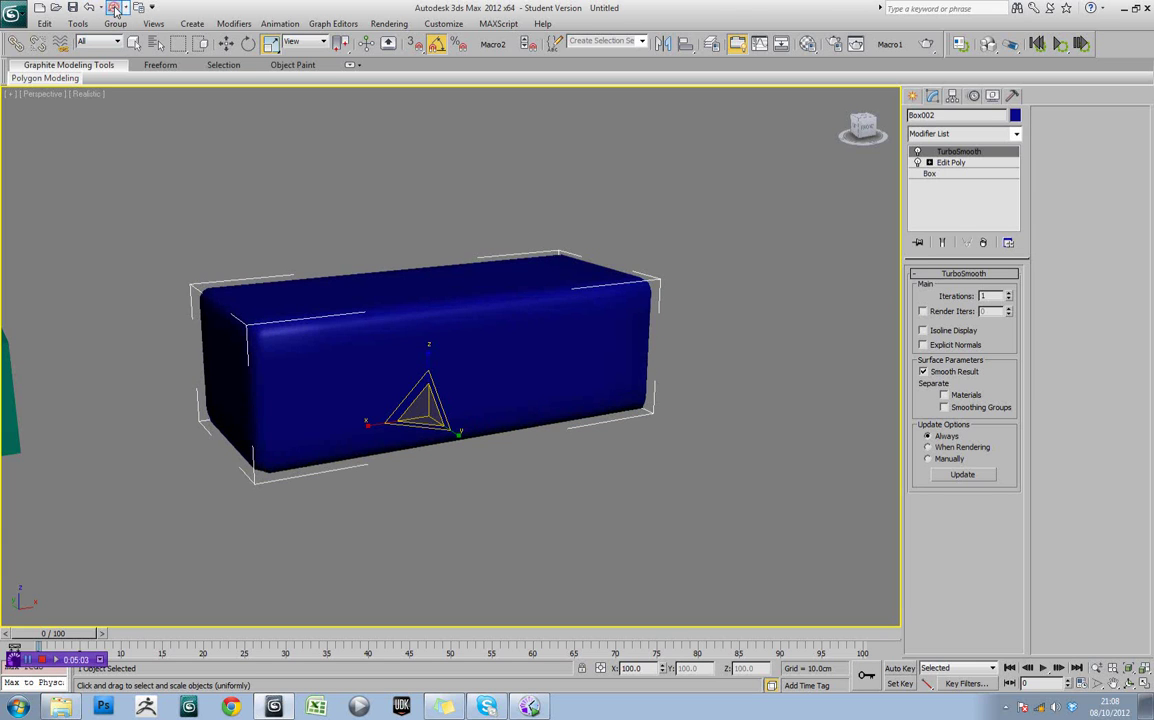
click(114, 8)
click(114, 8)
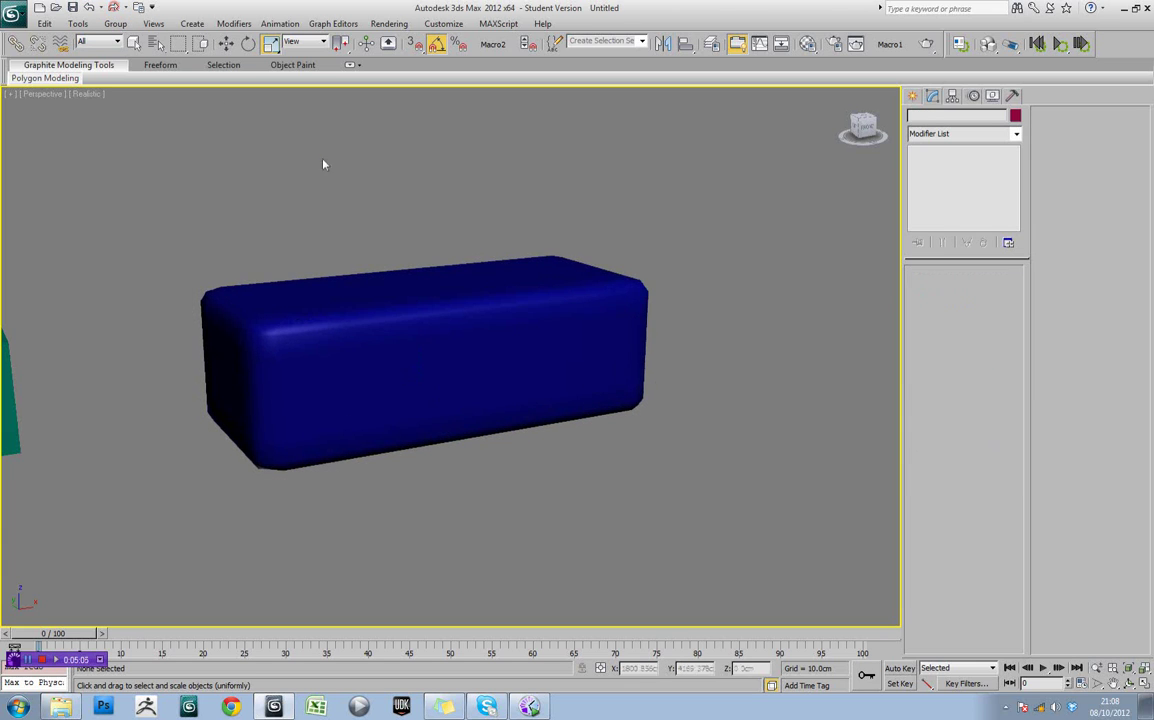
Select the smoothed box again and show its edged faces
click(334, 164)
alt+middle_drag(462, 304, 523, 342)
click(464, 325)
key(F4)
scroll(524, 340, up, 2)
scroll(525, 341, down, 1)
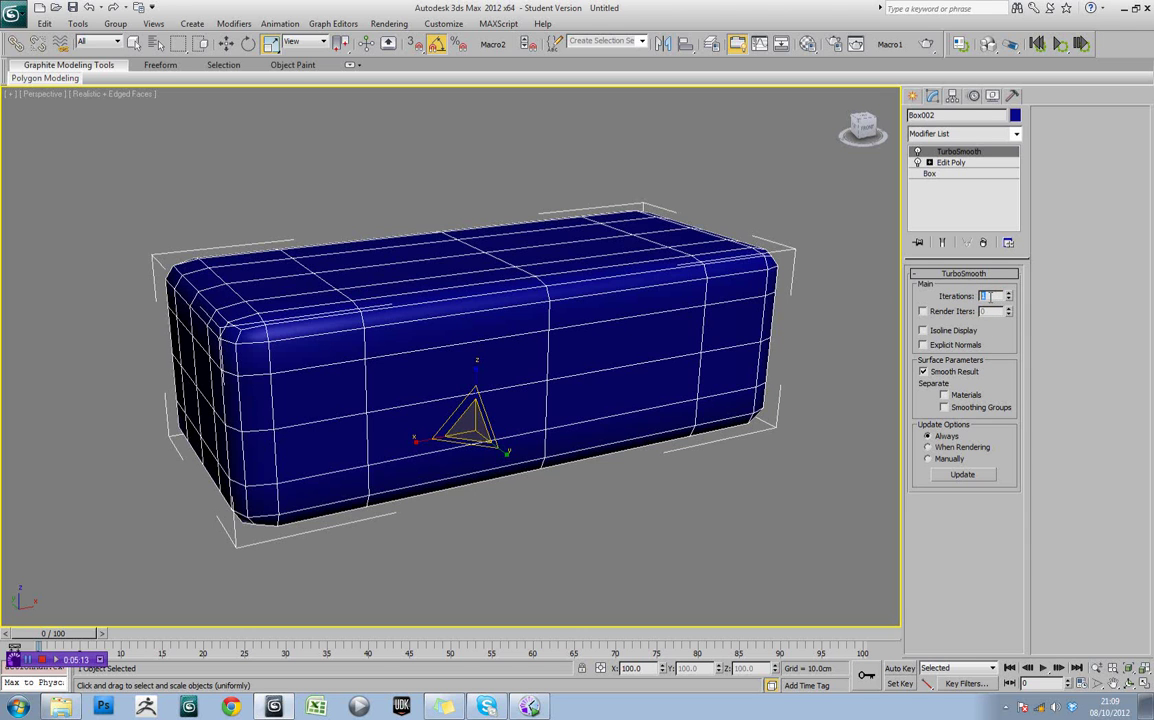
Set the TurboSmooth iterations to 2 and examine the smoothed box deselected, without edged faces
click(1010, 294)
alt+middle_drag(752, 288, 775, 287)
click(497, 188)
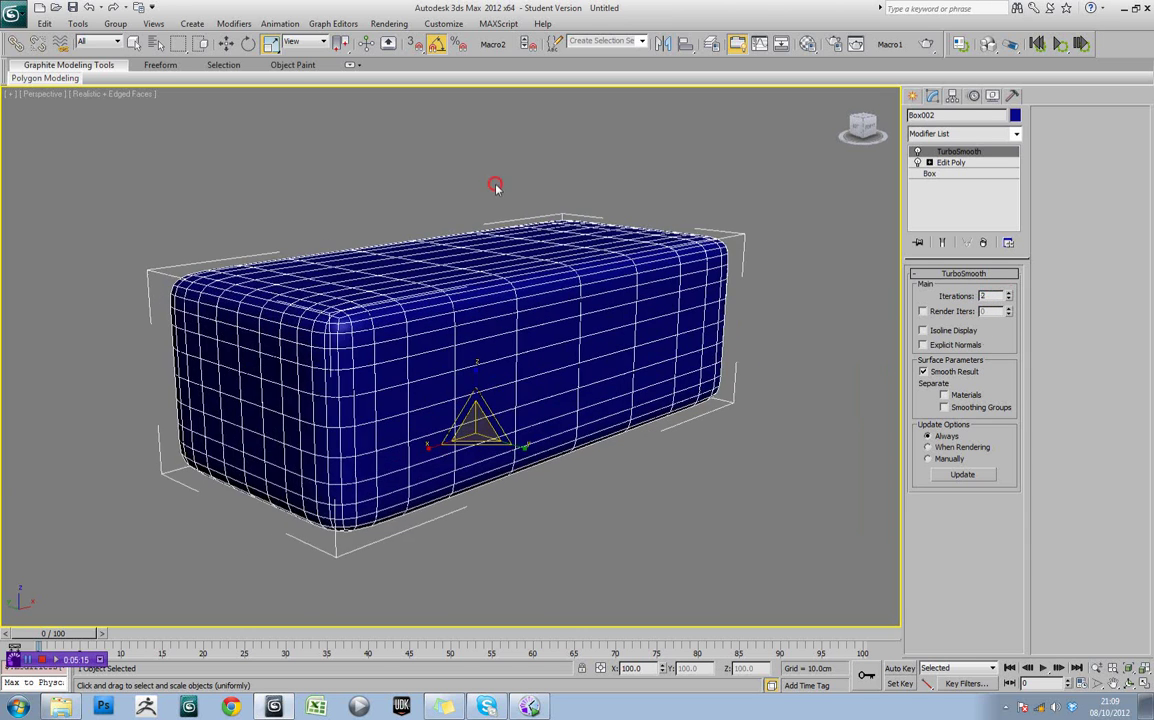
alt+middle_drag(680, 260, 654, 263)
scroll(644, 262, down, 3)
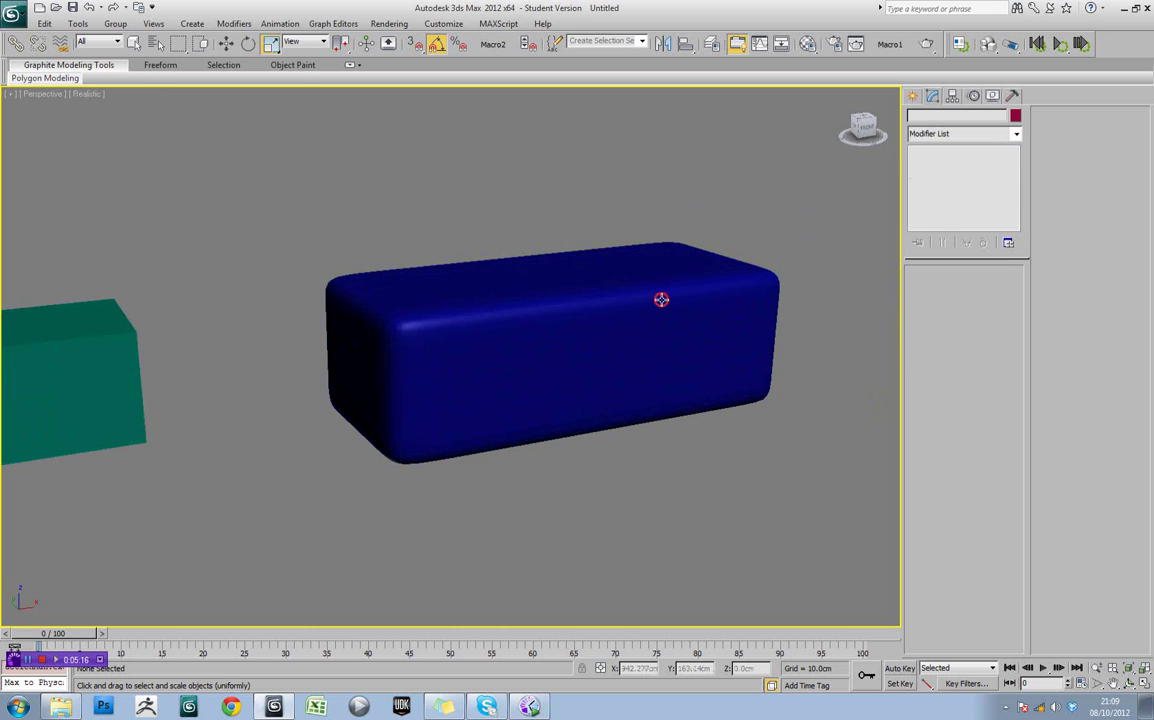
Select the box and show viewport statistics in the active view, including the triangle count, for Total + Selection
click(652, 280)
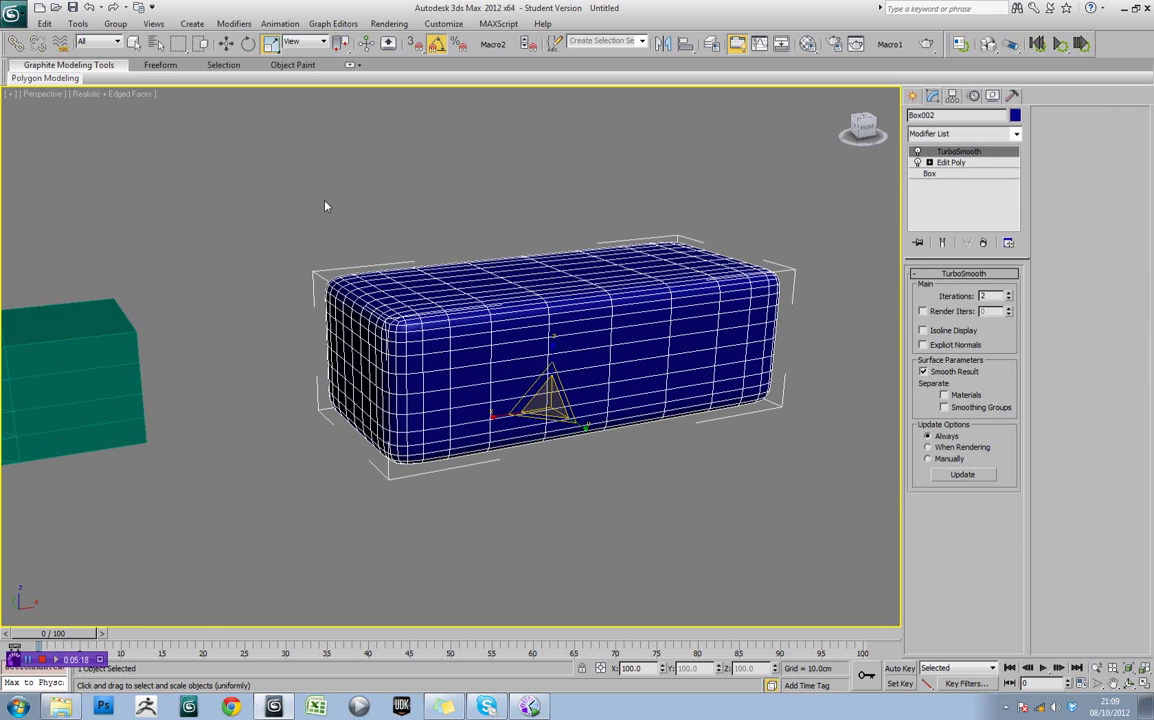
click(11, 94)
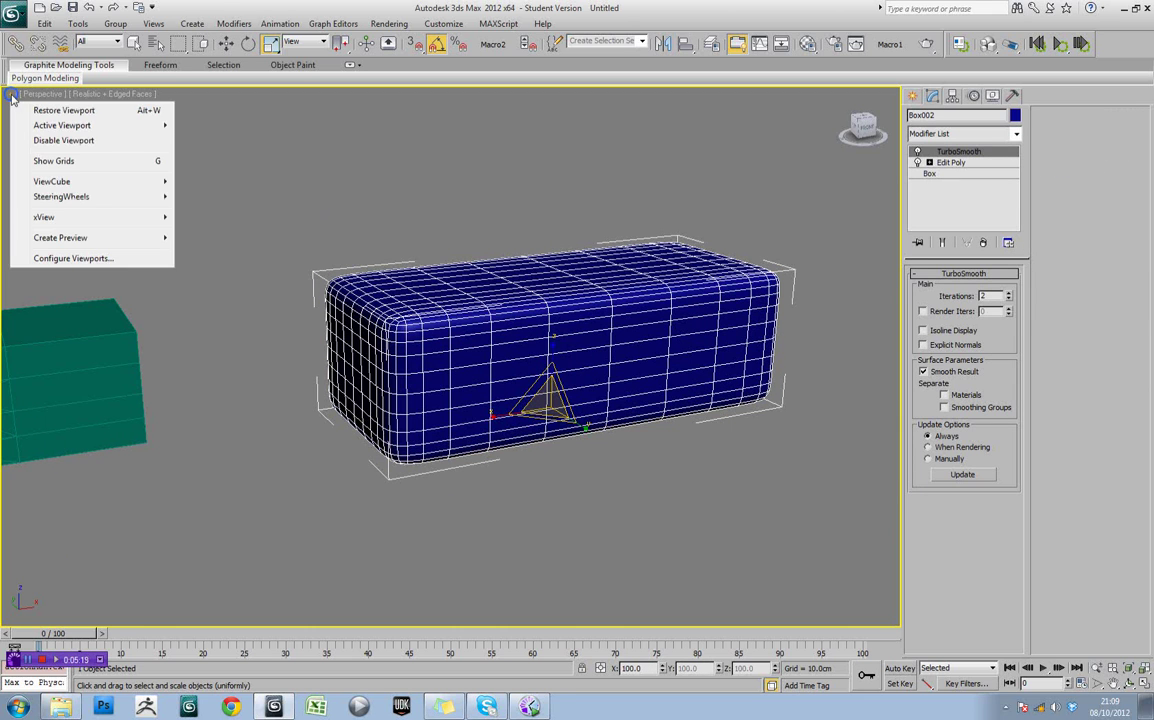
click(86, 260)
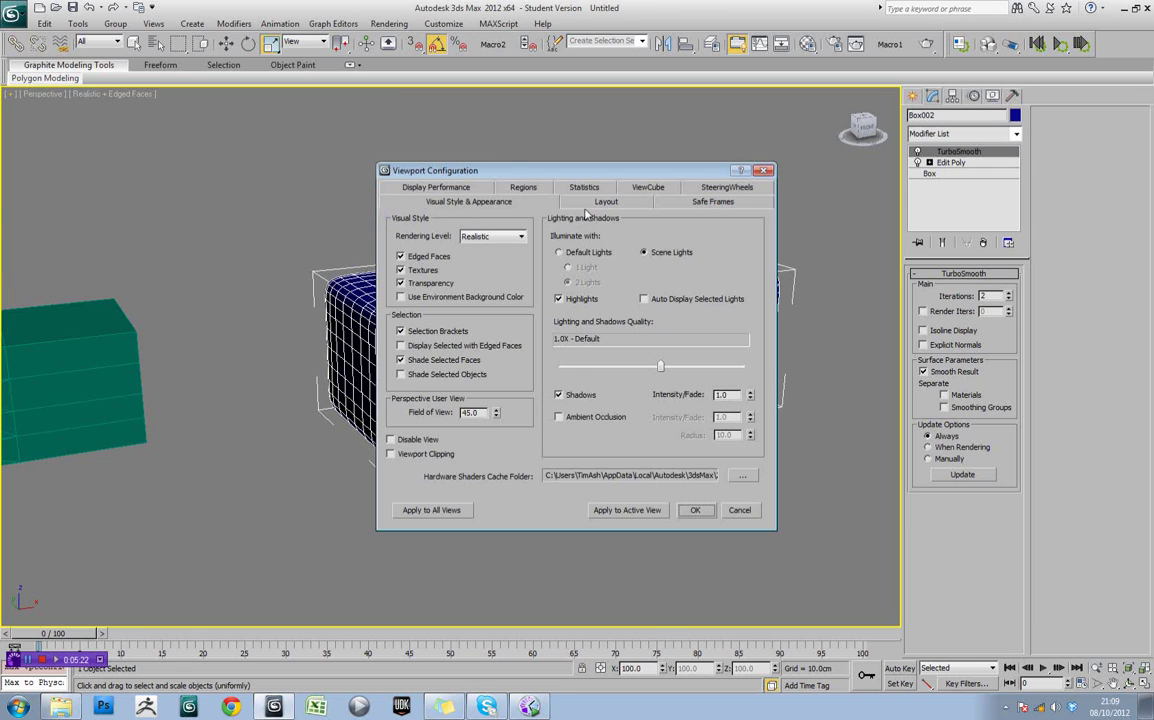
click(577, 187)
click(499, 276)
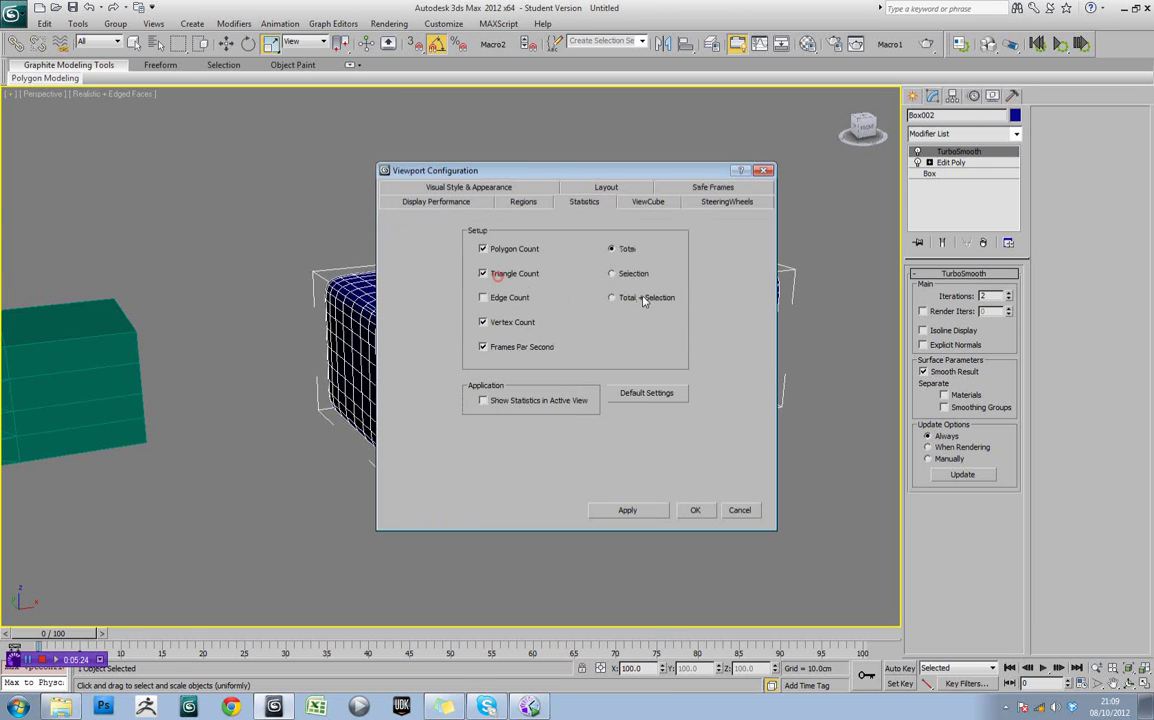
click(684, 512)
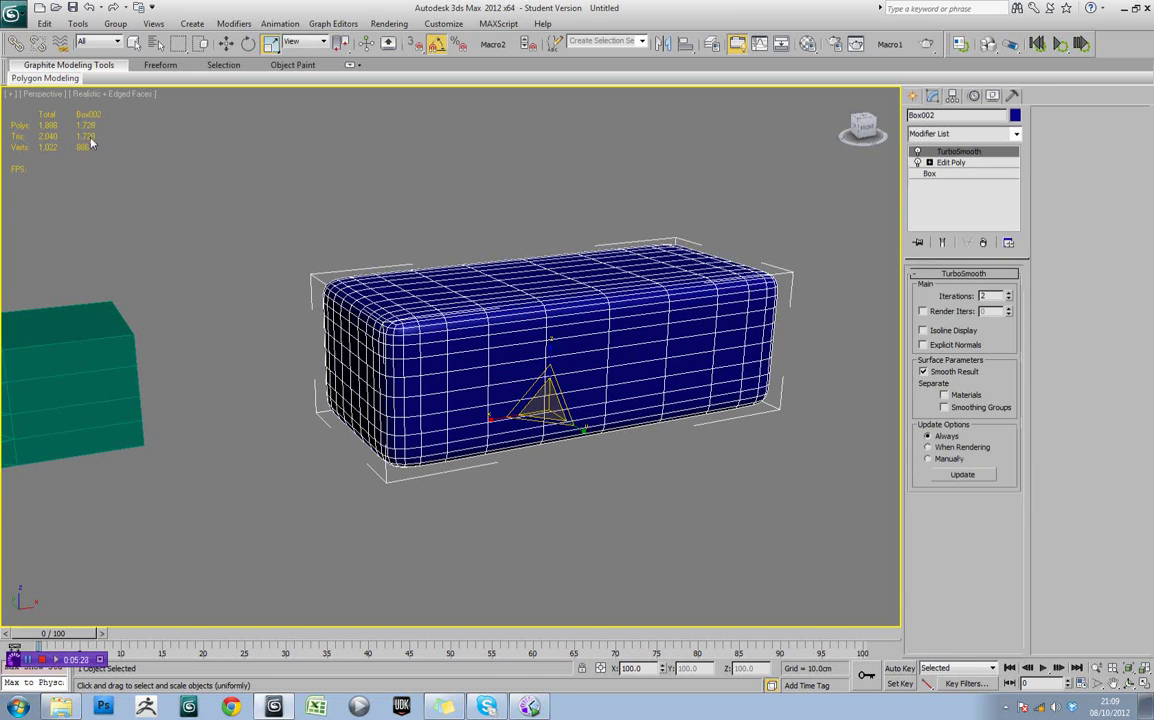
Set the TurboSmooth iterations to 1 and compare the box's mesh with the modifier turned off and back on
click(1009, 300)
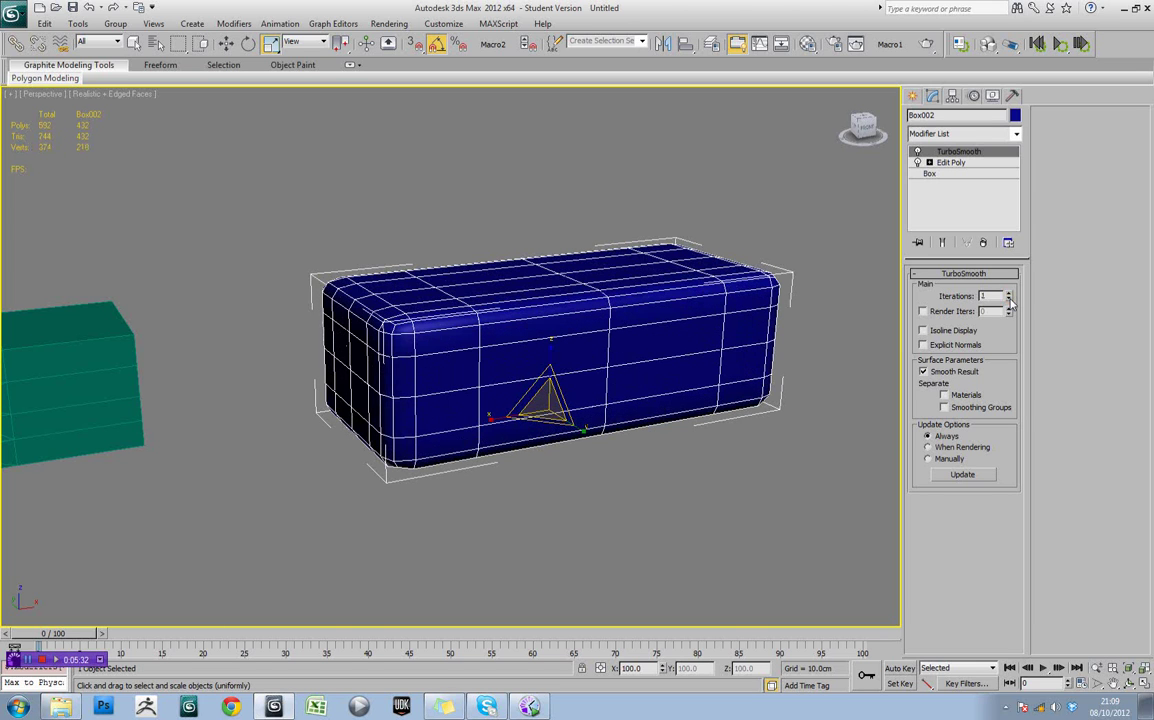
click(918, 153)
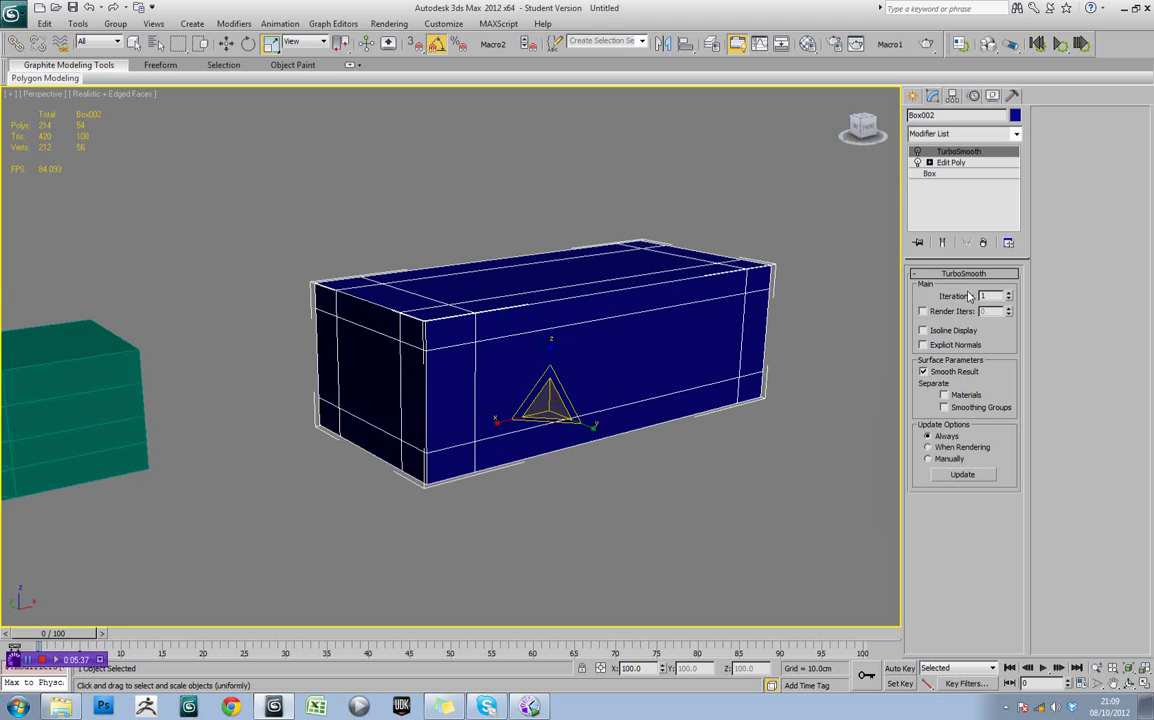
click(918, 153)
alt+middle_drag(631, 260, 627, 253)
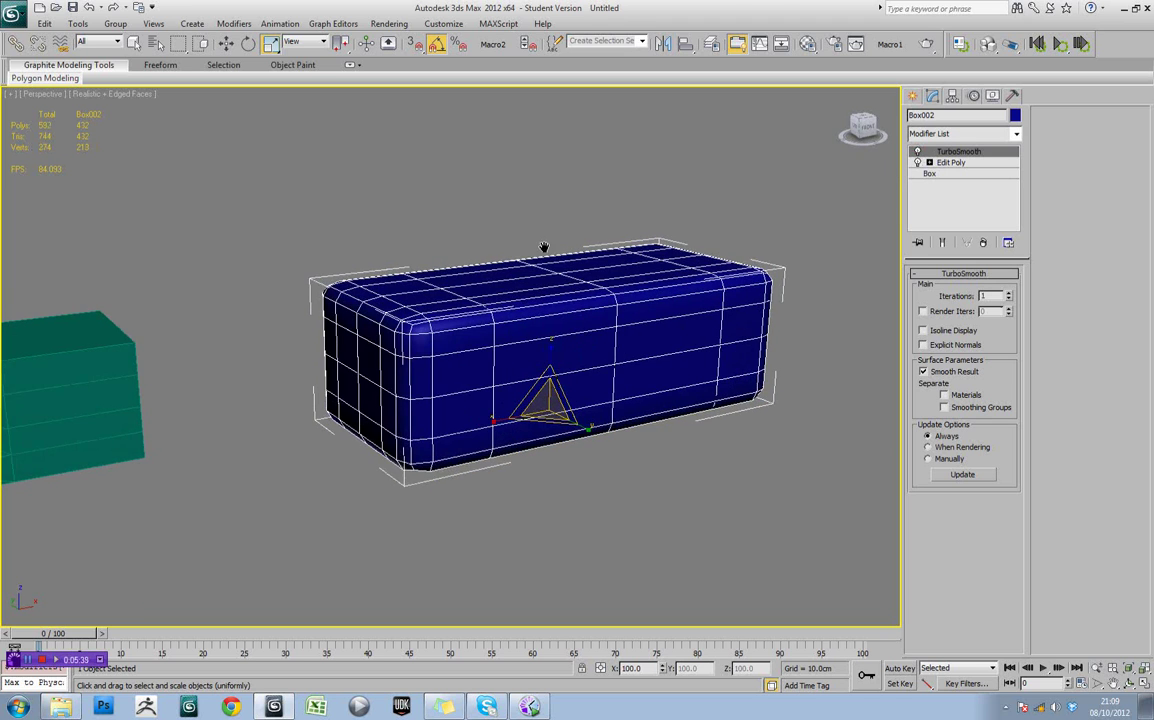
View the deselected smoothed box without edged faces, and select it again
middle_drag(543, 250, 595, 240)
click(520, 224)
scroll(607, 291, down, 3)
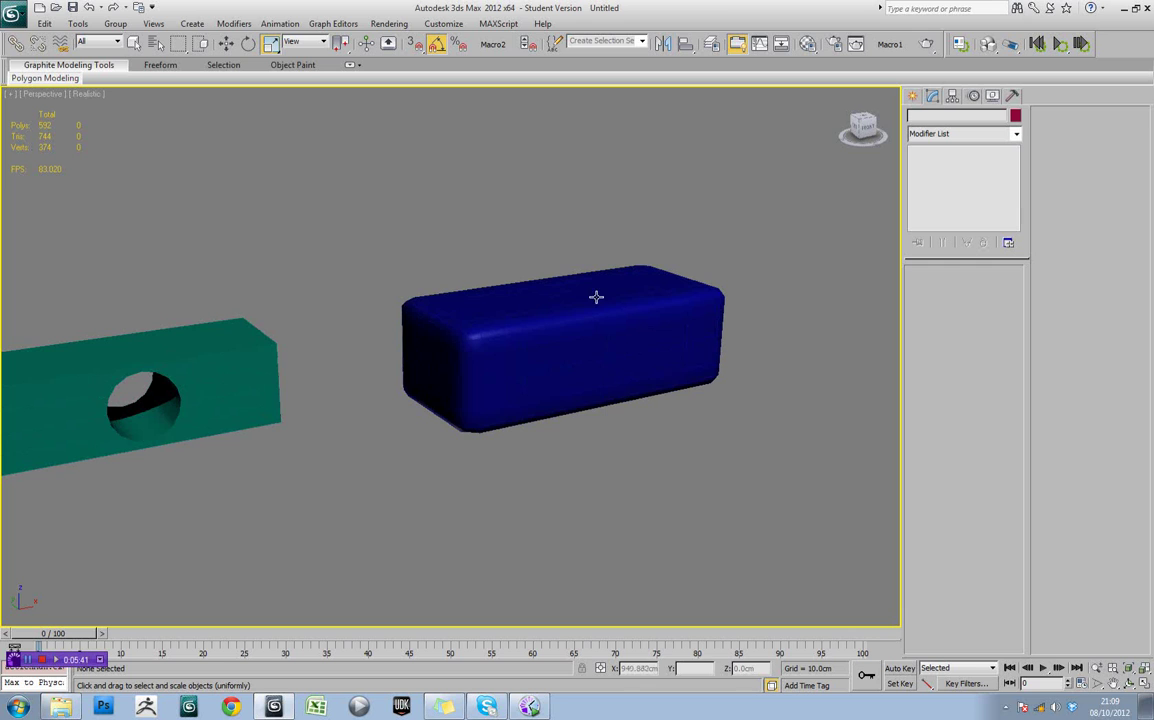
click(652, 316)
Create an upright cylinder beside the box, about 68 cm in radius and 447 cm high, and open its parameters for modification
middle_drag(730, 264, 590, 300)
click(914, 97)
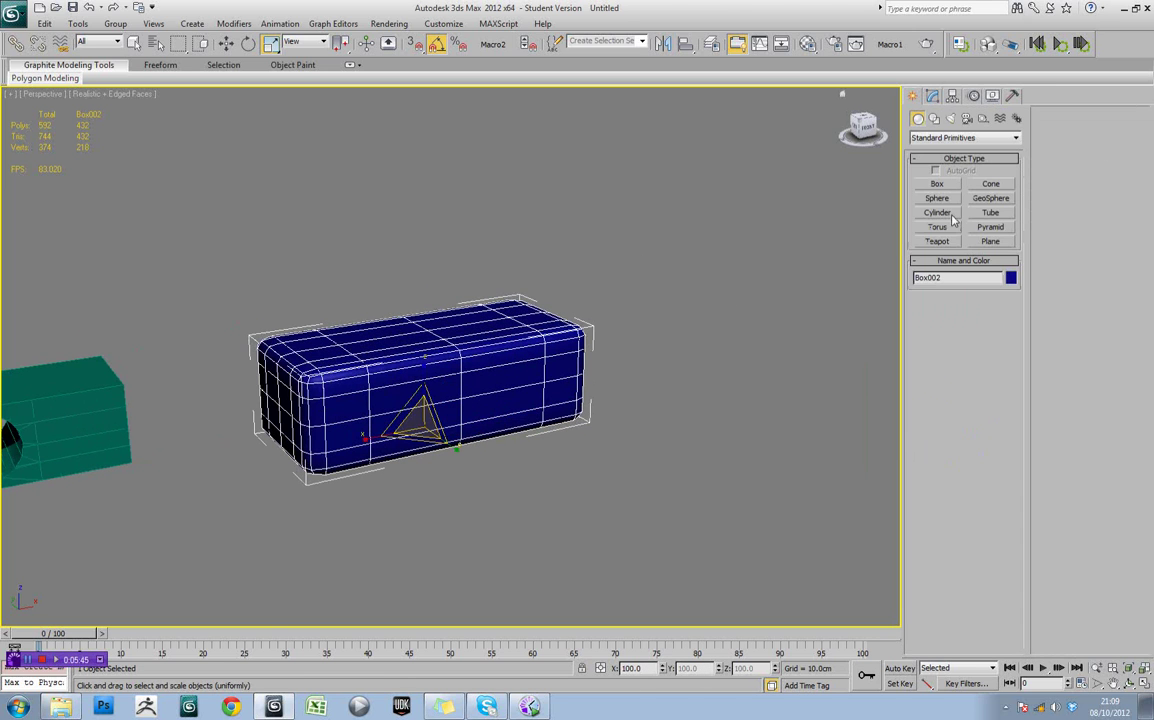
click(950, 213)
middle_drag(718, 425, 654, 421)
drag(684, 424, 699, 444)
click(703, 180)
right_click(703, 180)
mouse_move(703, 180)
alt+middle_down()
mouse_move(726, 285)
mouse_move(749, 277)
alt+middle_up()
click(931, 96)
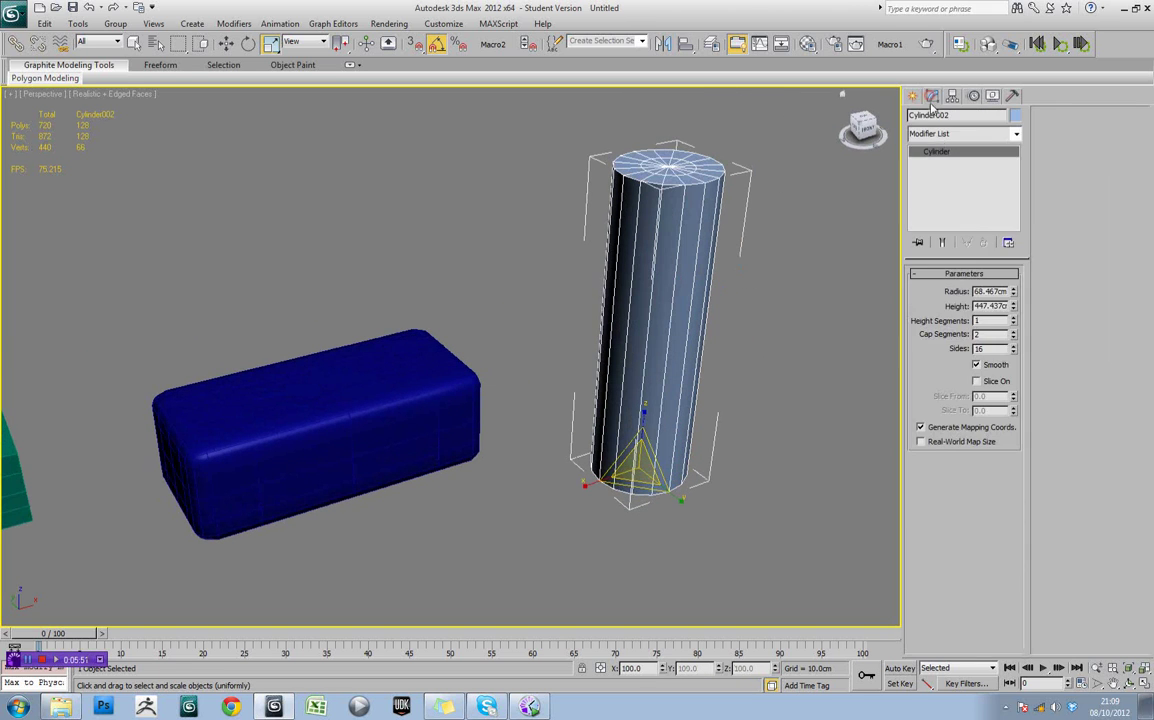
click(1013, 338)
alt+middle_drag(765, 252, 778, 254)
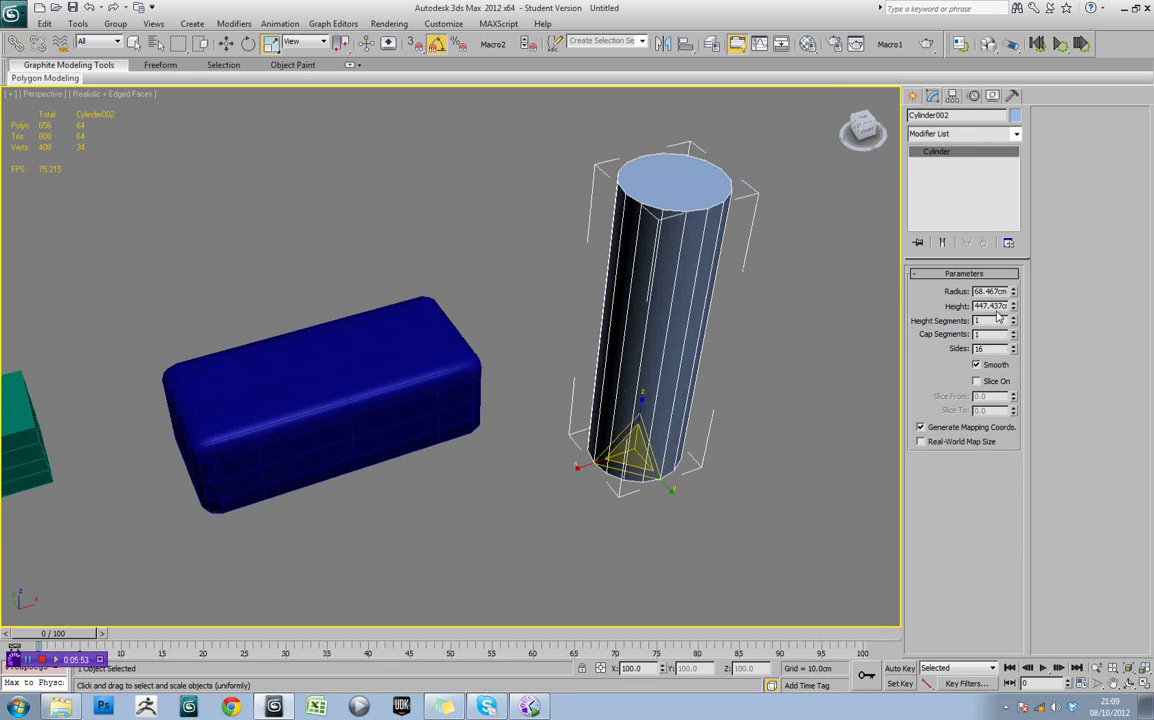
click(965, 137)
click(966, 136)
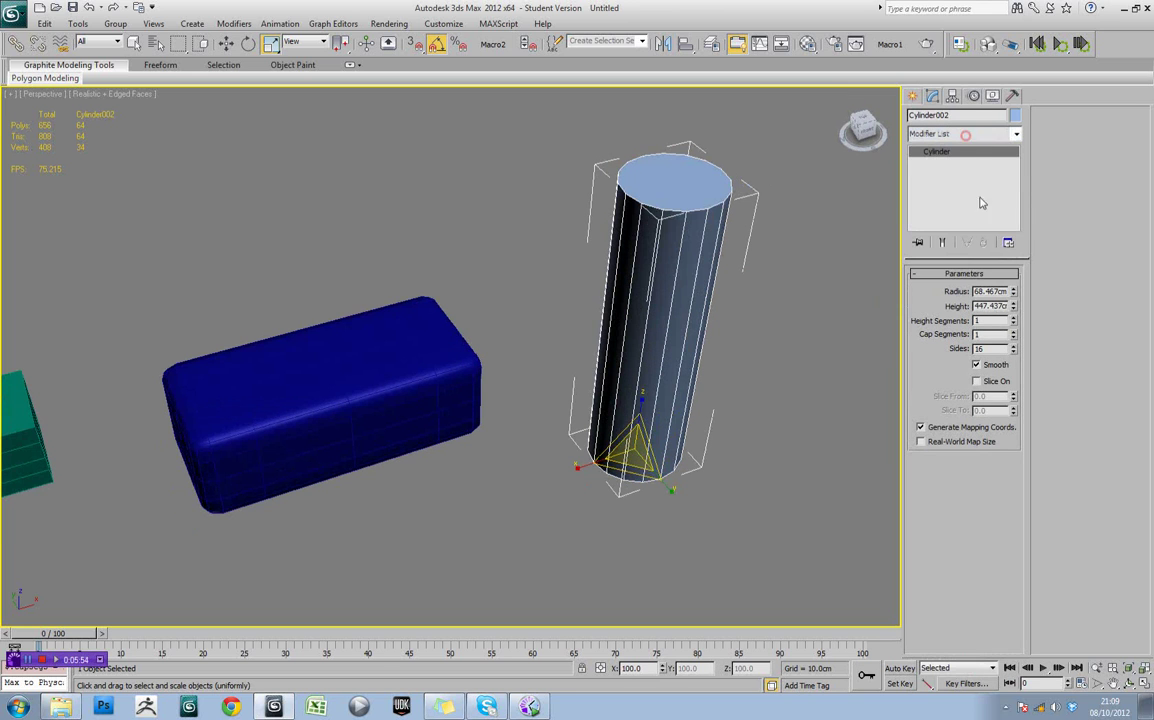
click(1013, 333)
Apply a TurboSmooth modifier to the cylinder and view the smoothed shape with and without edged faces
click(981, 137)
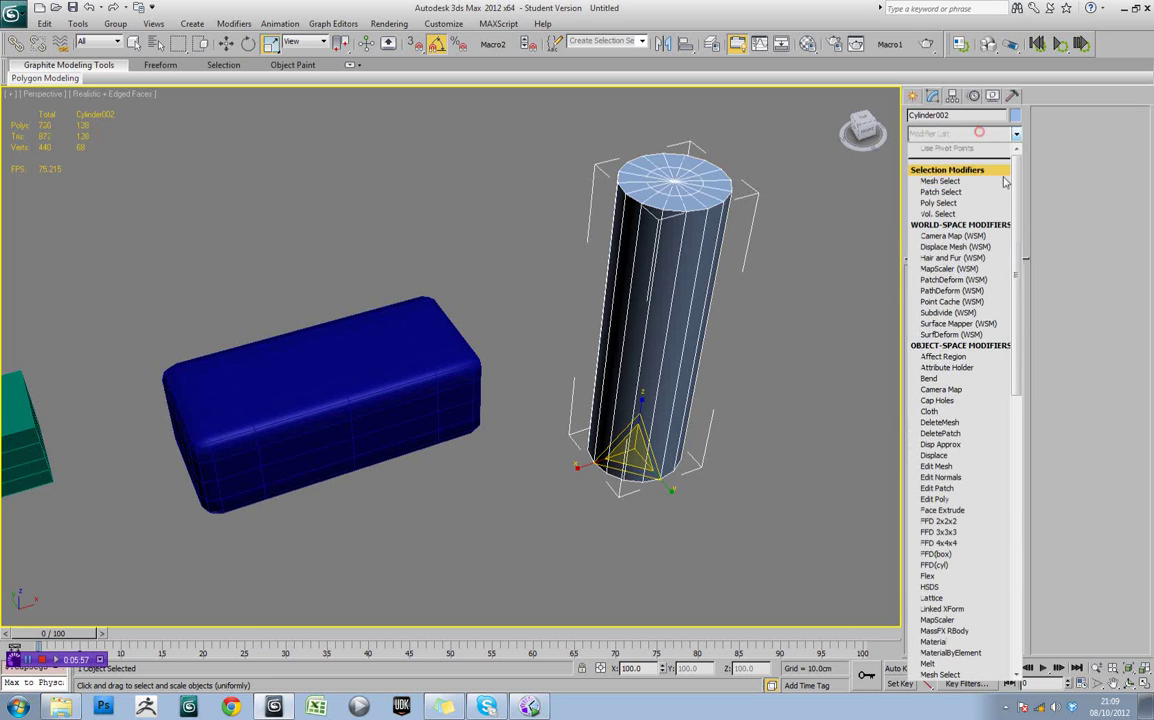
scroll(985, 400, down, 10)
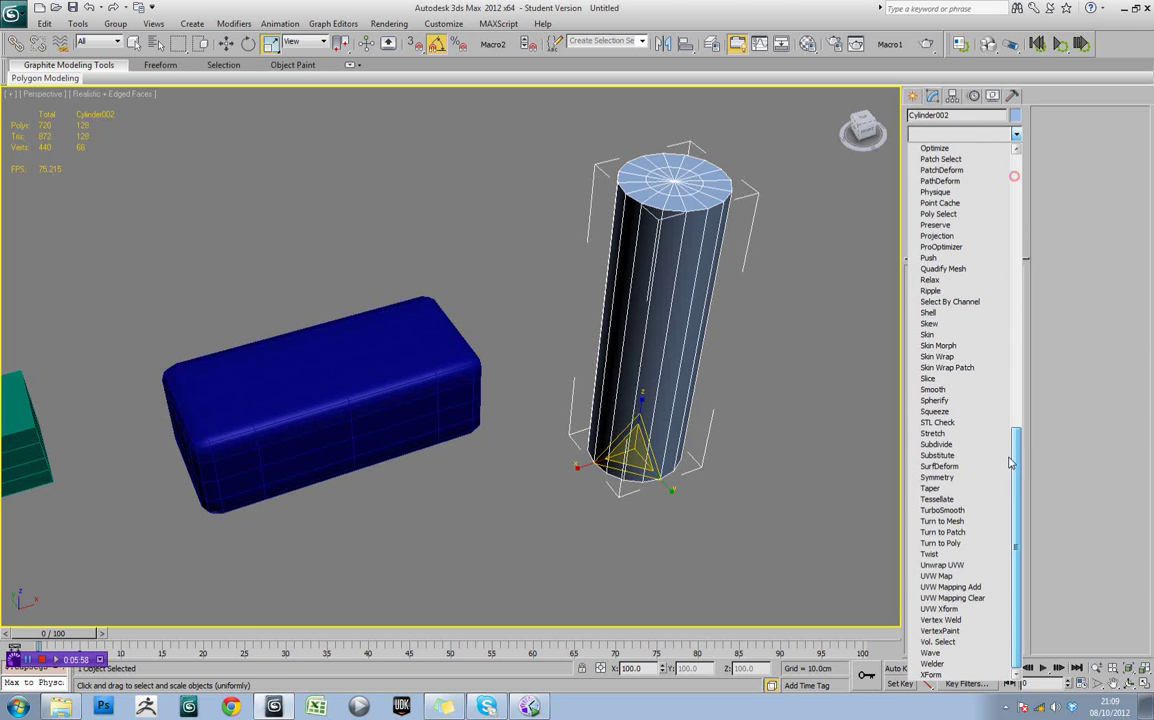
click(990, 510)
key(F4)
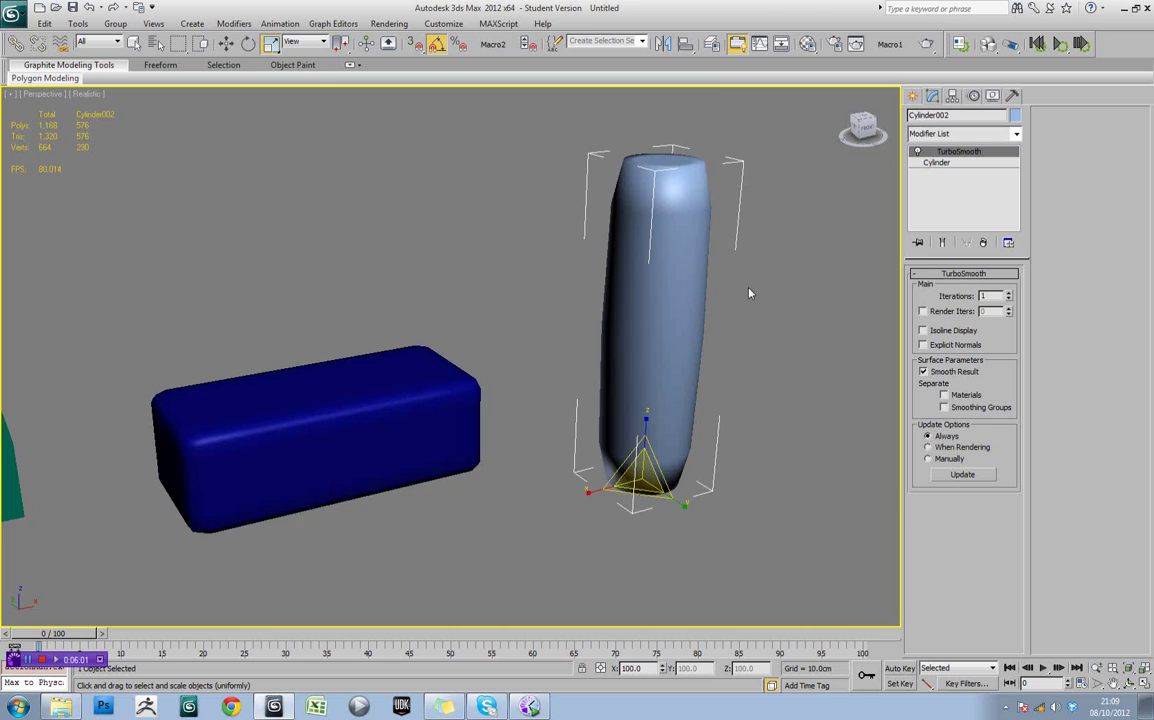
middle_drag(704, 240, 660, 289)
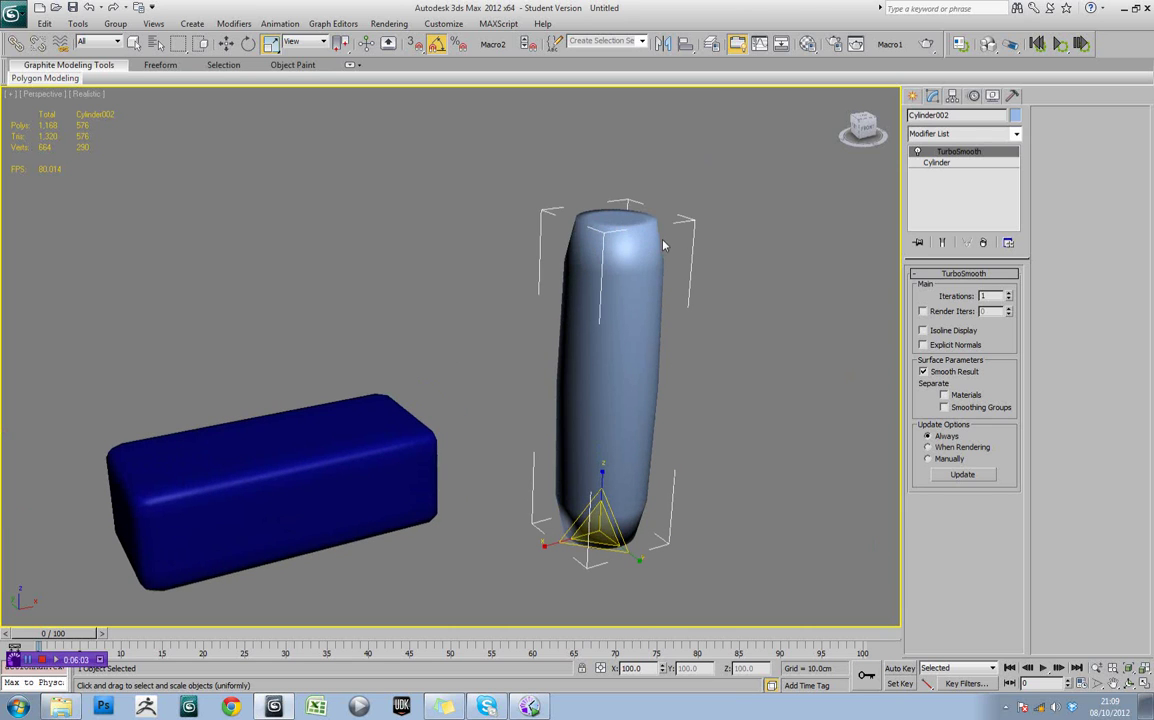
key(F4)
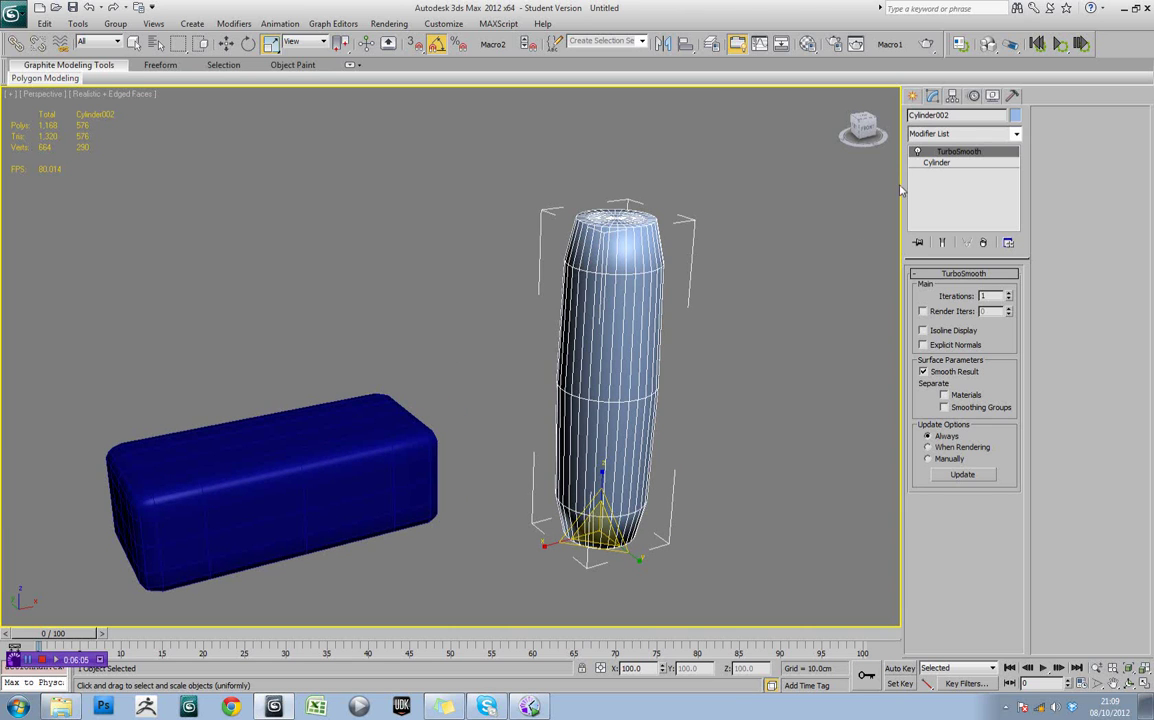
Turn off the cylinder's TurboSmooth and insert an Edit Poly modifier between it and the base Cylinder, with edged faces shown
click(917, 152)
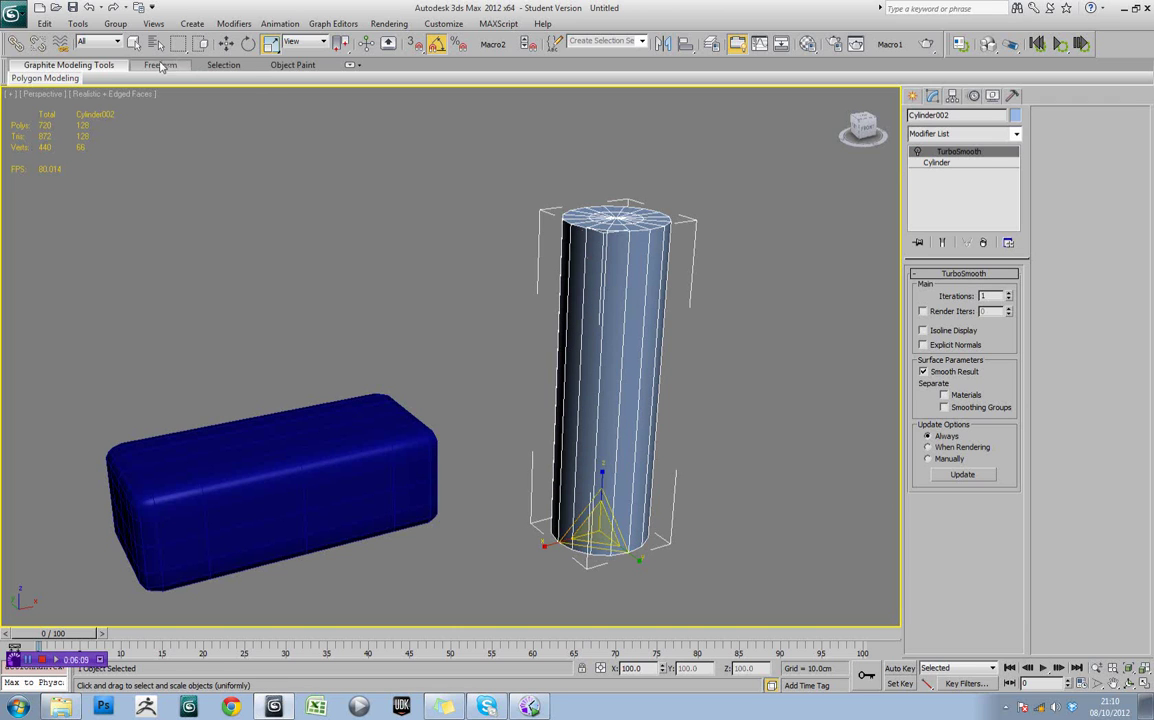
mouse_move(66, 78)
key(F4)
click(937, 162)
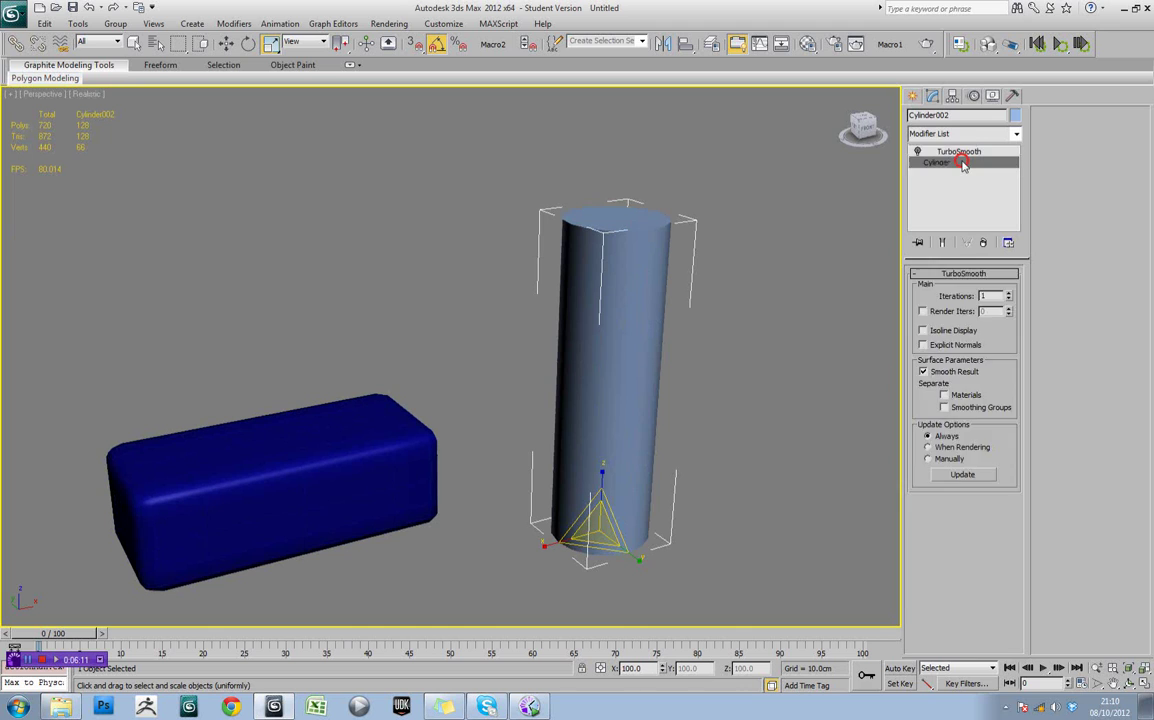
click(964, 134)
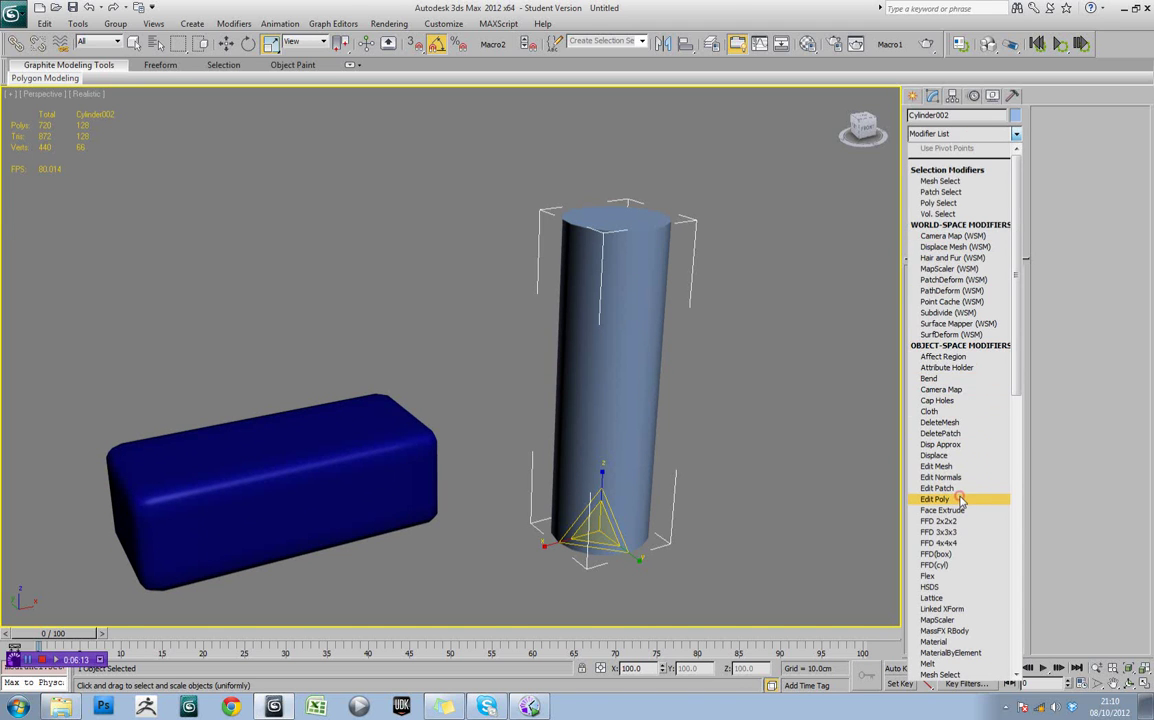
click(936, 499)
key(F4)
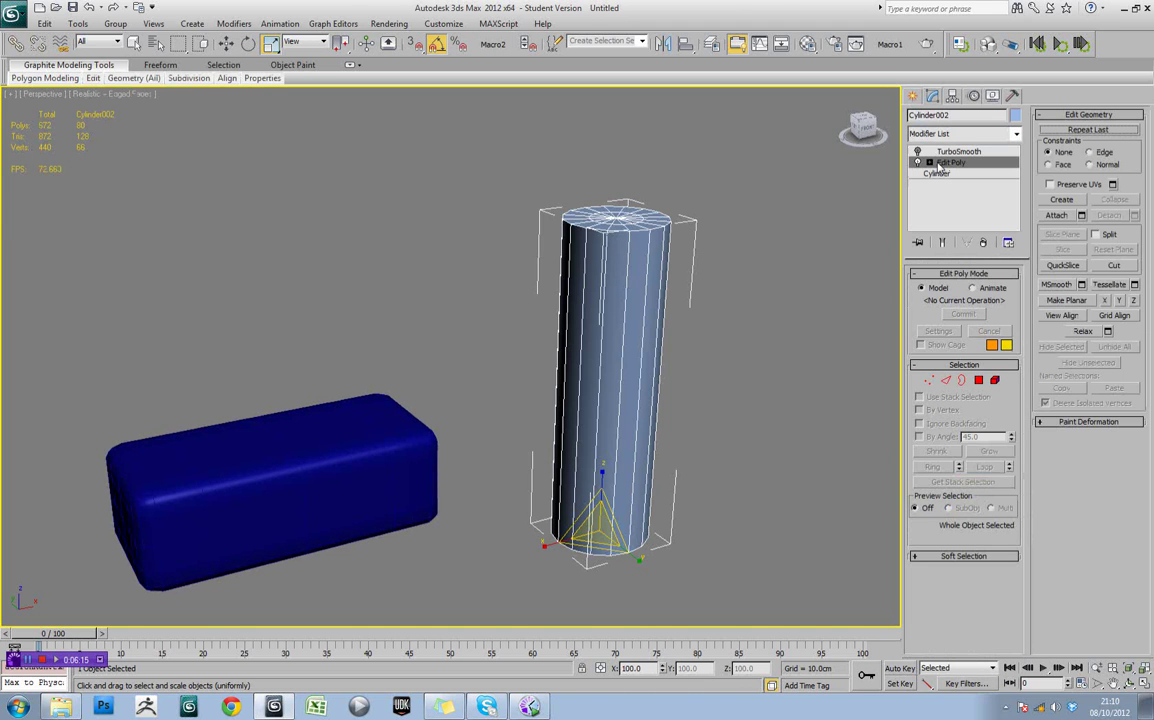
Use Swift Loop to add an edge loop around the cylinder's side near its top rim and another near its bottom rim
click(92, 78)
click(122, 115)
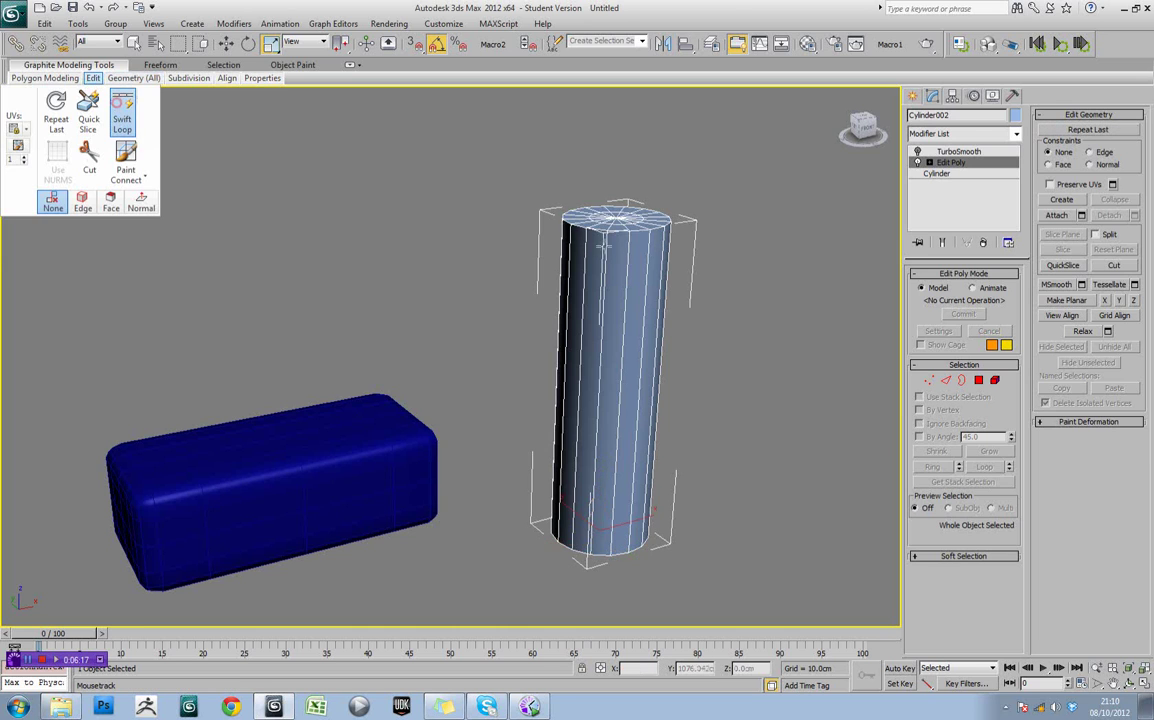
click(607, 237)
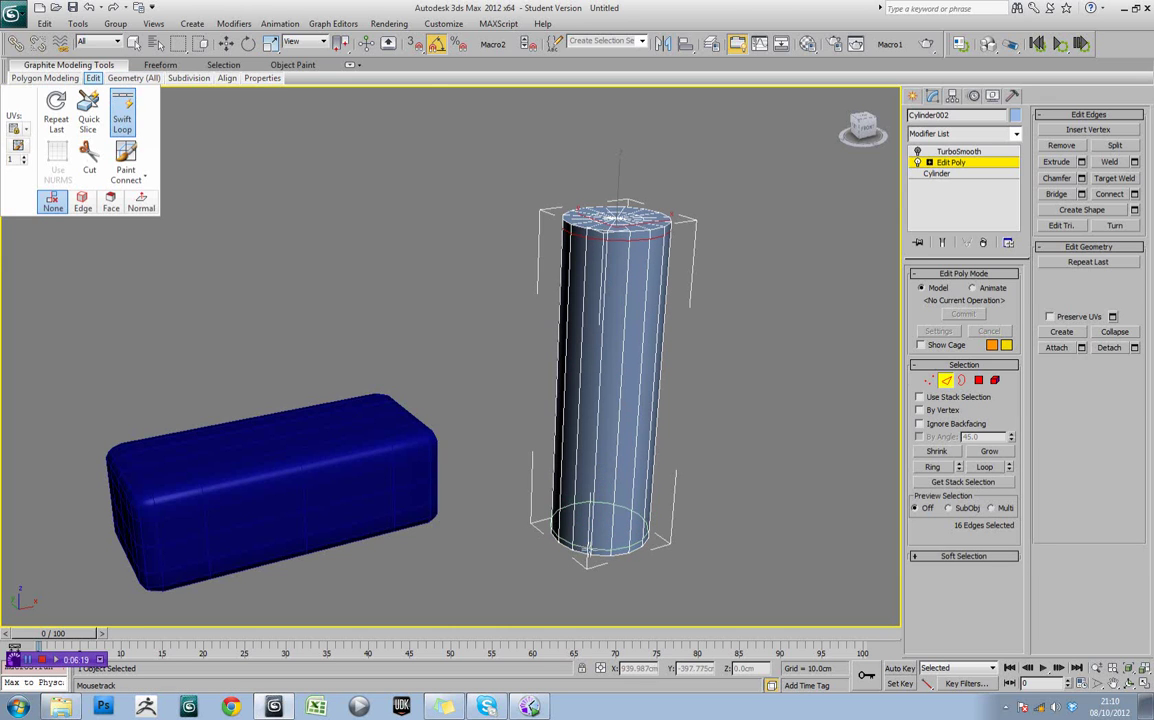
click(590, 549)
right_click(714, 468)
key(F4)
key(F4)
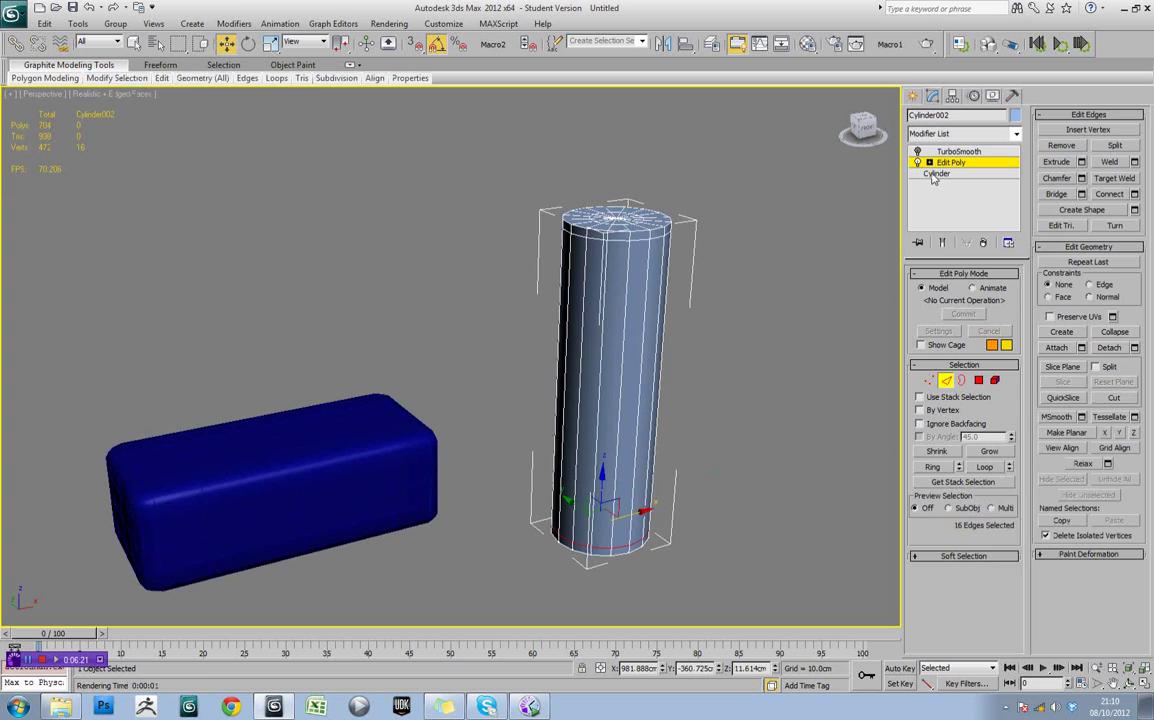
Turn the cylinder's TurboSmooth back on and compare the smoothed mesh with and without edged faces
click(950, 152)
click(918, 151)
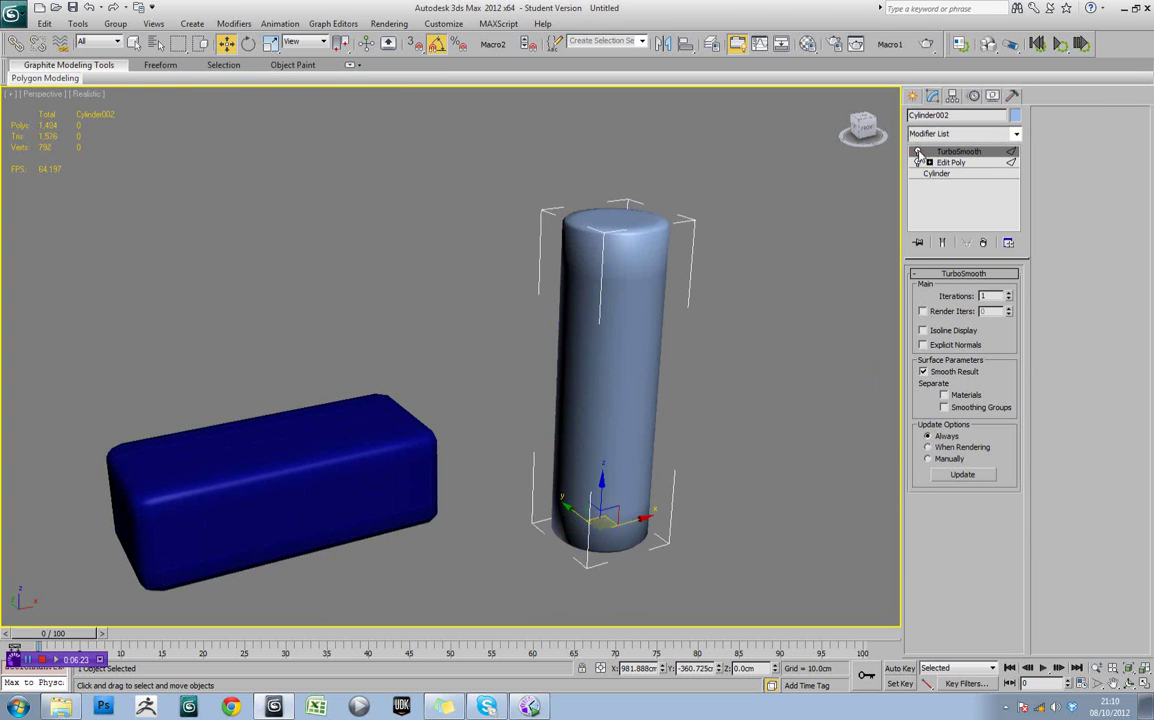
mouse_move(759, 366)
alt+middle_down()
mouse_move(744, 270)
mouse_move(739, 343)
mouse_move(752, 355)
alt+middle_up()
key(F4)
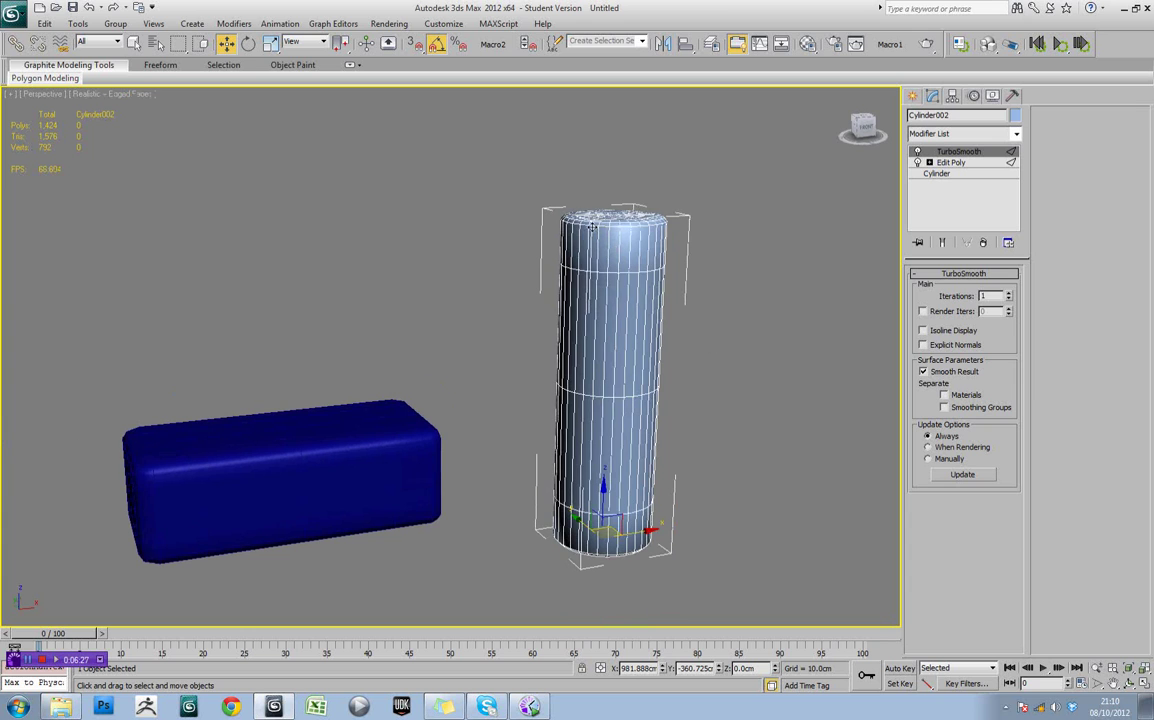
key(F4)
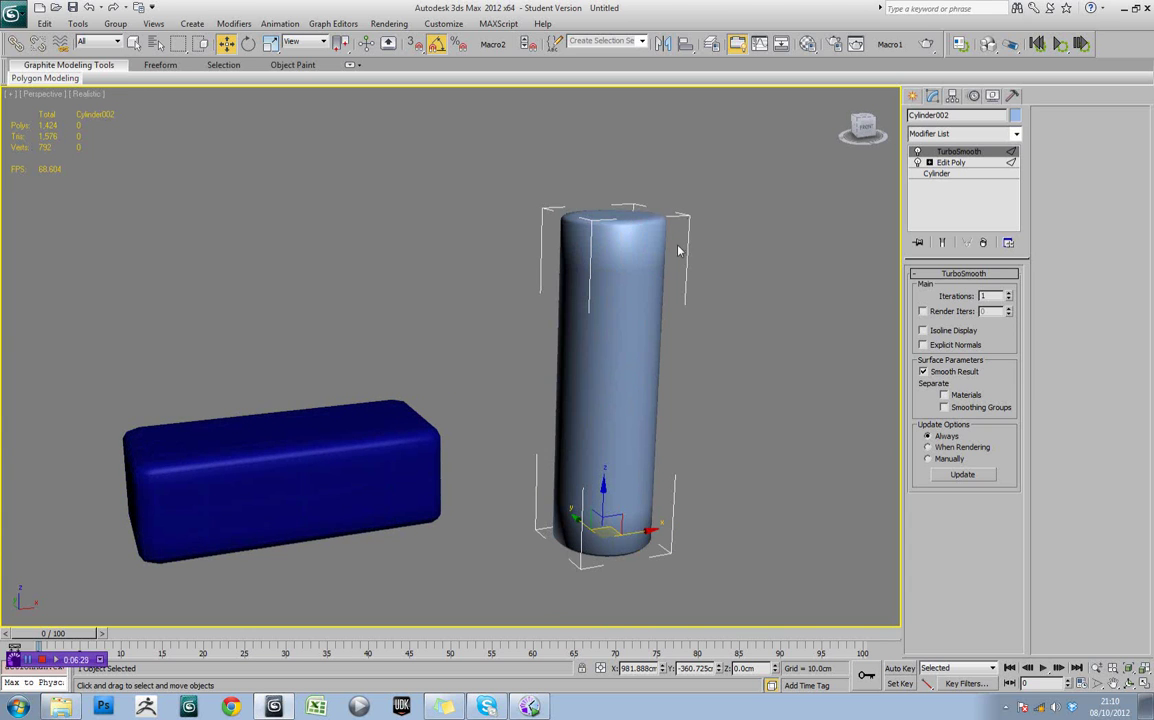
View the deselected cylinder beside the box, reselect it, and examine its smoothed upper end with and without edged faces
alt+middle_drag(677, 250, 595, 300)
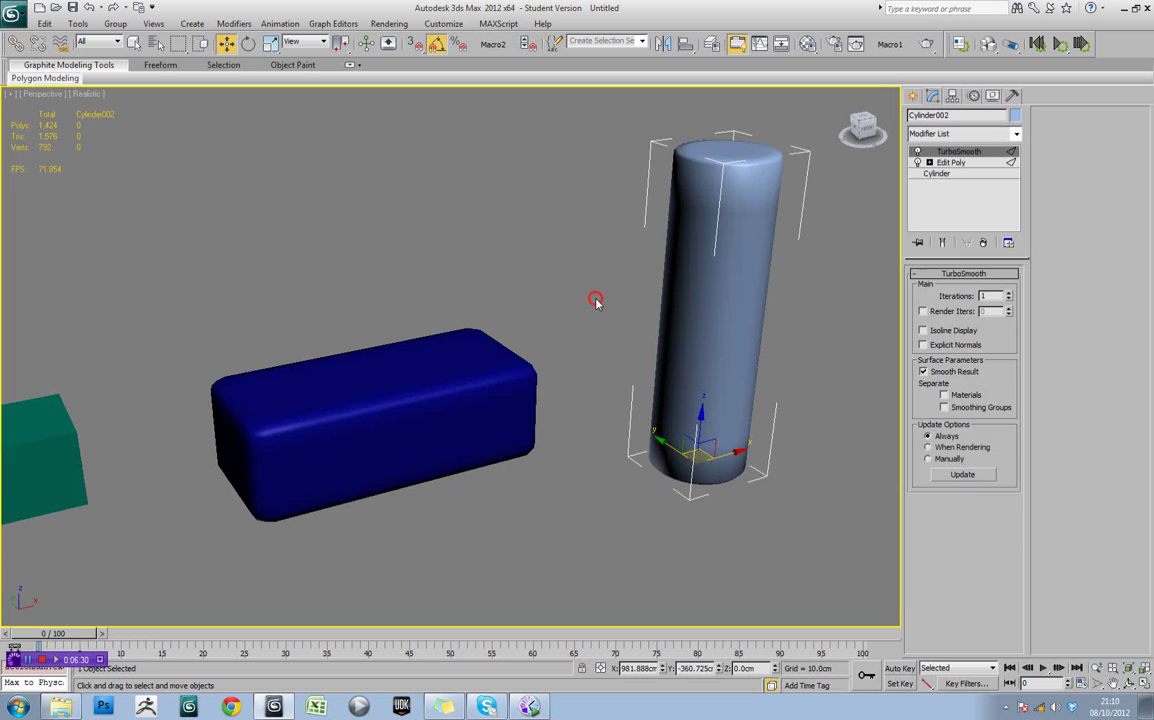
click(596, 300)
scroll(572, 298, down, 2)
alt+middle_drag(630, 346, 509, 282)
scroll(634, 310, up, 2)
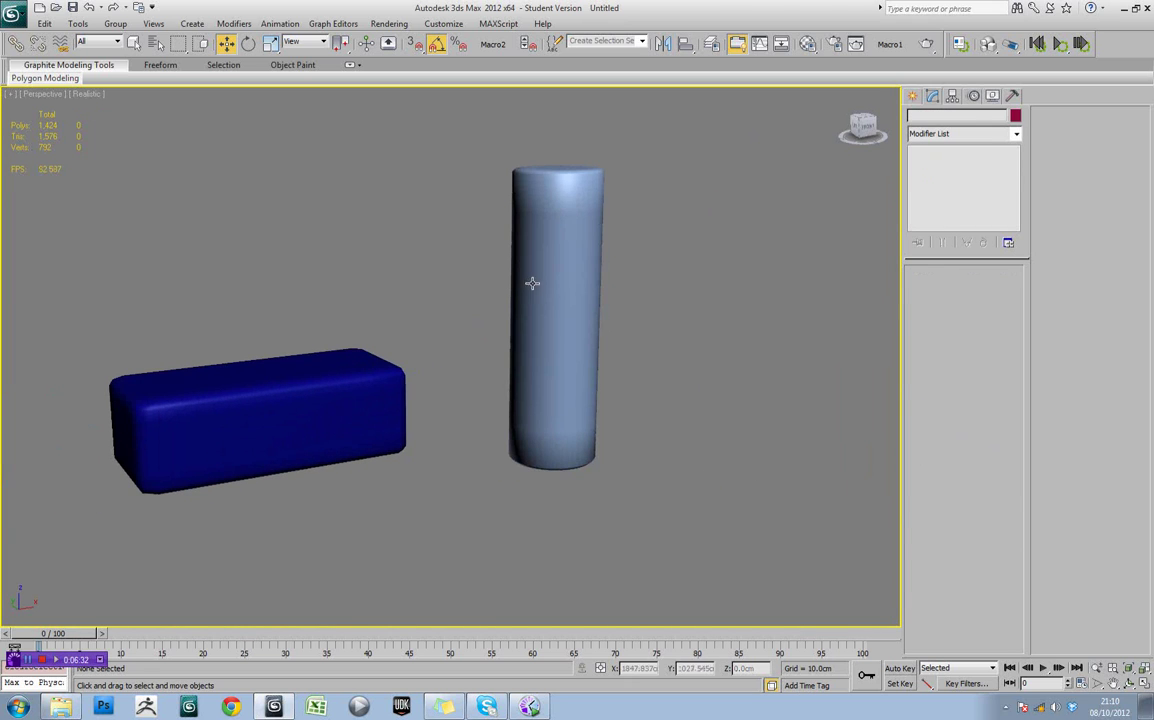
click(542, 292)
key(F4)
scroll(590, 234, down, 2)
middle_drag(590, 234, 492, 283)
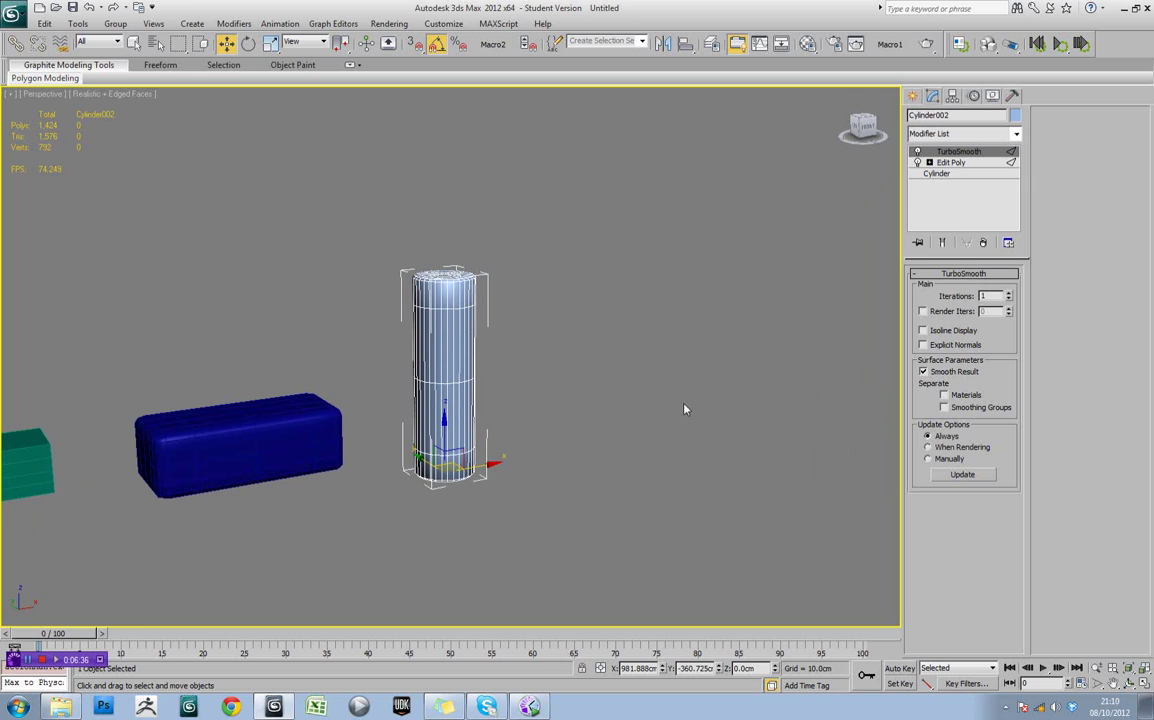
scroll(423, 238, up, 5)
key(F4)
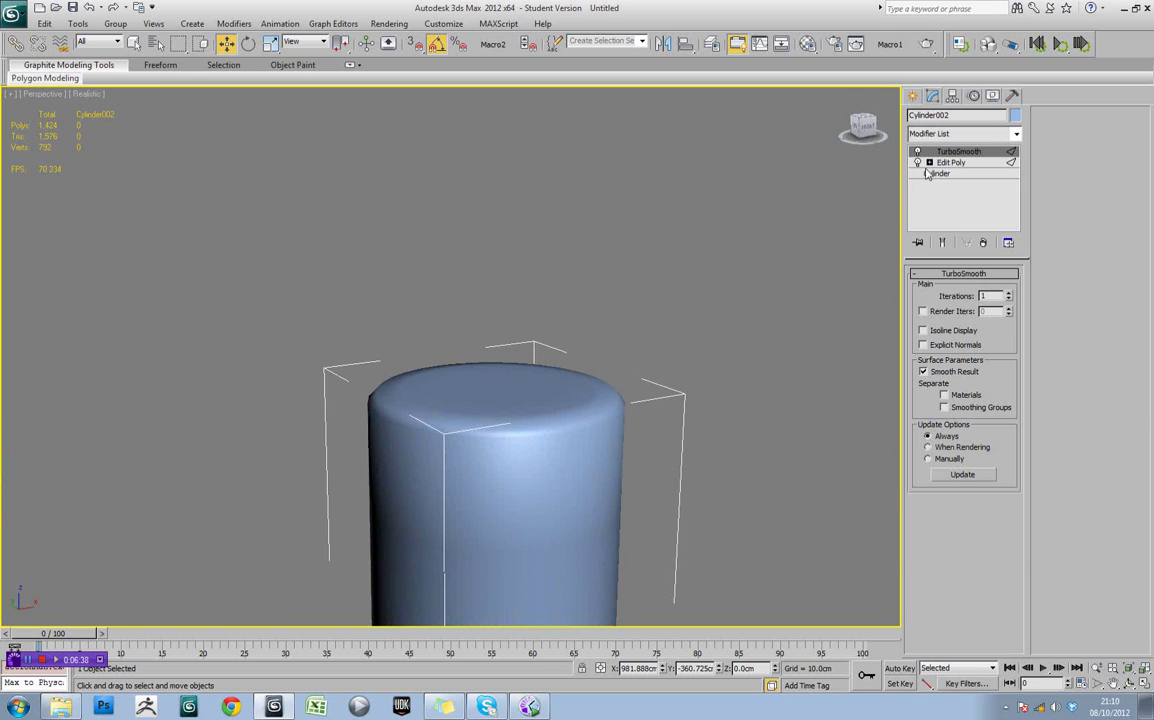
Return to Edit Poly edge editing with edged faces shown, and select a radial edge on the cylinder's top cap
click(940, 163)
key(2)
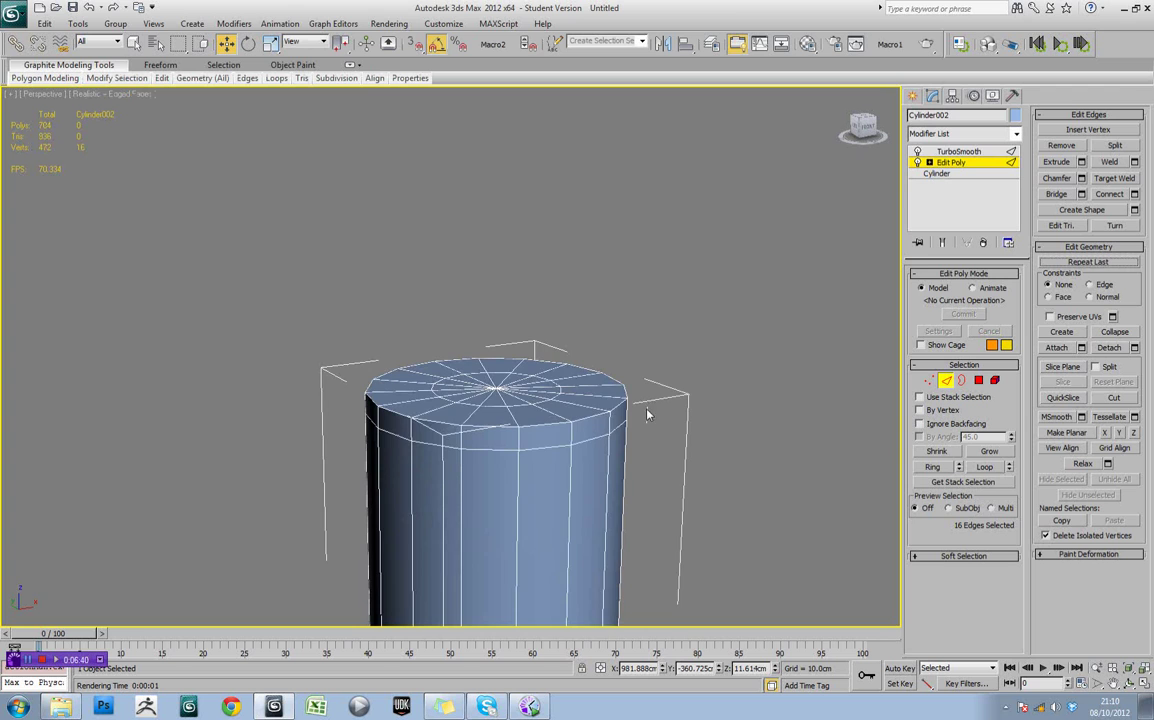
middle_drag(647, 414, 576, 386)
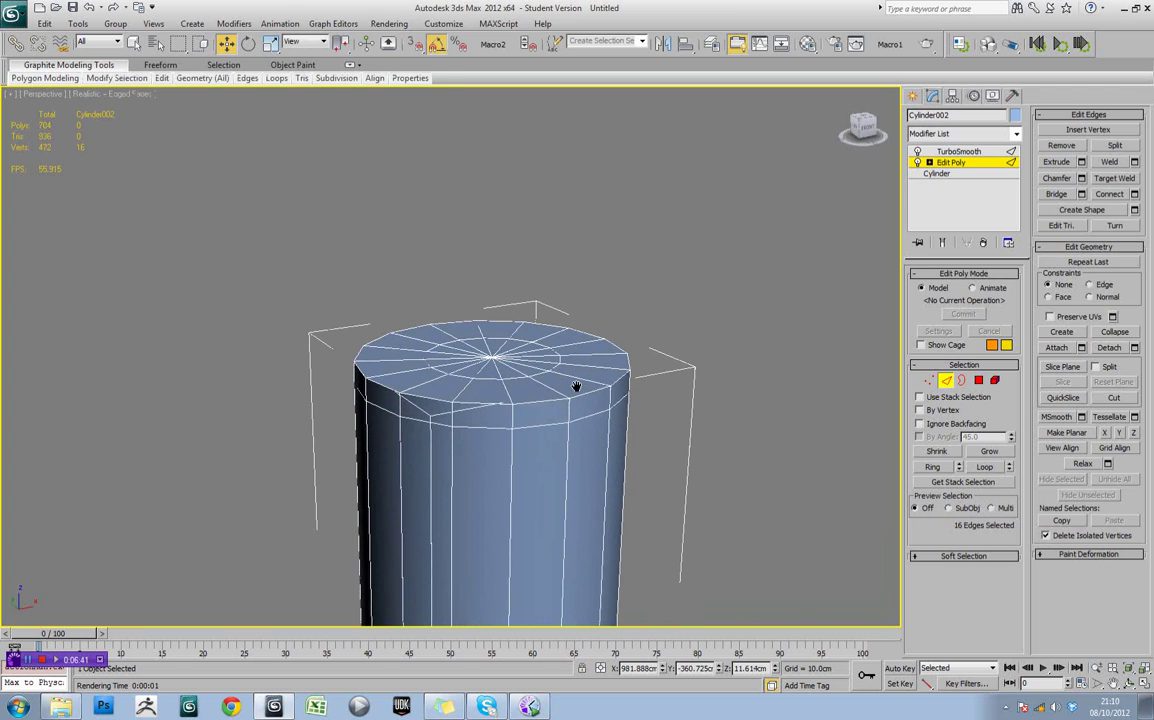
click(512, 404)
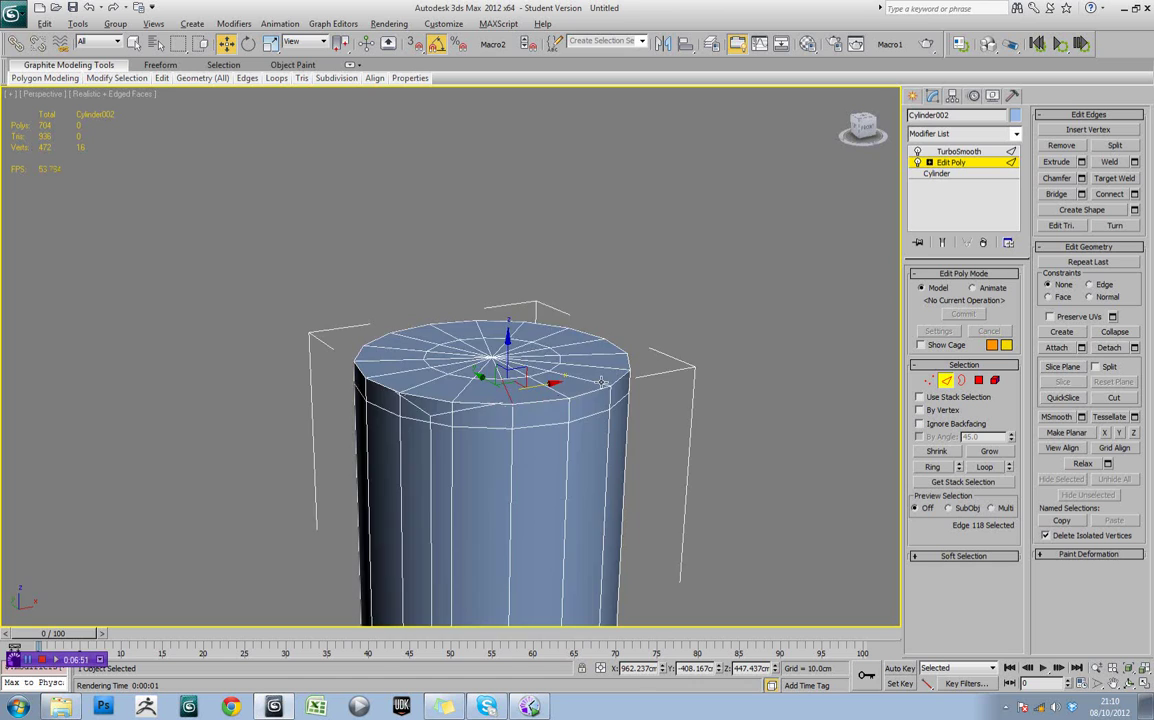
alt+middle_drag(600, 383, 535, 428)
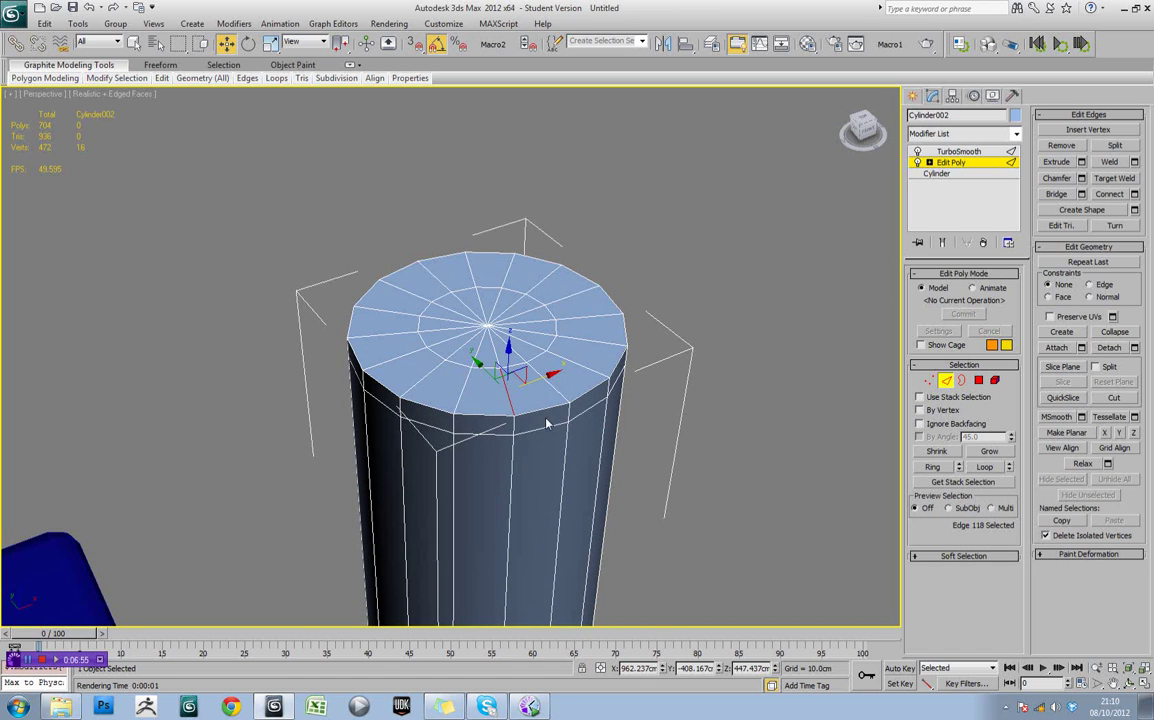
Scale the top cap's inner ring of edges outward close to the rim, and preview the smoothed end result
click(536, 358)
double_click(519, 362)
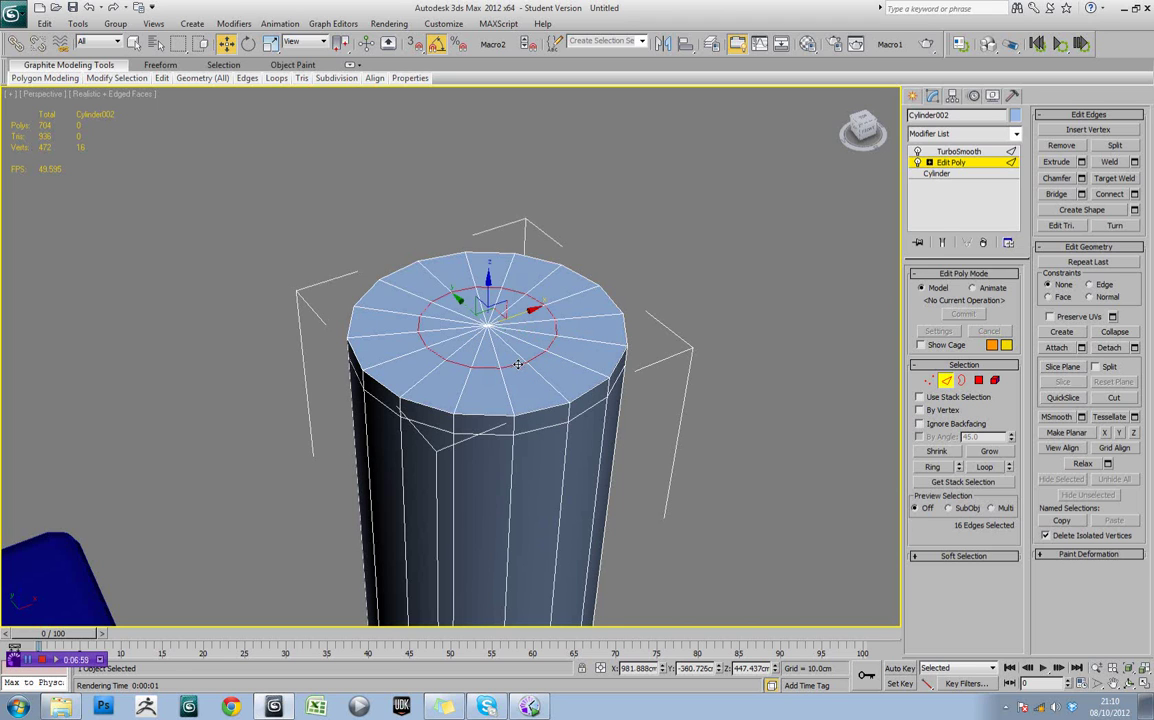
key(r)
drag(487, 312, 489, 283)
alt+middle_drag(652, 429, 617, 378)
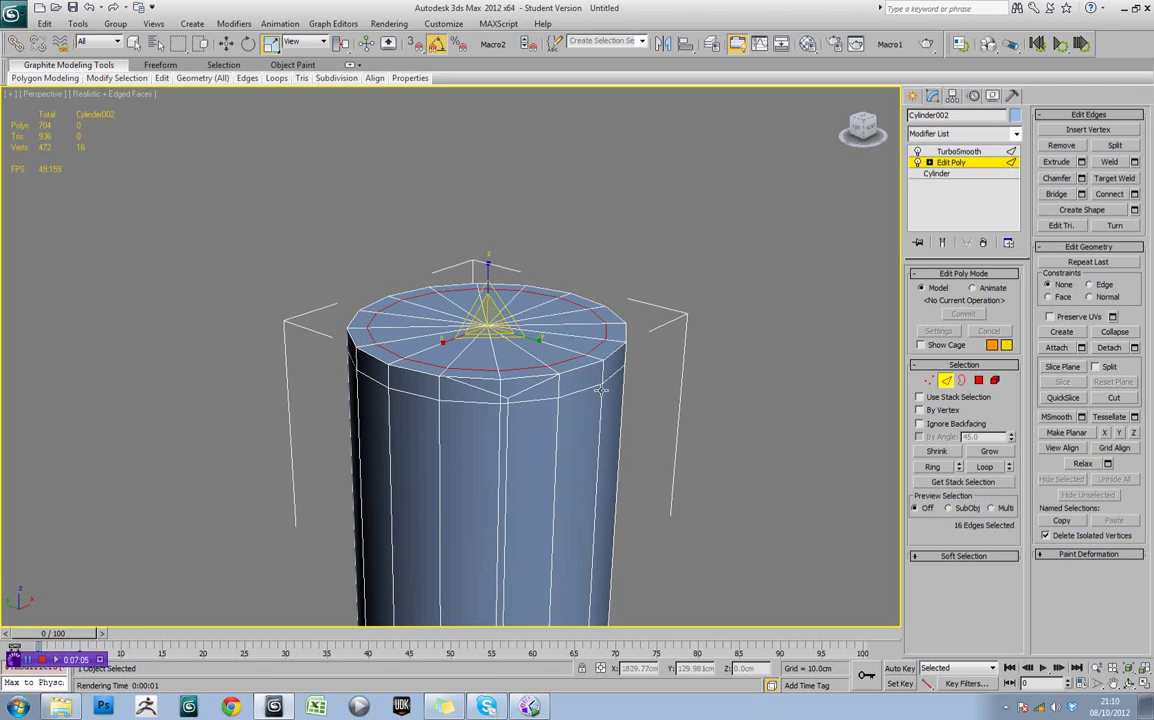
click(943, 243)
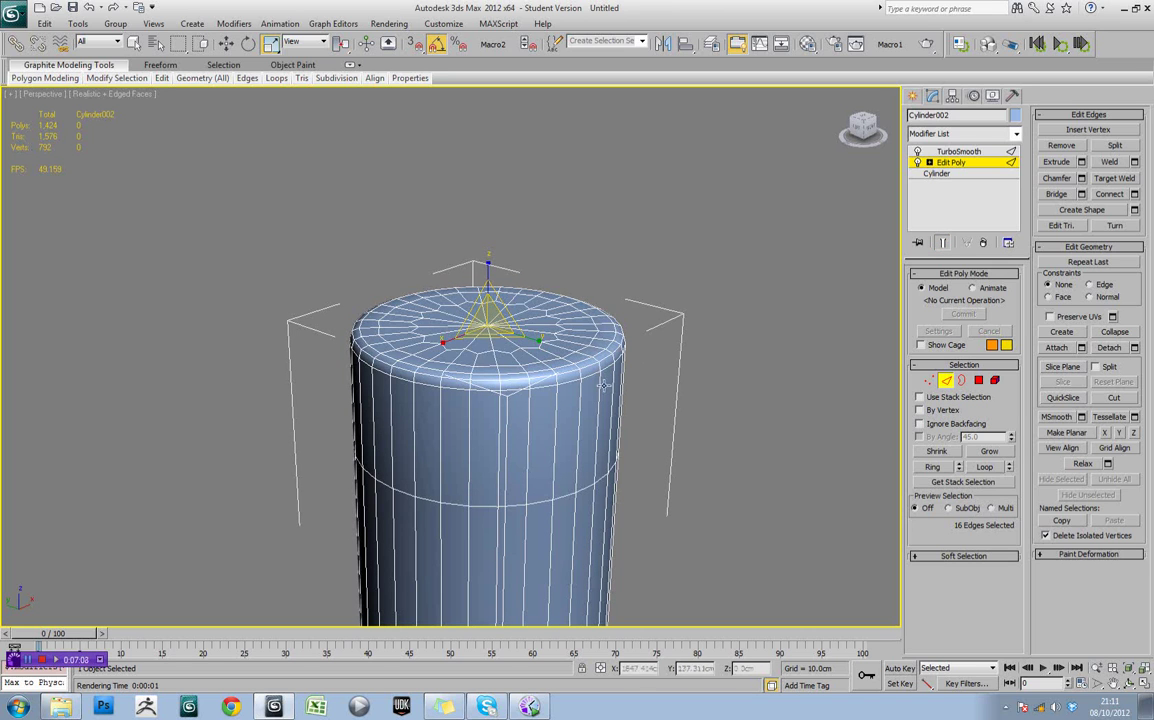
click(941, 243)
Move the side edge loop below the top rim down to a height of about 405 cm and show the smoothed end result
click(588, 389)
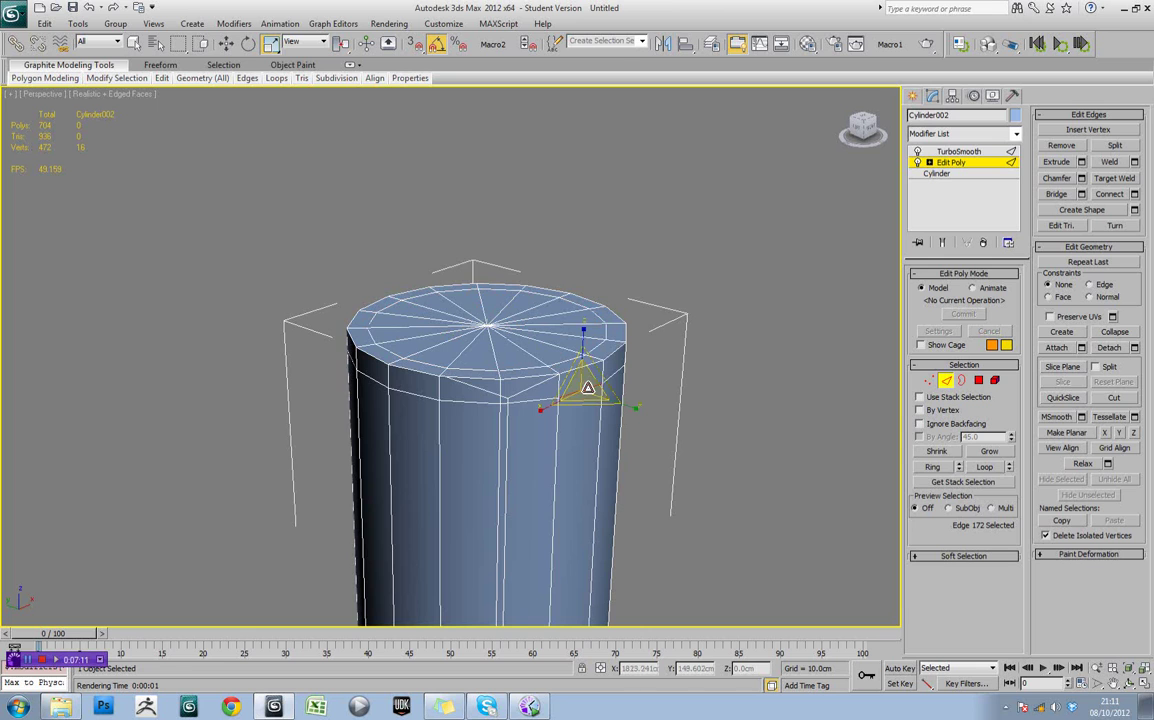
double_click(465, 402)
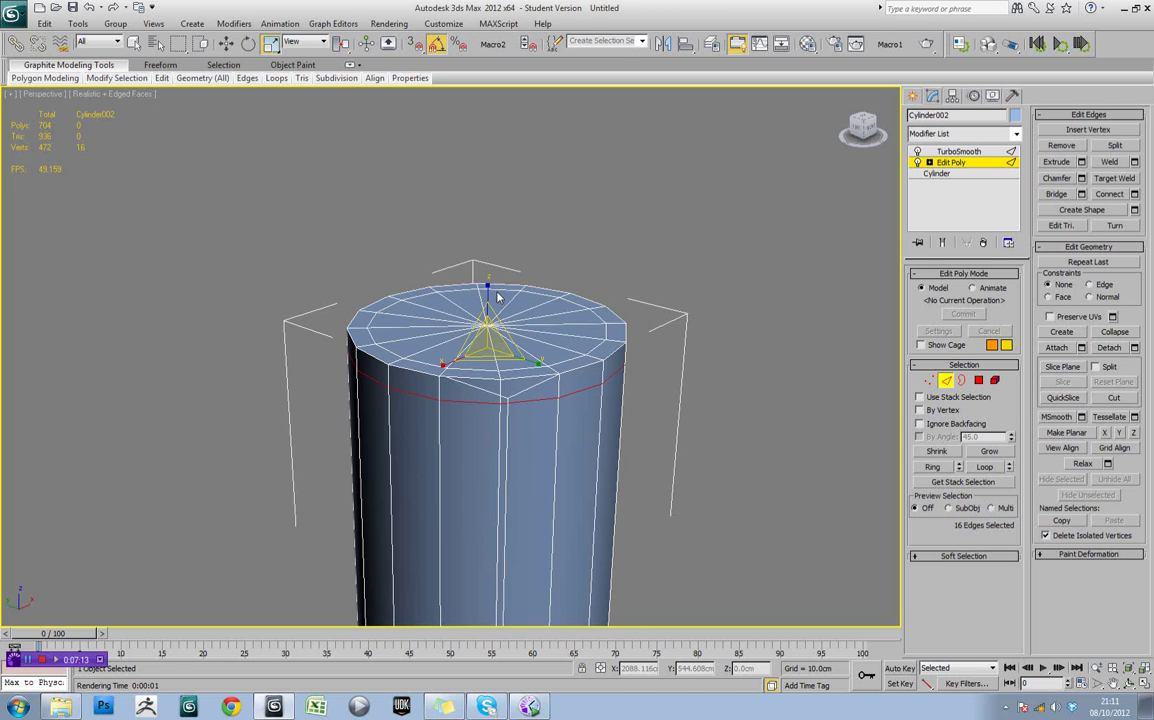
key(e)
key(w)
drag(488, 291, 491, 352)
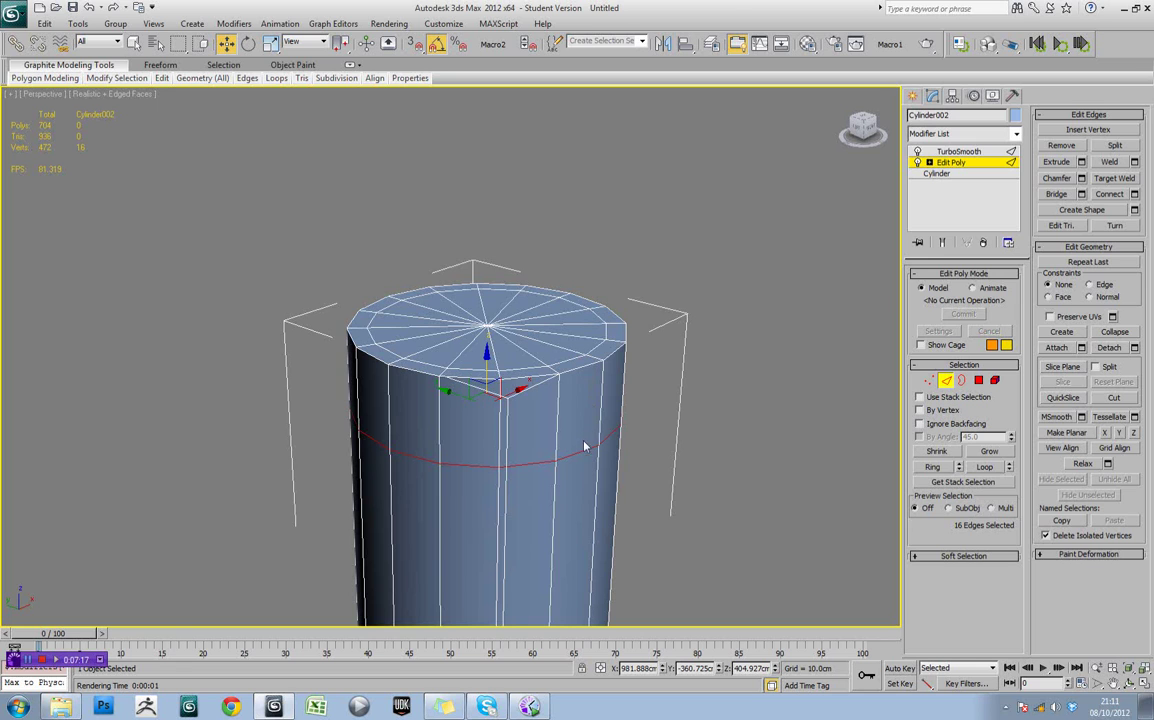
click(940, 247)
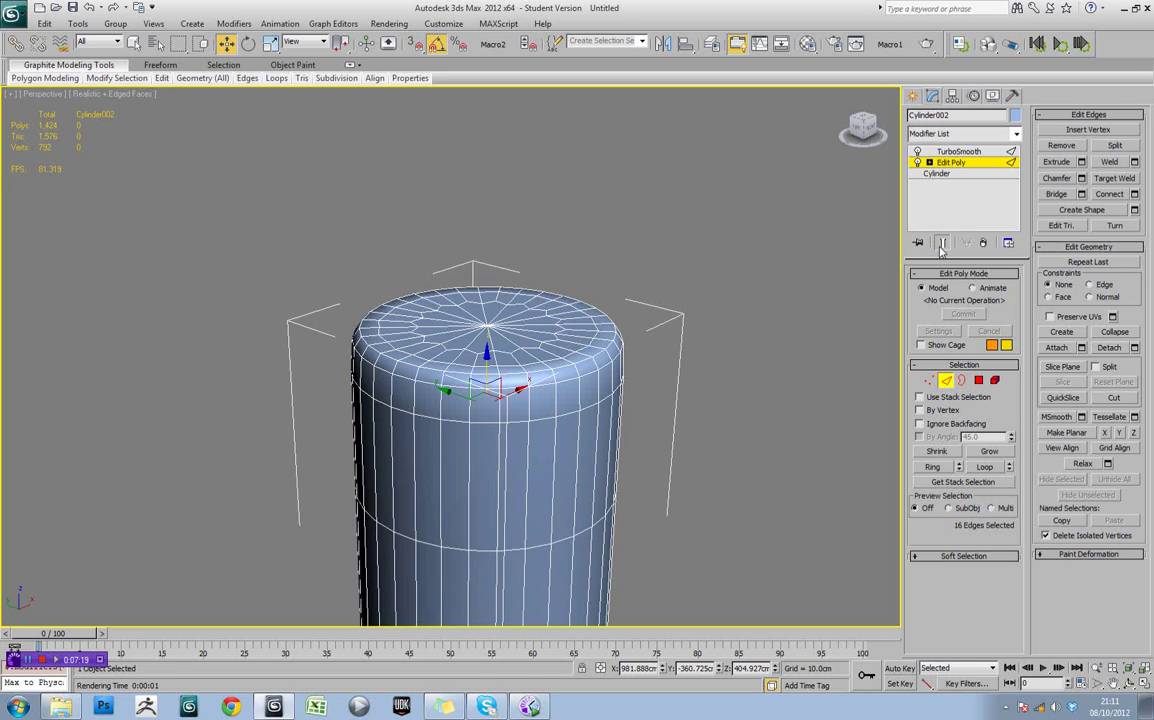
Hide the edged faces, and undo and redo the side loop's move to compare the rim's sharpness
middle_drag(705, 294, 713, 290)
key(F4)
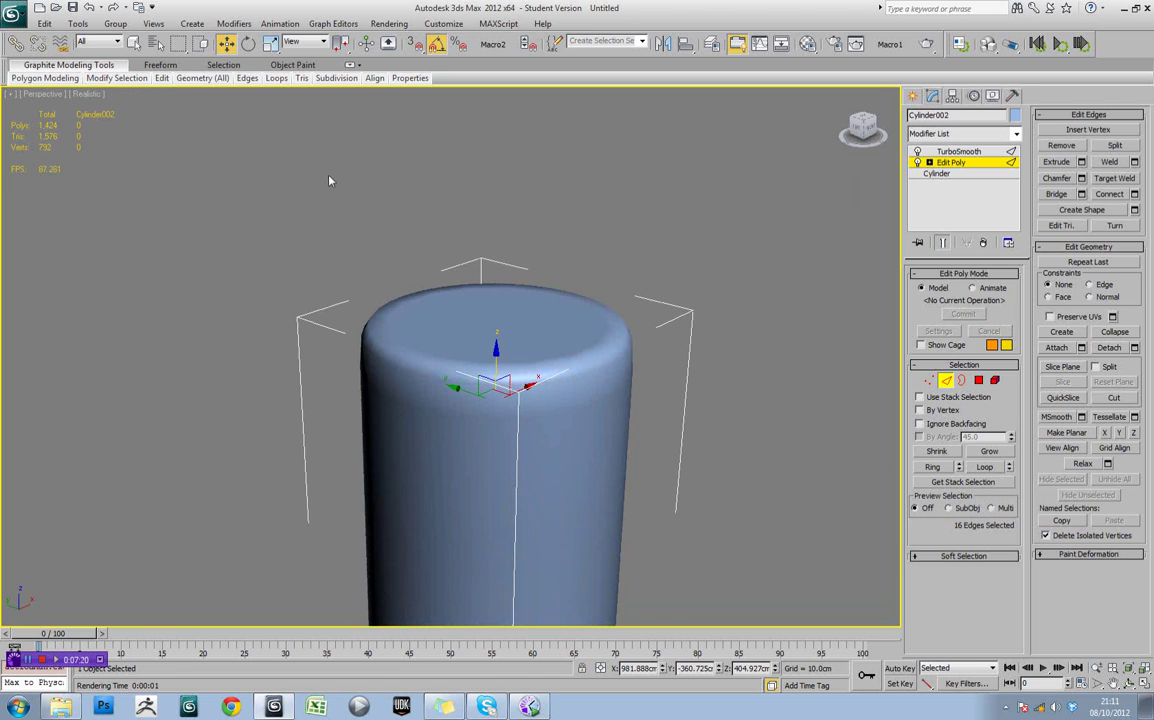
click(94, 8)
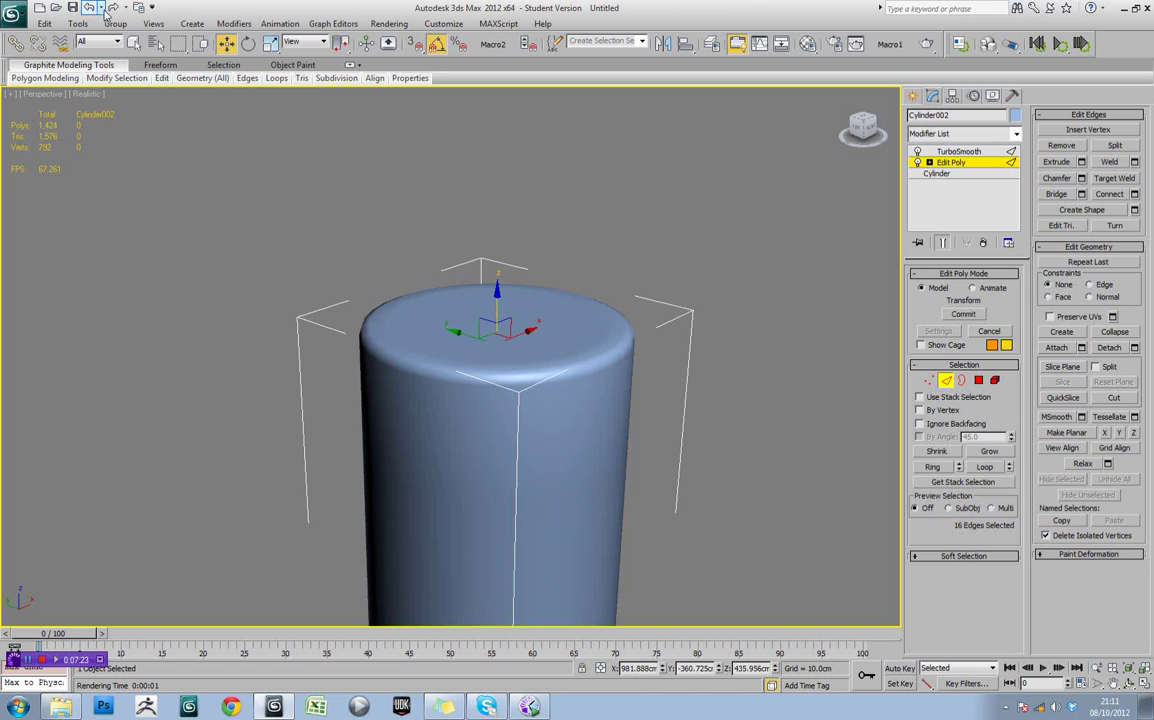
click(113, 8)
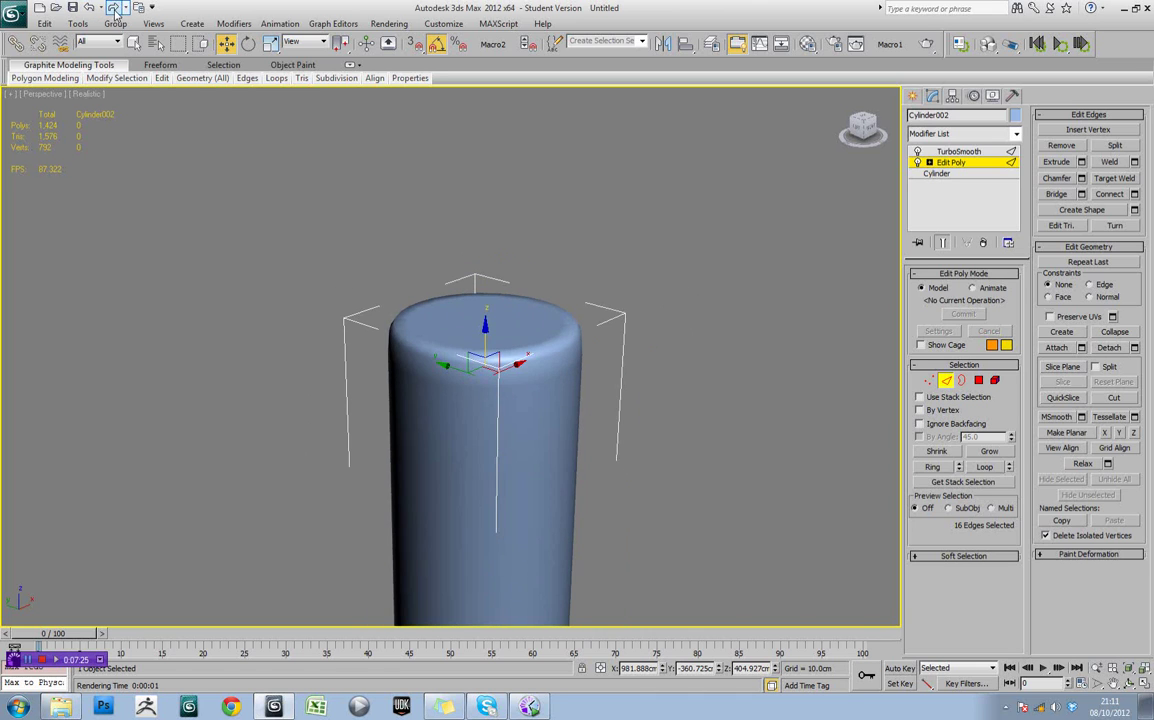
Undo the side loop's move, return the tall cylinder to its TurboSmooth level, and deselect it
click(90, 8)
click(968, 151)
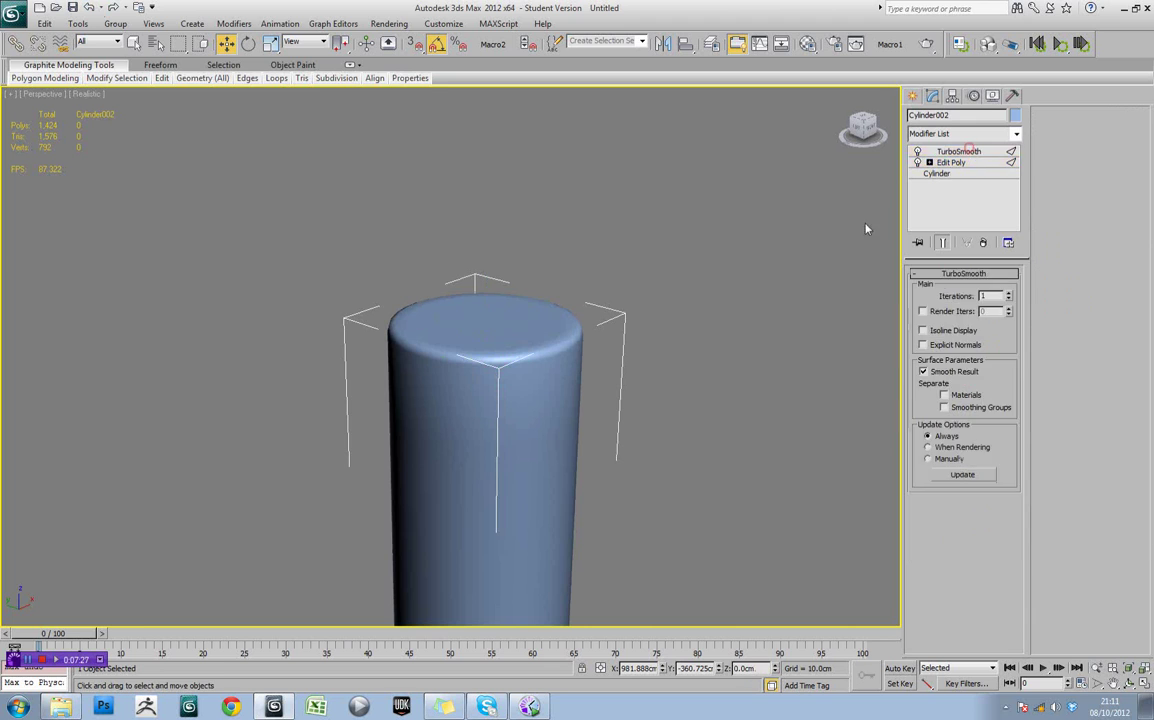
click(734, 262)
Select the green box with the round hole and show edged faces around its opening
scroll(621, 242, down, 7)
middle_drag(370, 458, 517, 357)
scroll(517, 357, up, 2)
scroll(517, 357, up, 3)
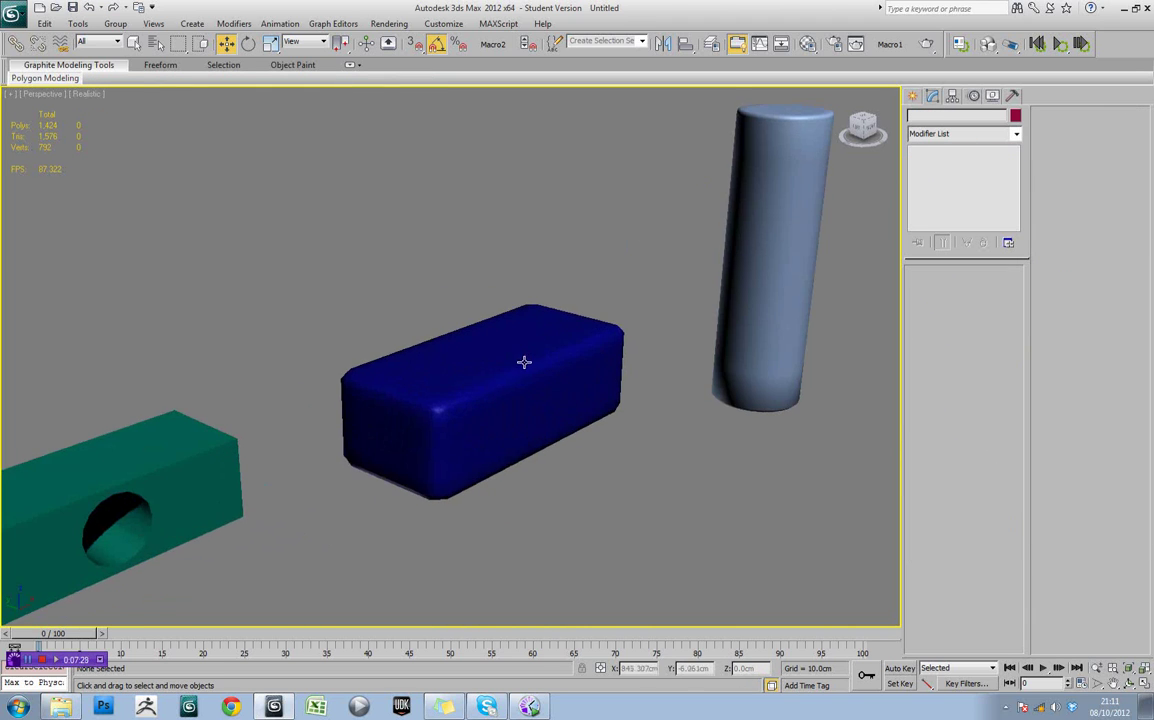
middle_drag(460, 390, 613, 332)
scroll(620, 334, up, 1)
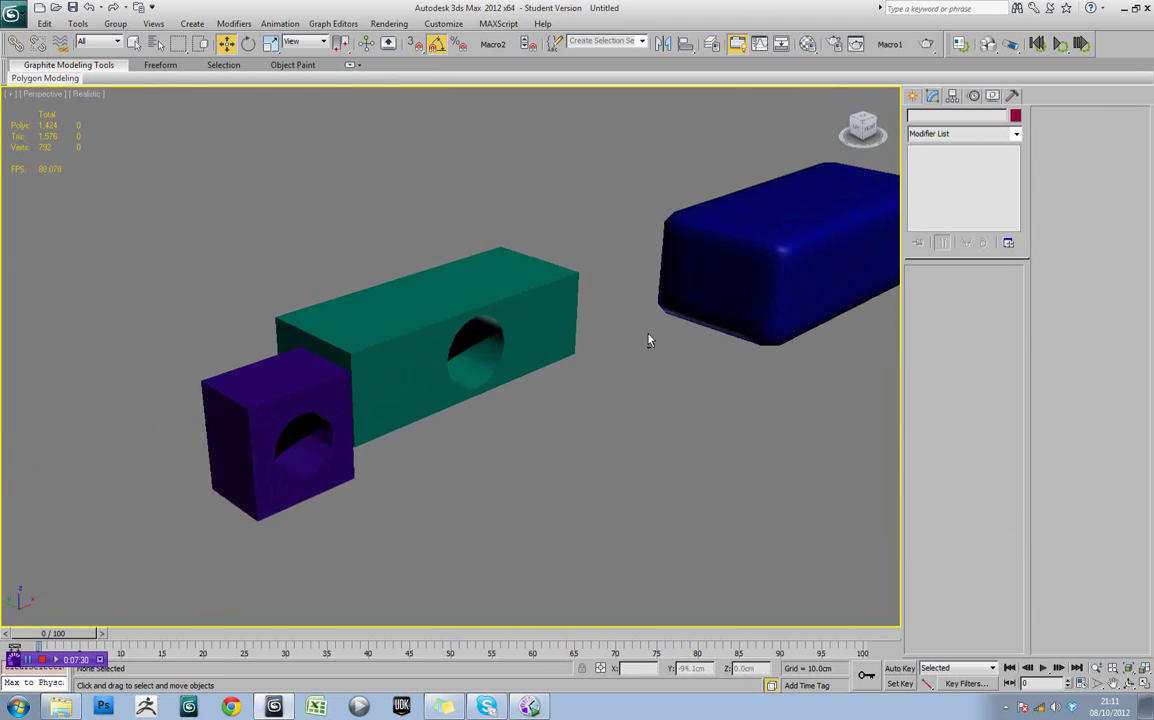
click(525, 335)
alt+middle_drag(525, 335, 484, 340)
key(F4)
scroll(483, 409, up, 3)
scroll(528, 372, up, 3)
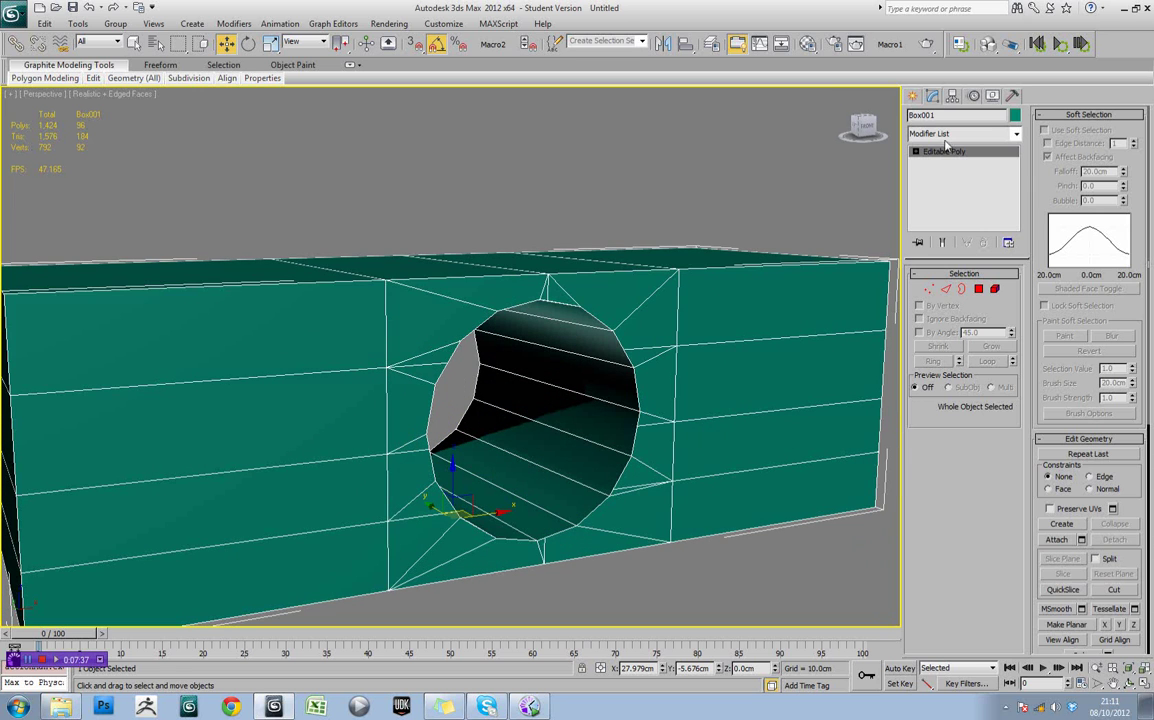
Apply a TurboSmooth modifier to the green box and hide the edged faces
click(1013, 134)
scroll(960, 400, down, 15)
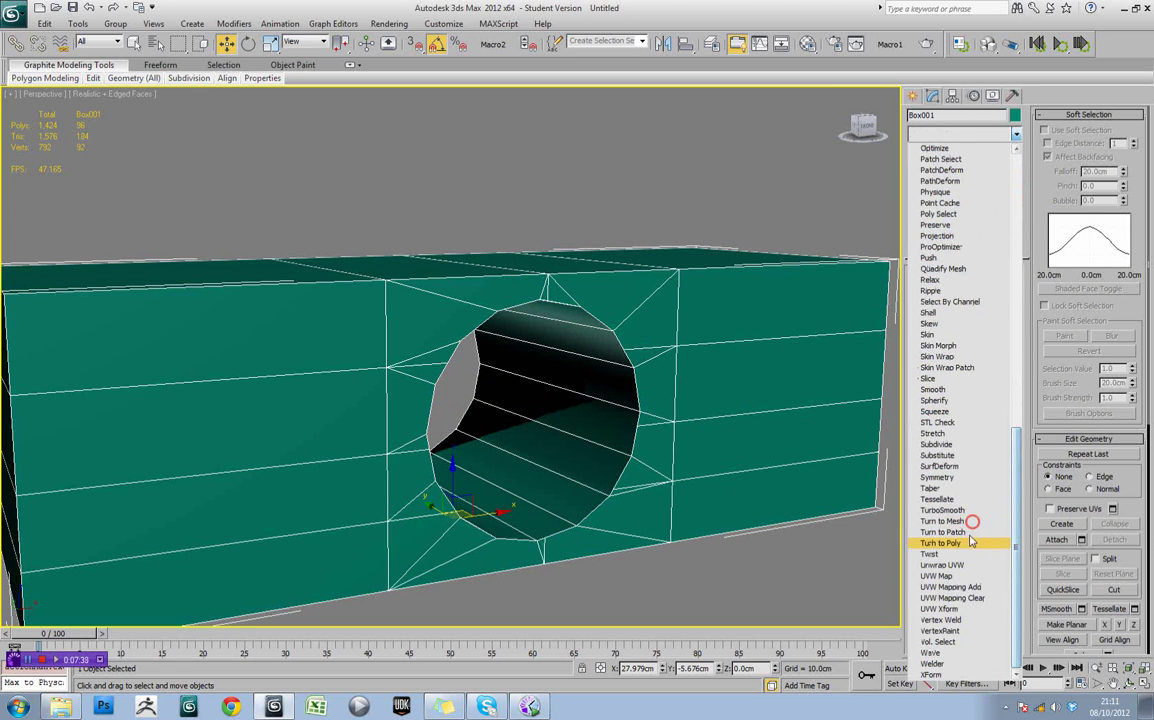
click(969, 511)
key(F4)
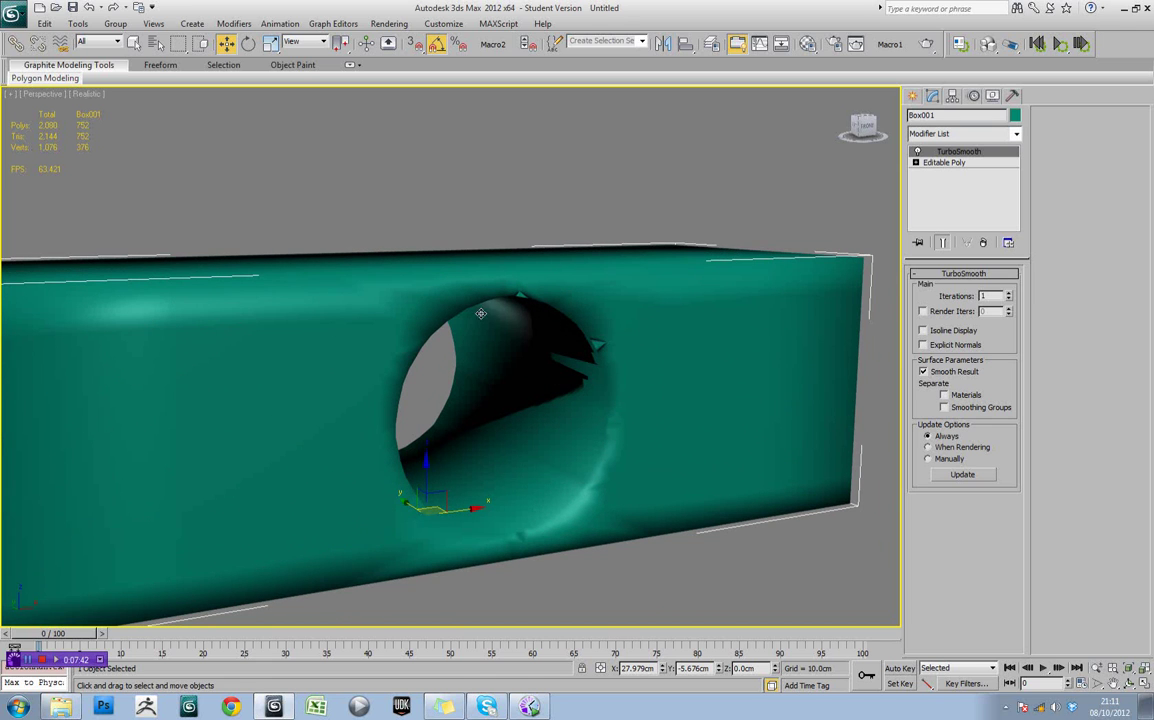
Inspect the smoothed hole with edged faces shown, and remove TurboSmooth from the green box
middle_drag(525, 339, 581, 331)
scroll(581, 331, down, 3)
scroll(581, 331, up, 3)
key(F4)
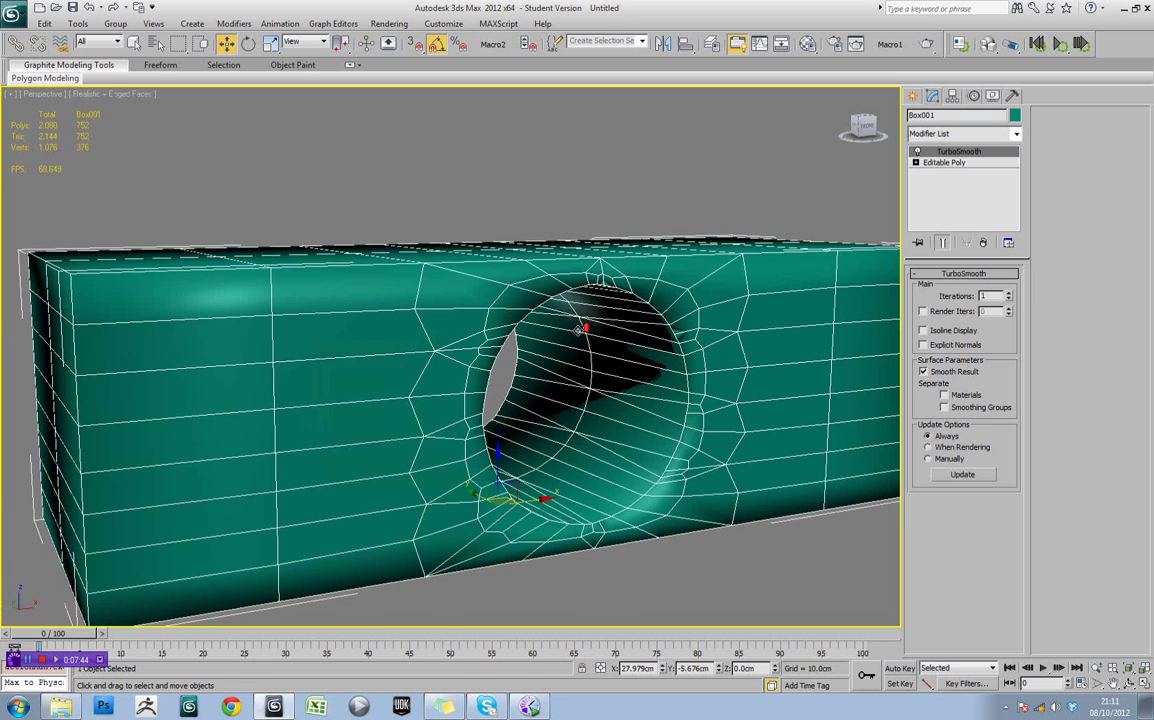
click(983, 242)
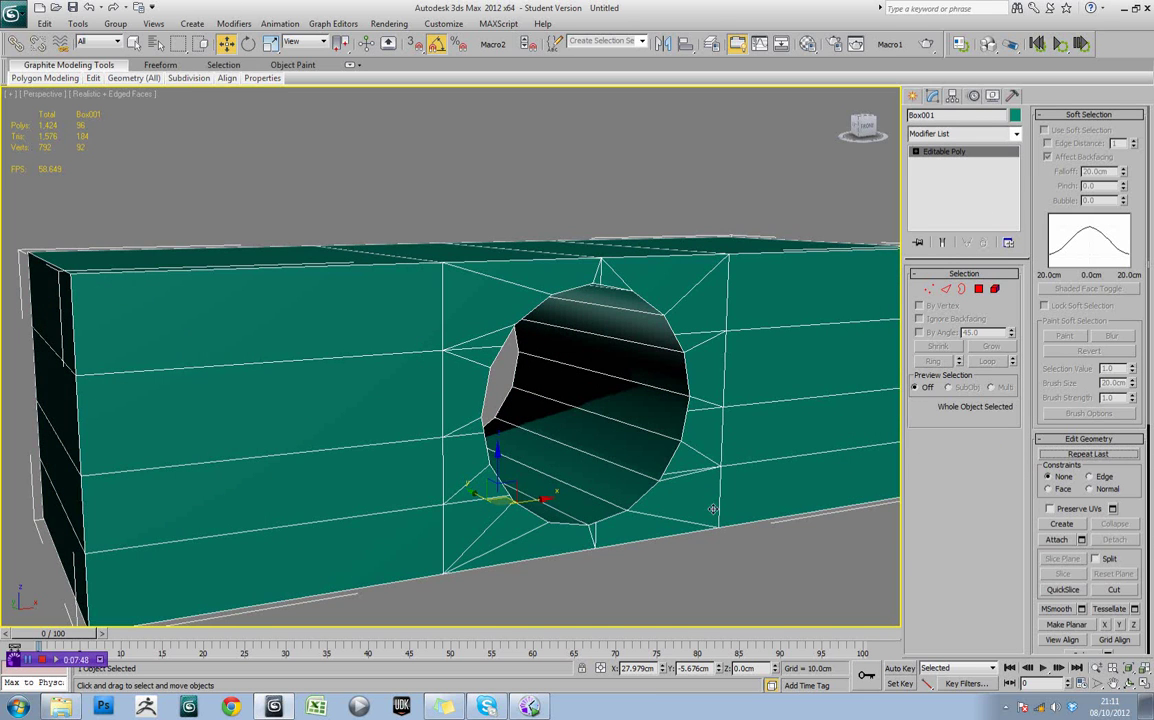
Select the purple block with the round hole and compare its edge layout with the green box's
alt+middle_drag(606, 408, 660, 444)
scroll(660, 444, down, 6)
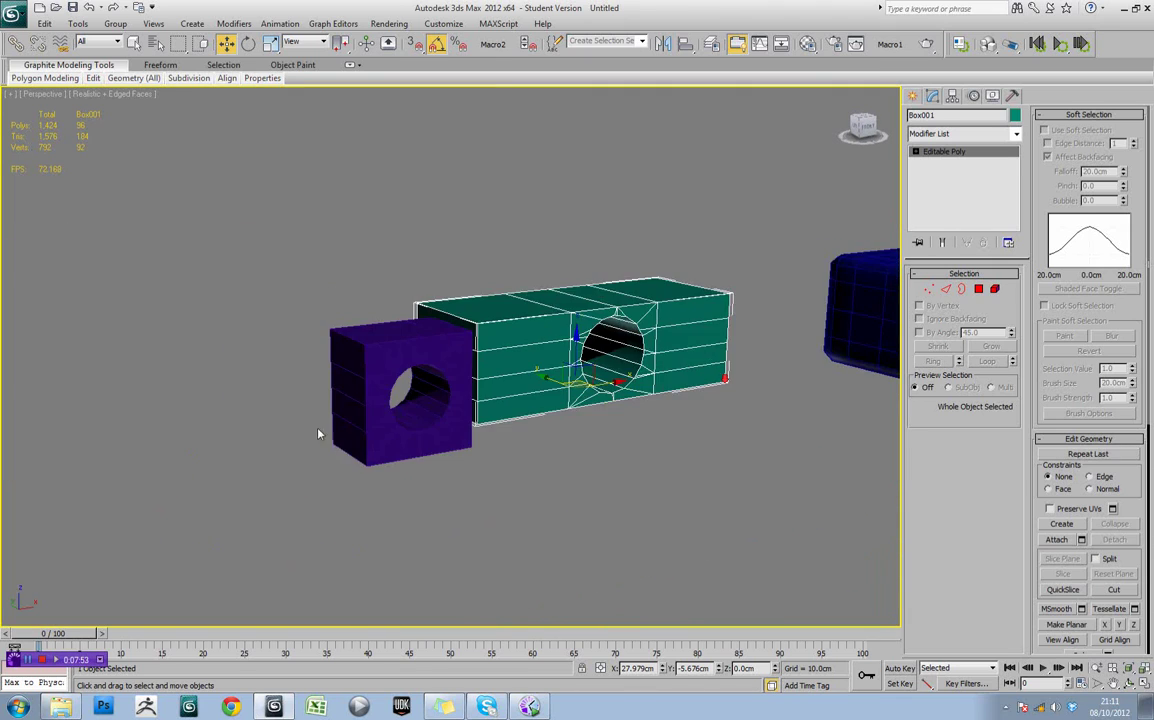
click(413, 378)
scroll(413, 378, up, 8)
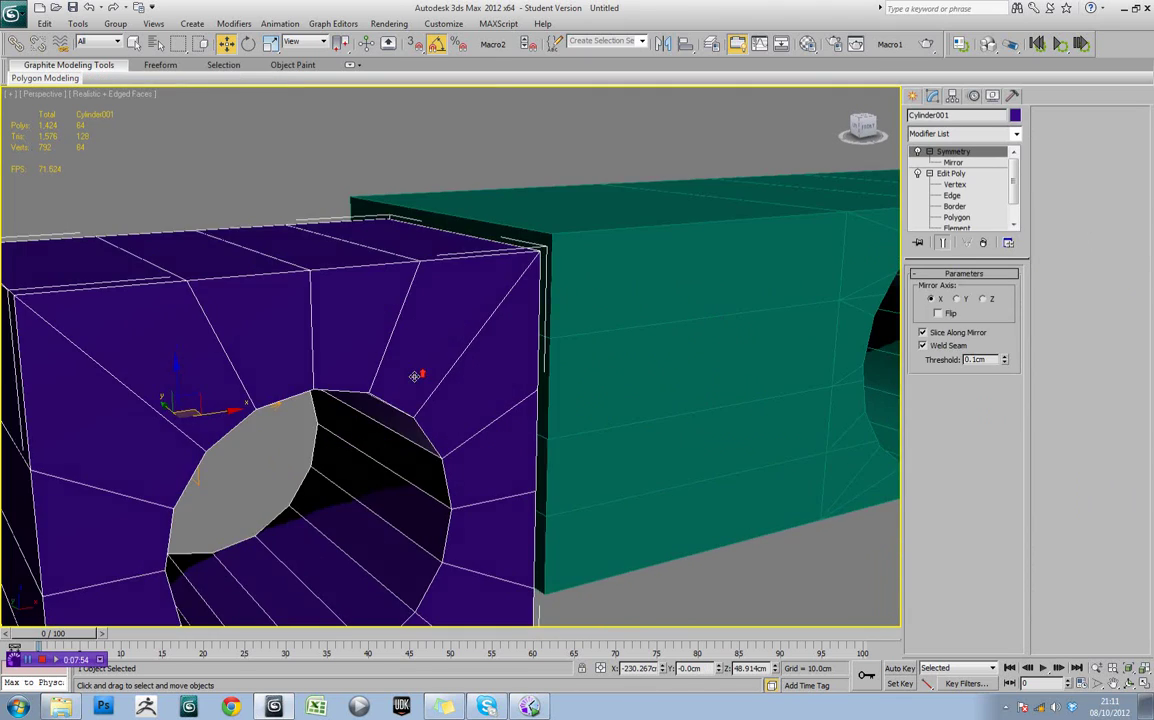
scroll(750, 353, down, 7)
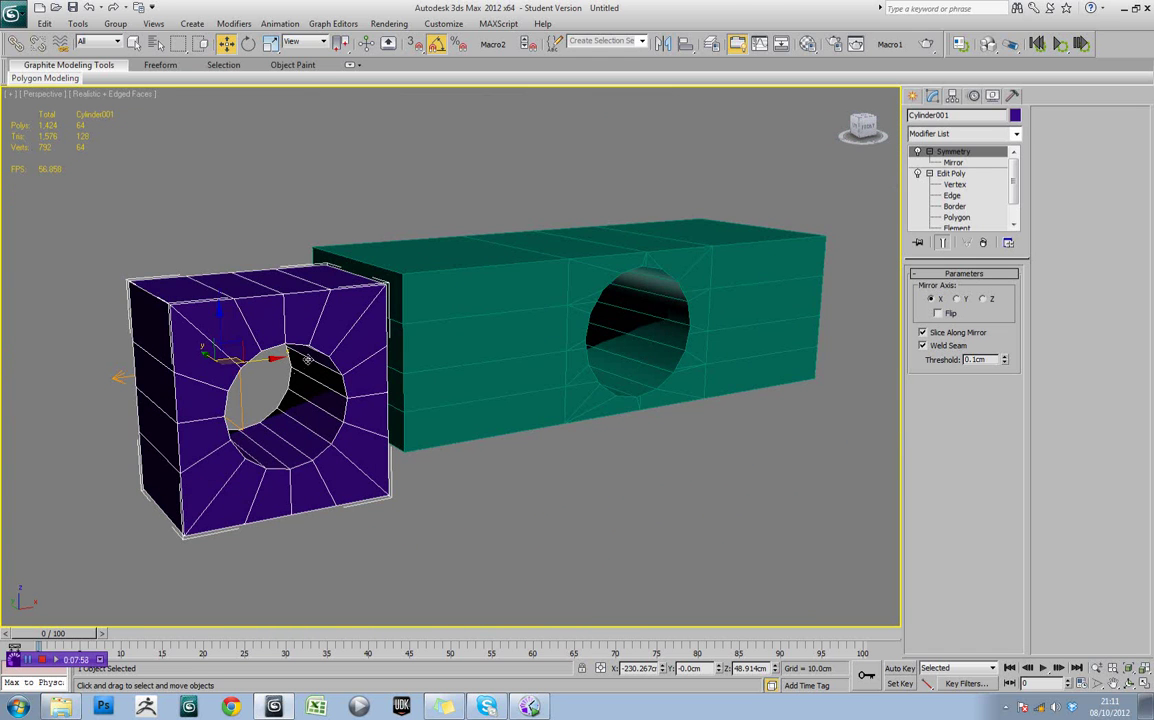
alt+middle_drag(307, 359, 562, 327)
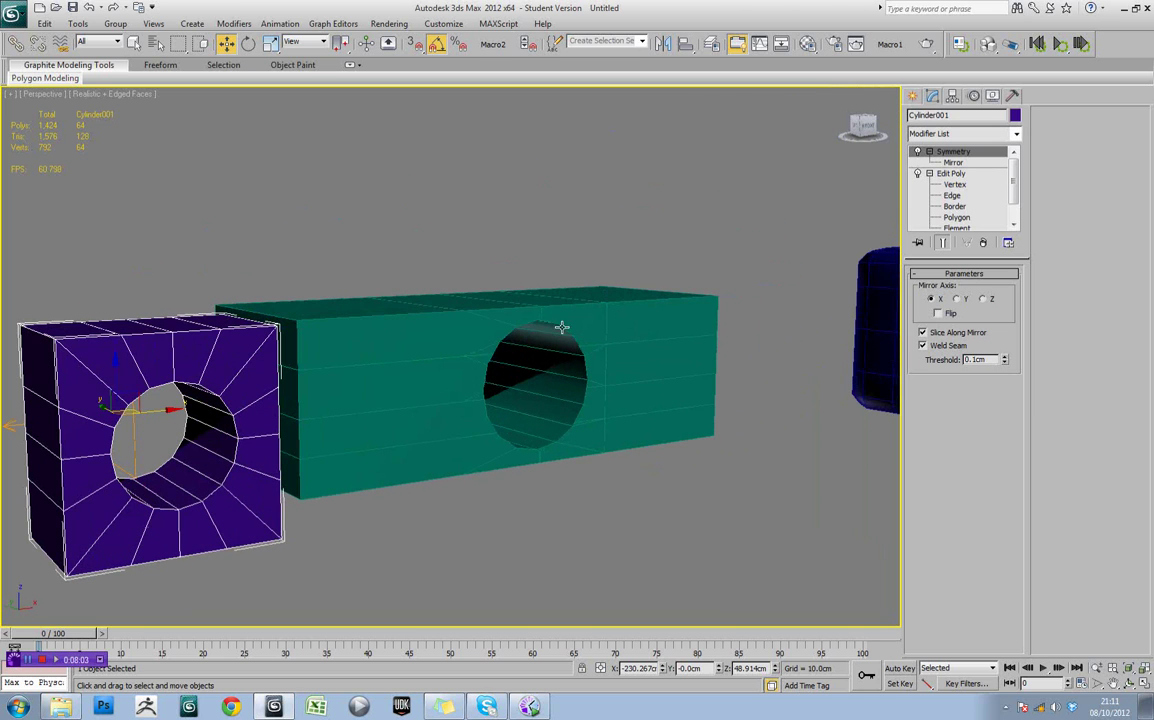
middle_drag(233, 432, 495, 373)
scroll(394, 393, up, 3)
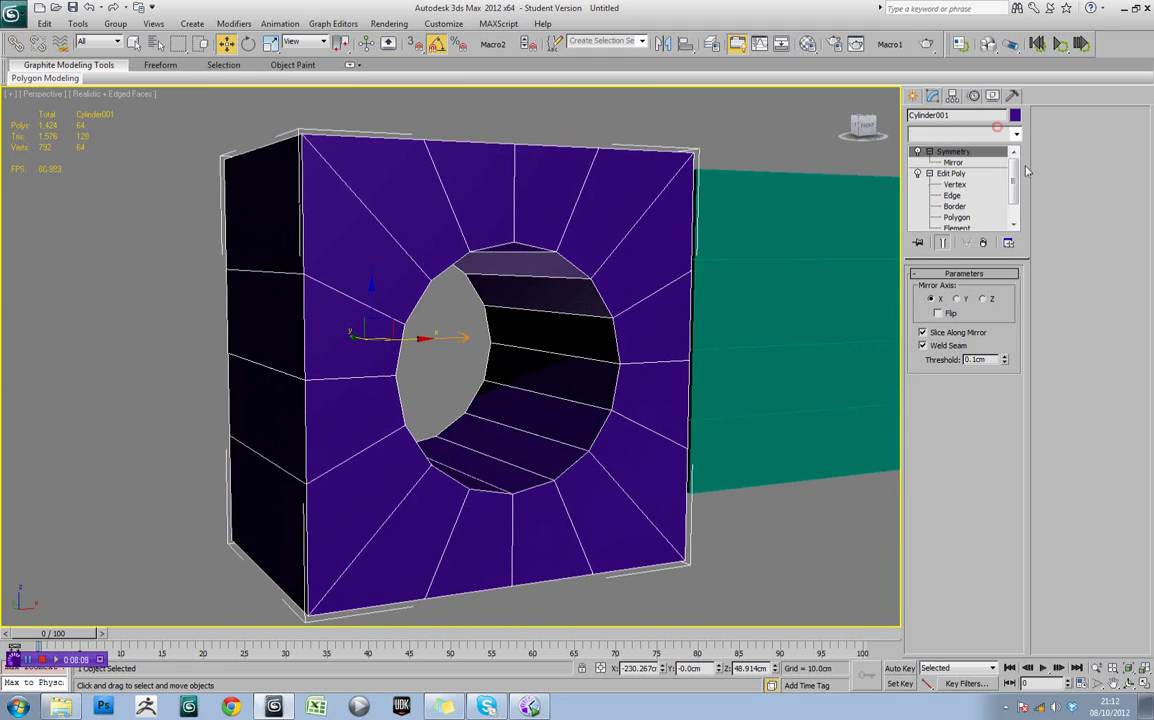
Apply TurboSmooth to the purple block and inspect the result with edged faces hidden and shown
click(1000, 133)
scroll(1000, 400, down, 15)
click(983, 514)
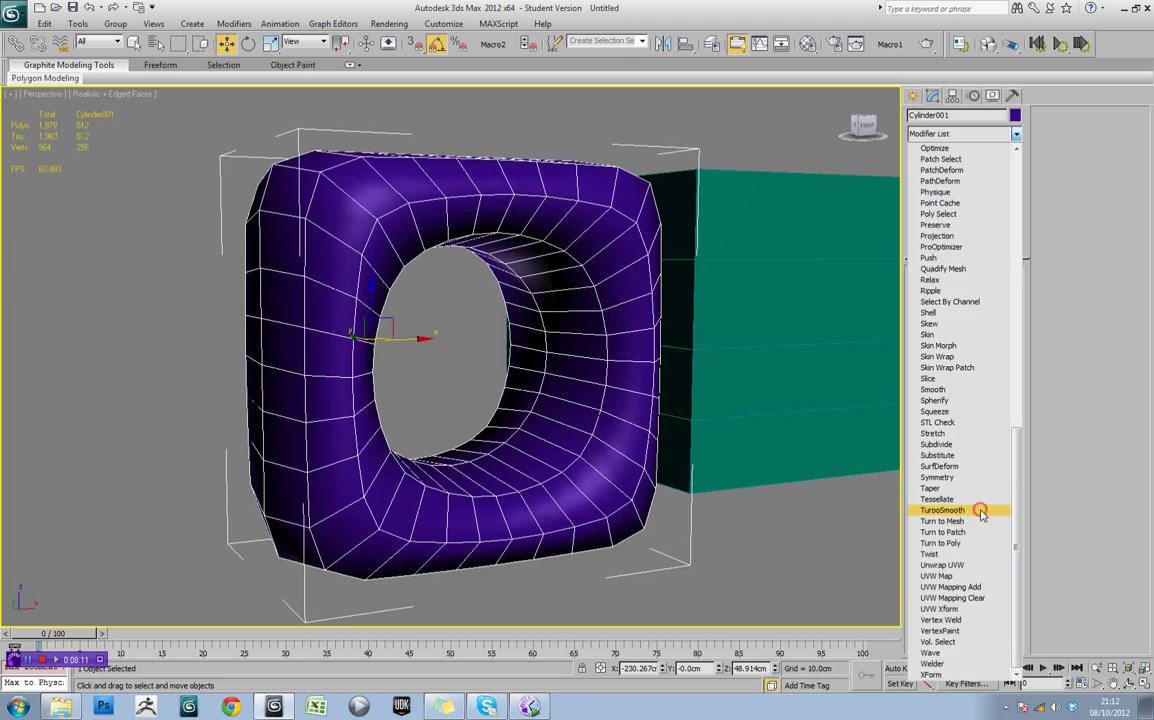
key(F4)
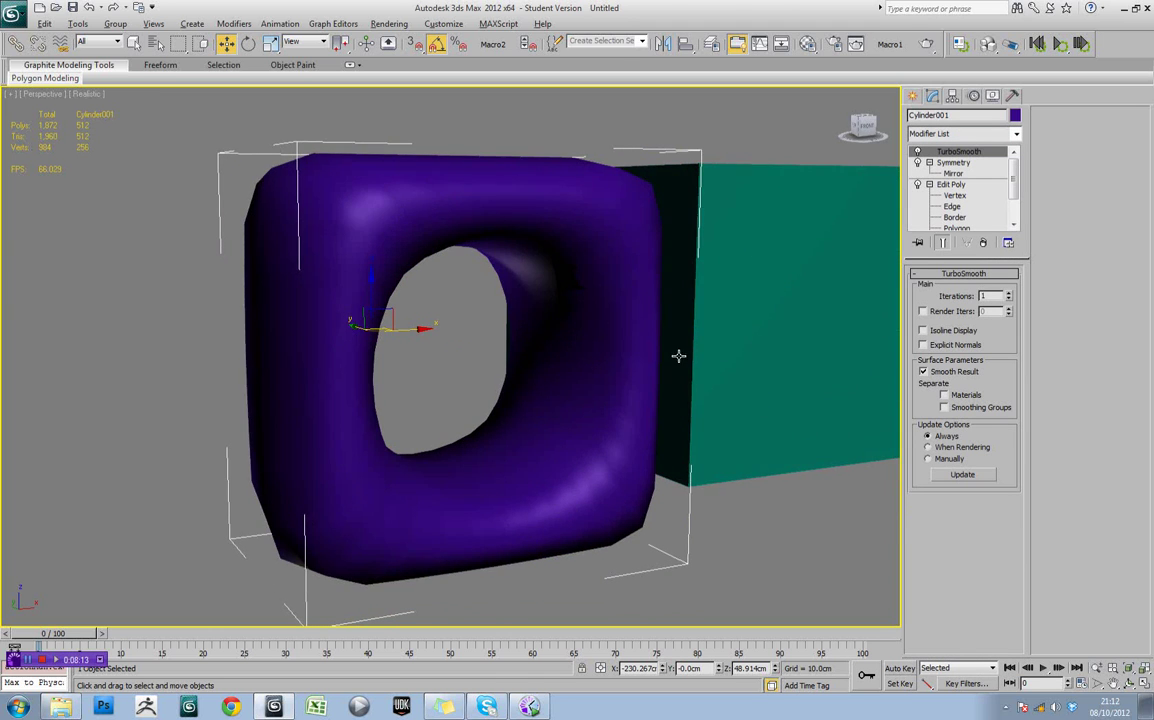
mouse_move(677, 355)
alt+middle_down()
mouse_move(595, 325)
mouse_move(680, 353)
alt+middle_up()
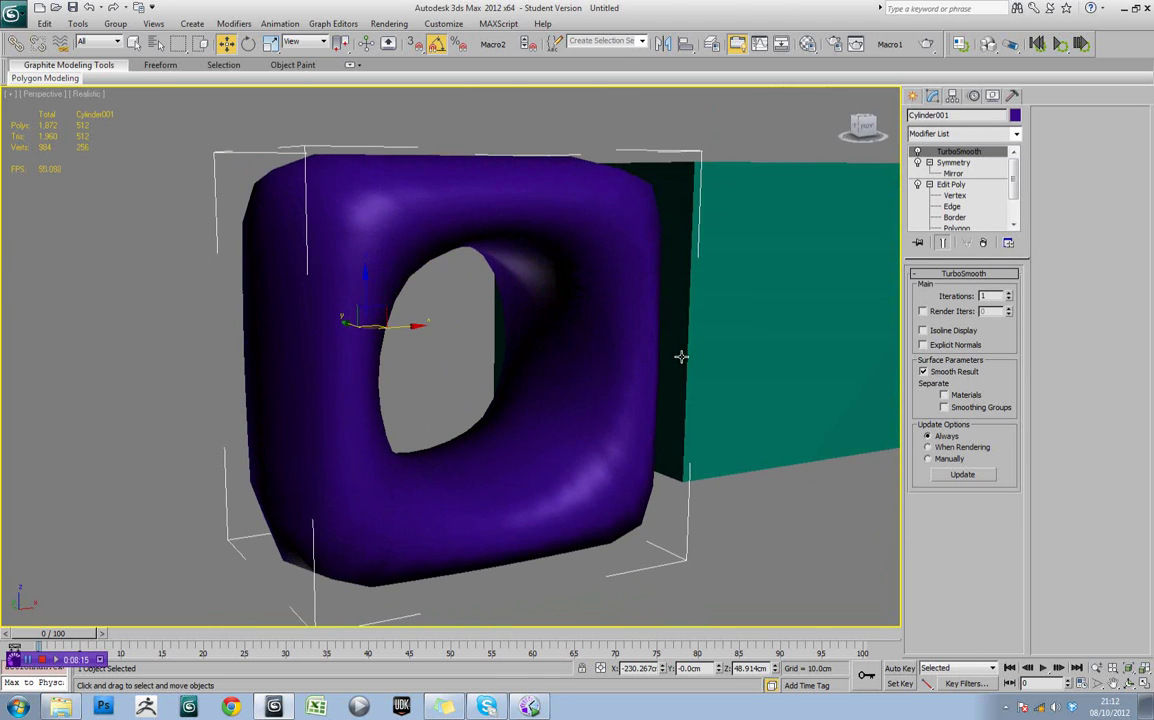
key(F4)
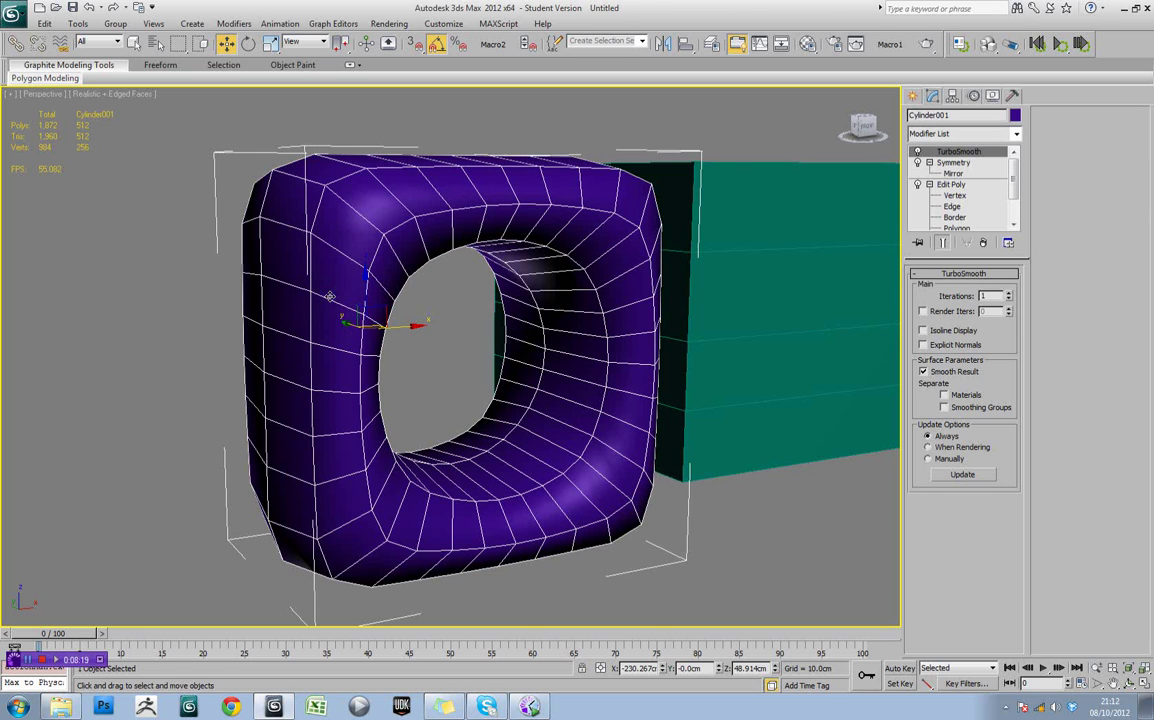
middle_drag(366, 273, 371, 285)
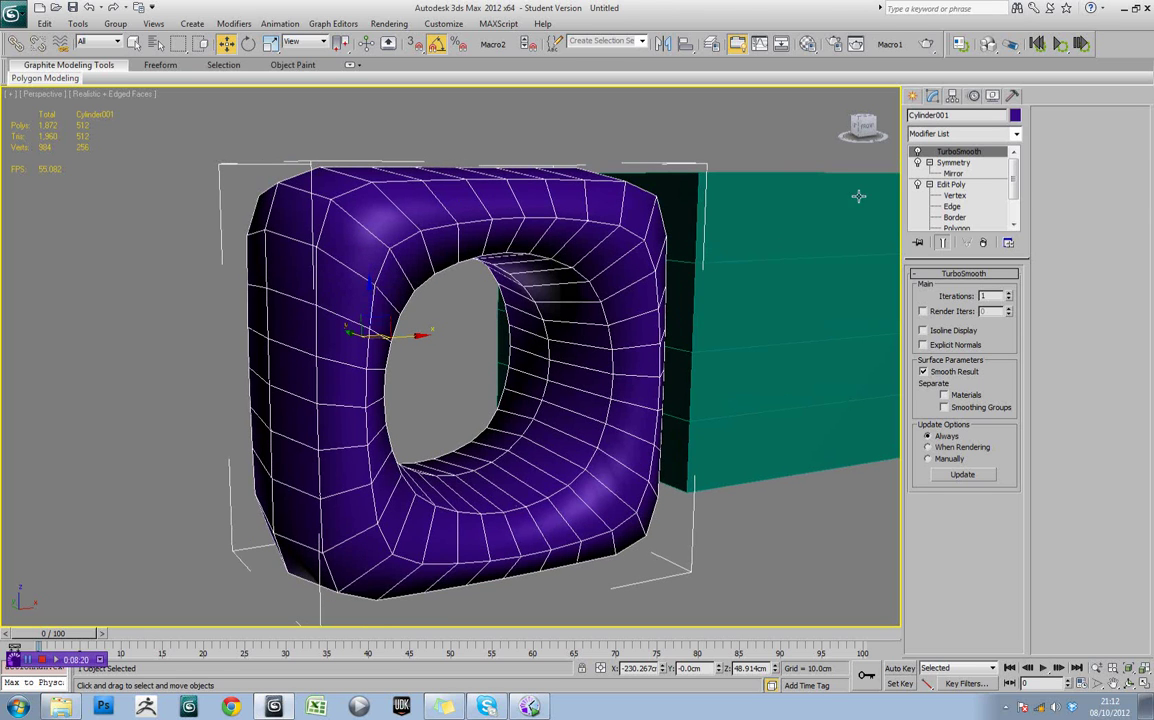
Add an Edit Poly modifier between Symmetry and TurboSmooth, enter edge editing, and turn off the end result display
click(930, 185)
click(929, 162)
click(953, 162)
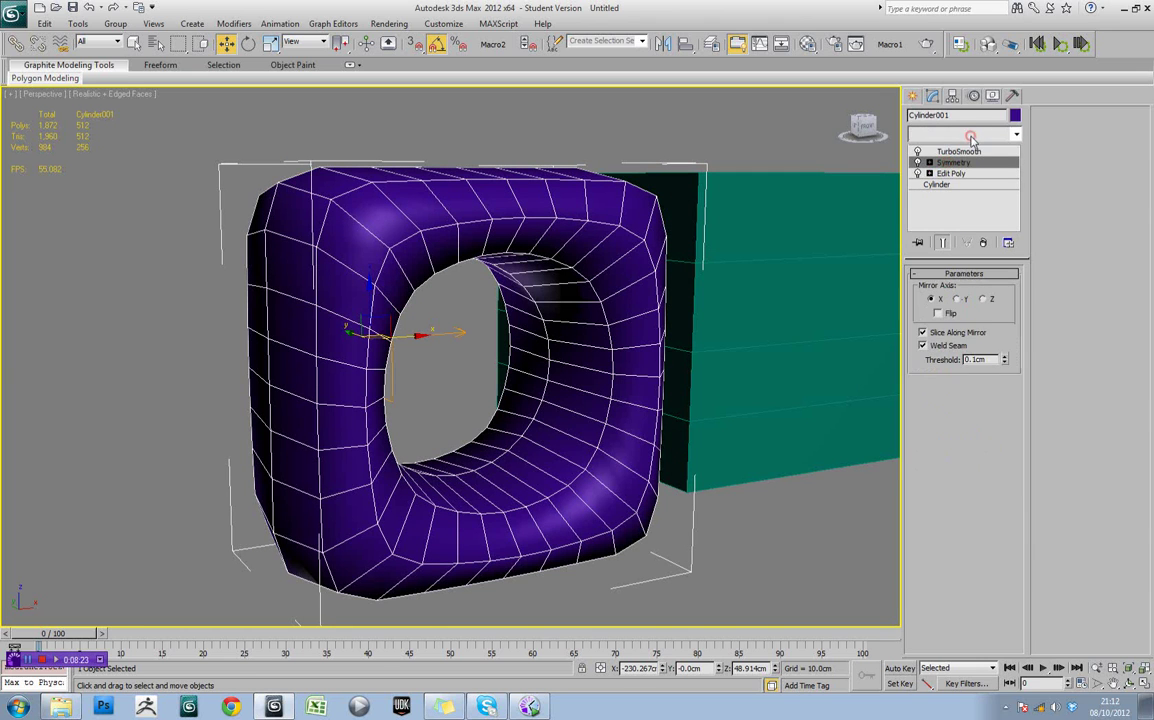
click(970, 137)
click(975, 480)
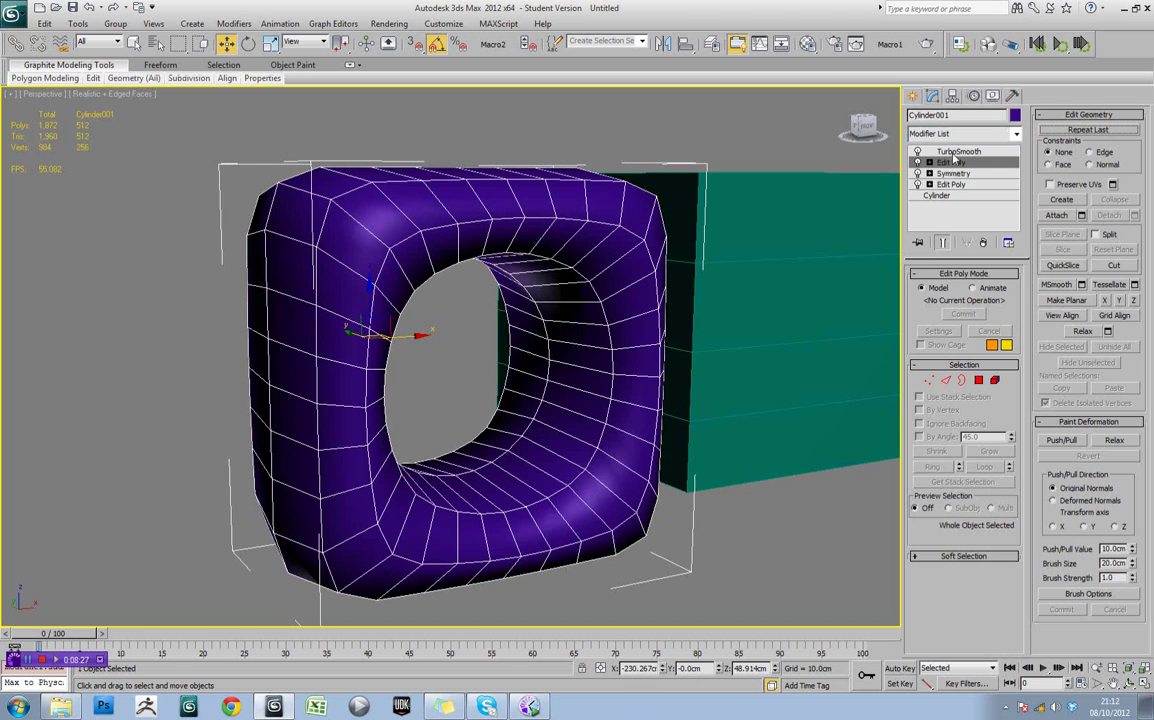
click(929, 162)
click(951, 184)
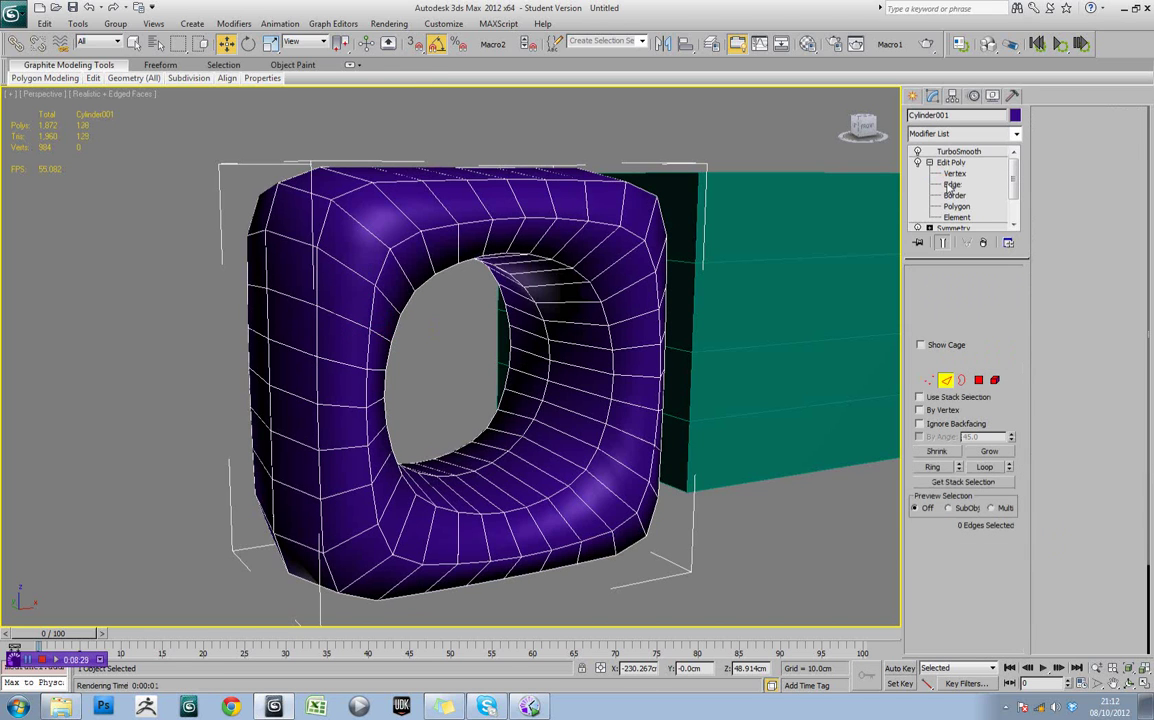
click(943, 244)
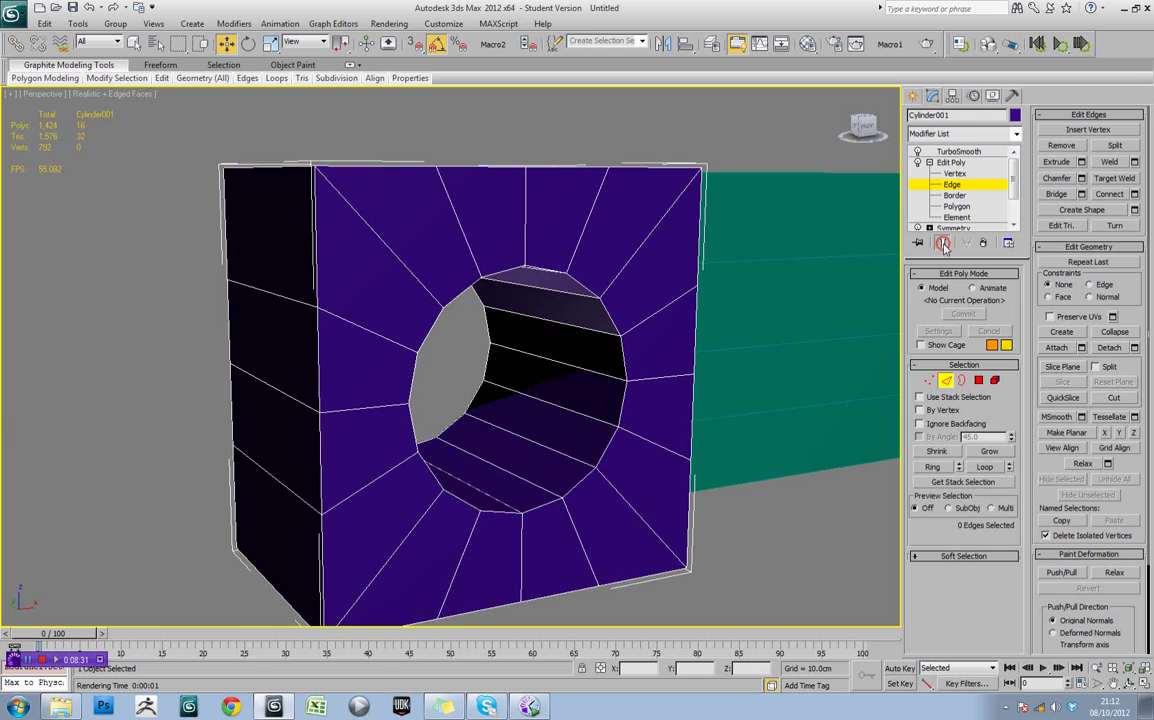
Use Swift Loop to add two edge loops around the purple block's sides, close to its front and back edges
alt+middle_drag(559, 237, 164, 84)
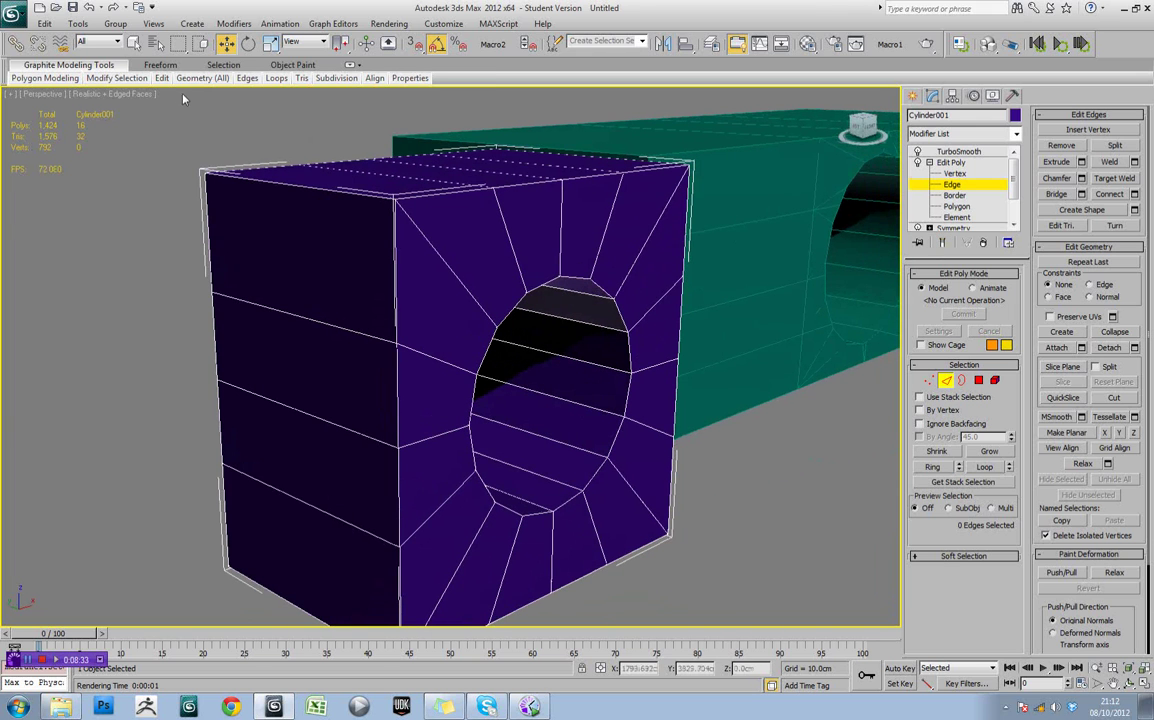
mouse_move(133, 84)
mouse_move(186, 85)
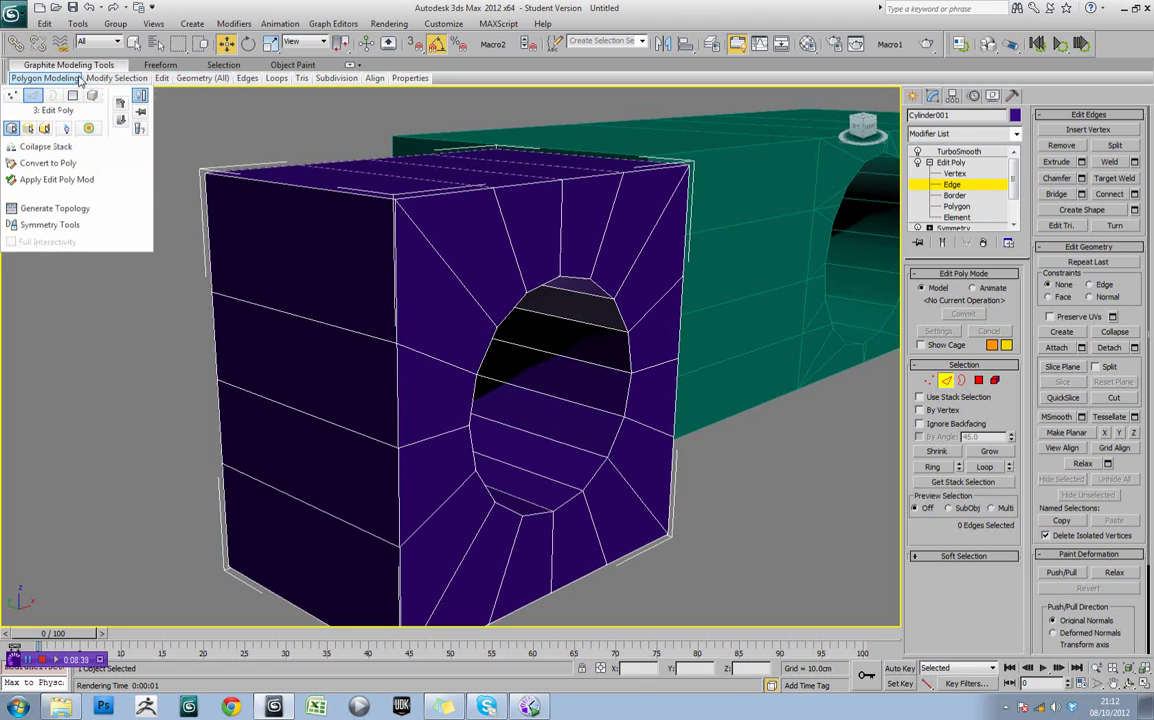
click(134, 108)
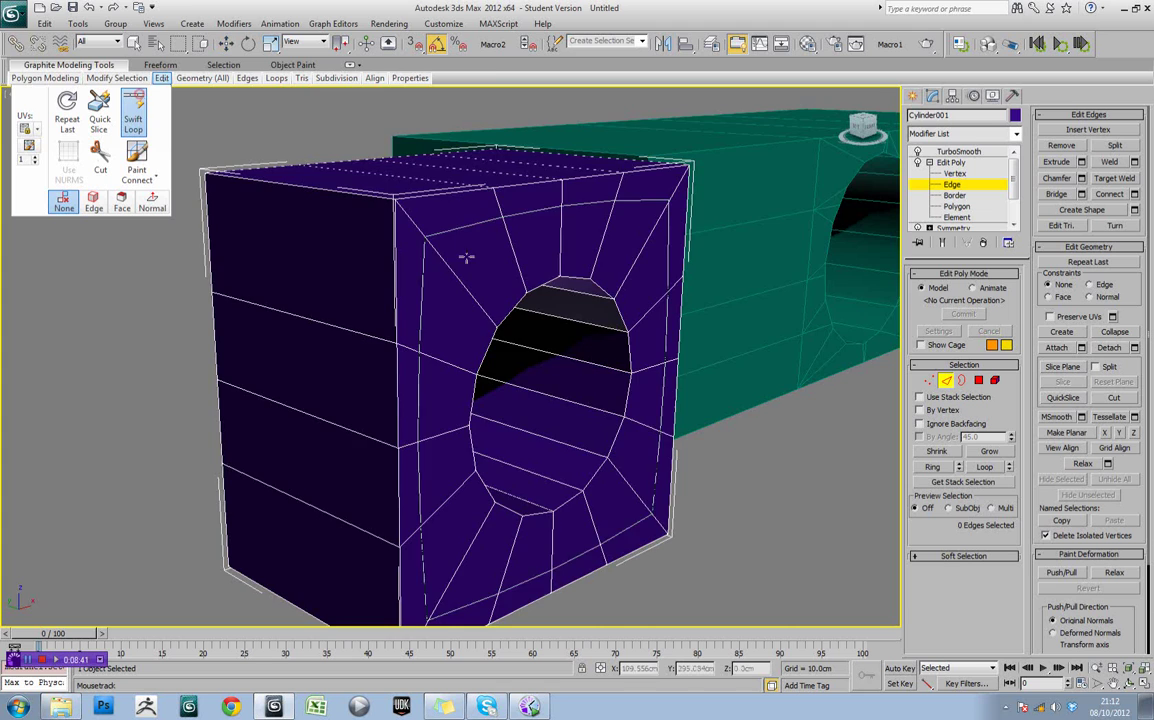
alt+middle_drag(466, 258, 525, 288)
key(7)
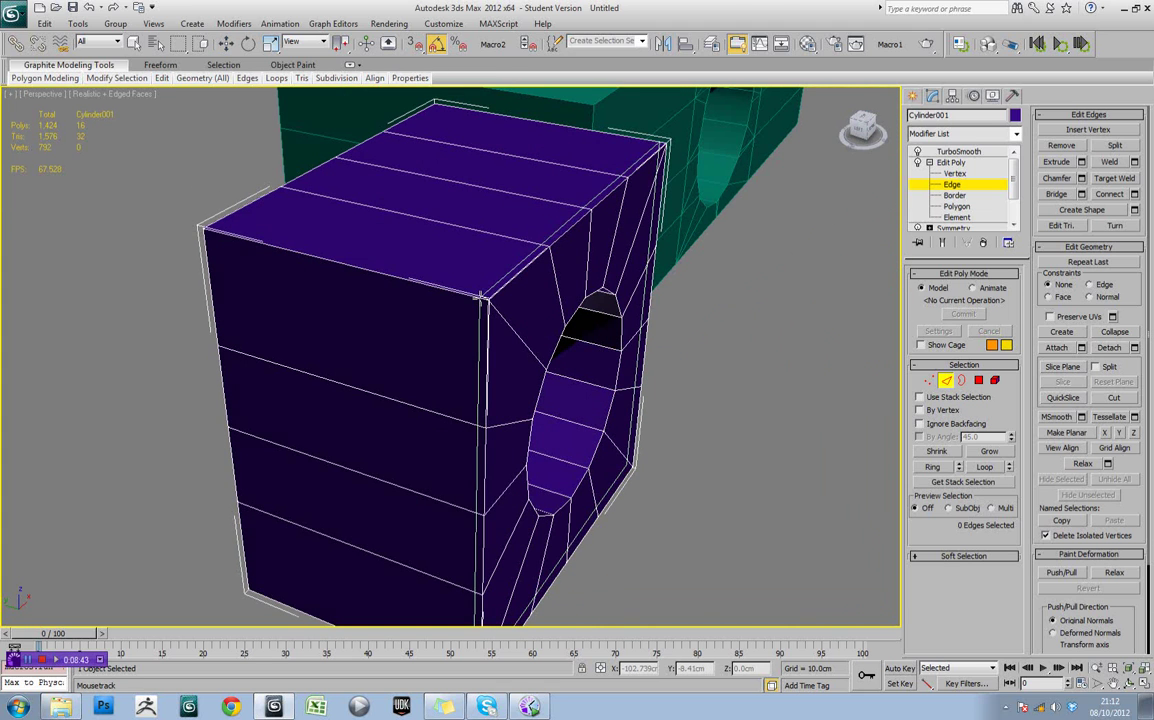
click(476, 298)
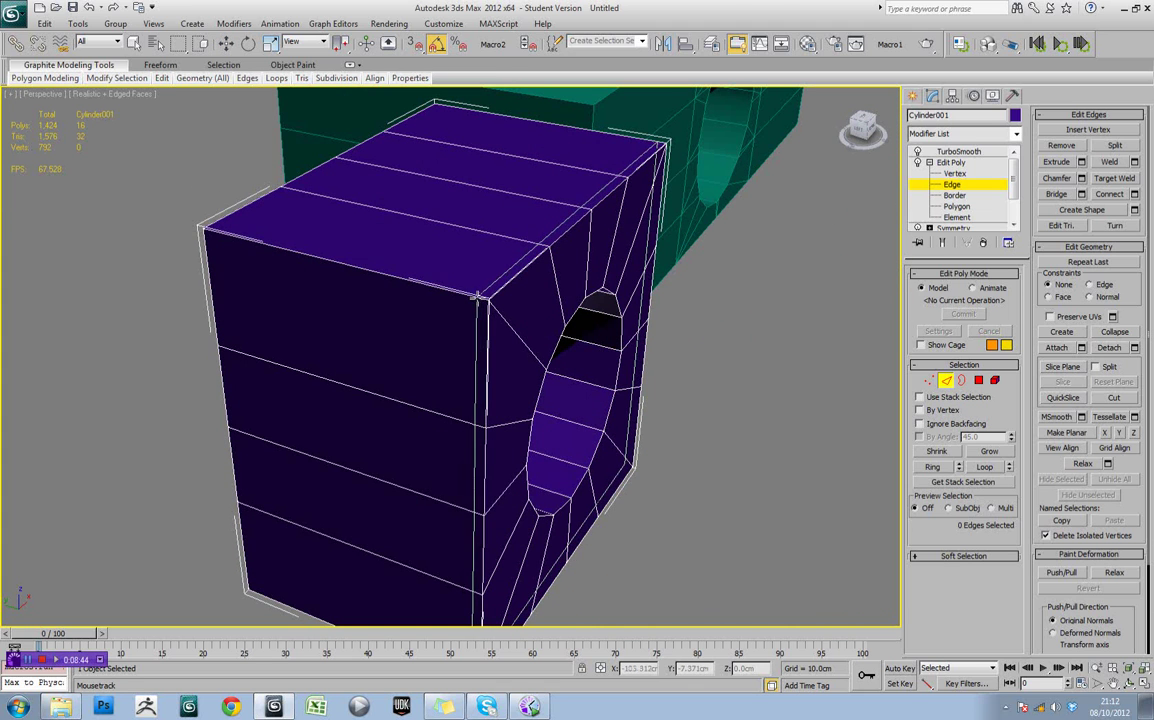
click(210, 231)
alt+middle_drag(489, 304, 422, 332)
scroll(520, 283, up, 4)
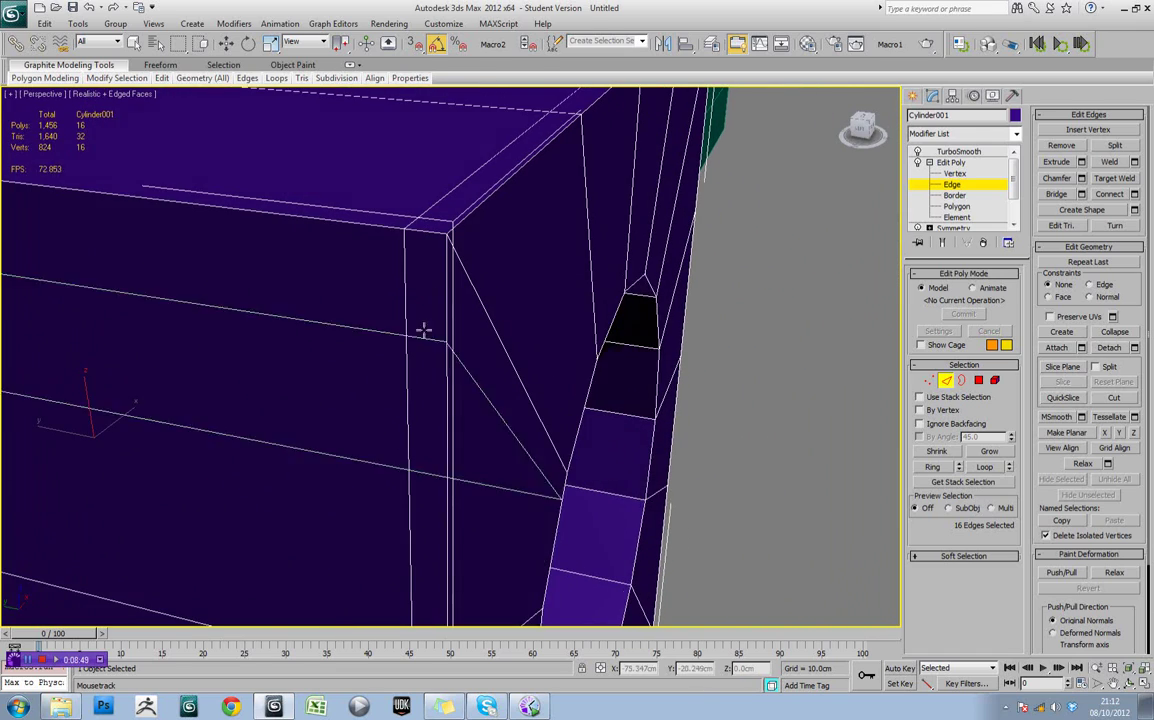
right_click(453, 240)
Select the outer edge loop bordering the purple block's front face
mouse_move(453, 240)
alt+middle_down()
mouse_move(494, 239)
mouse_move(465, 236)
alt+middle_up()
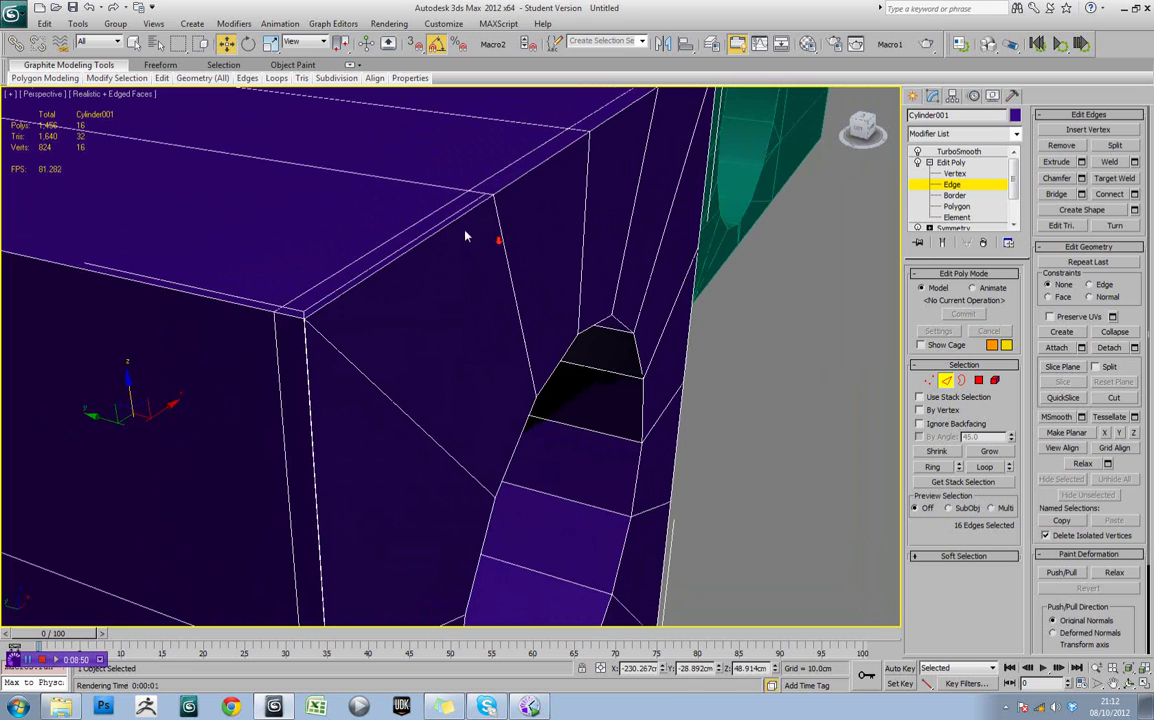
click(451, 226)
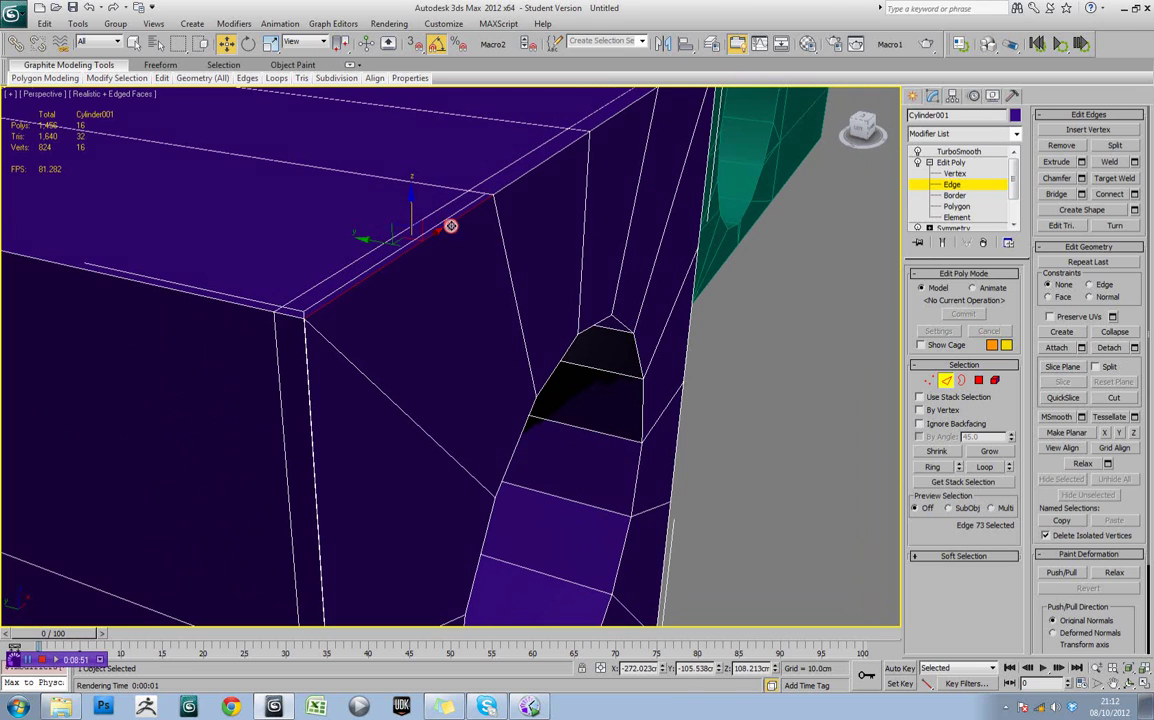
click(985, 468)
scroll(600, 320, up, 4)
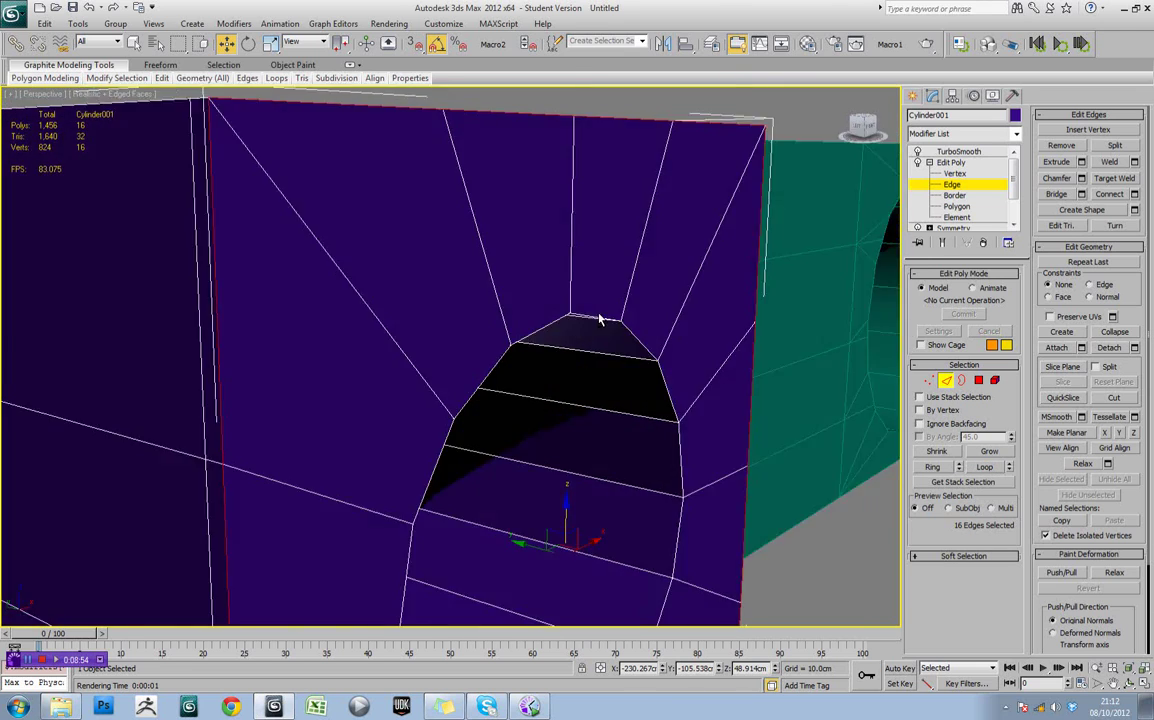
alt+middle_drag(600, 320, 549, 273)
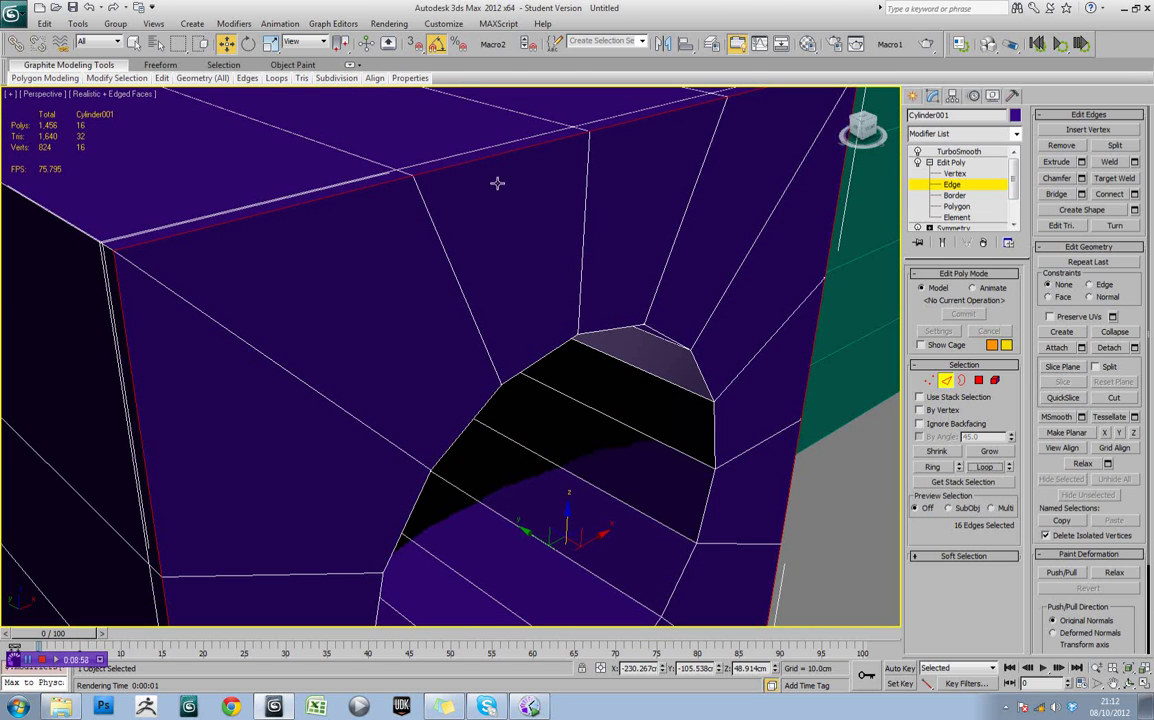
scroll(497, 183, down, 8)
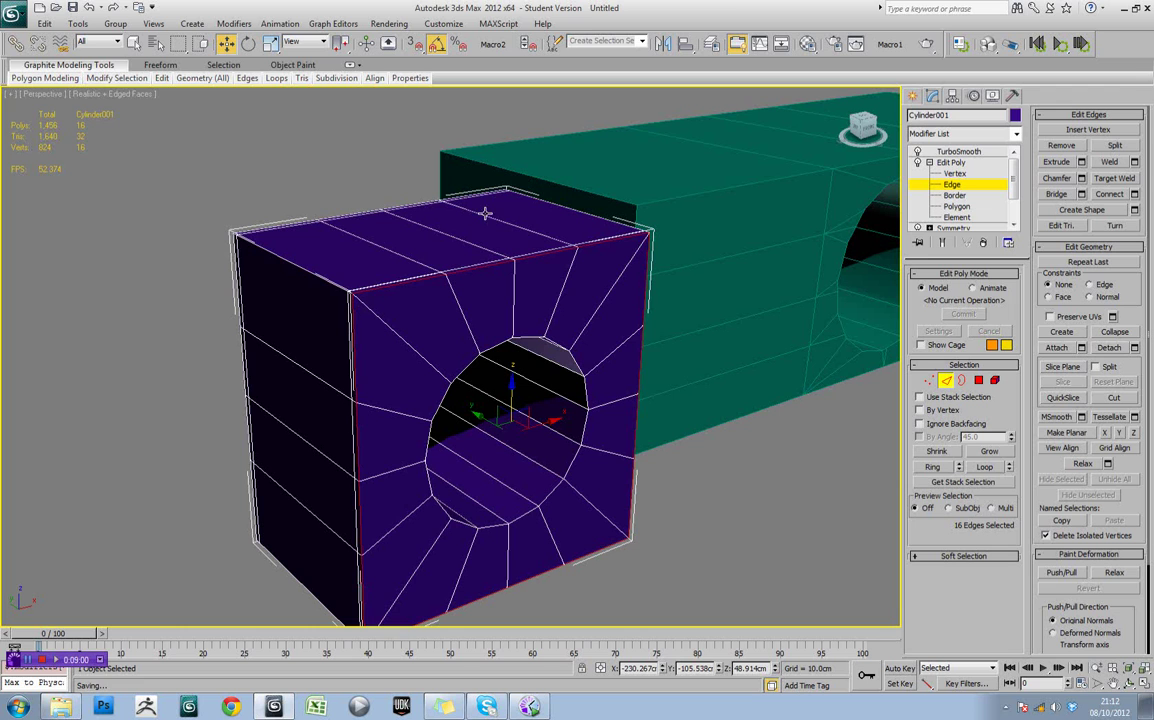
Insert a Swift Loop on the purple block's front face just inside its outer border
mouse_move(161, 78)
click(133, 110)
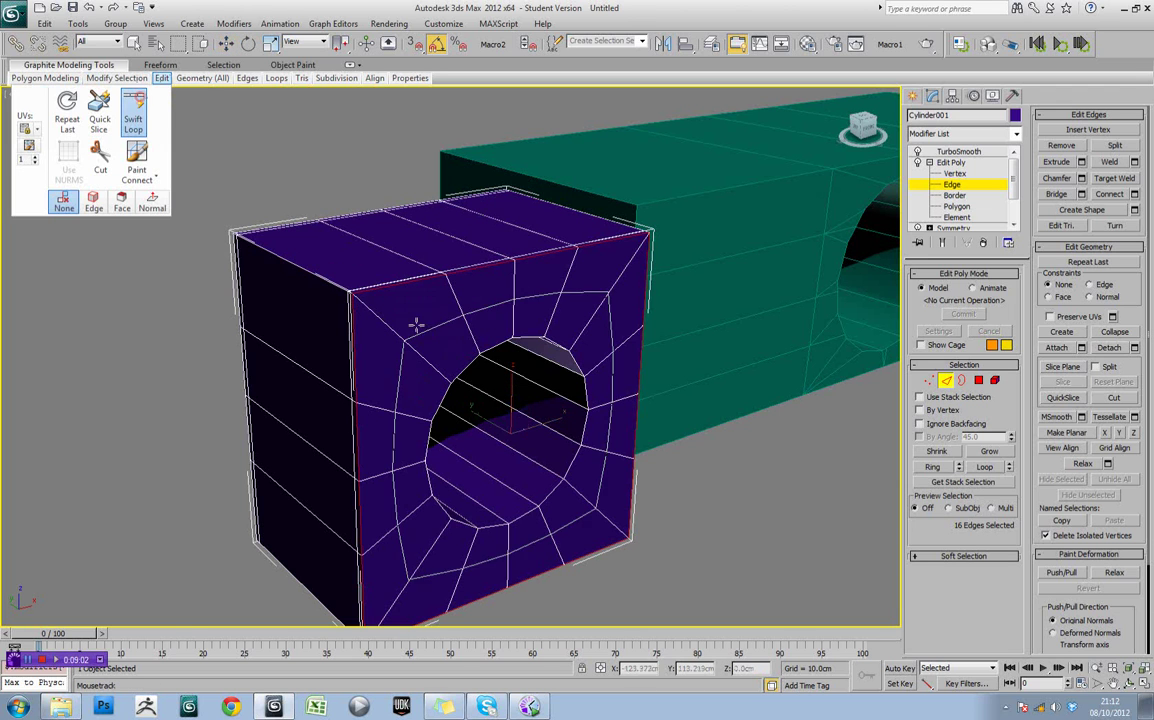
click(362, 299)
right_click(494, 312)
alt+middle_drag(558, 312, 430, 294)
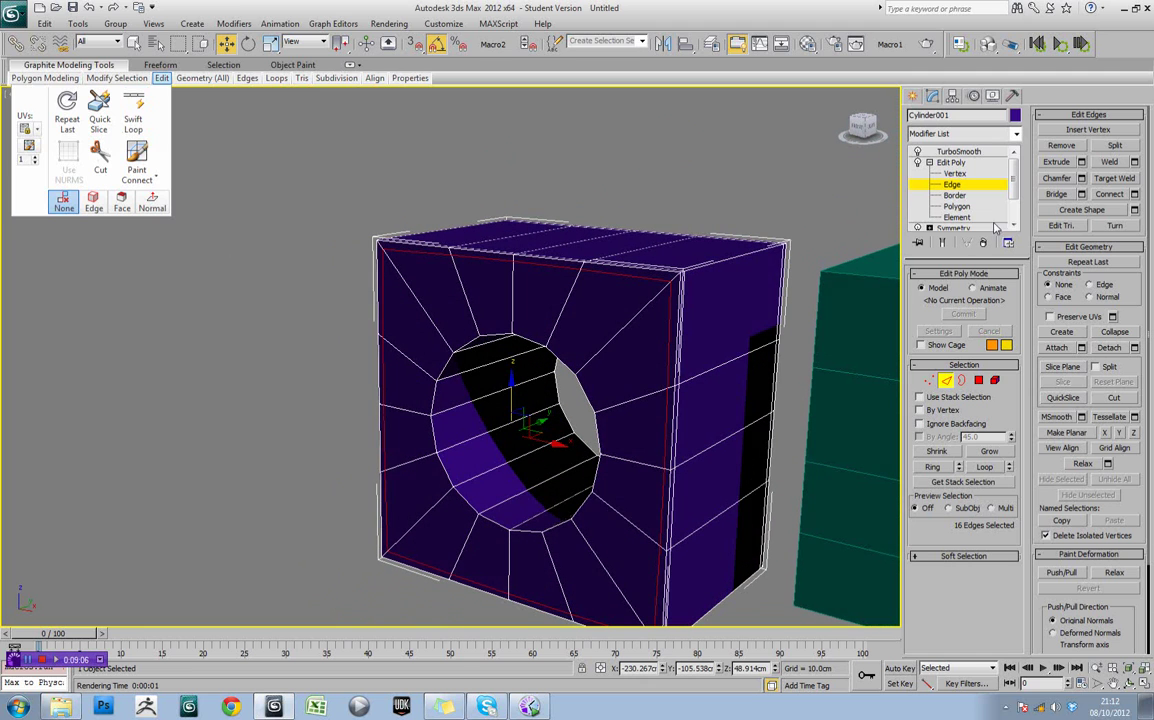
Review the purple block's smoothed end result with and without wireframe edges
click(943, 242)
middle_drag(692, 264, 655, 284)
key(F4)
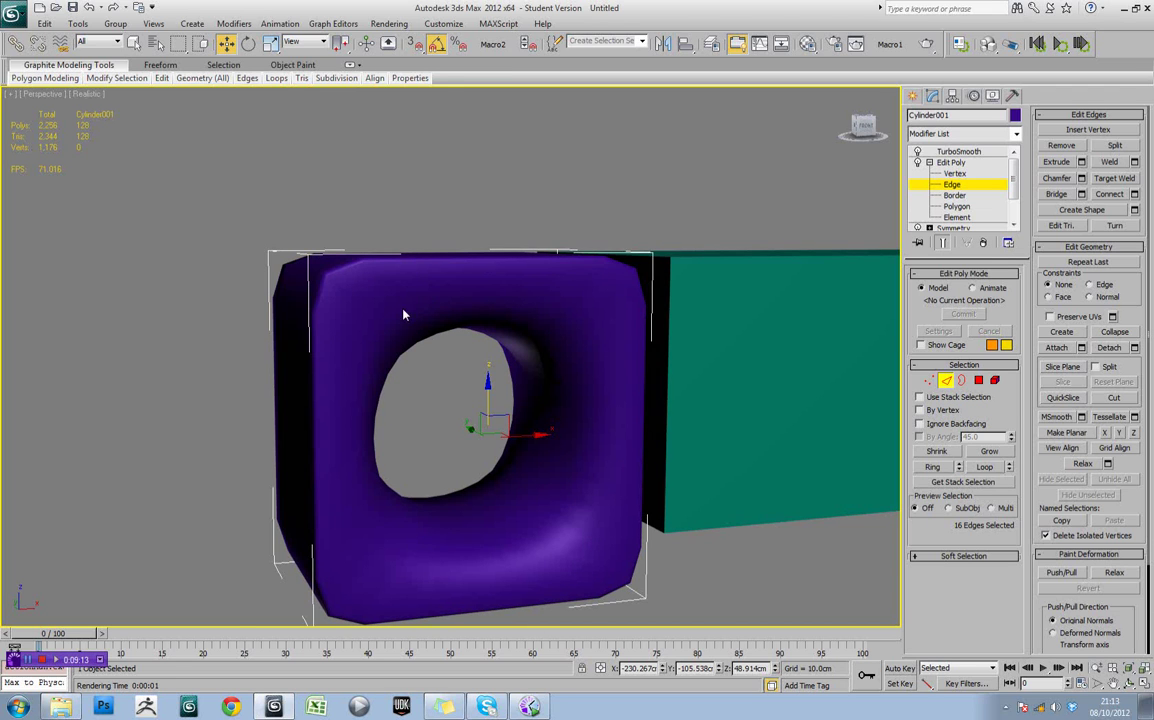
alt+middle_drag(404, 315, 399, 312)
key(F4)
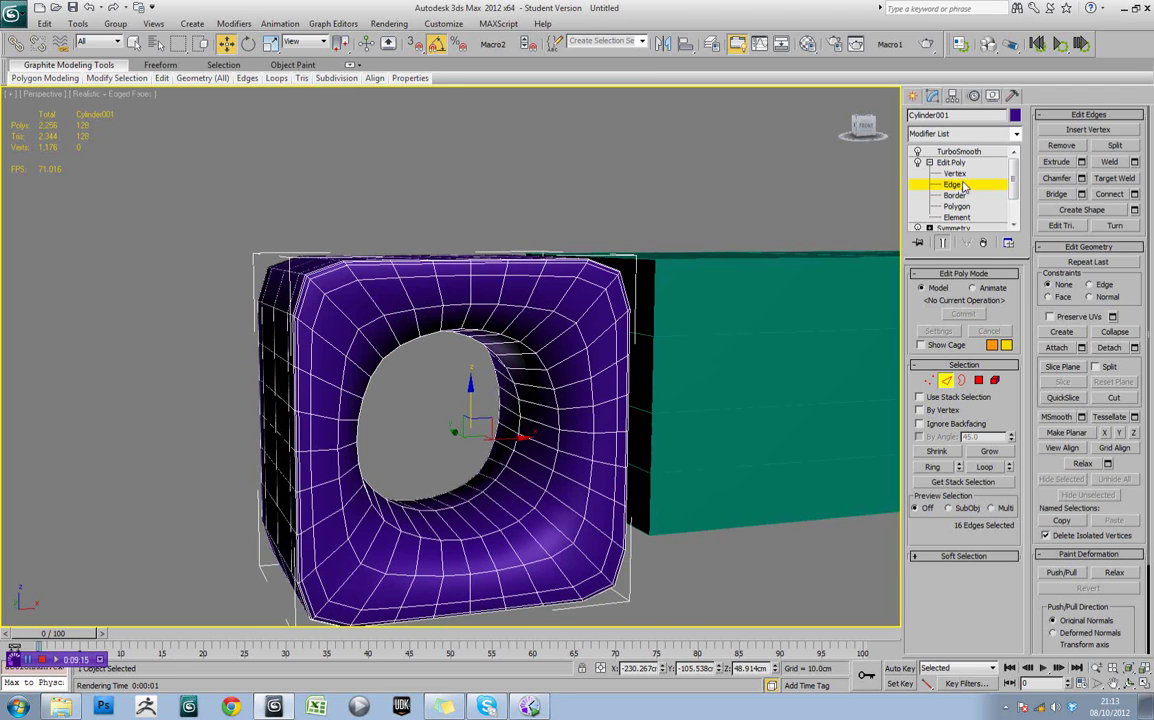
click(946, 242)
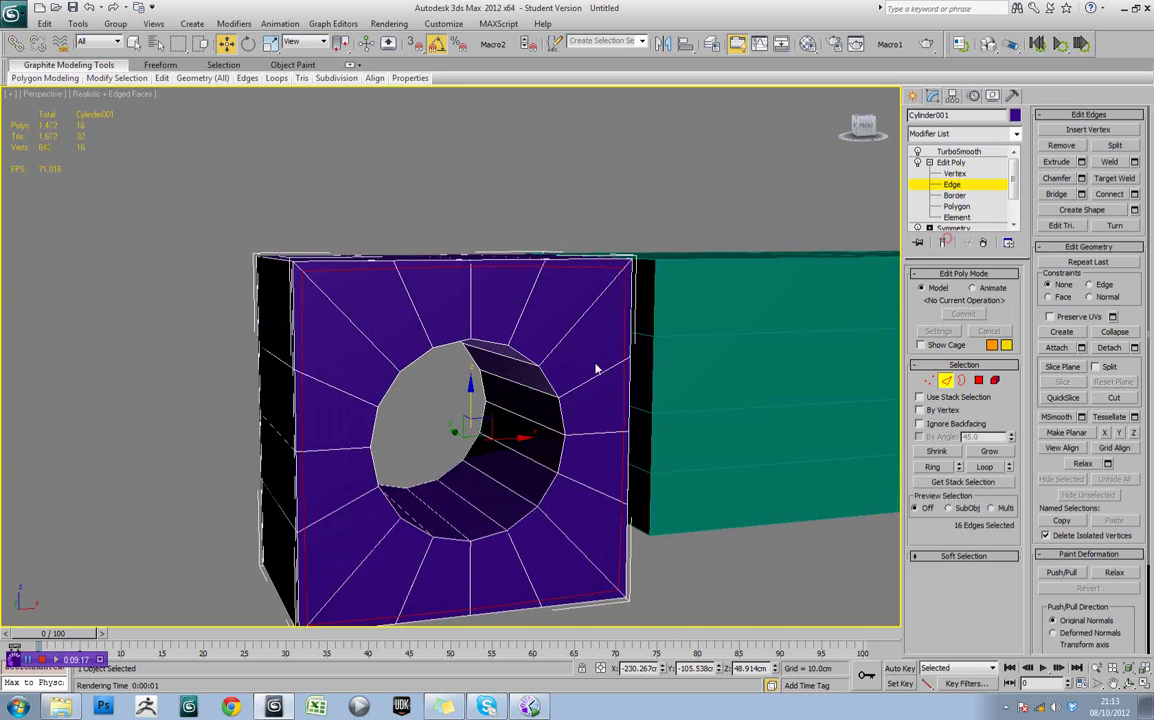
Select the edge loop around the front rim of the purple block's hole
alt+middle_drag(598, 368, 370, 440)
click(520, 360)
double_click(484, 342)
alt+middle_drag(494, 392, 470, 420)
click(163, 79)
click(133, 110)
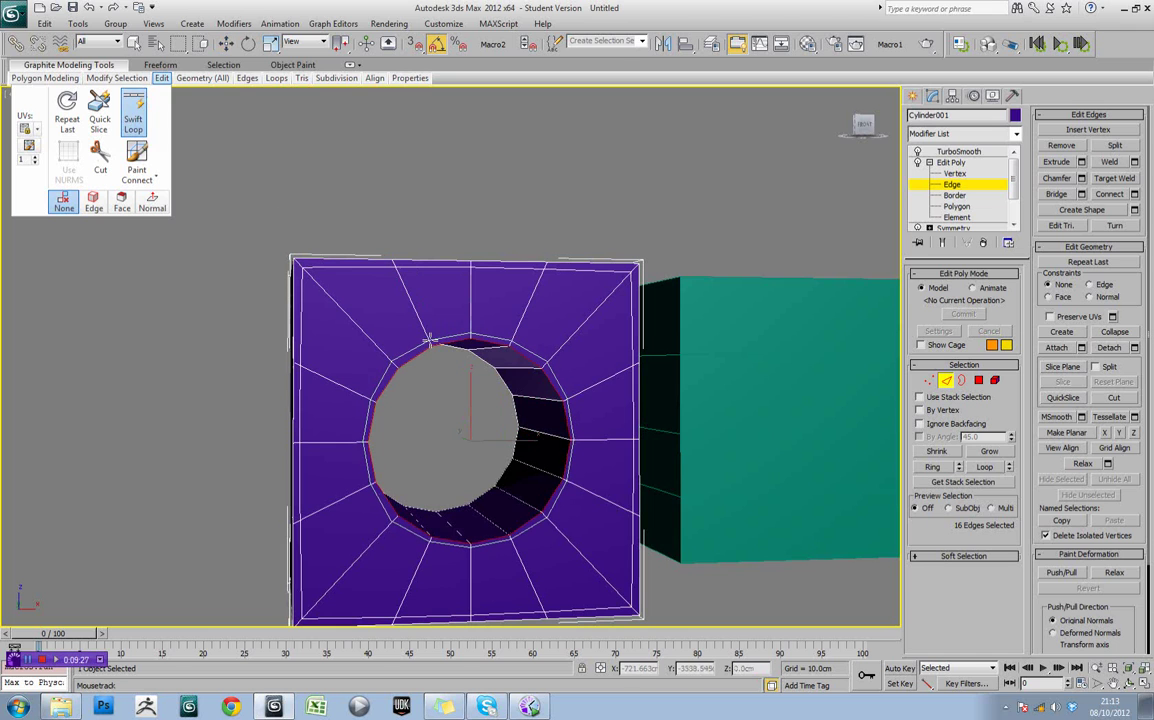
right_click(534, 322)
Chamfer the hole's front rim loop by a small amount with two segments to form tight supporting edges
alt+middle_drag(611, 332, 563, 295)
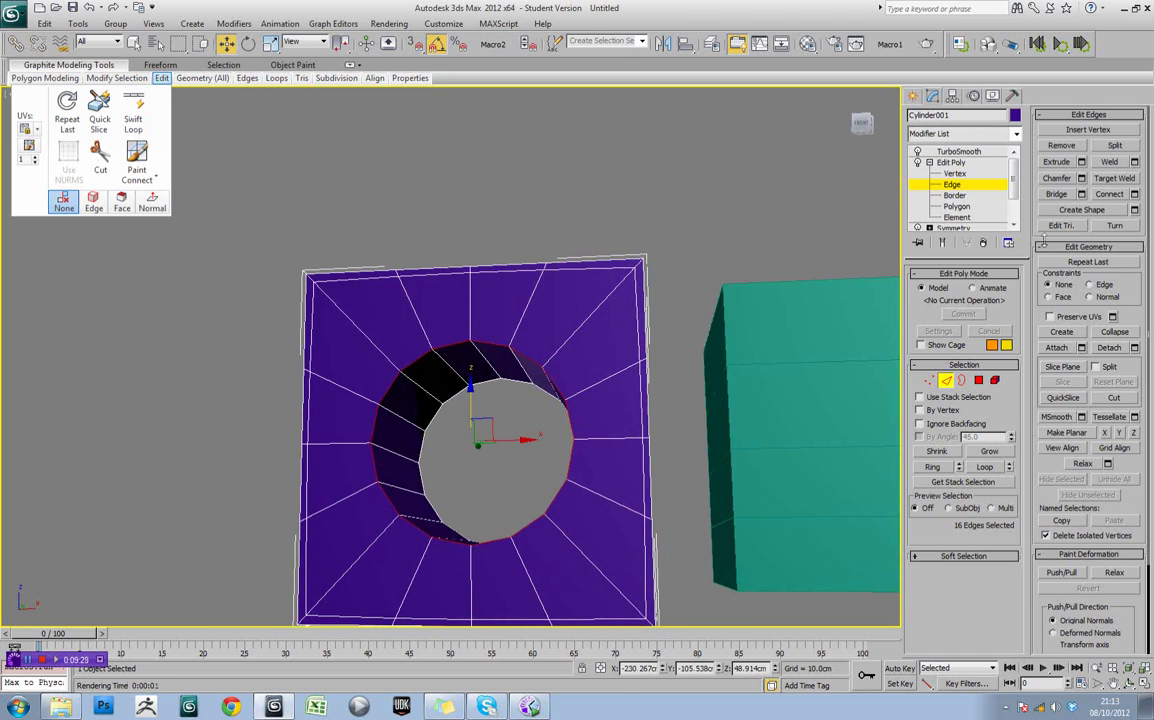
click(1082, 178)
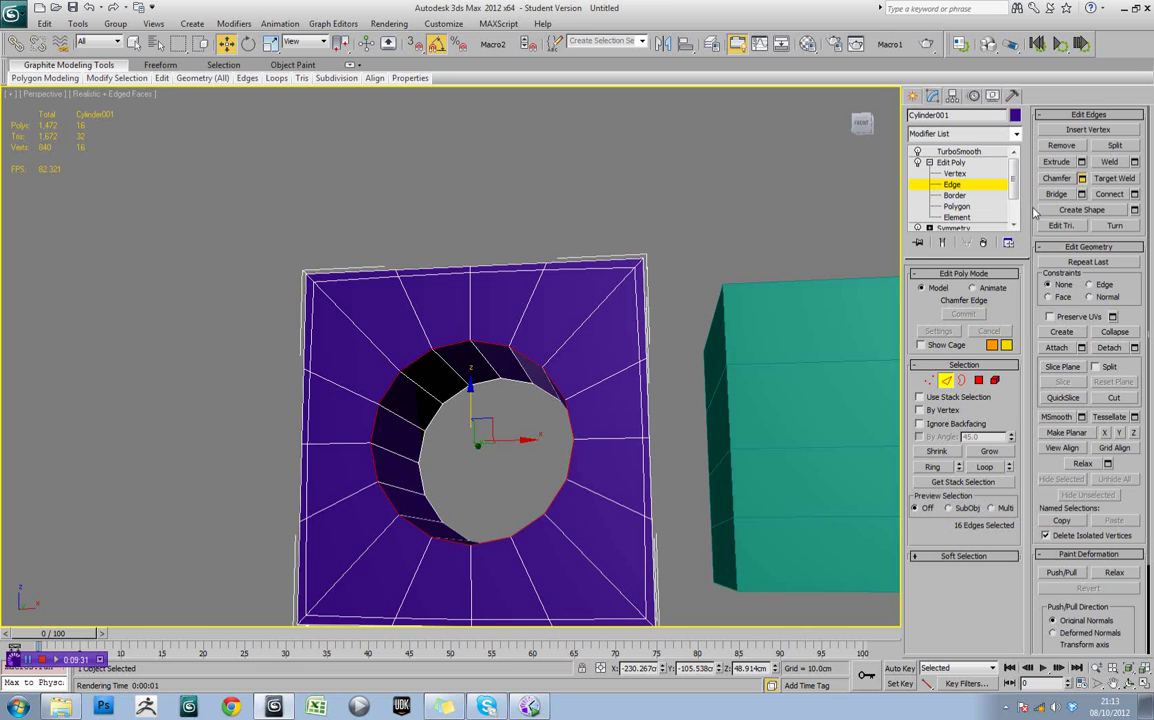
drag(563, 405, 565, 408)
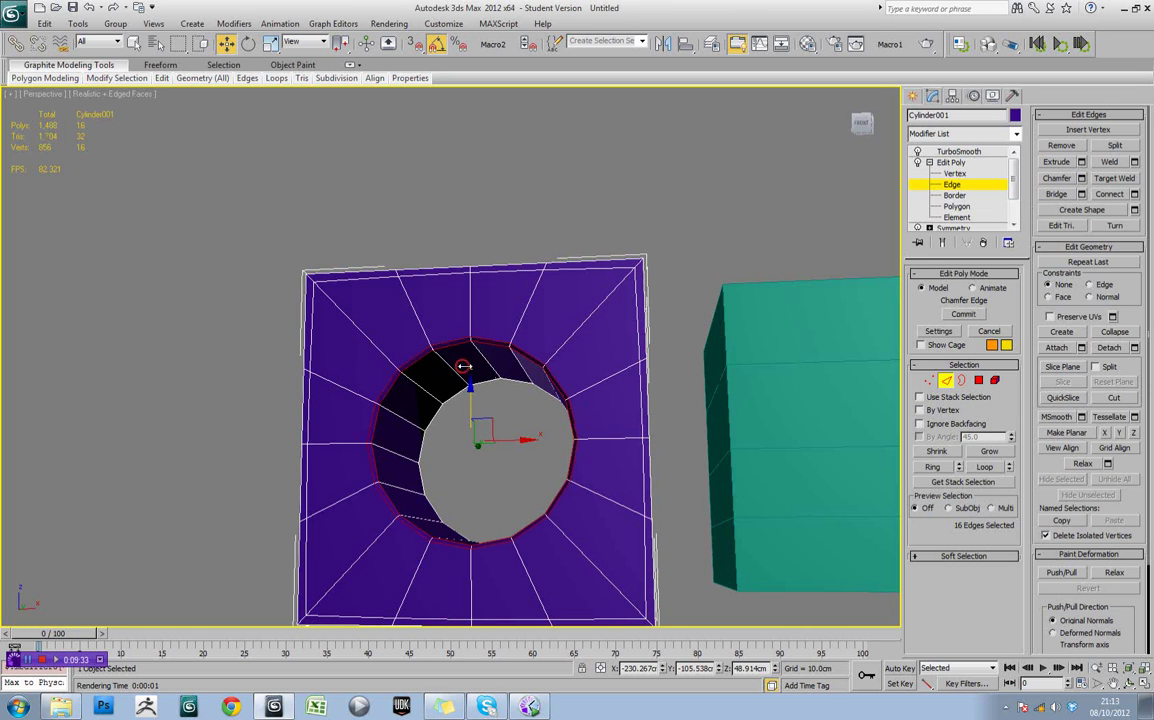
mouse_move(463, 366)
mouse_down()
mouse_move(473, 364)
mouse_move(469, 387)
mouse_up()
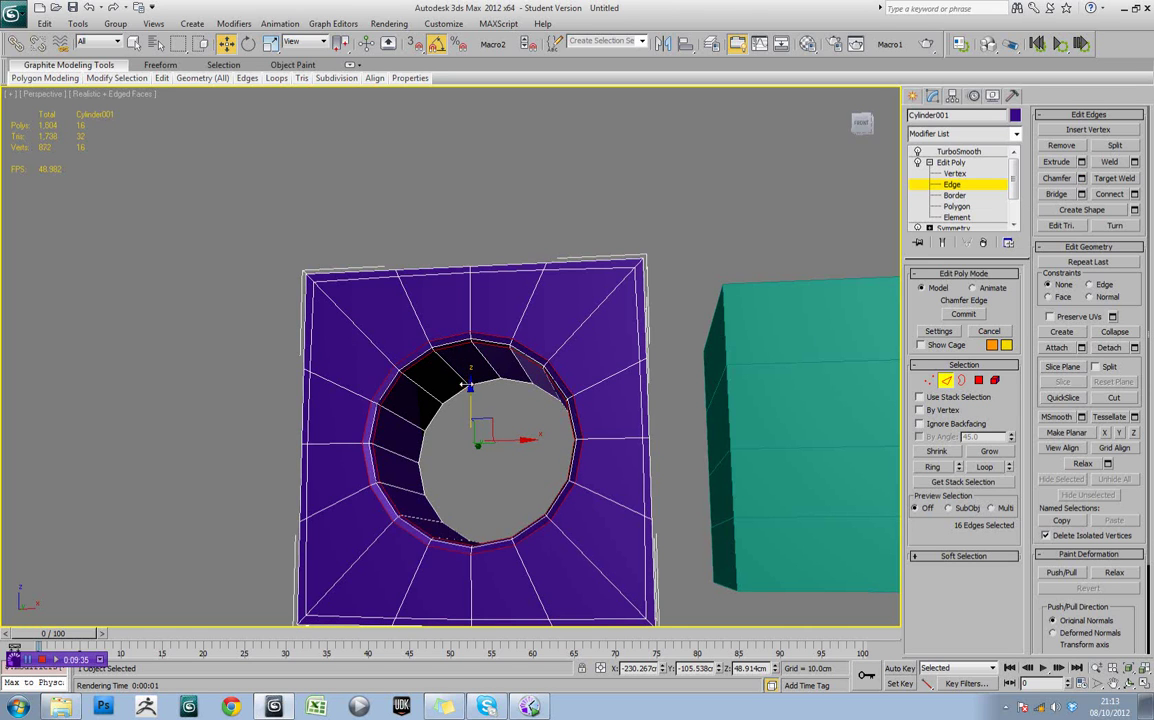
alt+middle_drag(556, 432, 553, 356)
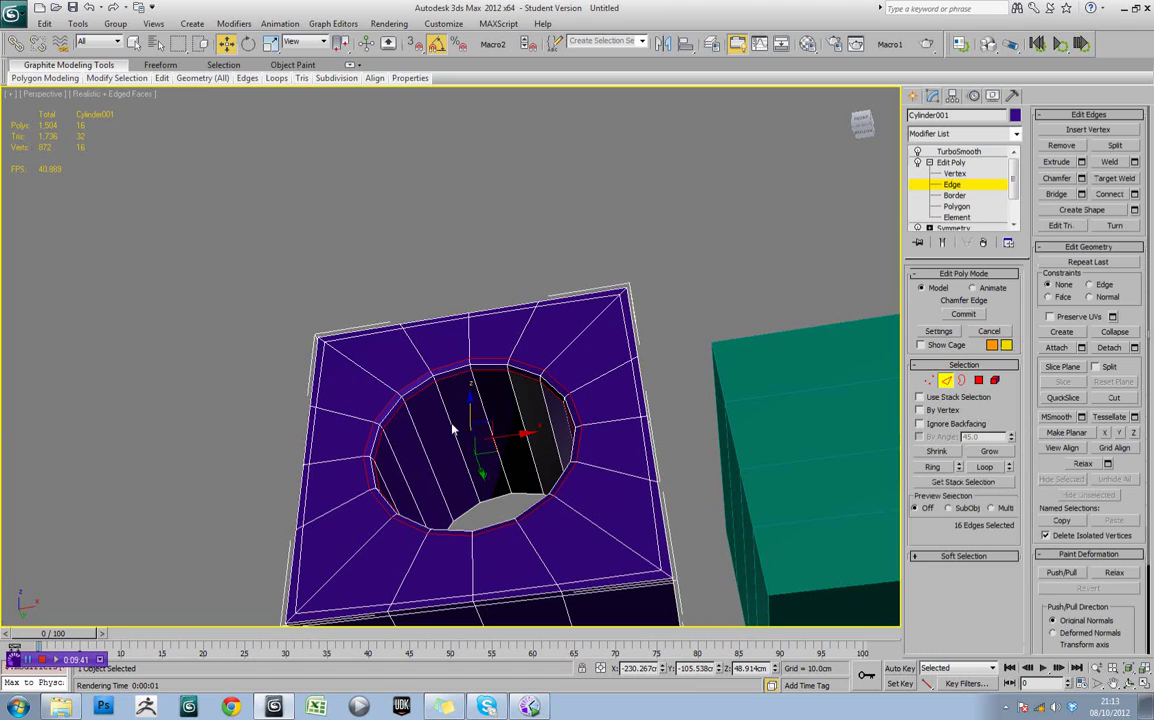
click(452, 423)
Select the edge loop around the hole's rear rim on the purple block and apply the same two-segment chamfer
alt+middle_drag(484, 424, 342, 449)
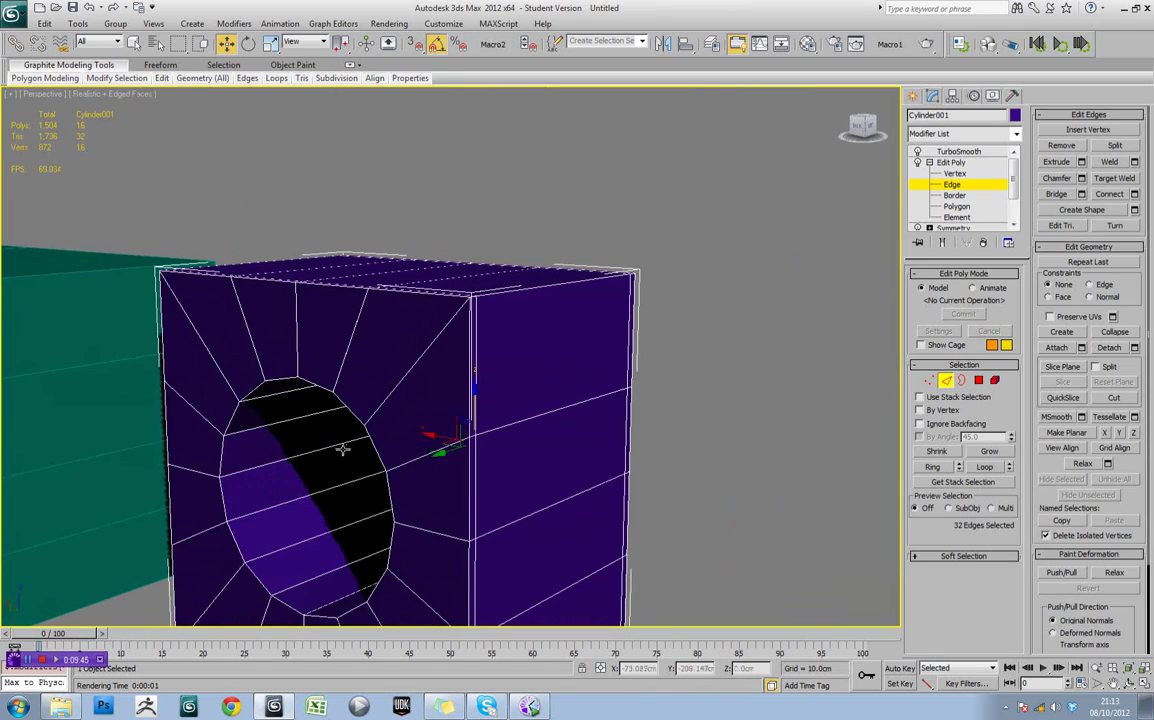
double_click(357, 419)
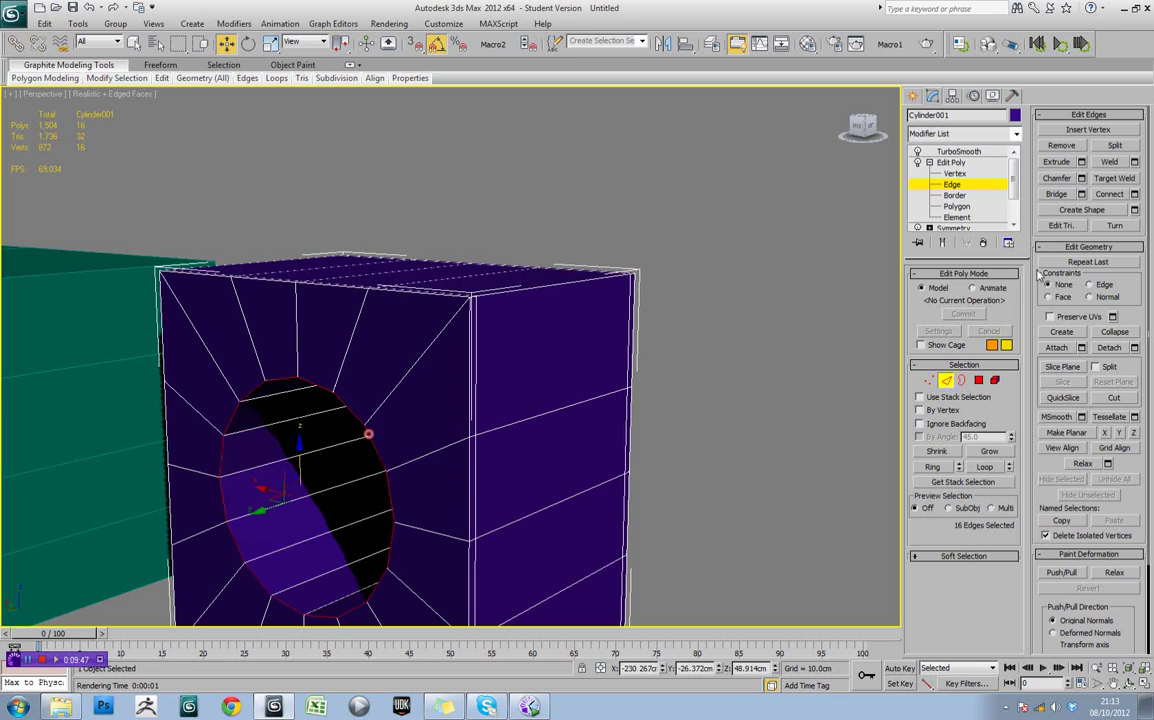
click(1060, 179)
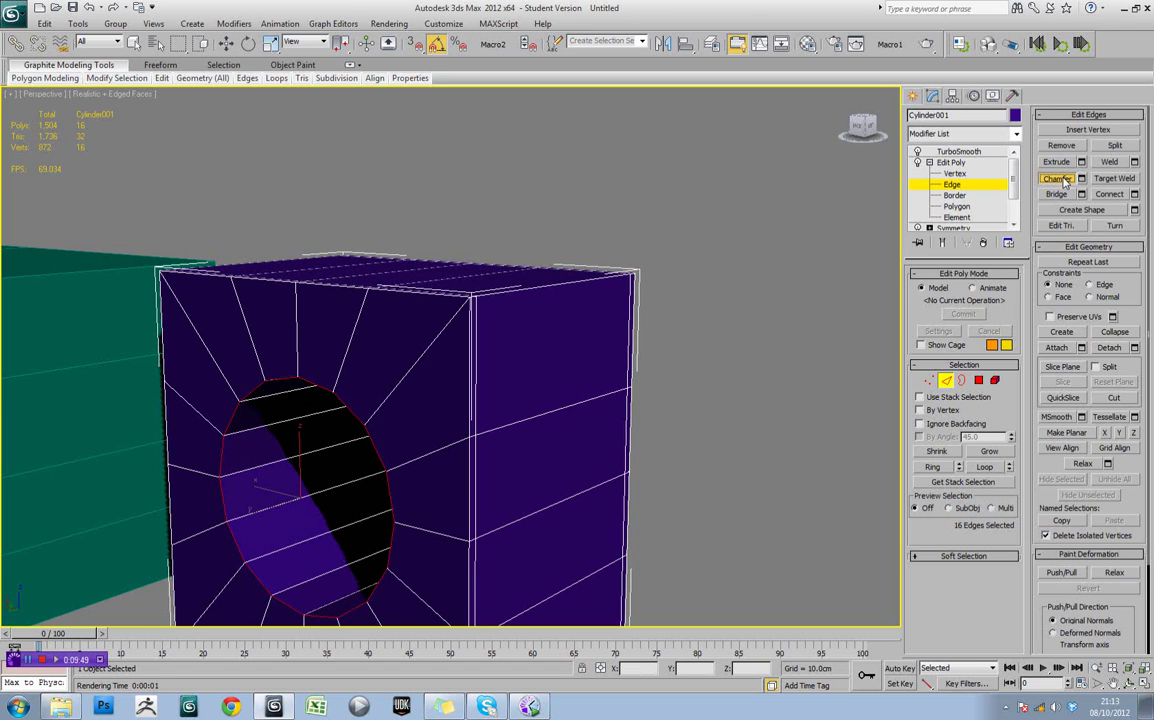
click(1082, 179)
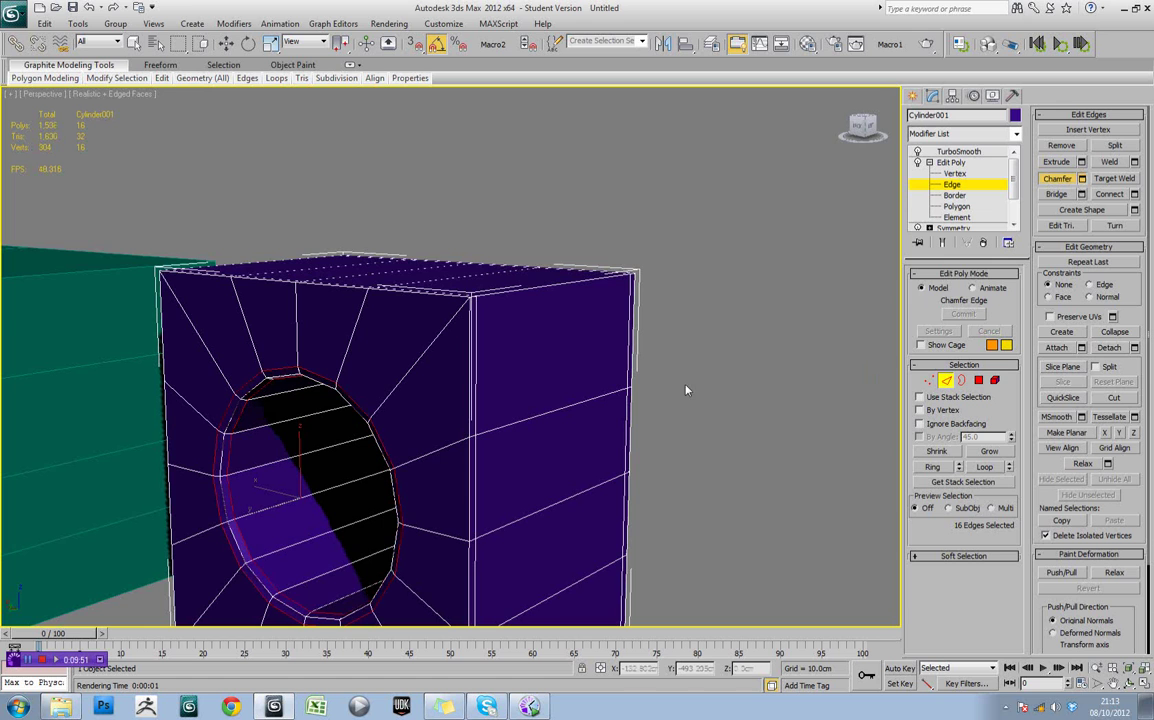
Insert a Swift Loop on the purple block's back face just inside its outer border
alt+middle_drag(462, 428, 585, 448)
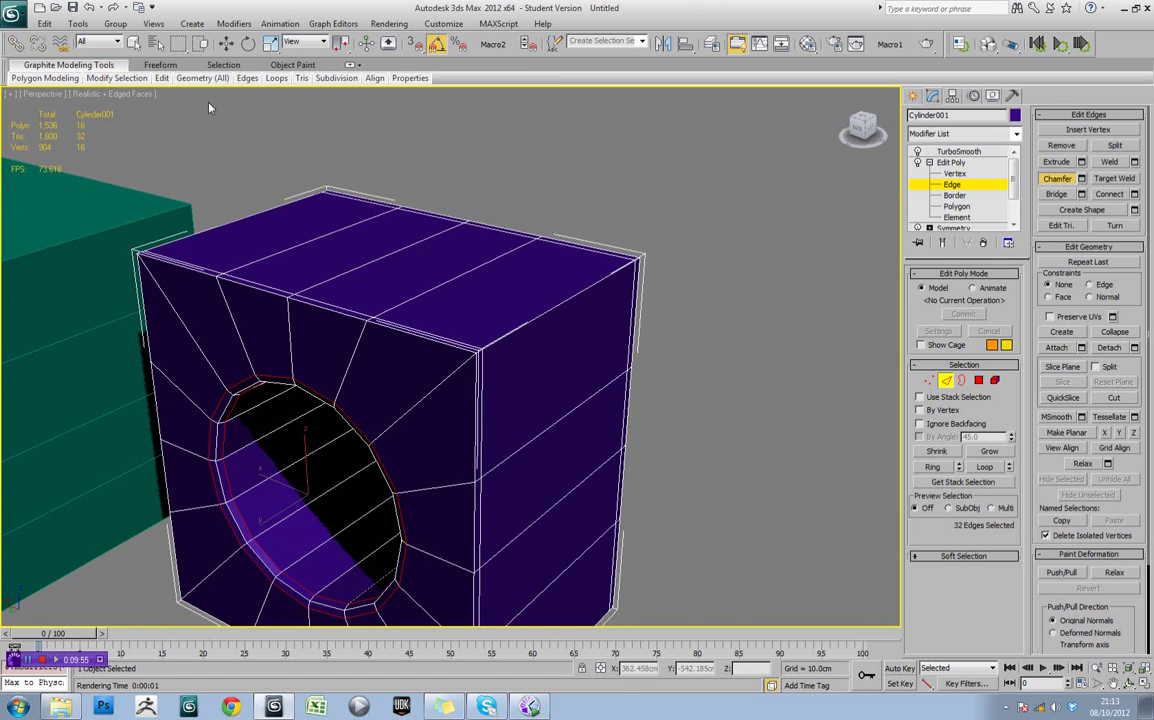
click(161, 78)
click(133, 112)
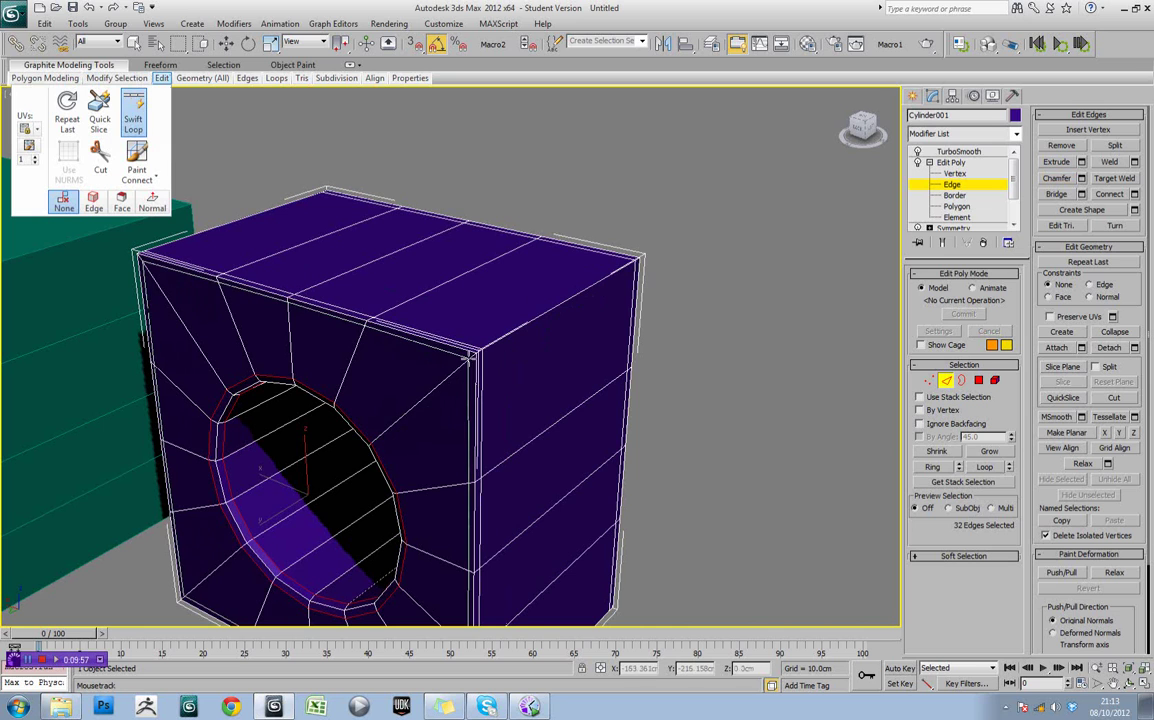
mouse_move(466, 355)
alt+middle_down()
mouse_move(489, 350)
mouse_move(386, 368)
mouse_move(485, 366)
alt+middle_up()
click(372, 378)
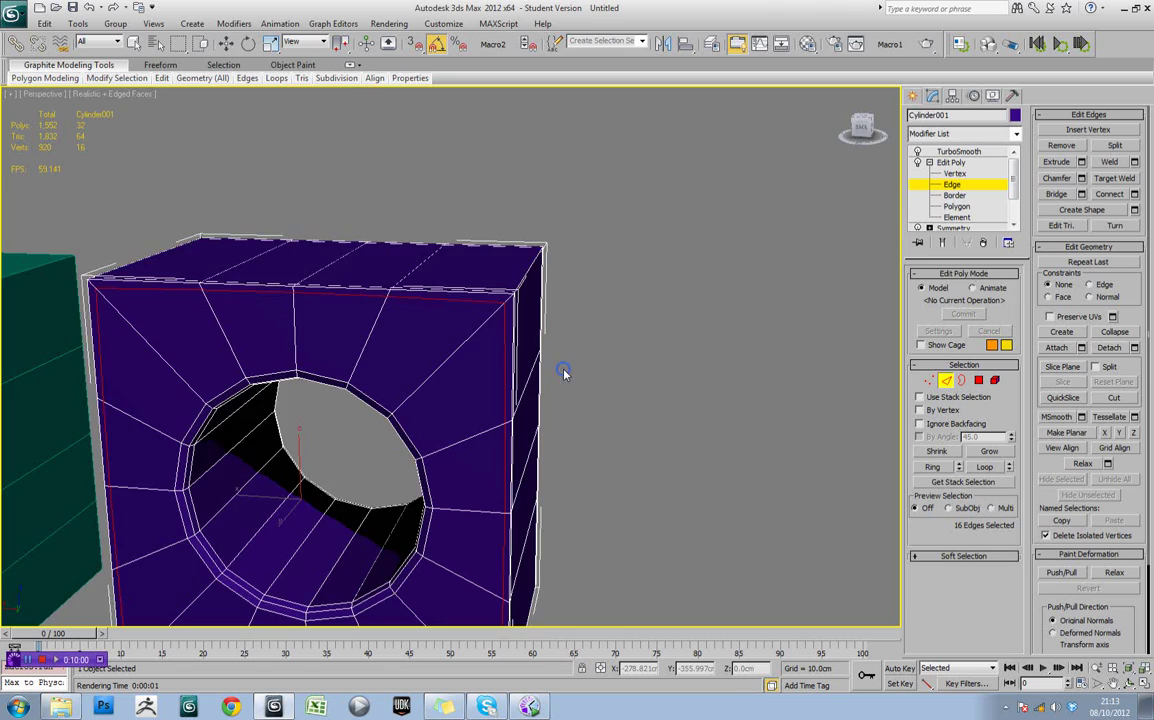
Return to the TurboSmooth level and review the purple block's smoothed surface in shaded view without wireframe
scroll(564, 370, down, 3)
alt+middle_drag(616, 363, 428, 360)
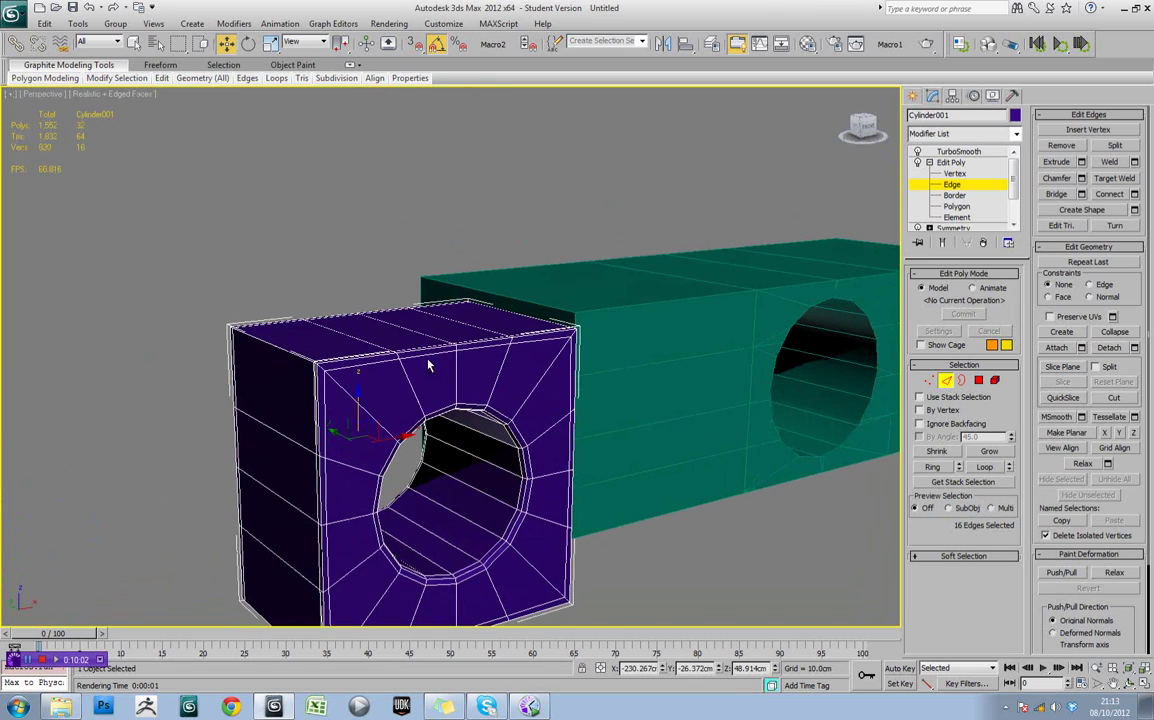
click(958, 151)
middle_drag(619, 339, 625, 323)
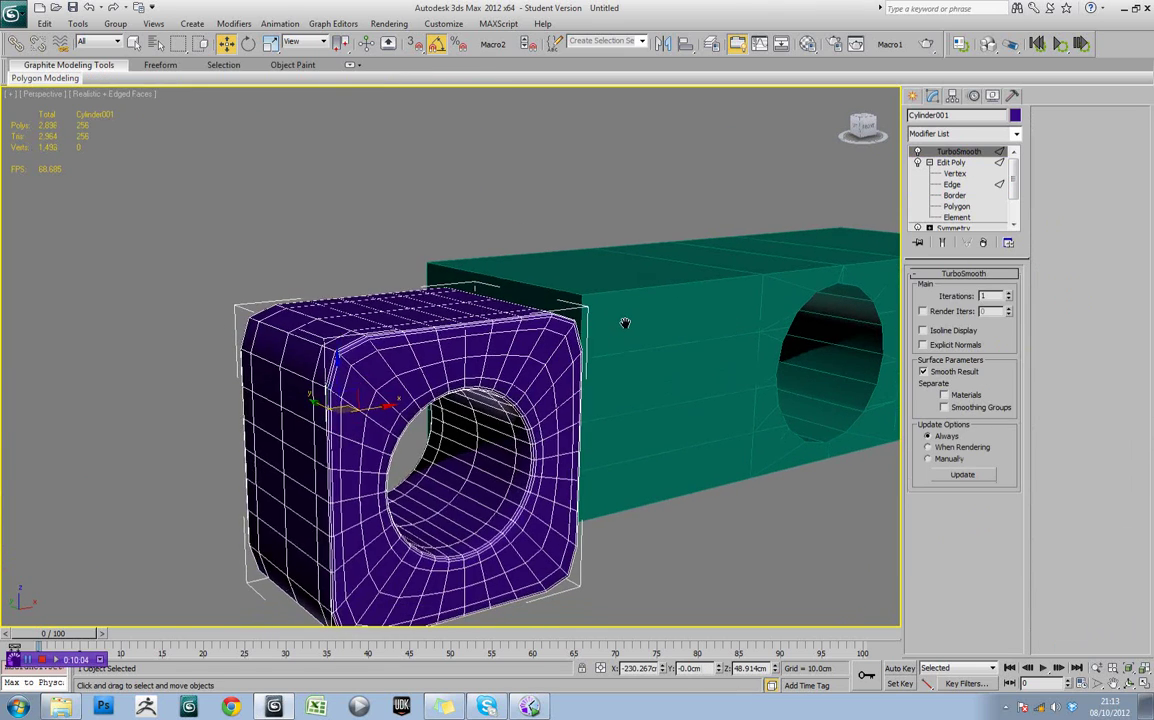
key(F4)
alt+middle_drag(641, 393, 624, 366)
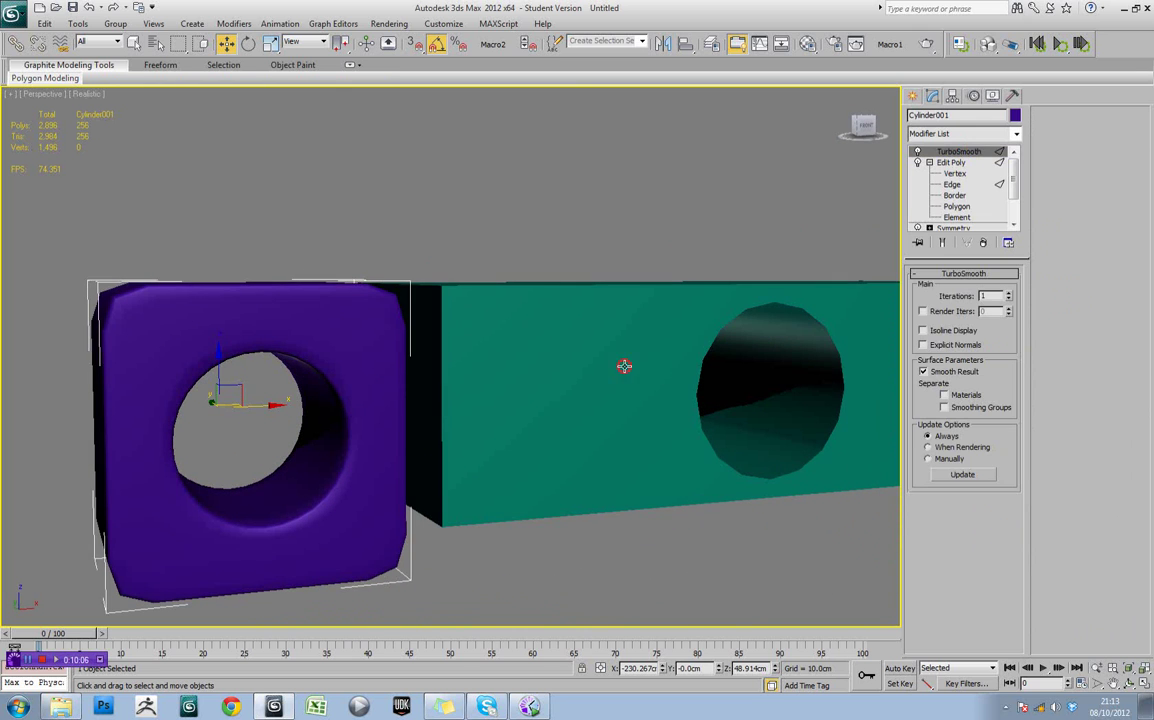
Apply a TurboSmooth modifier to the teal block and compare its hole with the purple block's
click(819, 325)
click(1016, 133)
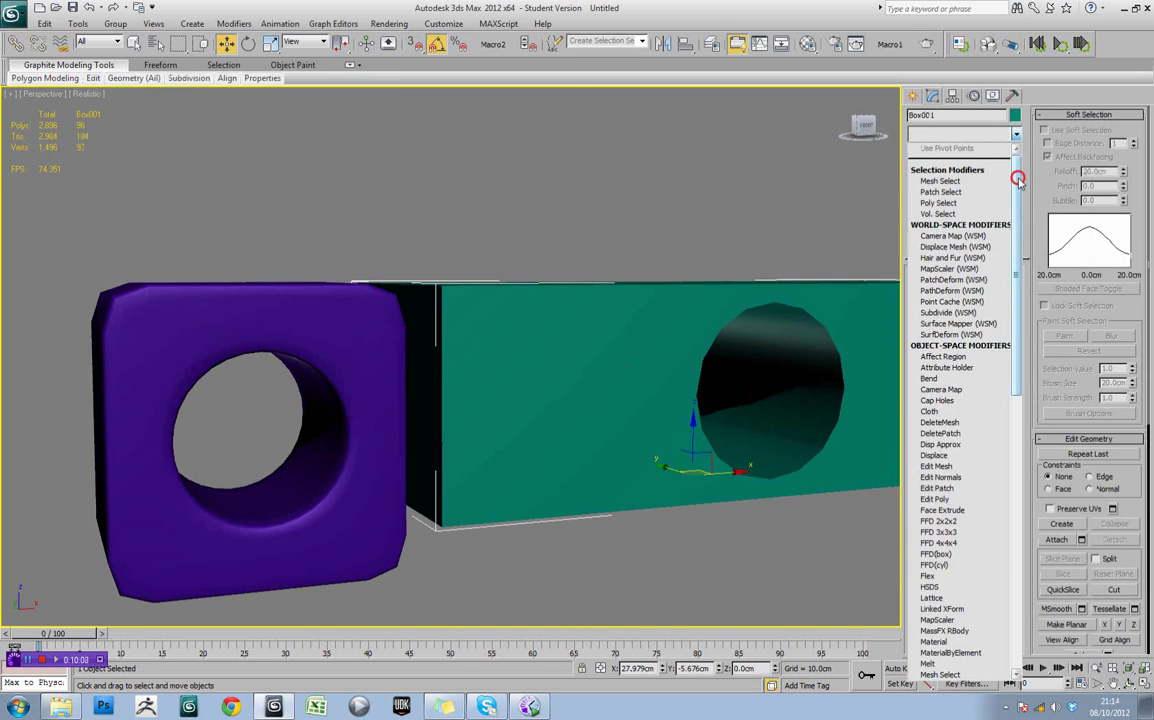
drag(1017, 178, 1017, 443)
click(975, 586)
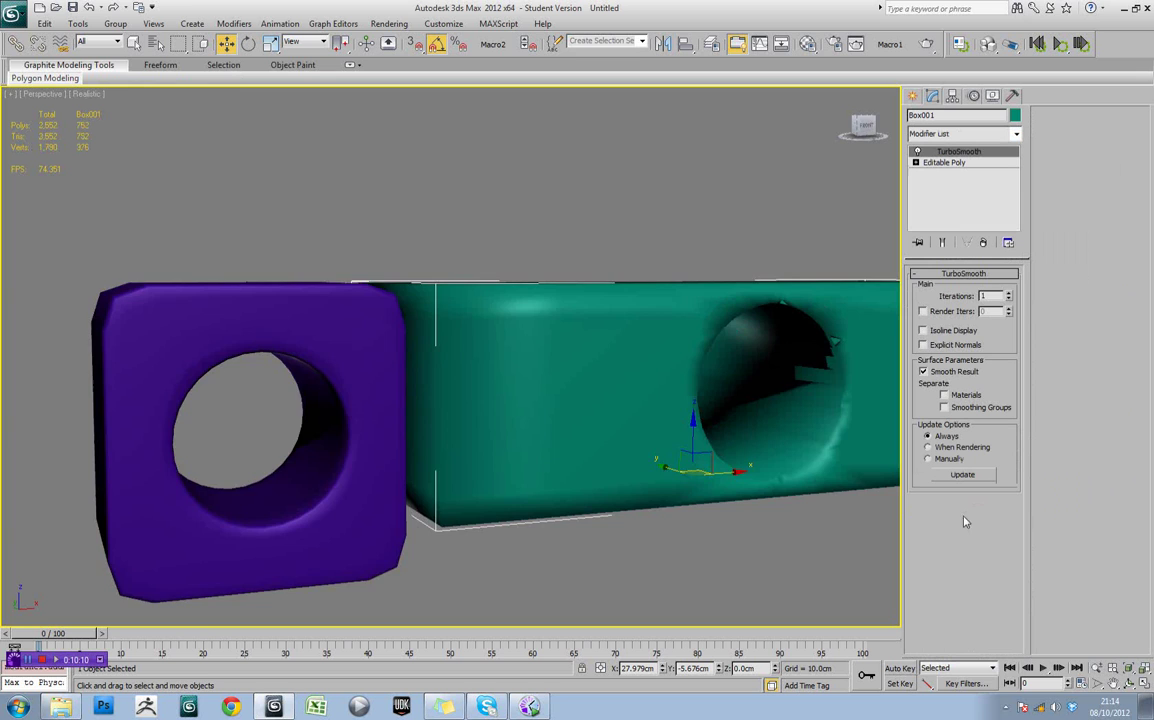
alt+middle_drag(870, 470, 837, 427)
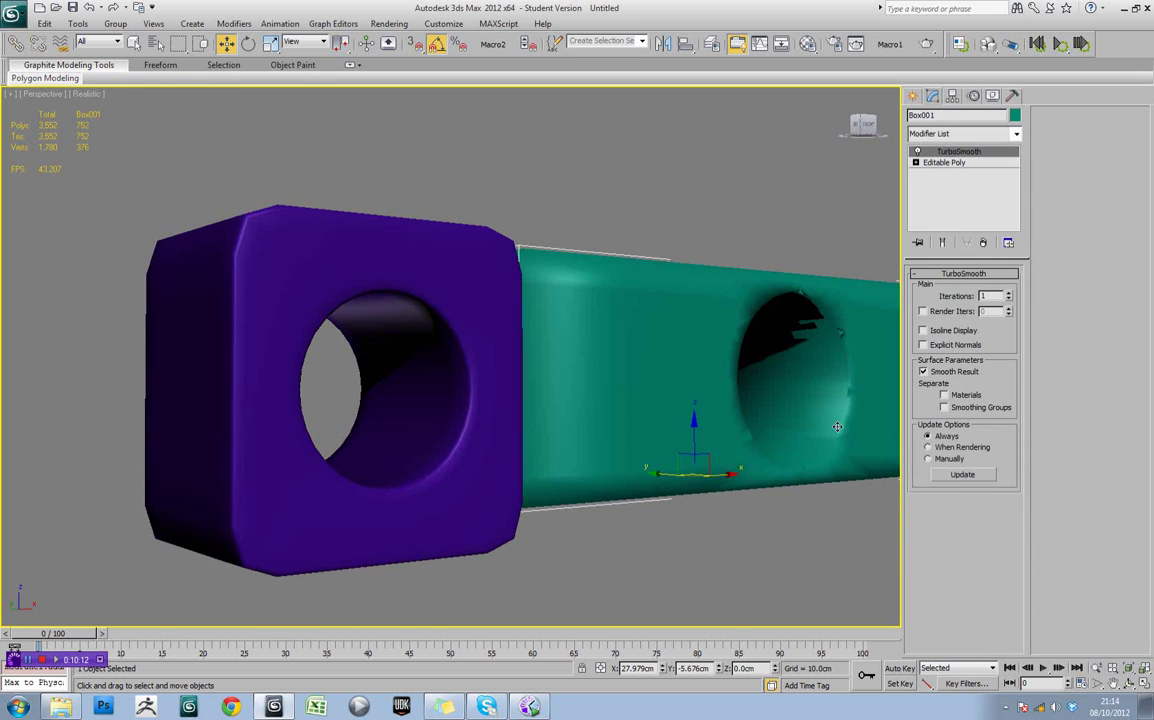
Reselect the purple block and inspect its smoothed mesh with and without wireframe edges
click(456, 299)
key(F4)
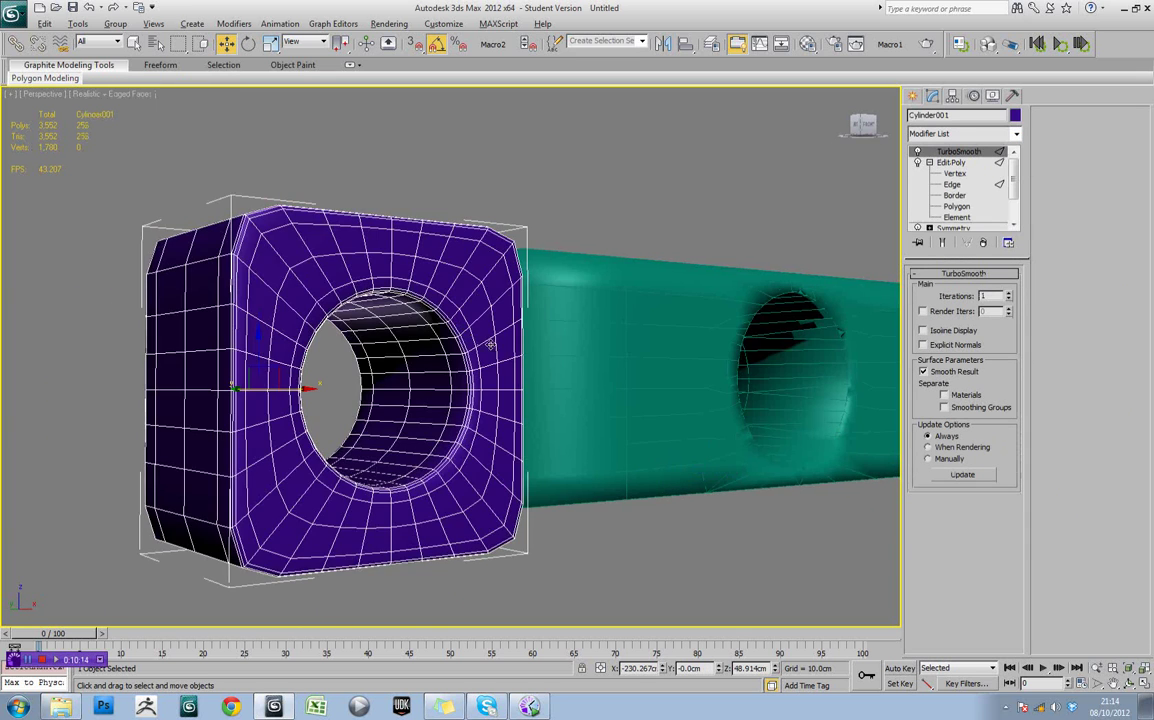
alt+middle_drag(491, 344, 453, 356)
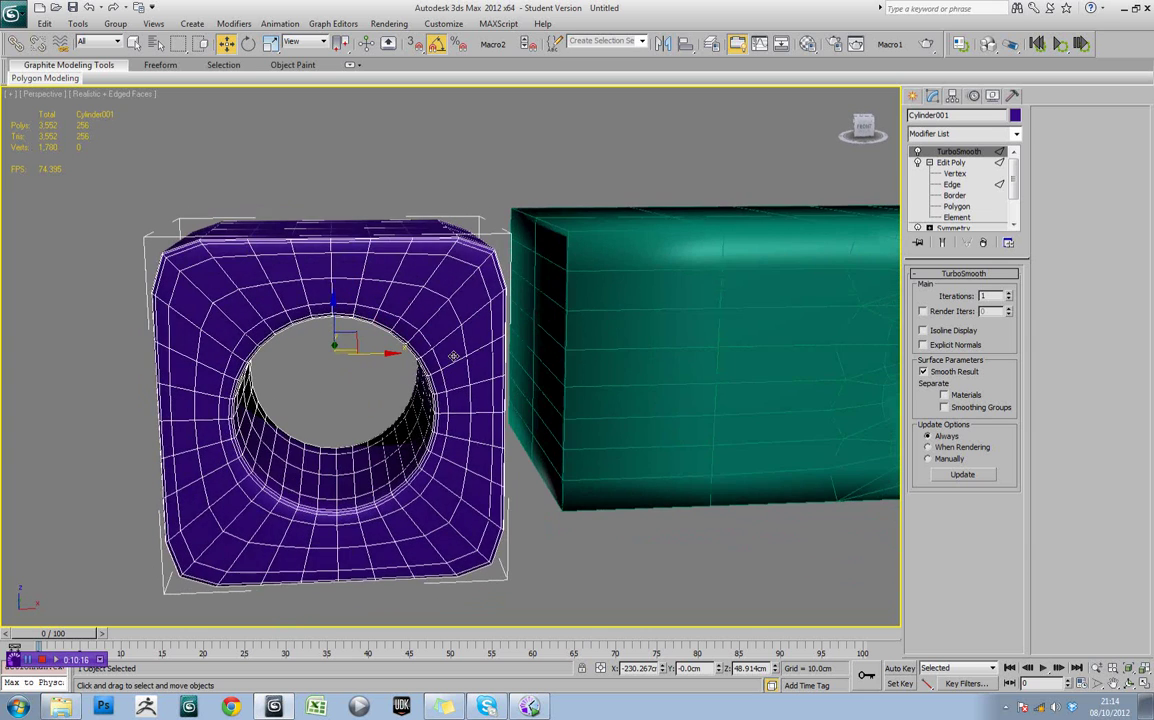
key(F4)
Reenter edge editing in the purple block's Edit Poly modifier and compare its corners with and without the end result
click(952, 185)
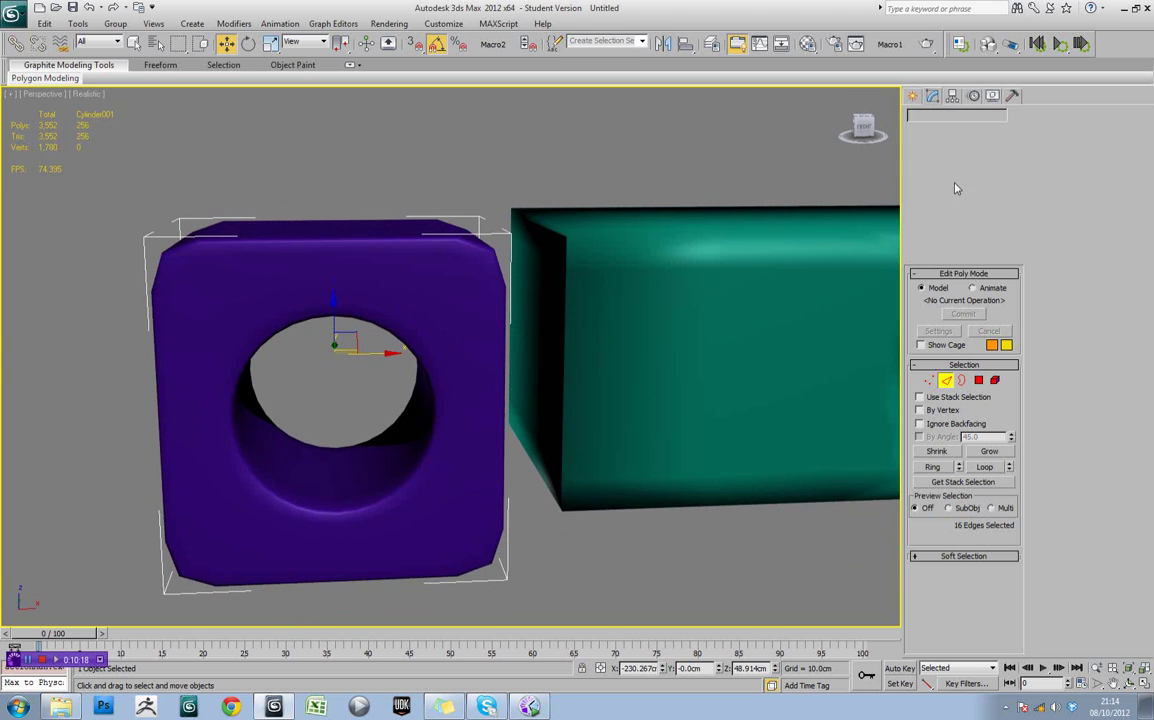
mouse_move(593, 302)
alt+middle_down()
mouse_move(549, 309)
mouse_move(581, 305)
alt+middle_up()
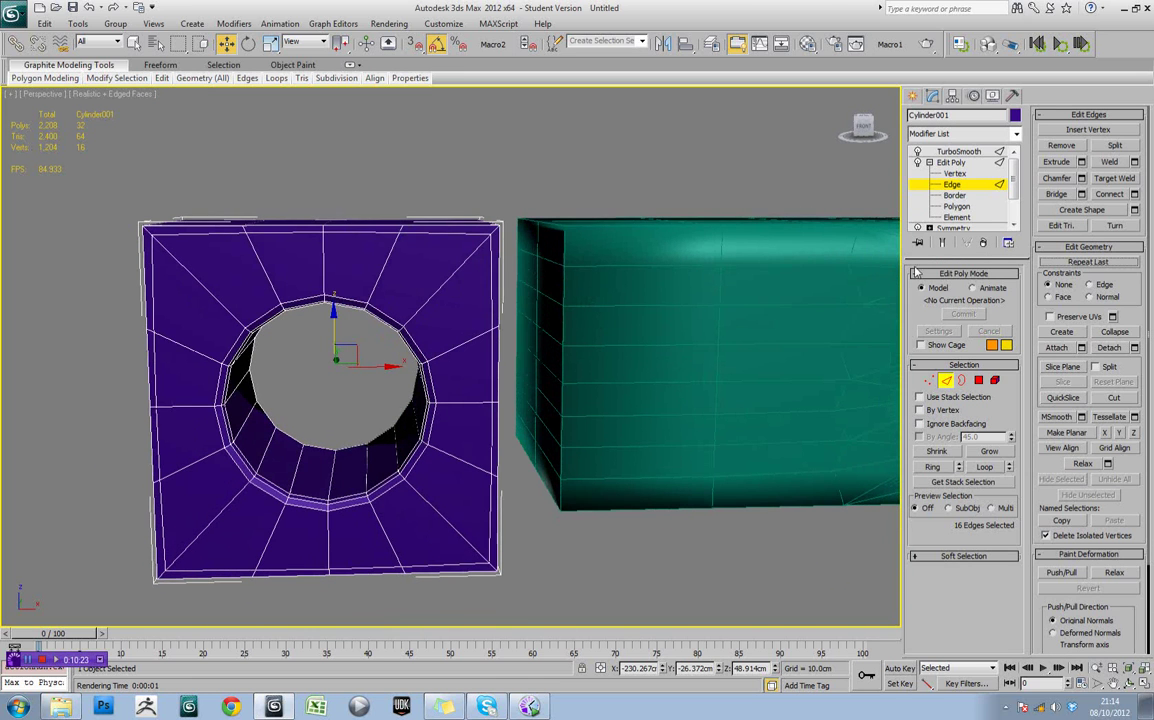
click(941, 243)
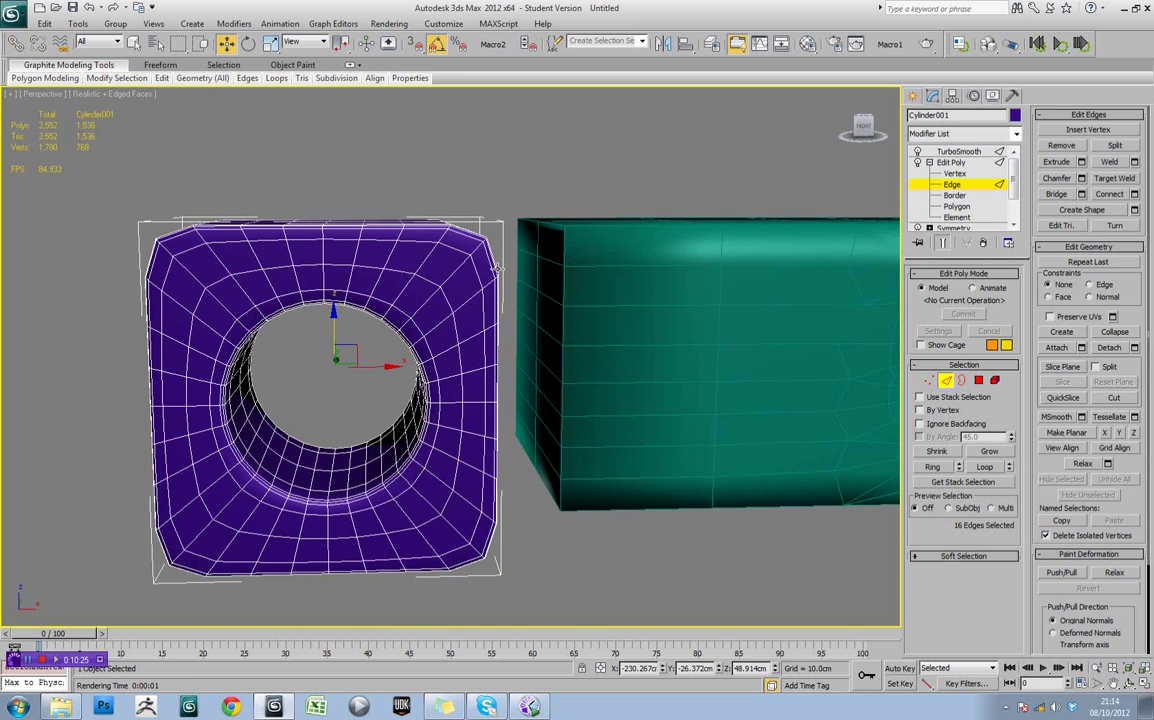
click(943, 244)
Add Swift Loop edge loops beside the diagonal edges running from the hole to the purple block's four corners
scroll(520, 315, up, 5)
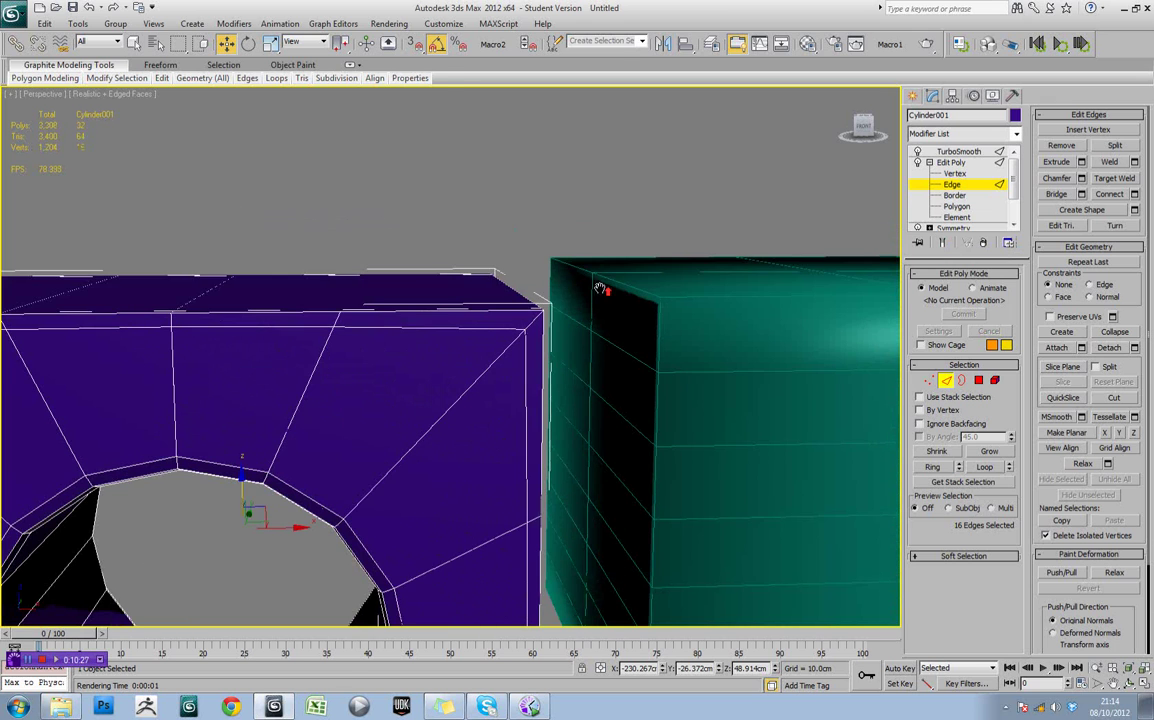
alt+middle_drag(517, 326, 516, 333)
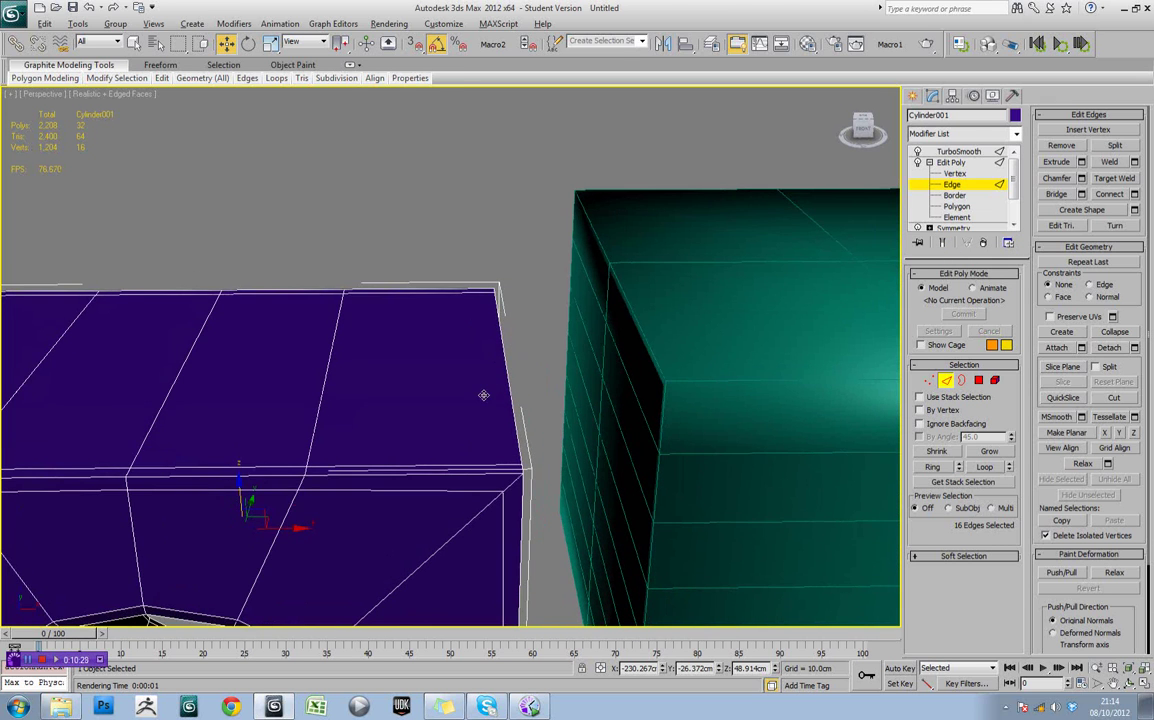
alt+middle_drag(484, 396, 400, 300)
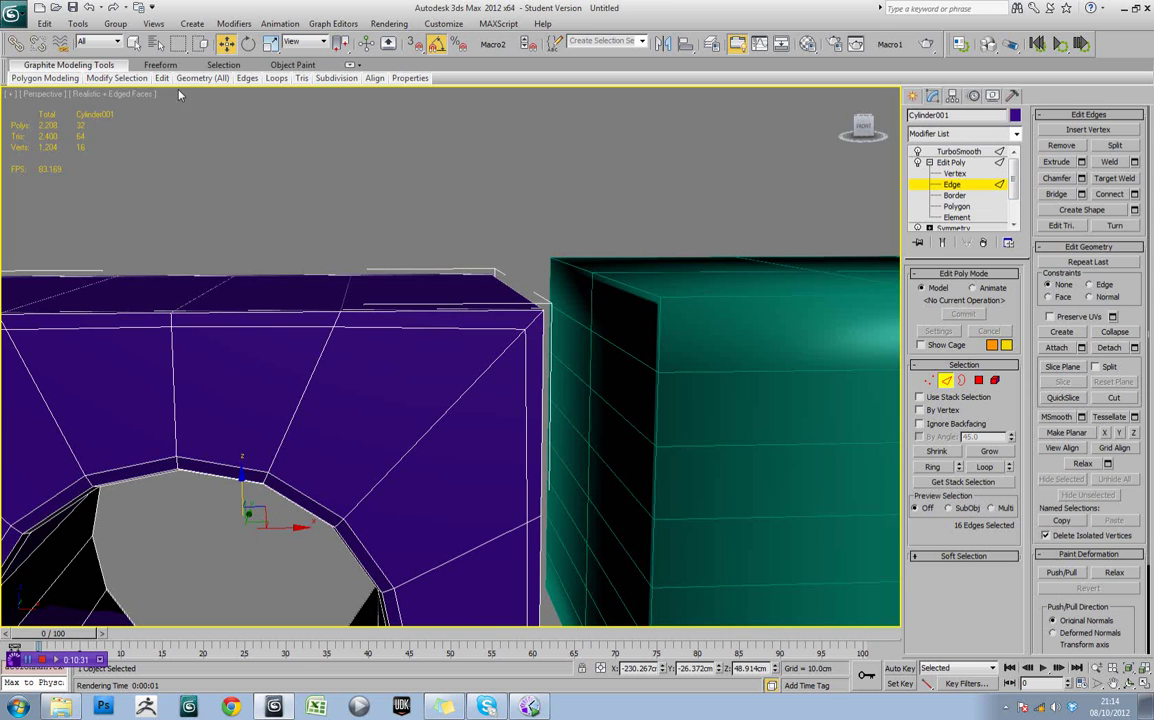
mouse_move(163, 80)
click(150, 104)
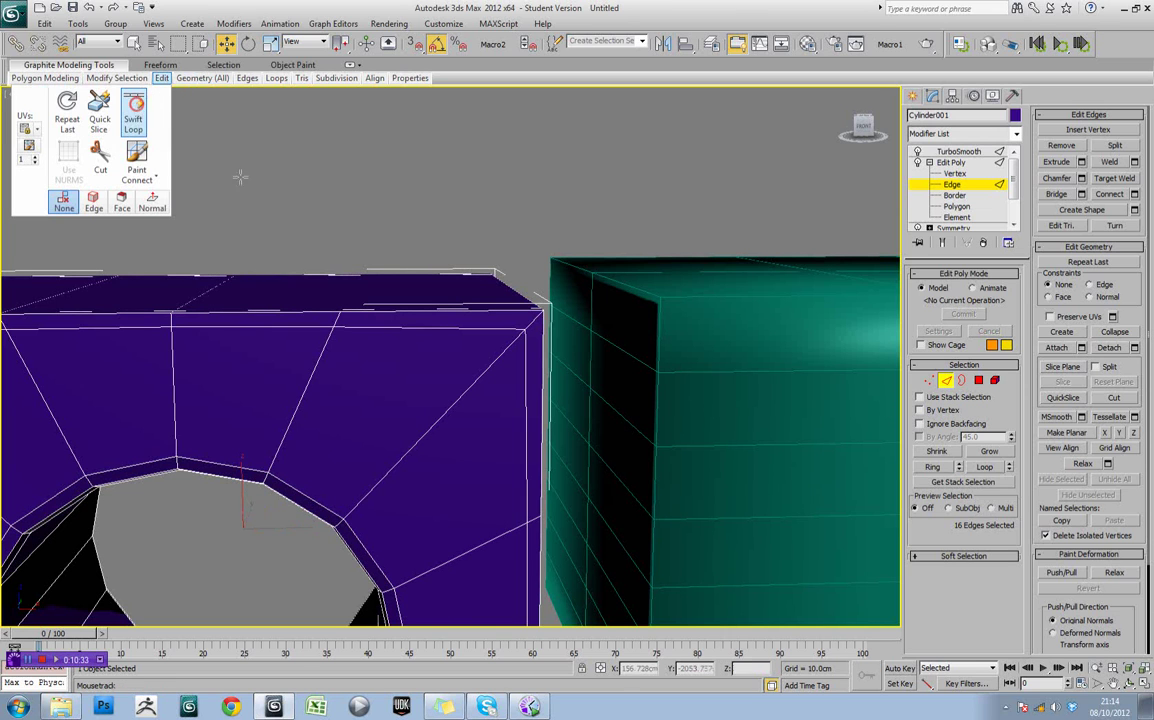
click(526, 335)
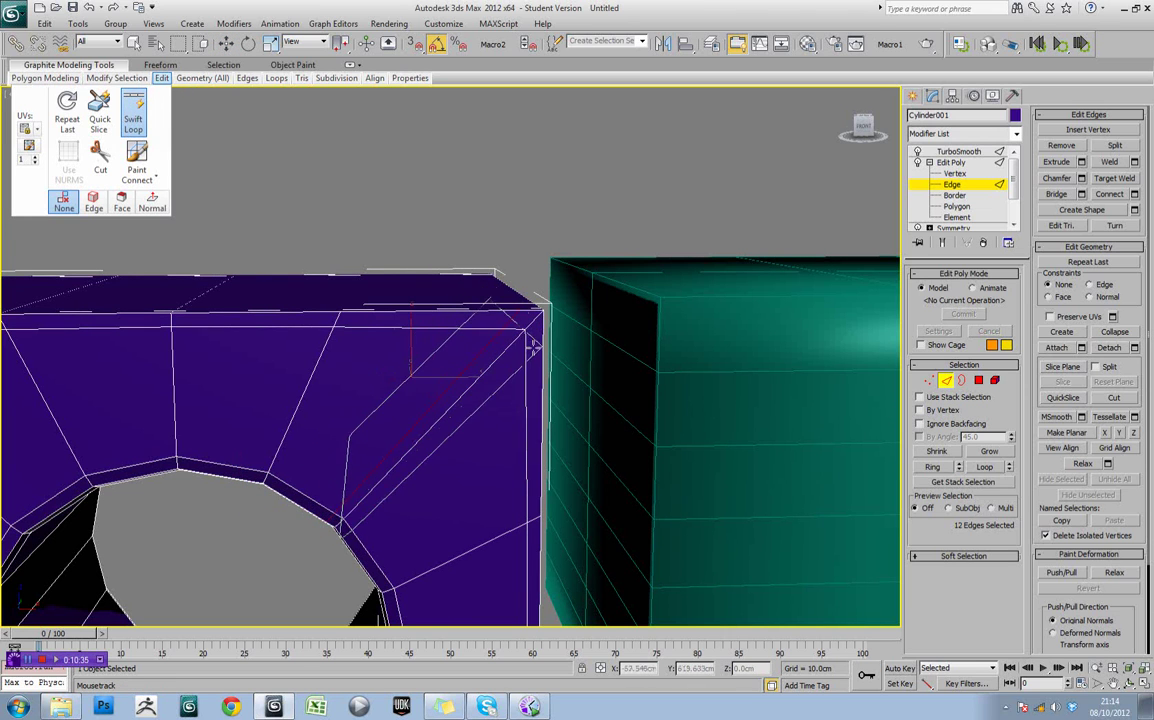
alt+middle_drag(551, 488, 551, 432)
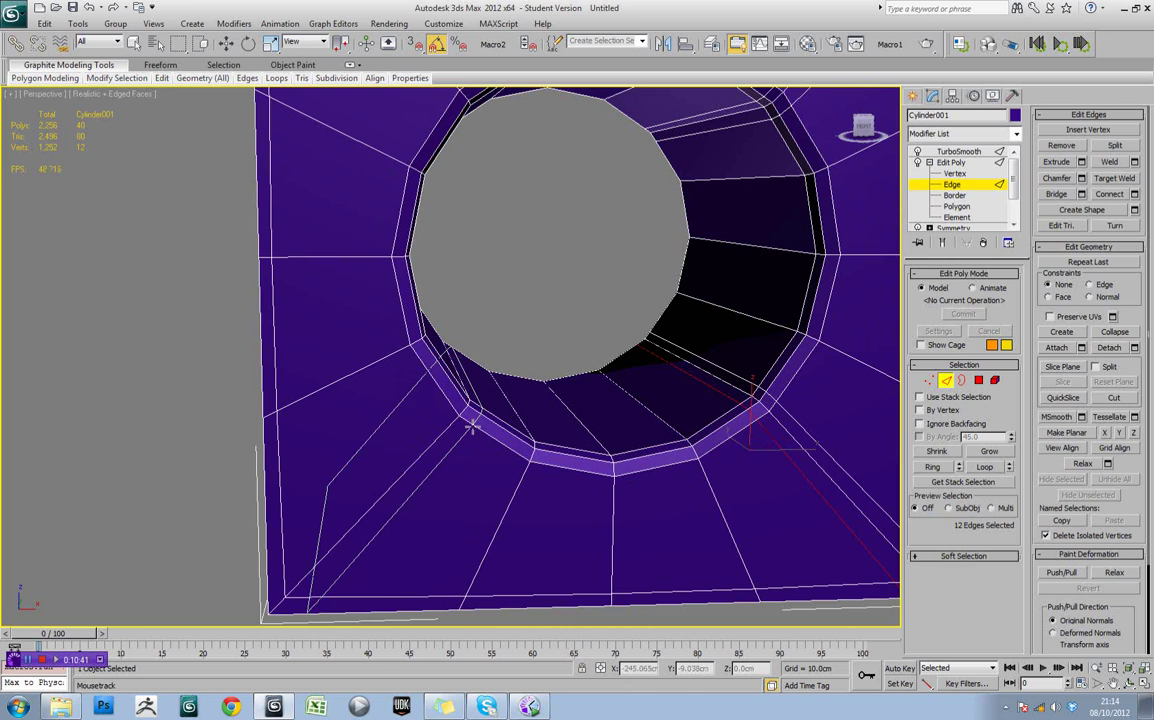
click(470, 426)
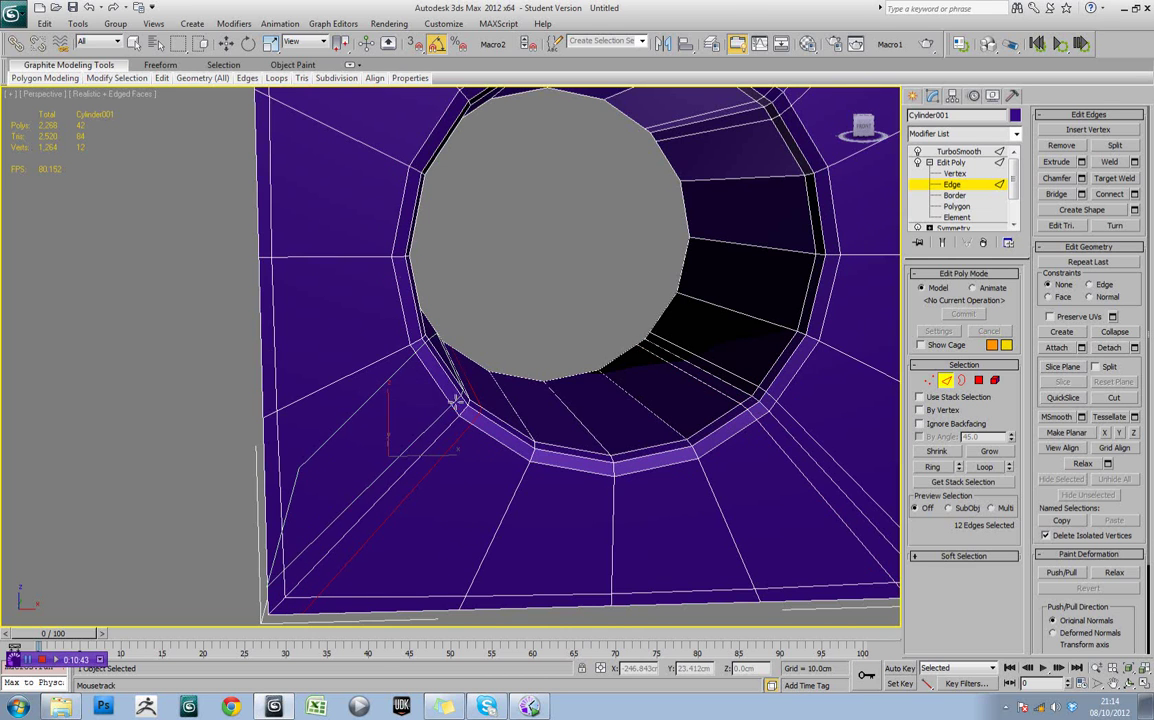
middle_drag(469, 296, 464, 419)
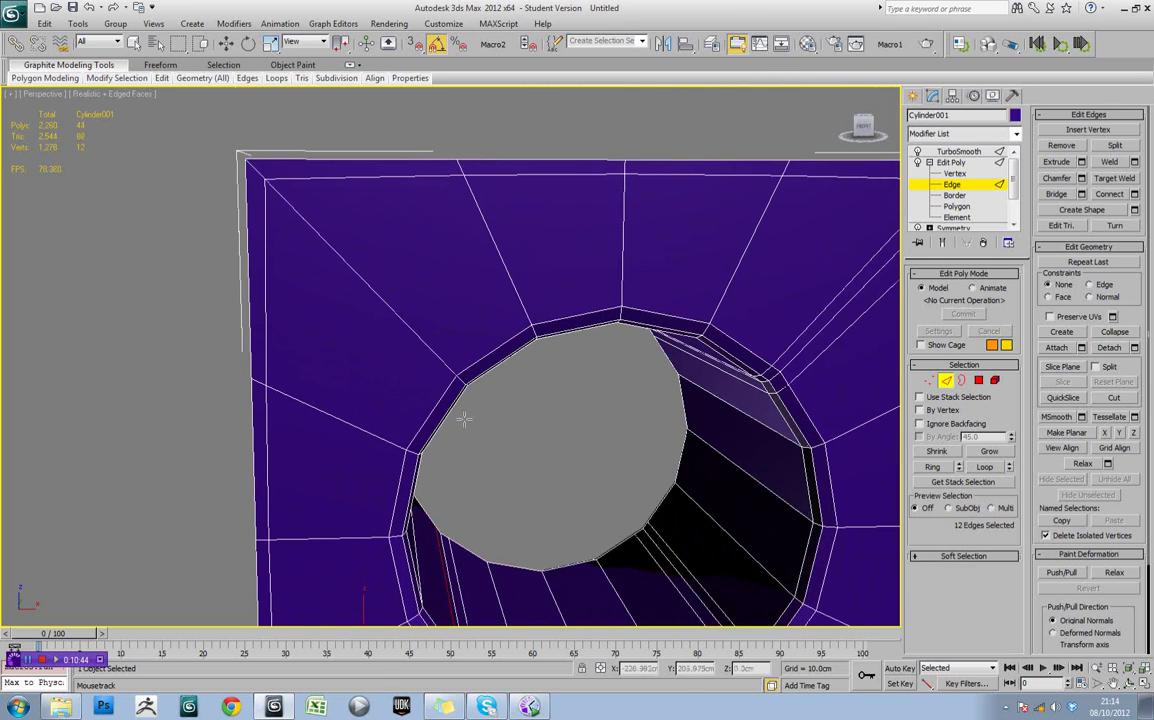
click(478, 365)
right_click(478, 365)
Return to the purple block's TurboSmooth level and inspect its corners in shaded view without wireframe edges
click(956, 152)
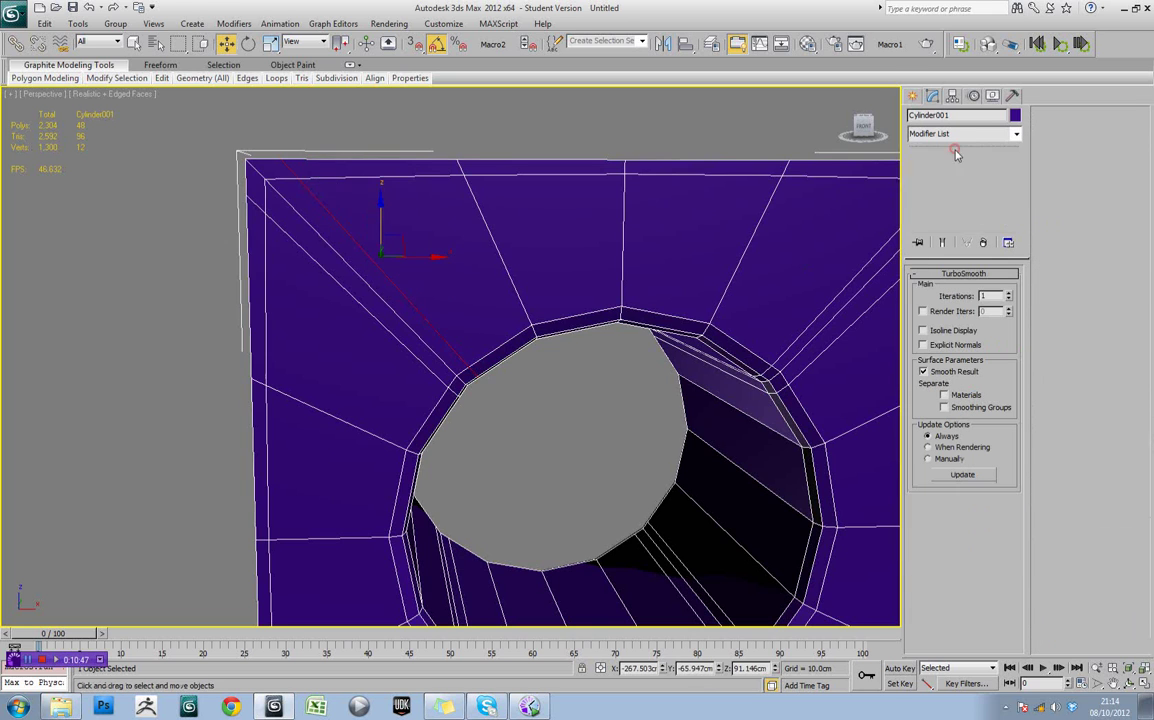
middle_drag(625, 272, 602, 311)
scroll(590, 260, down, 4)
key(F4)
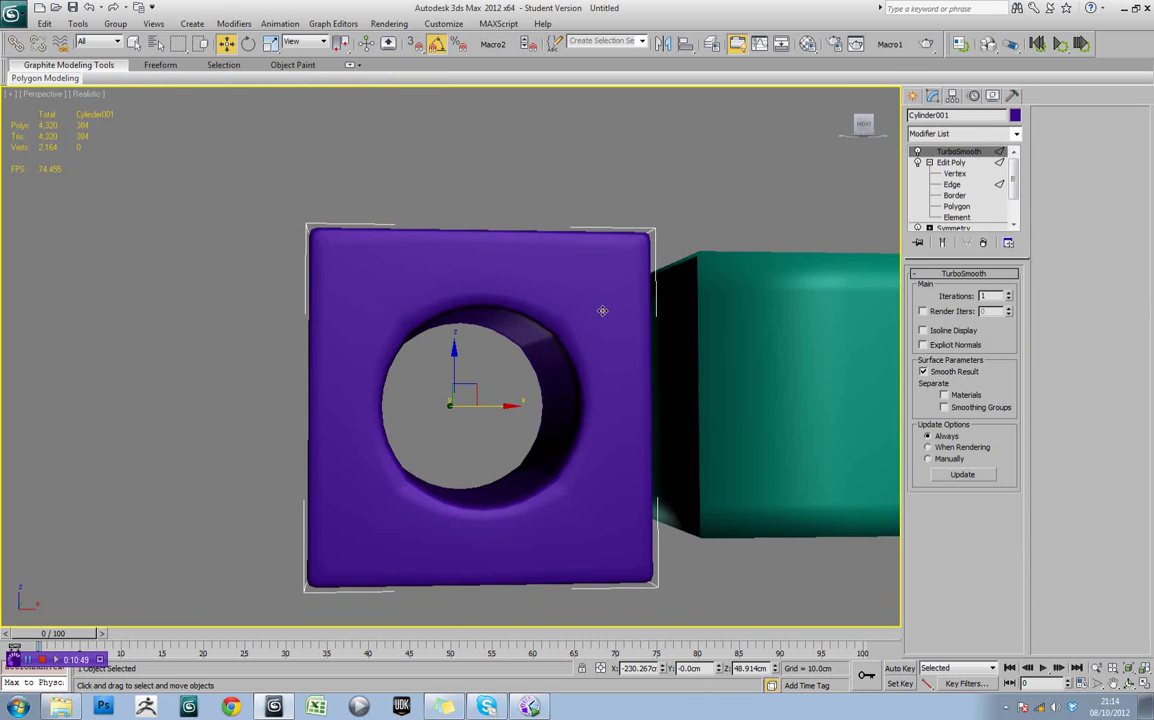
alt+middle_drag(399, 329, 531, 333)
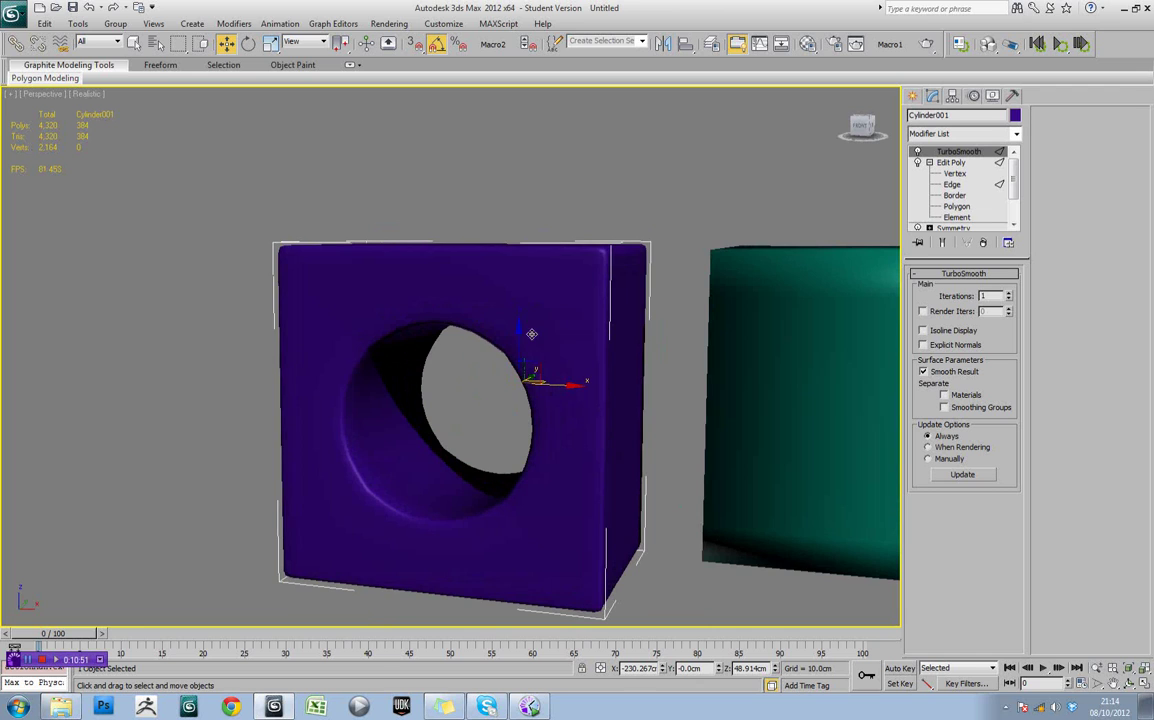
alt+middle_drag(564, 566, 395, 532)
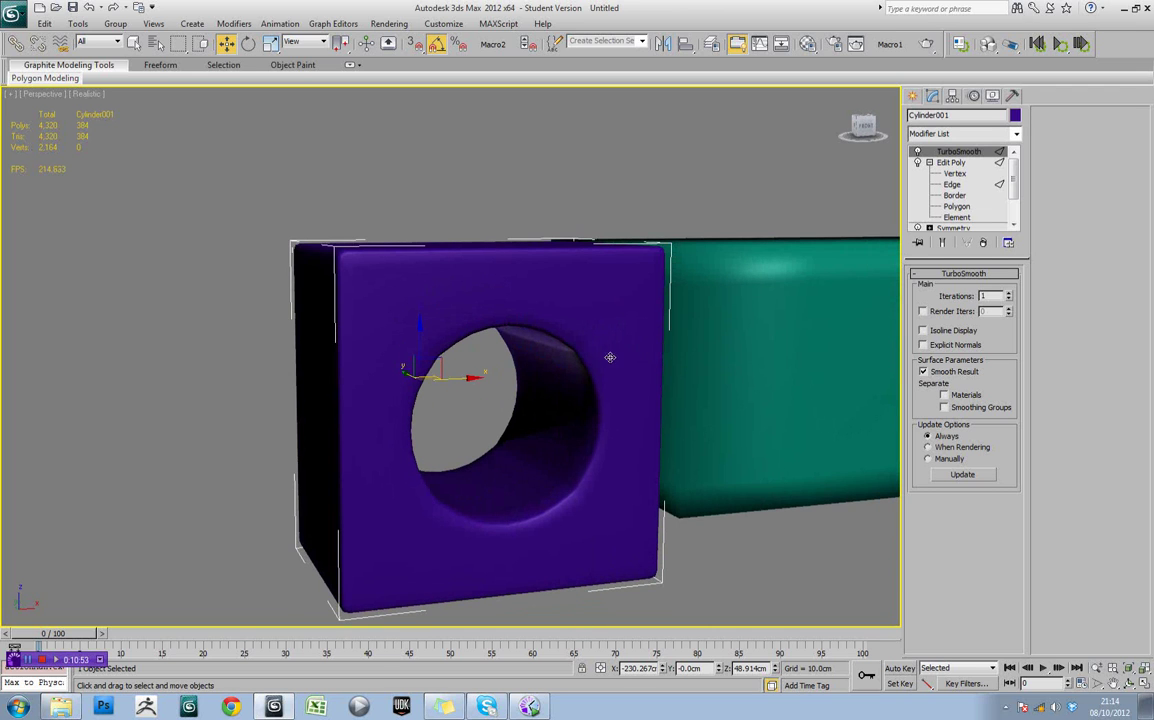
Undo the Swift Loop edges added around the purple block's corners
key(ctrl+z)
key(ctrl+z)
key(ctrl+z)
key(ctrl+z)
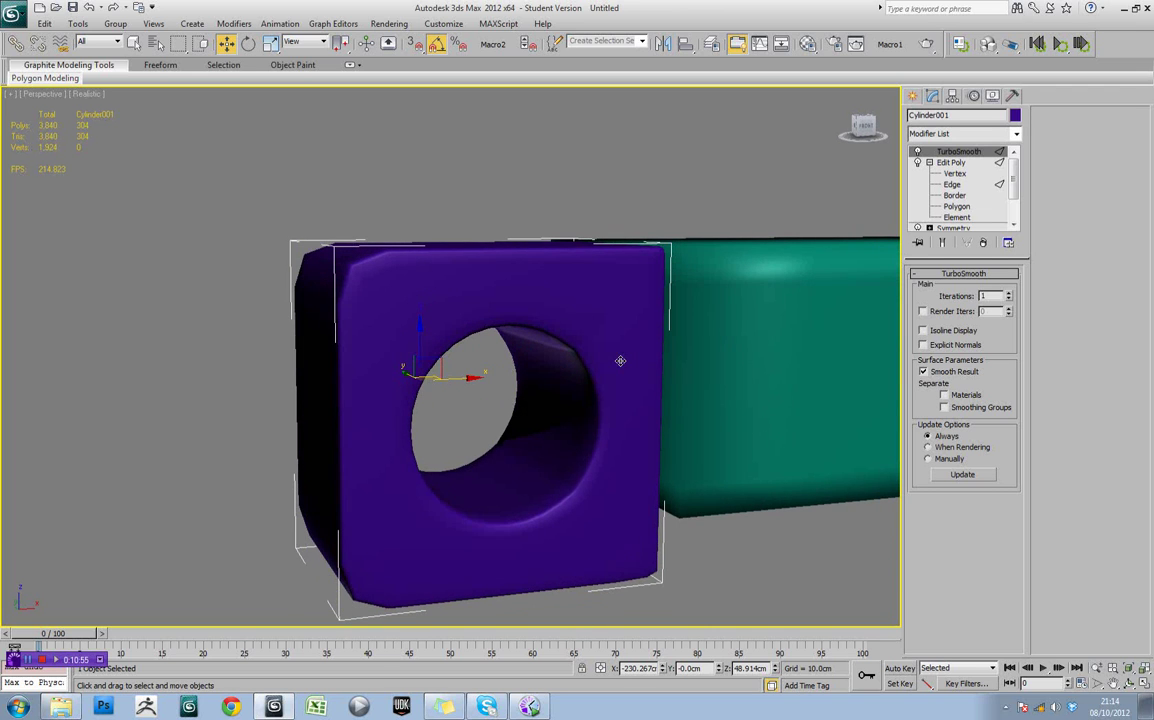
key(ctrl+z)
key(ctrl+z)
alt+middle_drag(620, 361, 598, 363)
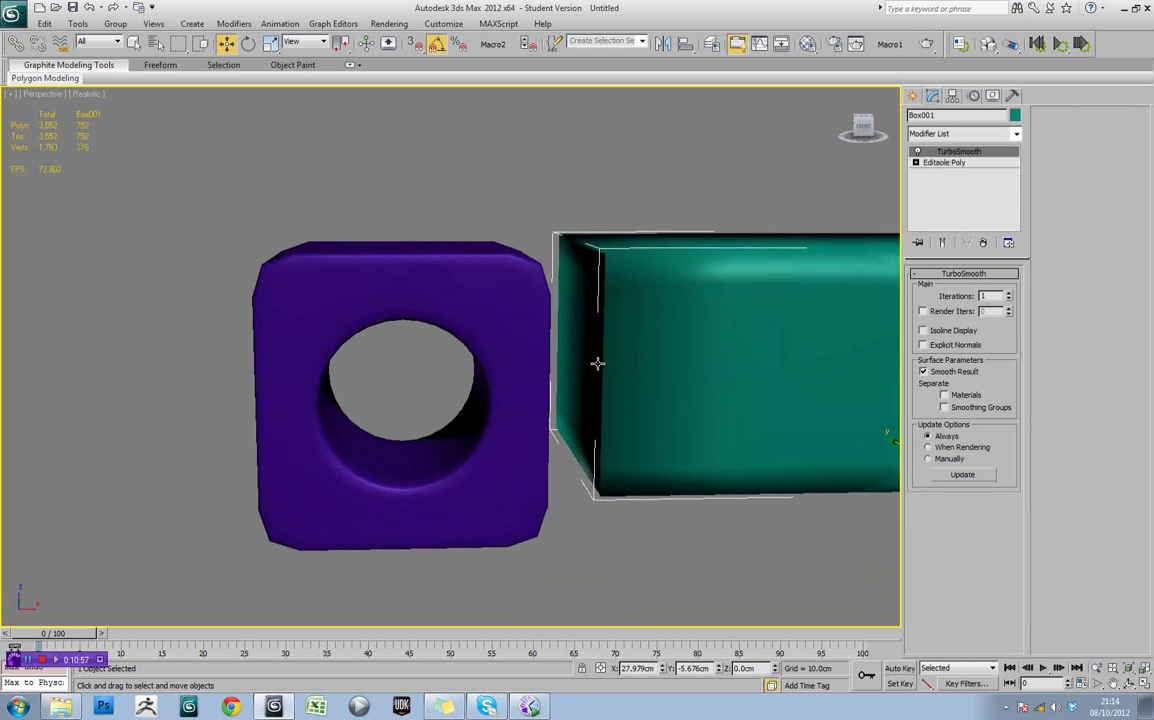
Reselect the purple block and reenter edge editing in its Edit Poly modifier with wireframe edges shown
key(F4)
click(523, 345)
click(523, 344)
key(F4)
scroll(530, 342, up, 3)
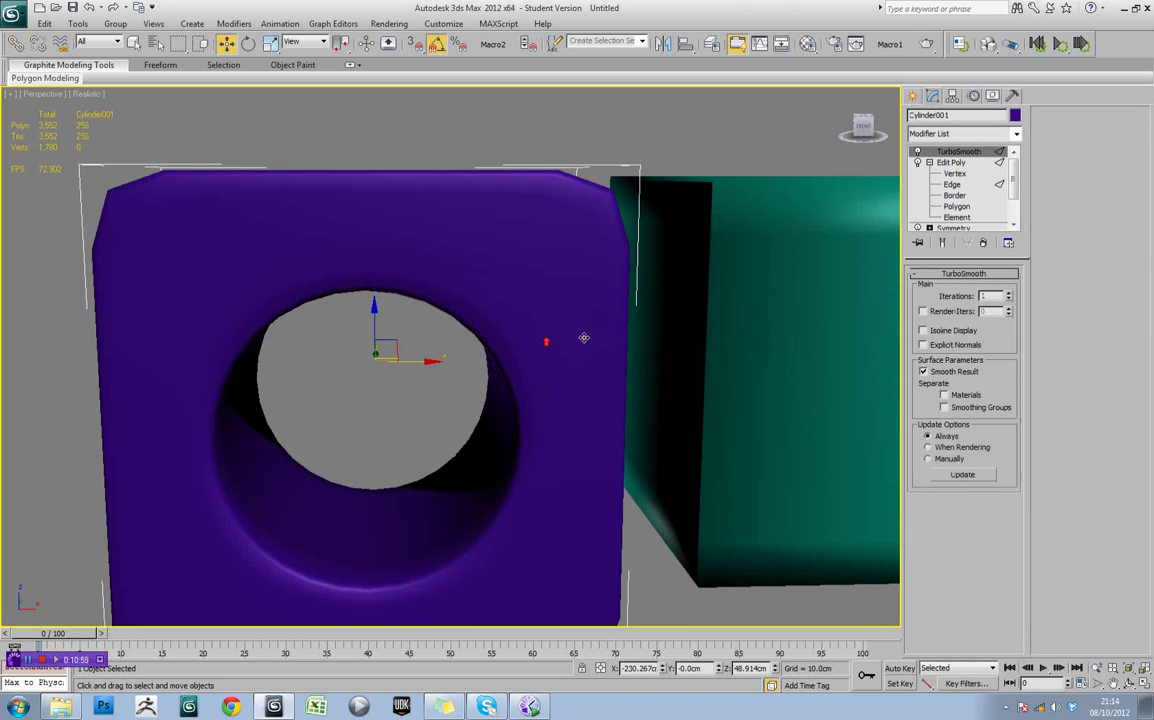
click(952, 184)
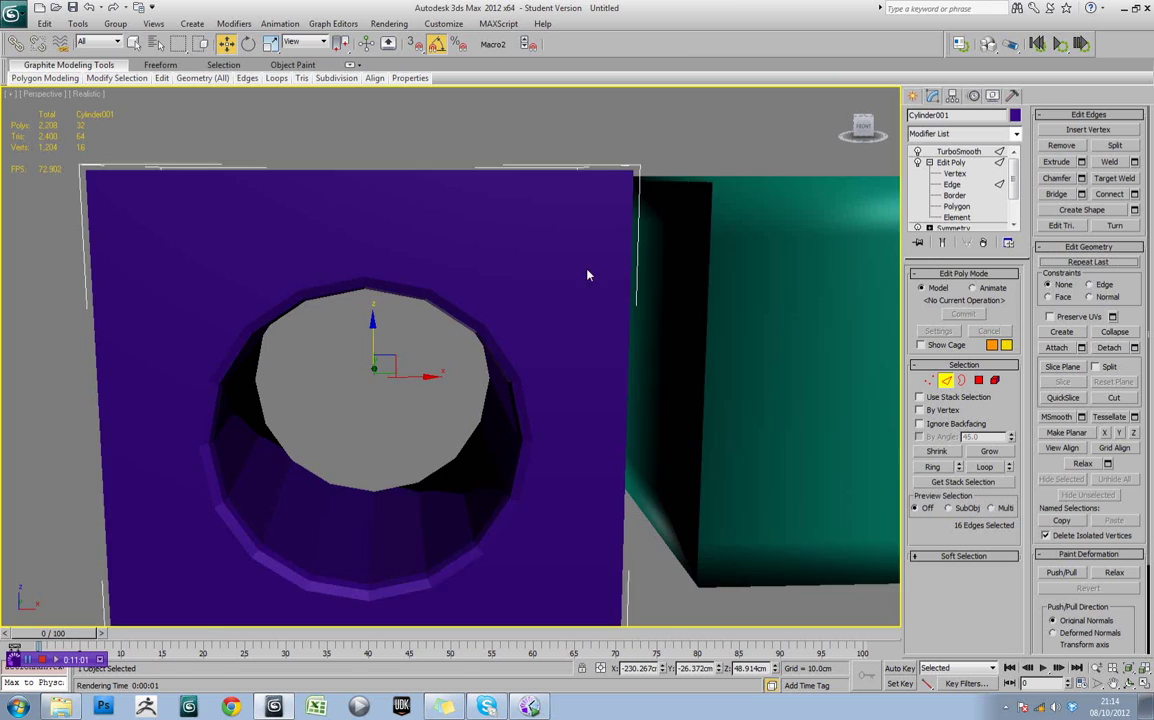
key(F4)
alt+middle_drag(592, 317, 525, 327)
Select the five-edge run crossing the block's side face below the upper corner and raise it to about Z 104.66 cm
click(502, 330)
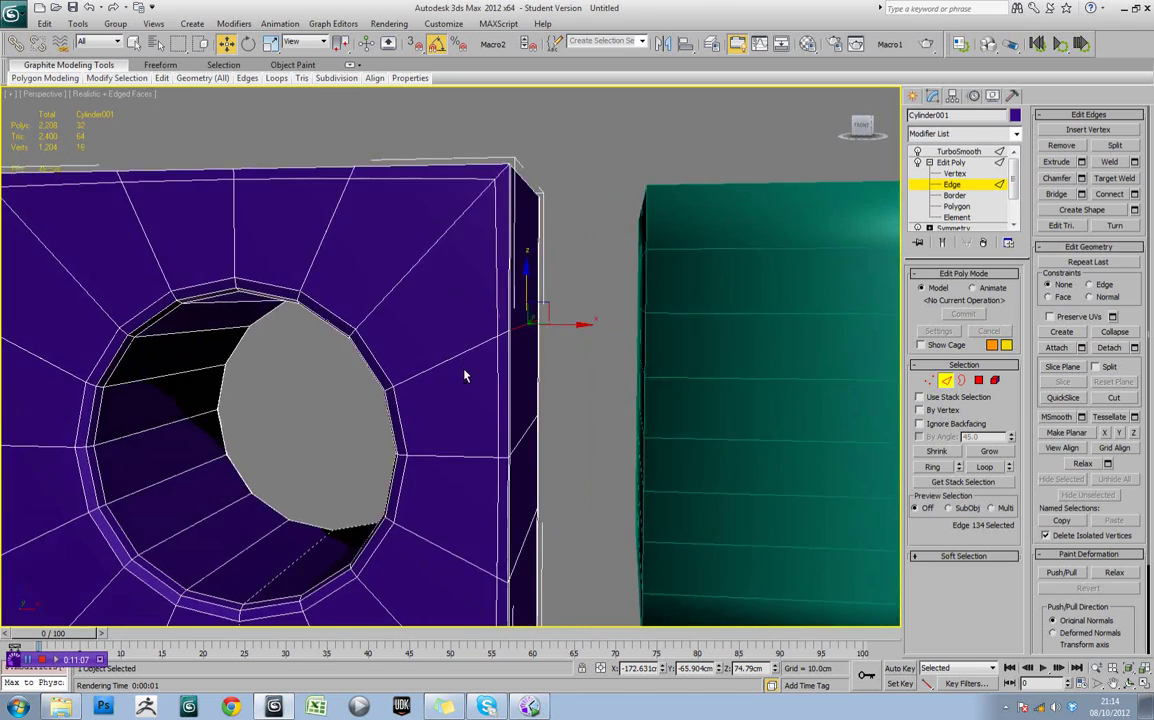
alt+middle_drag(466, 379, 479, 351)
scroll(479, 352, up, 3)
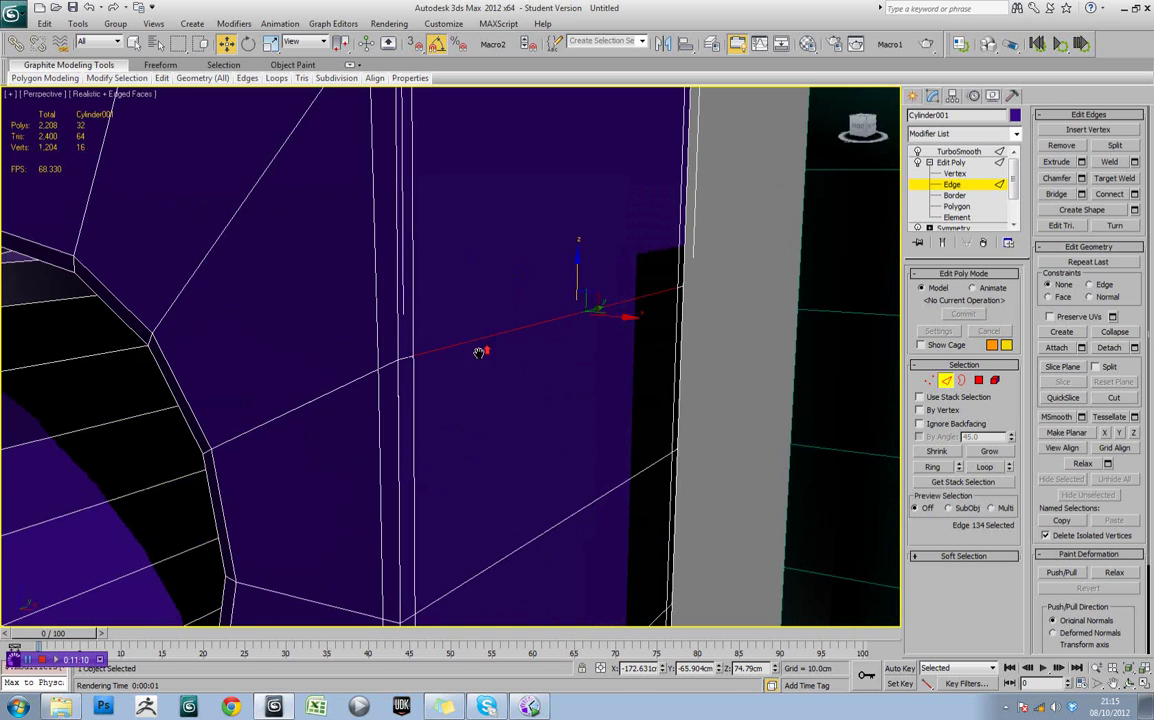
ctrl+click(405, 360)
ctrl+click(390, 365)
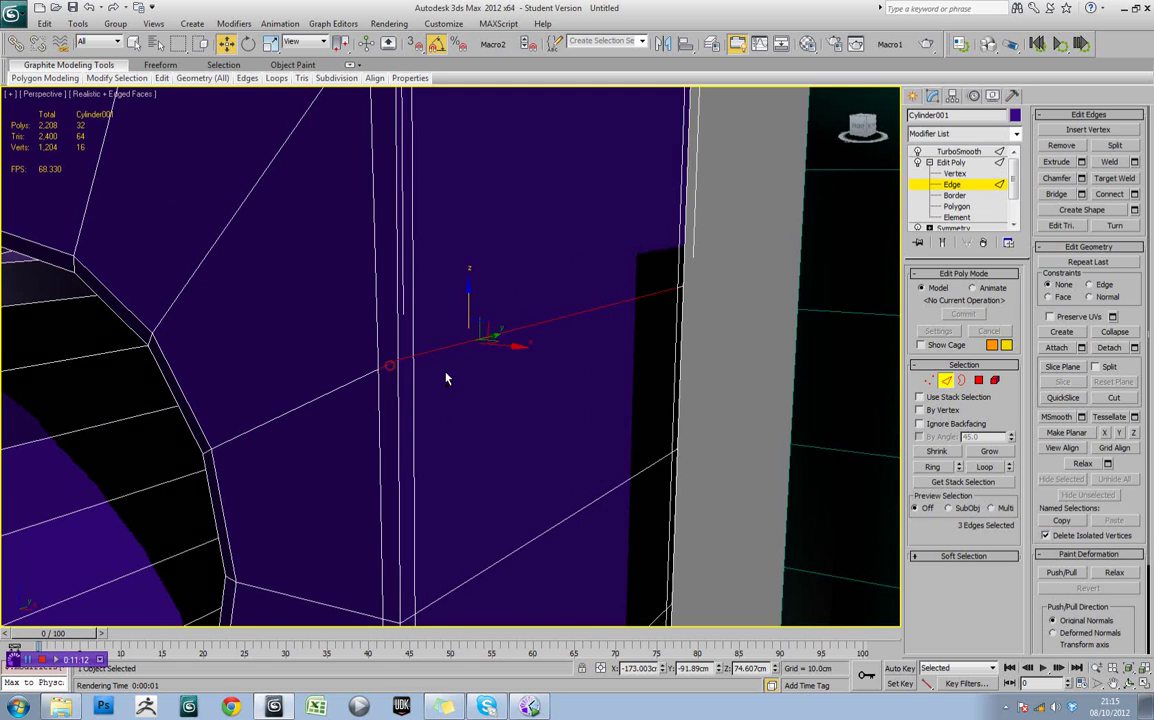
alt+middle_drag(659, 380, 533, 396)
scroll(533, 396, down, 3)
middle_drag(700, 404, 510, 366)
middle_drag(379, 380, 477, 358)
scroll(477, 358, up, 3)
alt+middle_drag(536, 381, 679, 400)
scroll(754, 331, up, 1)
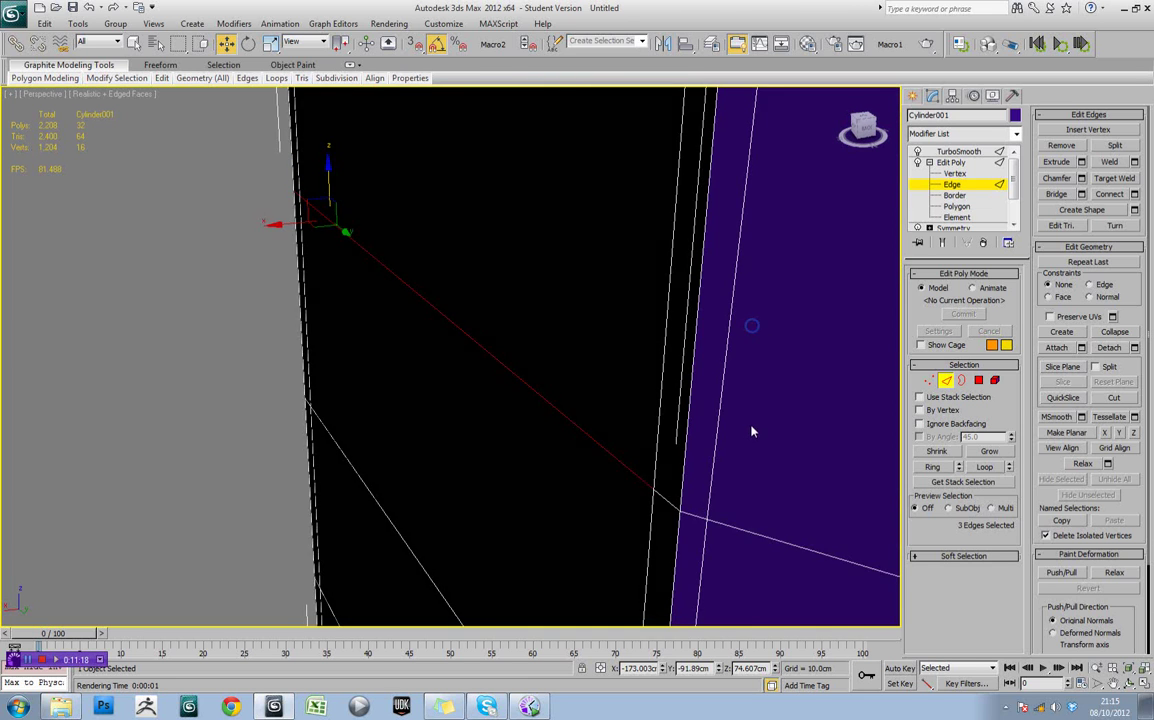
middle_drag(752, 432, 751, 390)
ctrl+click(665, 408)
ctrl+click(696, 417)
scroll(600, 375, down, 6)
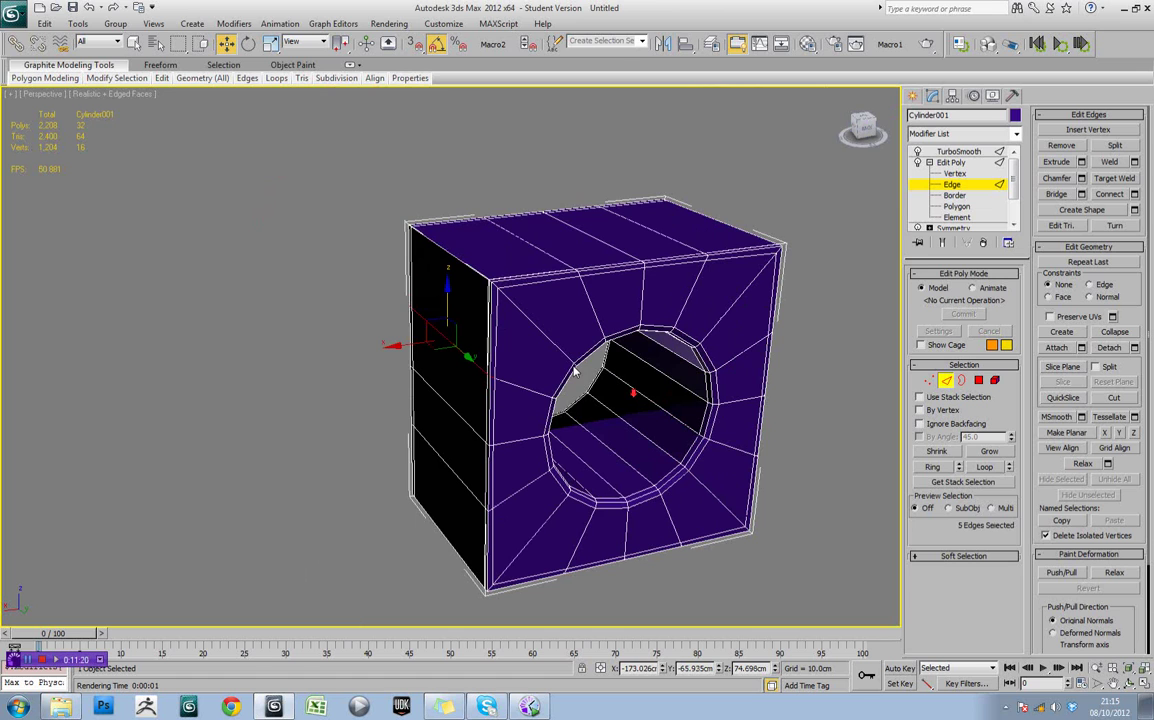
drag(455, 317, 467, 222)
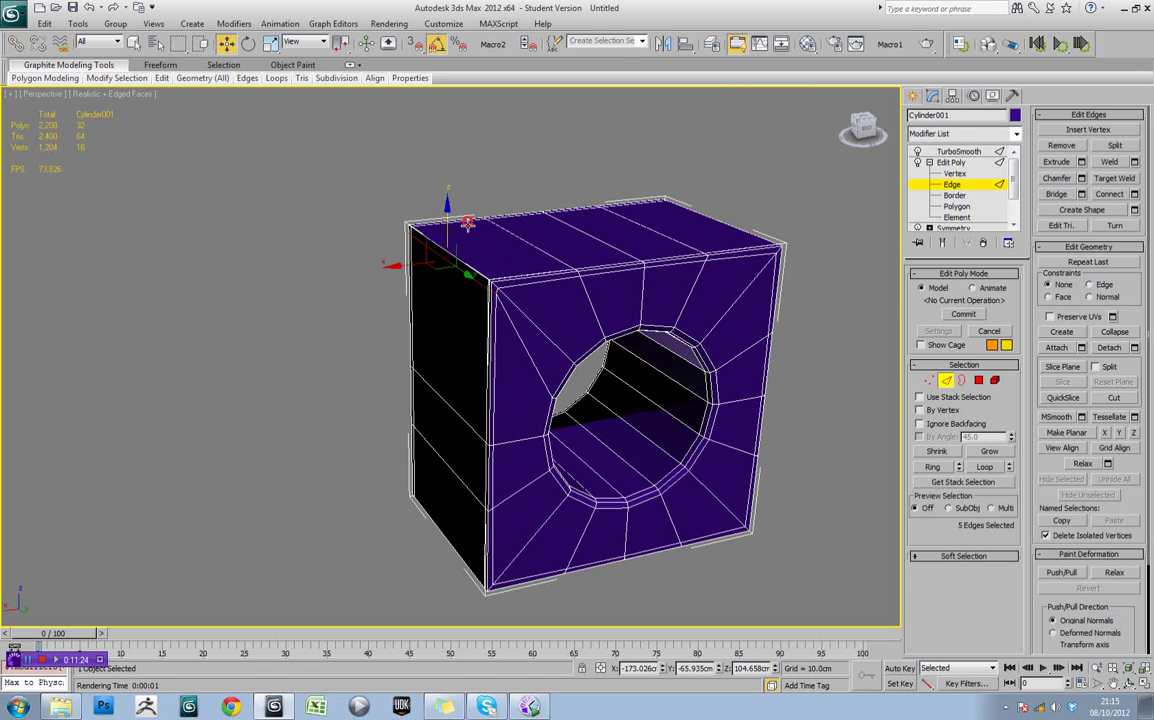
Select the five-edge run across the top face nearest the same corner and move it outward to about X -176.04 cm
scroll(563, 297, up, 10)
scroll(563, 297, down, 6)
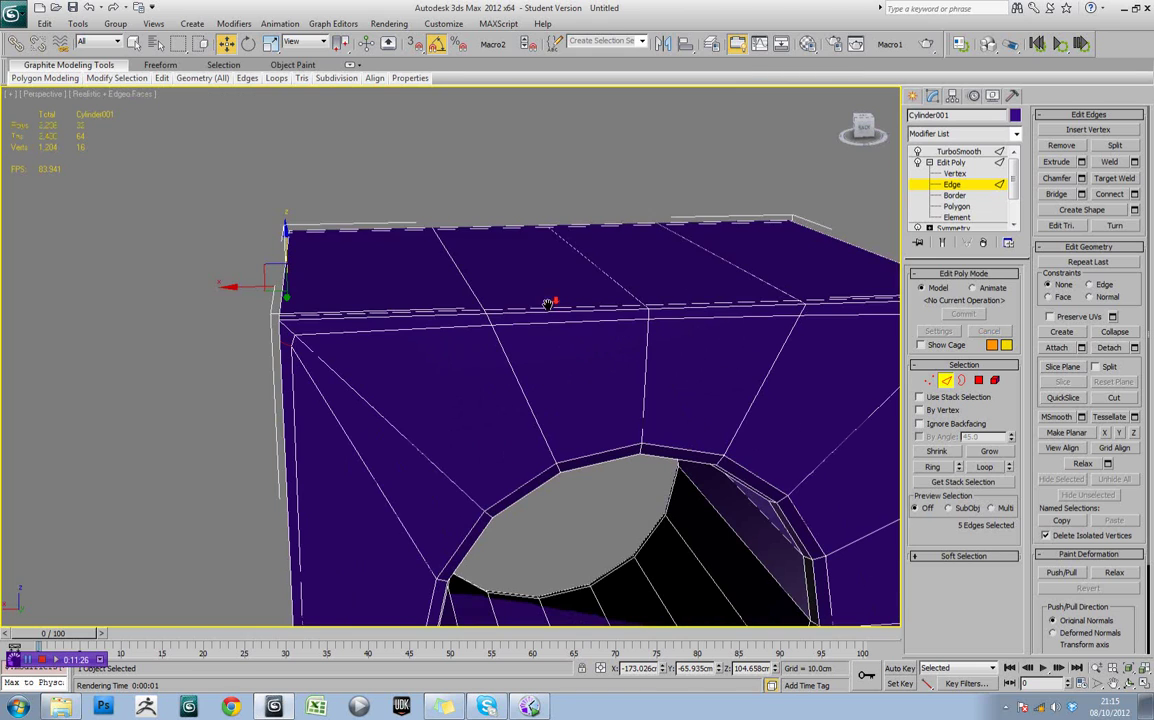
alt+middle_drag(487, 319, 709, 308)
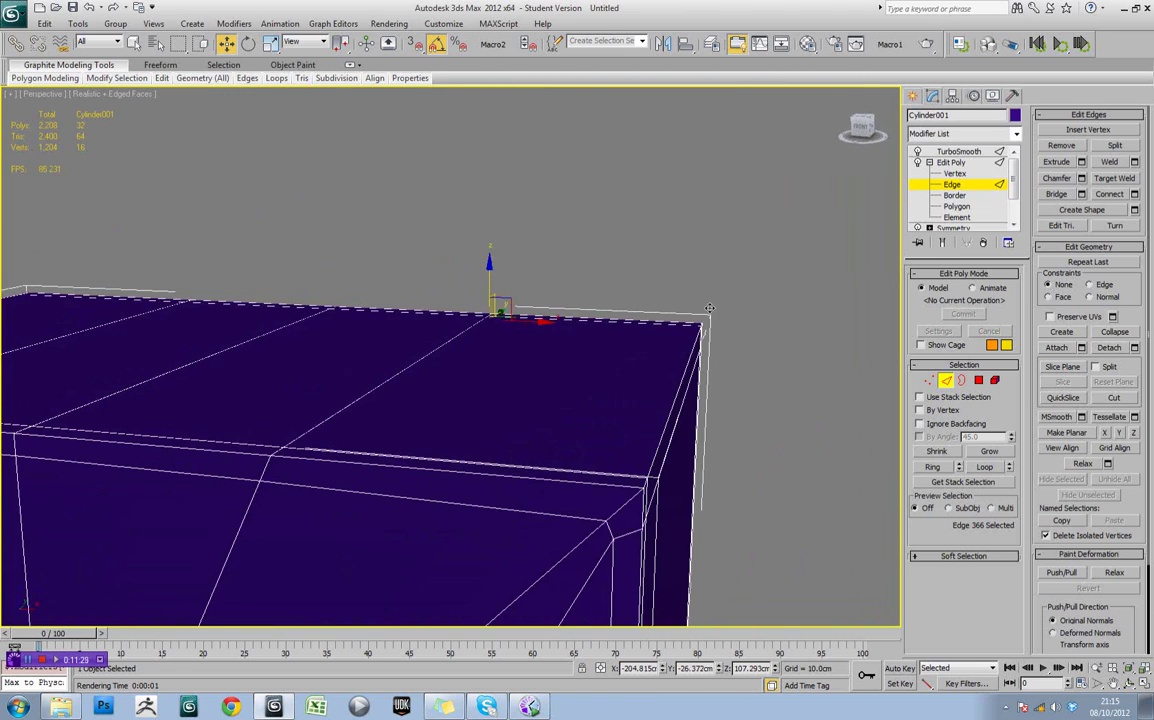
double_click(265, 466)
click(265, 467)
ctrl+click(282, 455)
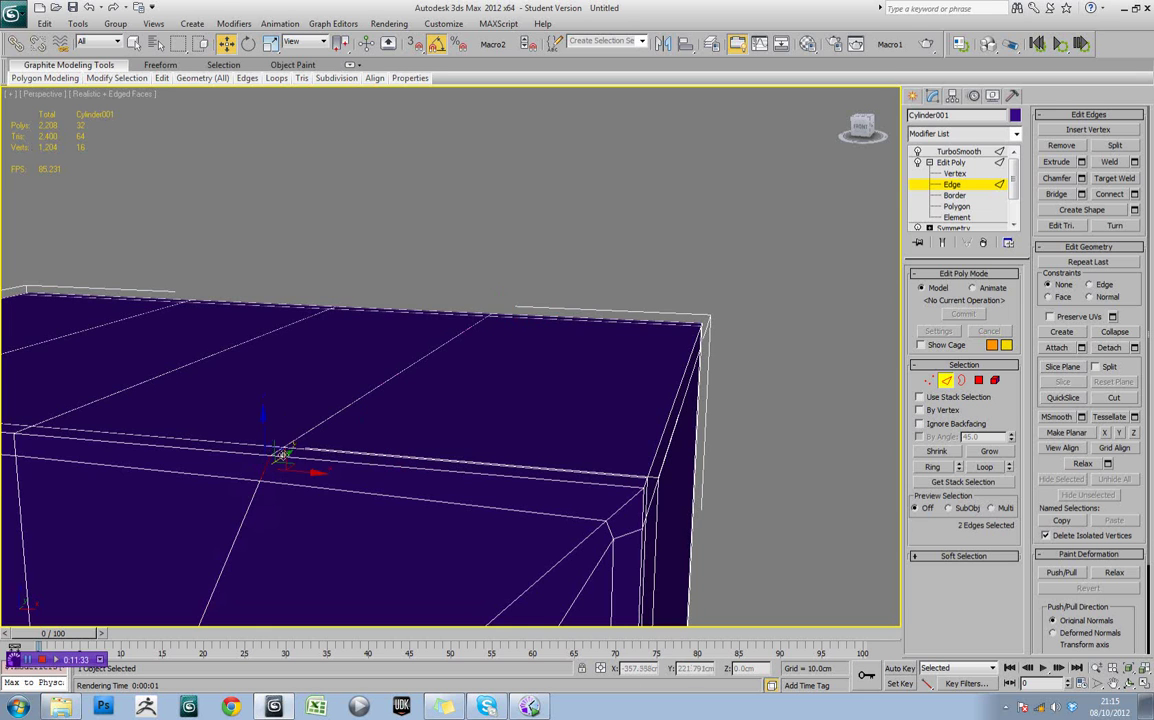
ctrl+click(296, 440)
alt+middle_drag(296, 440, 298, 482)
middle_drag(314, 527, 394, 456)
mouse_move(400, 362)
alt+middle_down()
mouse_move(420, 394)
mouse_move(396, 379)
alt+middle_up()
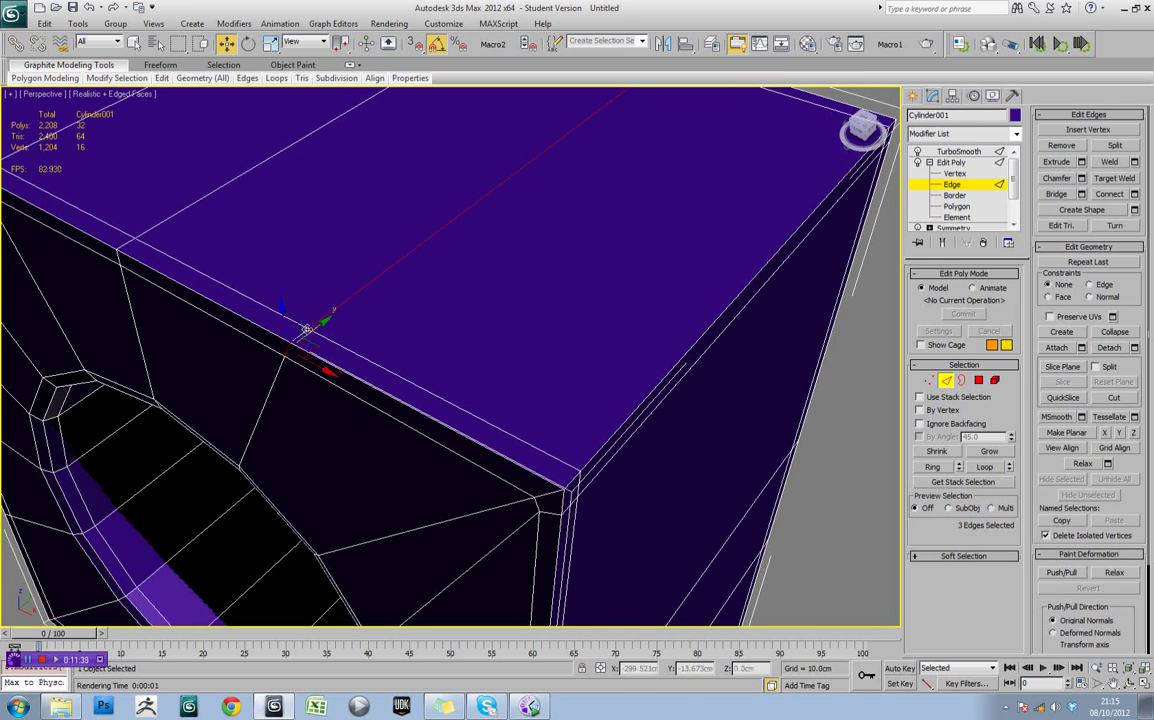
alt+click(301, 335)
ctrl+click(290, 347)
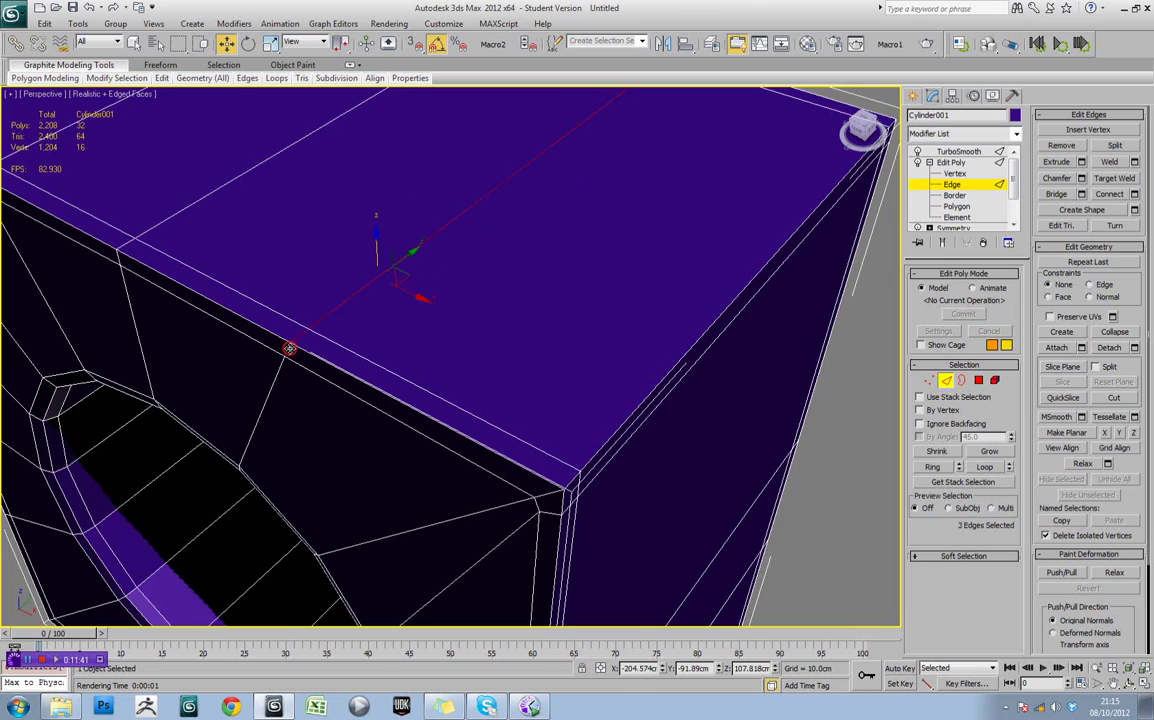
alt+middle_drag(291, 348, 302, 270)
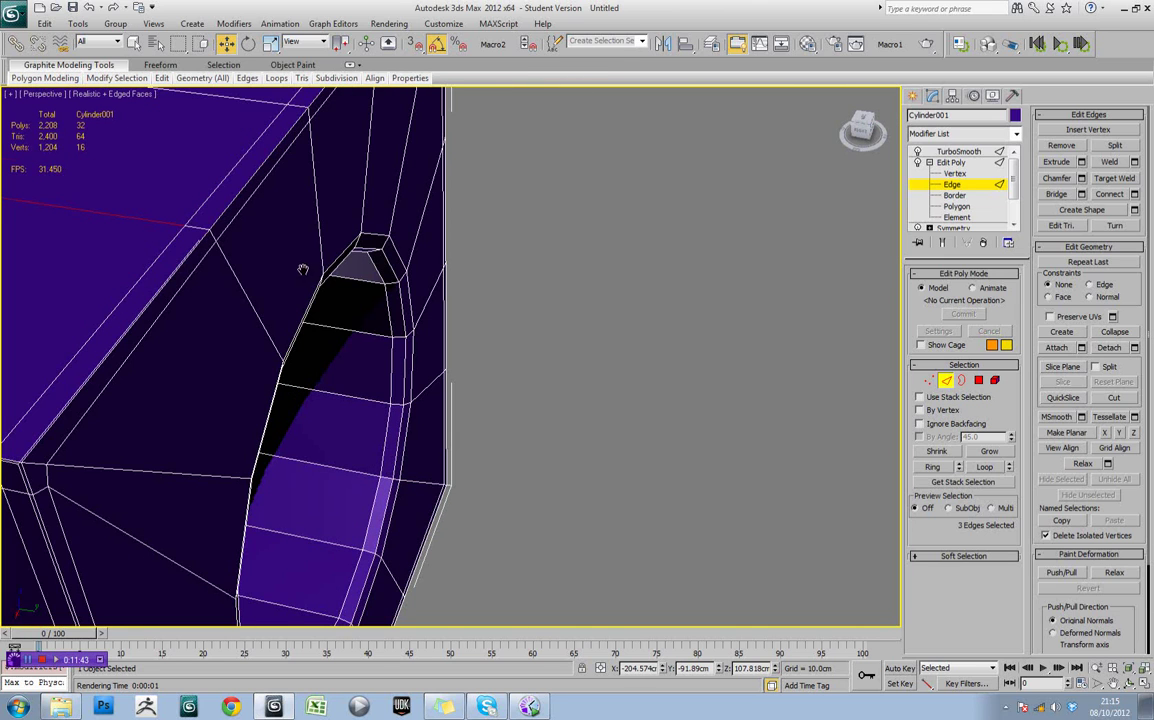
ctrl+click(198, 229)
ctrl+click(215, 234)
alt+middle_drag(216, 234, 232, 250)
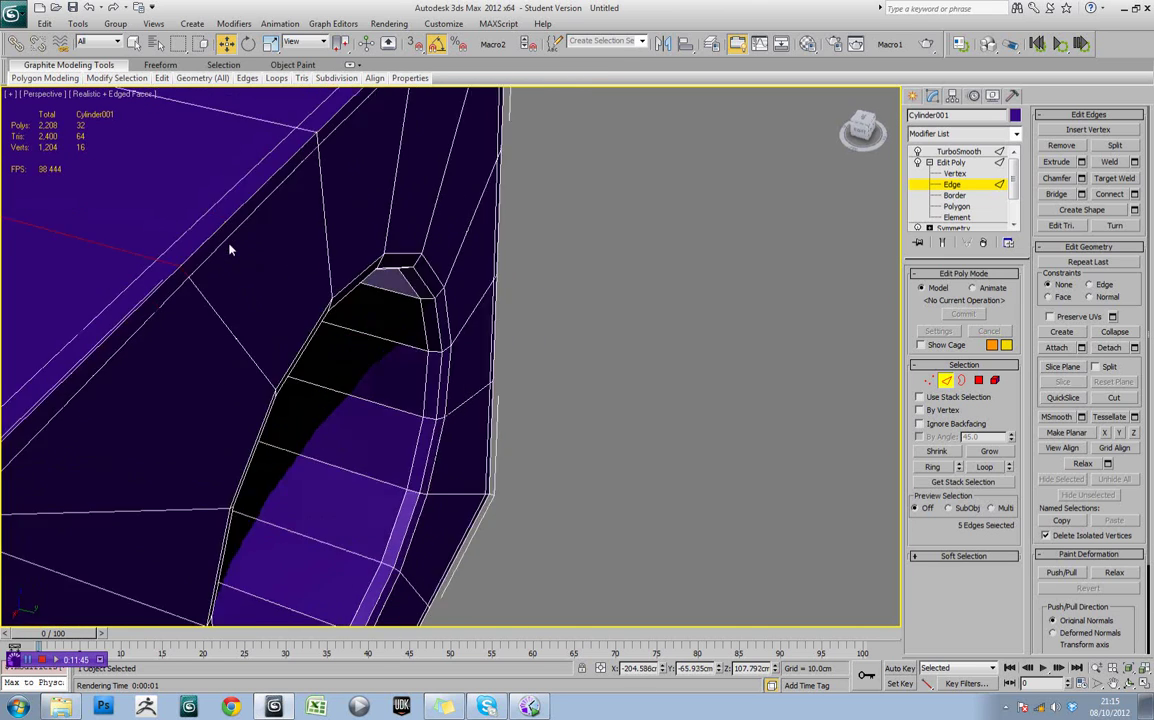
scroll(280, 264, down, 3)
scroll(283, 268, down, 3)
drag(235, 325, 166, 365)
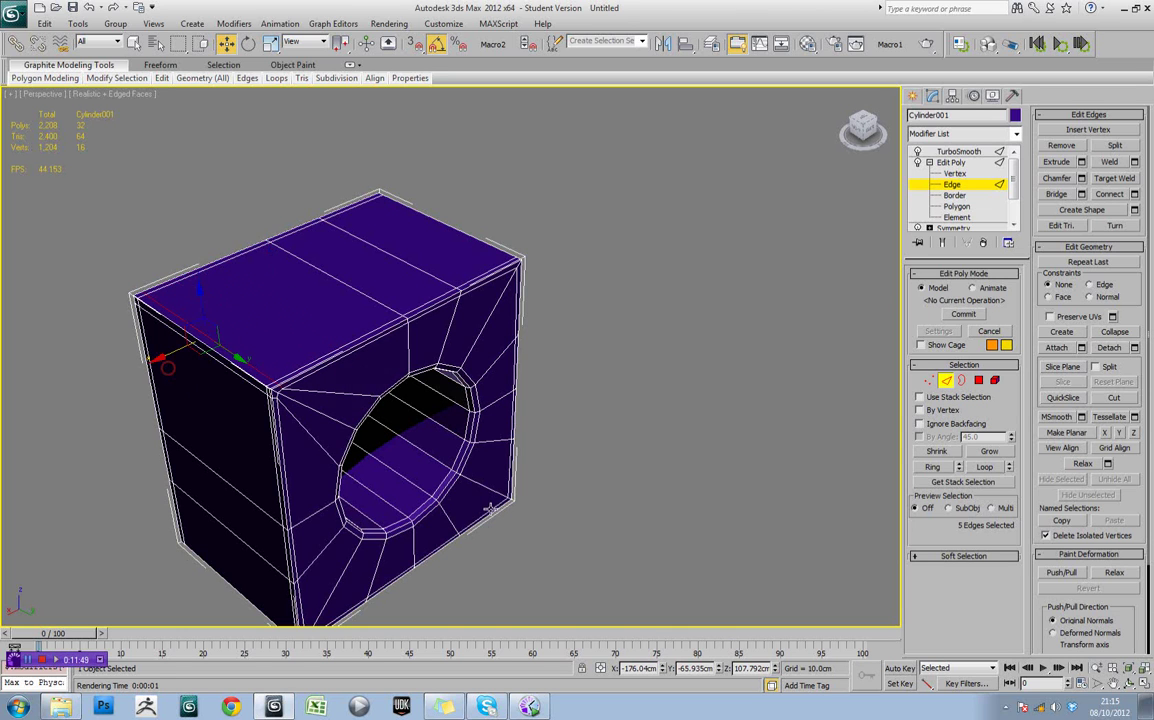
Return to the TurboSmooth level and compare the edited corner with the other corners in shaded view without wireframe
middle_drag(350, 615, 383, 510)
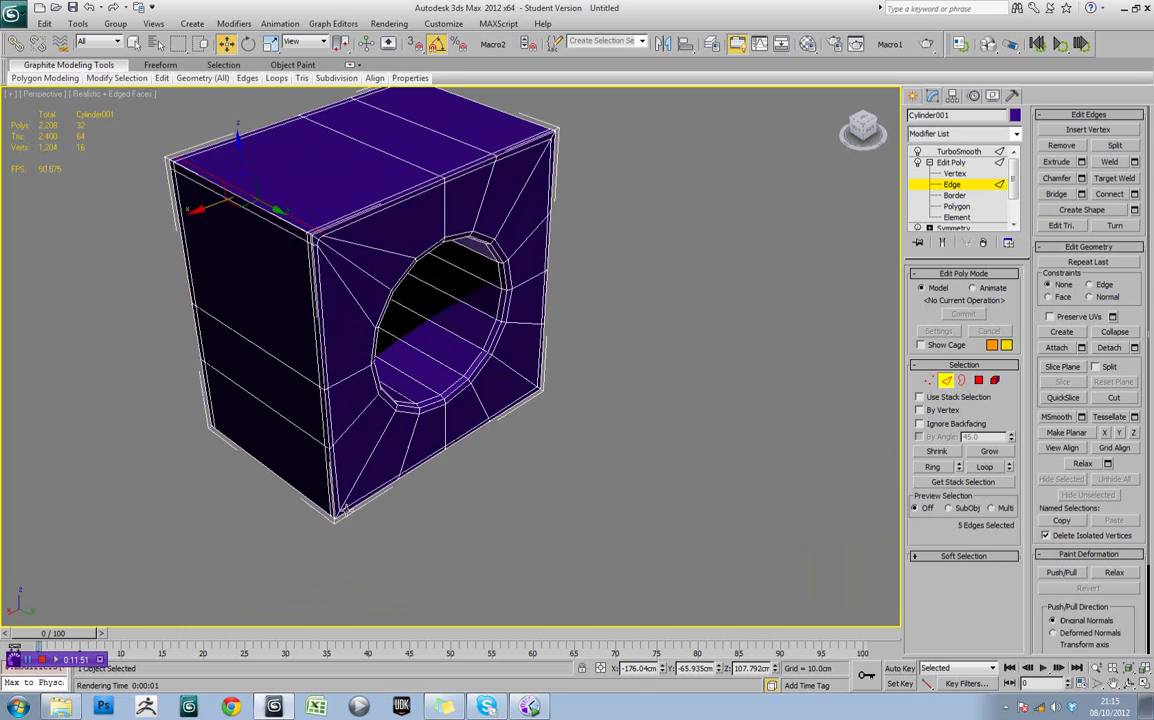
alt+middle_drag(313, 459, 426, 449)
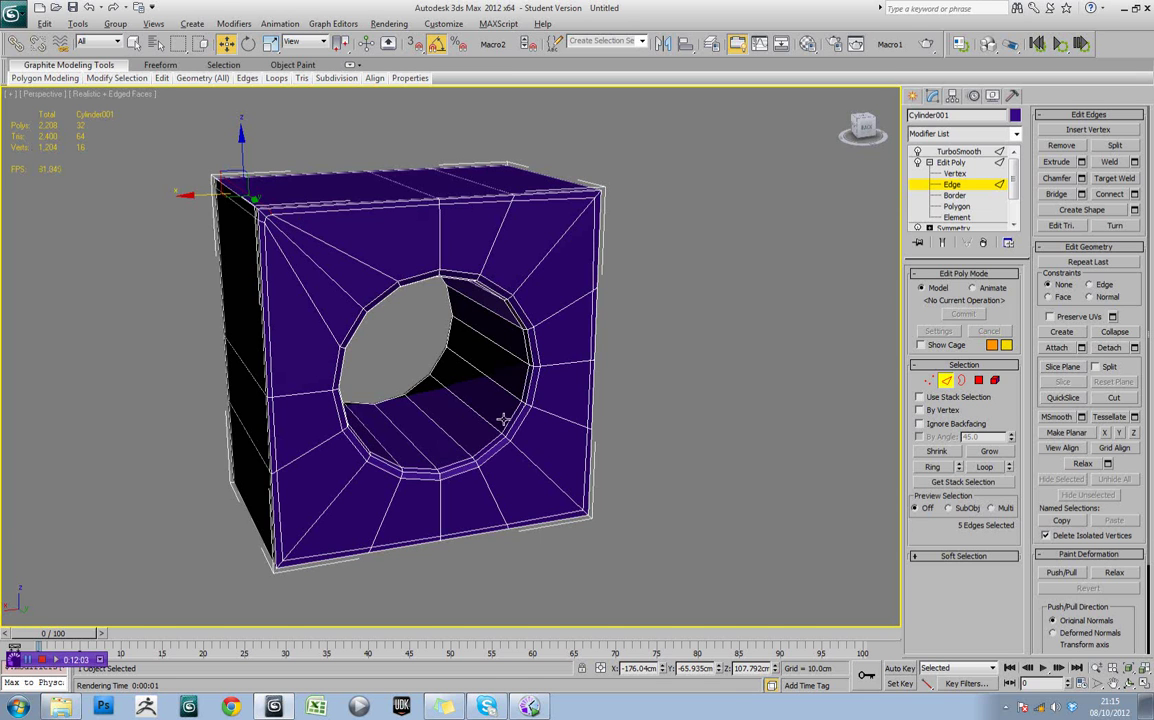
alt+middle_drag(502, 420, 672, 415)
middle_drag(358, 332, 580, 288)
click(964, 153)
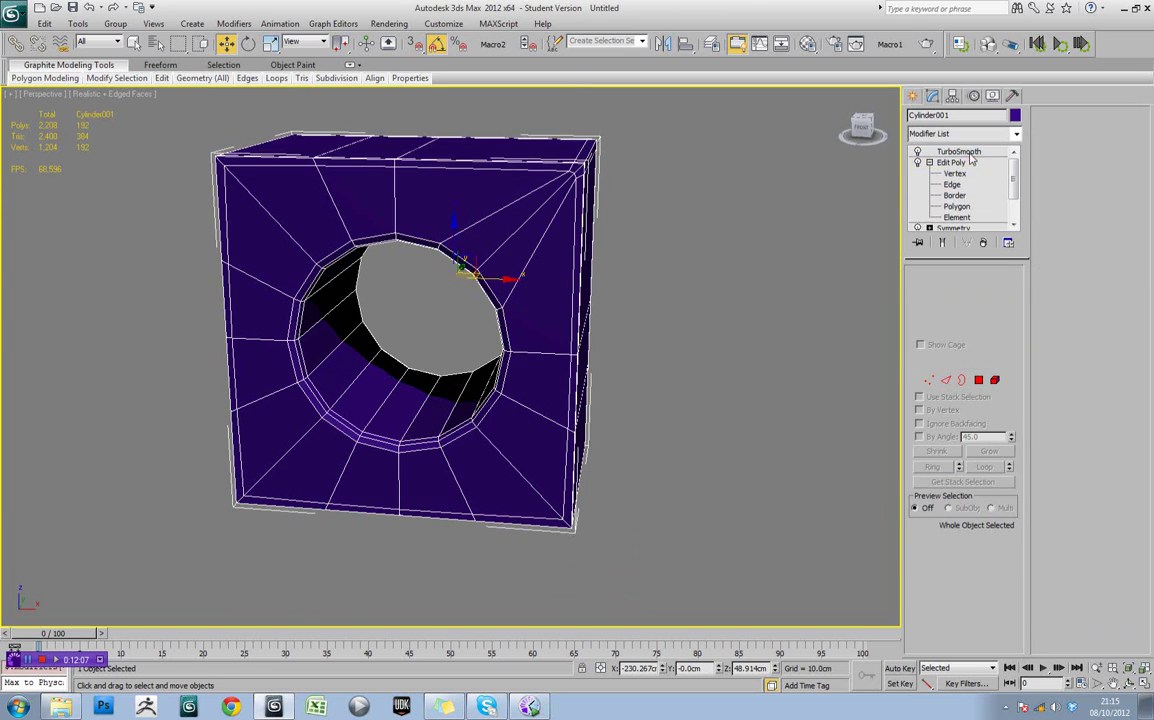
alt+middle_drag(591, 236, 555, 173)
key(F4)
alt+middle_drag(593, 217, 597, 295)
scroll(697, 214, down, 3)
Reselect the purple block, inspect the surface around its hole up close, and turn the wireframe edges back on
click(645, 226)
click(448, 265)
scroll(448, 265, up, 4)
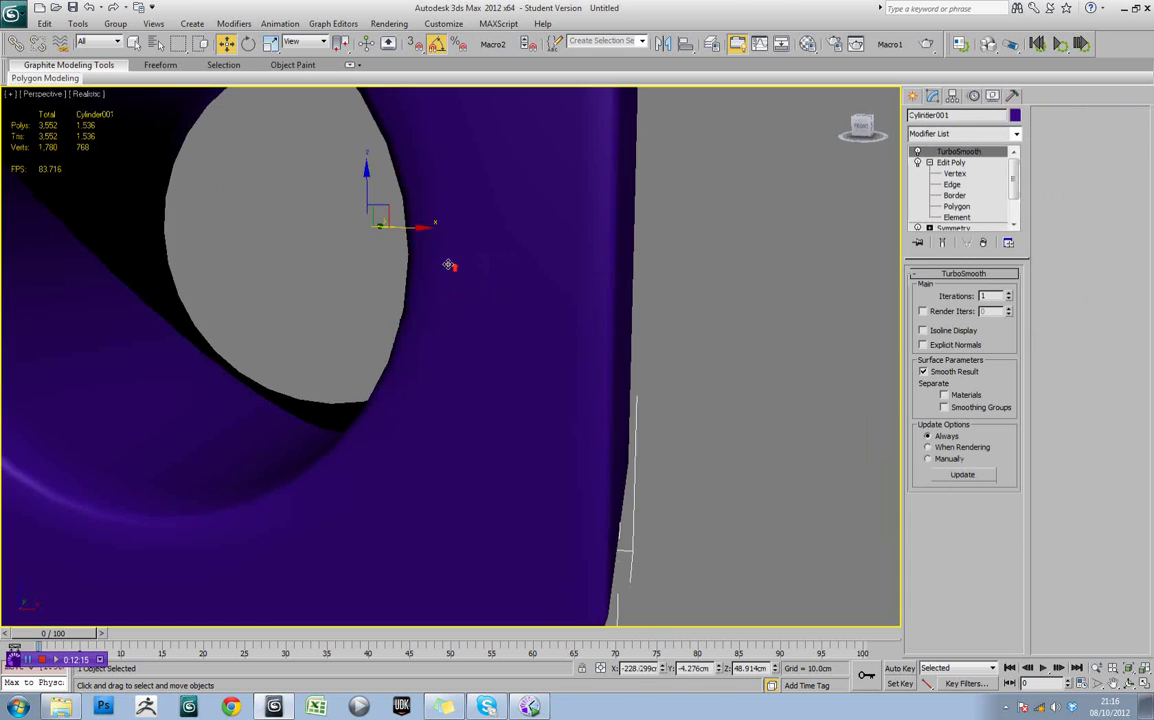
scroll(448, 265, down, 2)
key(F4)
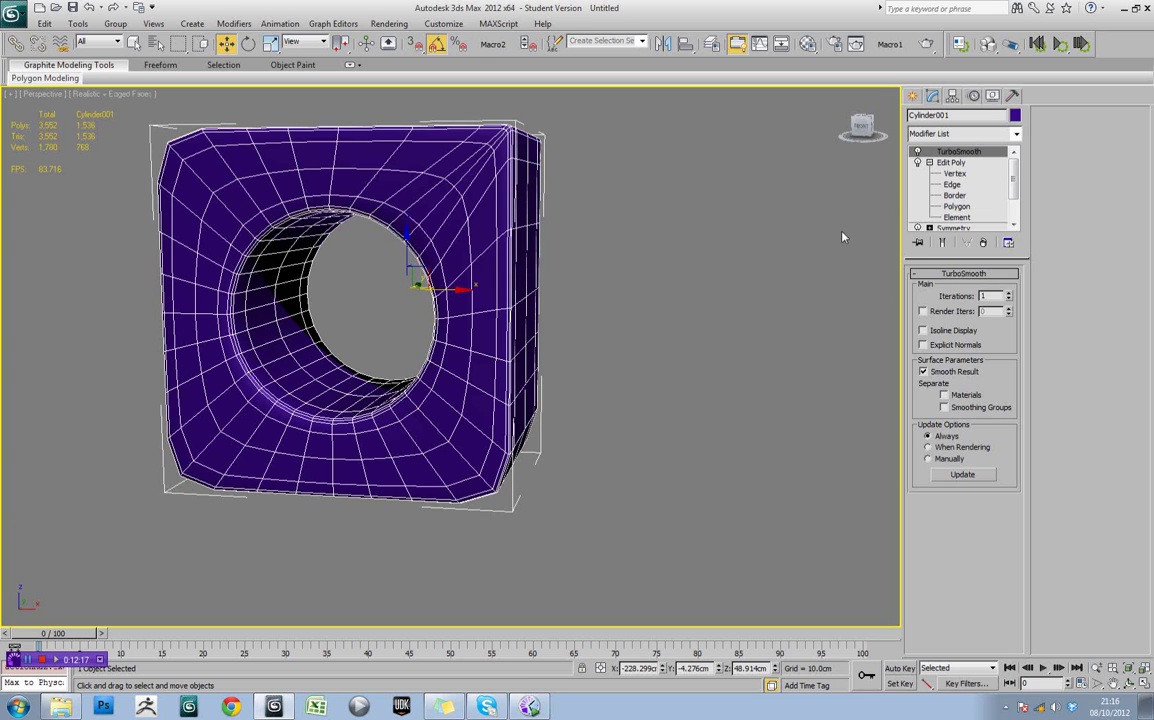
Check the block's unsmoothed edges in the front view and return to its TurboSmooth level
click(952, 188)
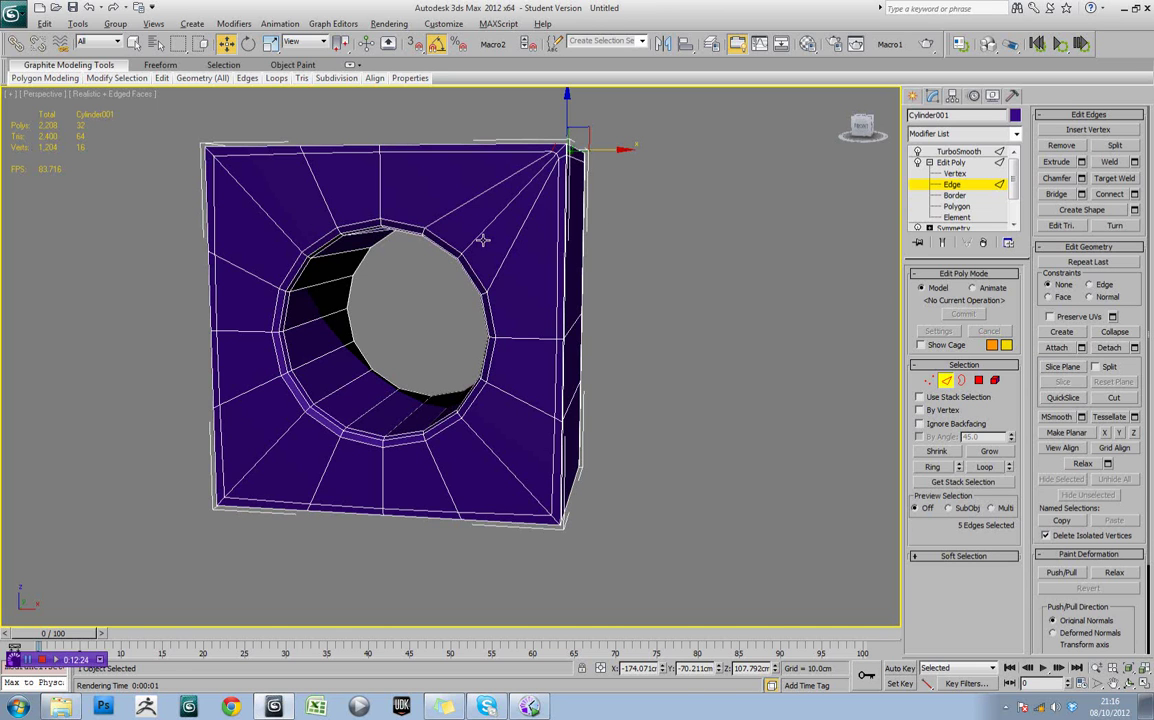
alt+middle_drag(481, 240, 614, 301)
key(f)
middle_drag(352, 255, 609, 318)
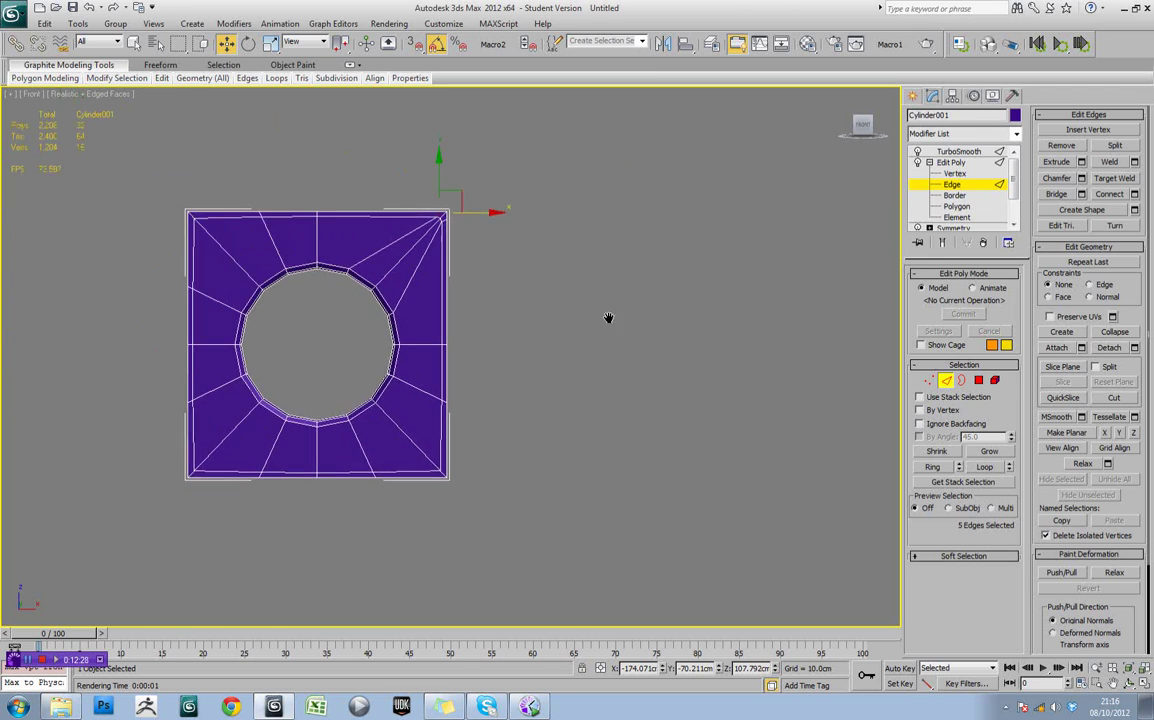
scroll(608, 318, up, 2)
click(978, 381)
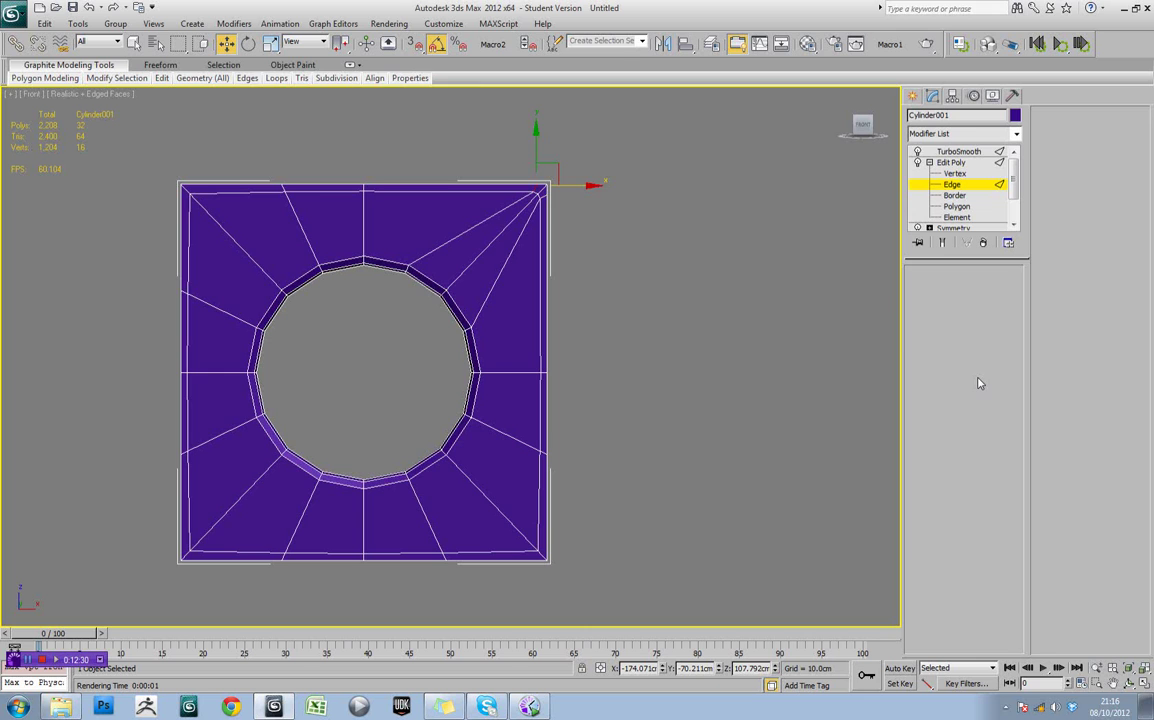
click(978, 381)
click(958, 151)
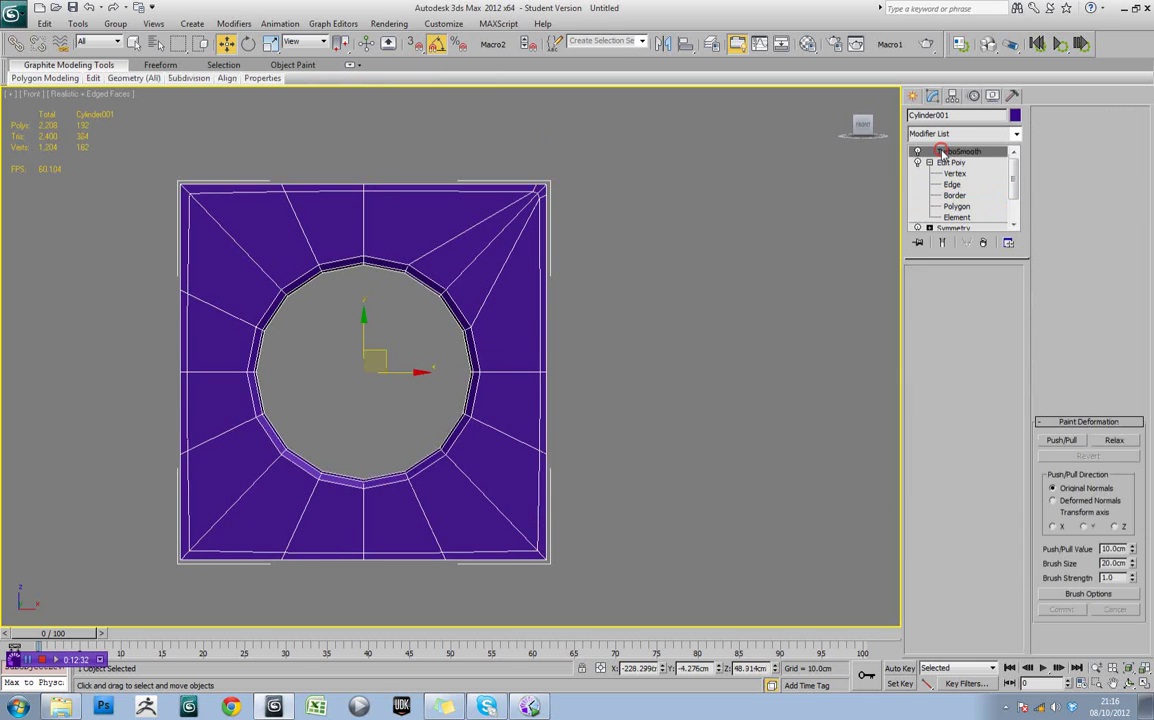
Clone the smoothed block along the X axis, placing the copy at about X -423.69 cm
click(477, 363)
click(488, 363)
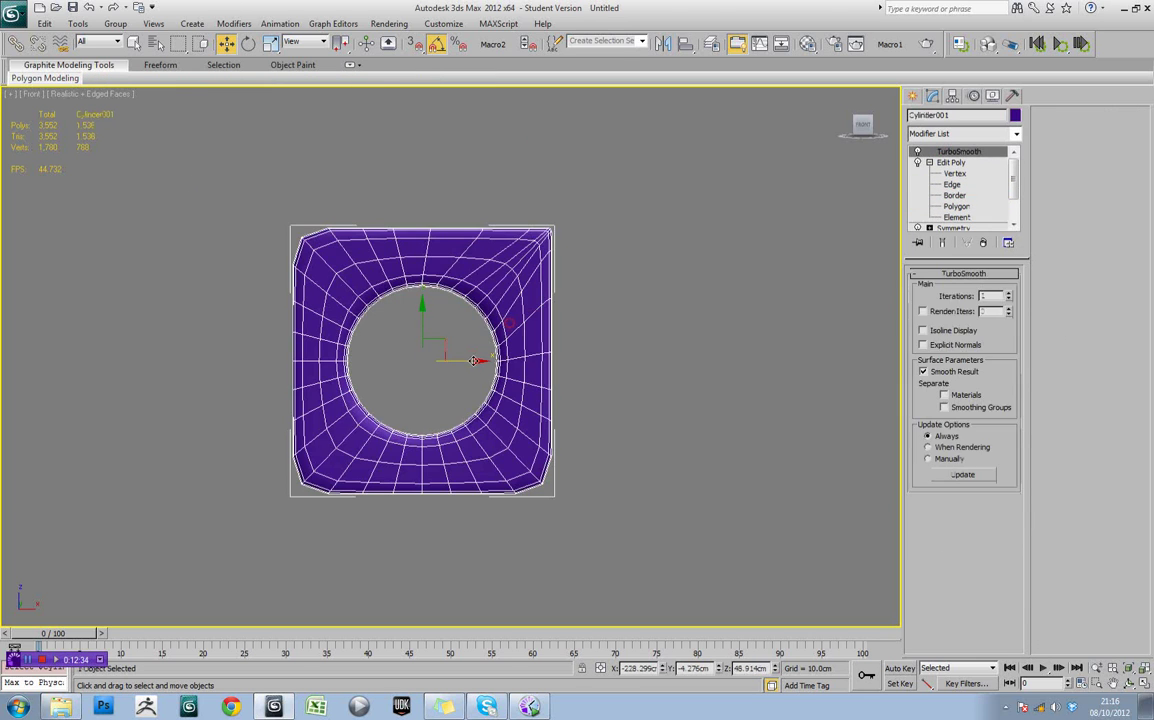
shift+drag(488, 363, 52, 363)
click(577, 410)
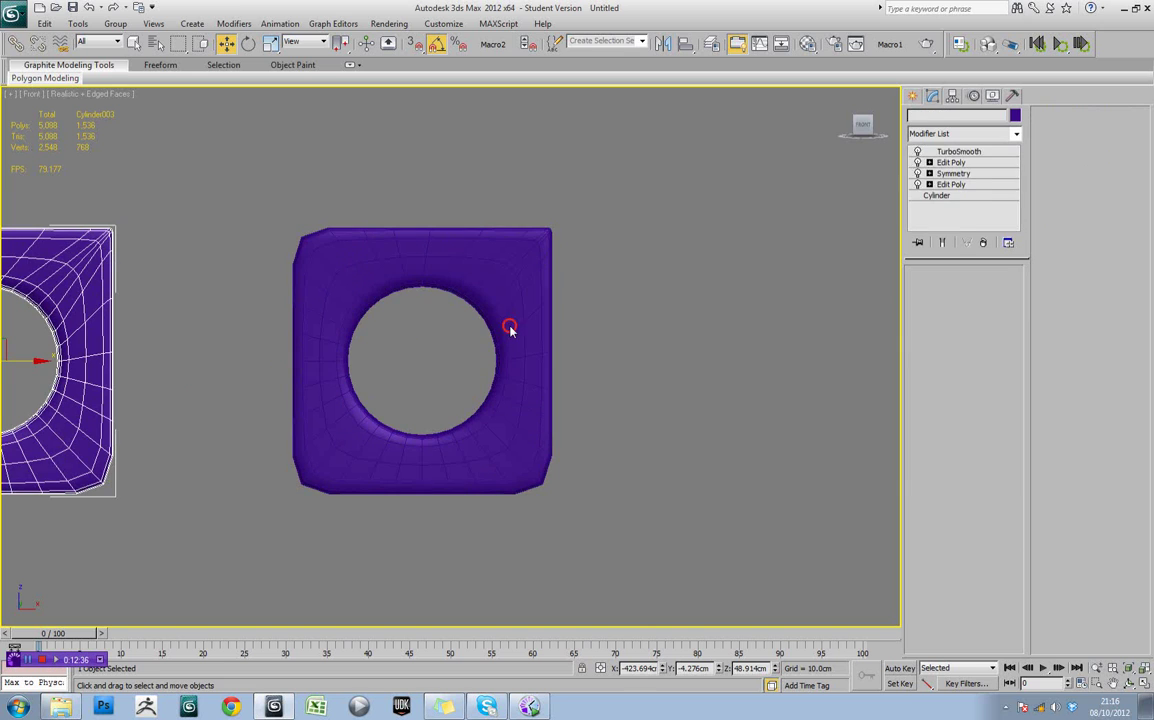
Delete all polygons of the original block except the upper-right quarter containing the sharpened corner
click(510, 324)
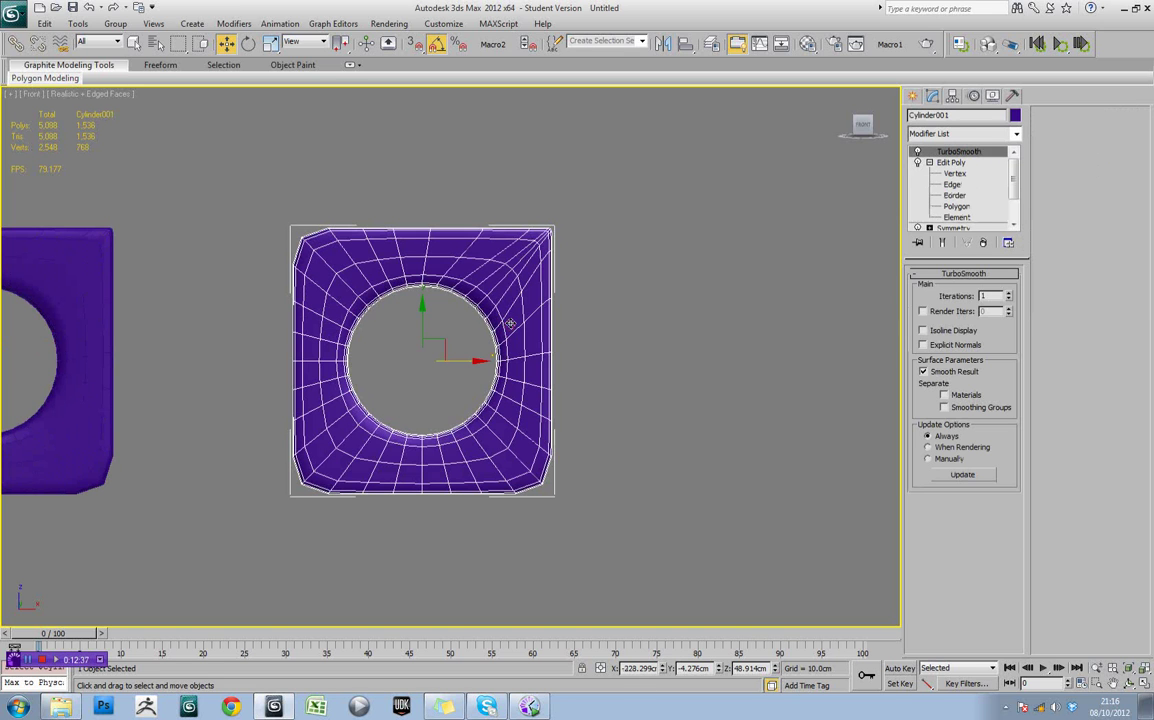
click(957, 206)
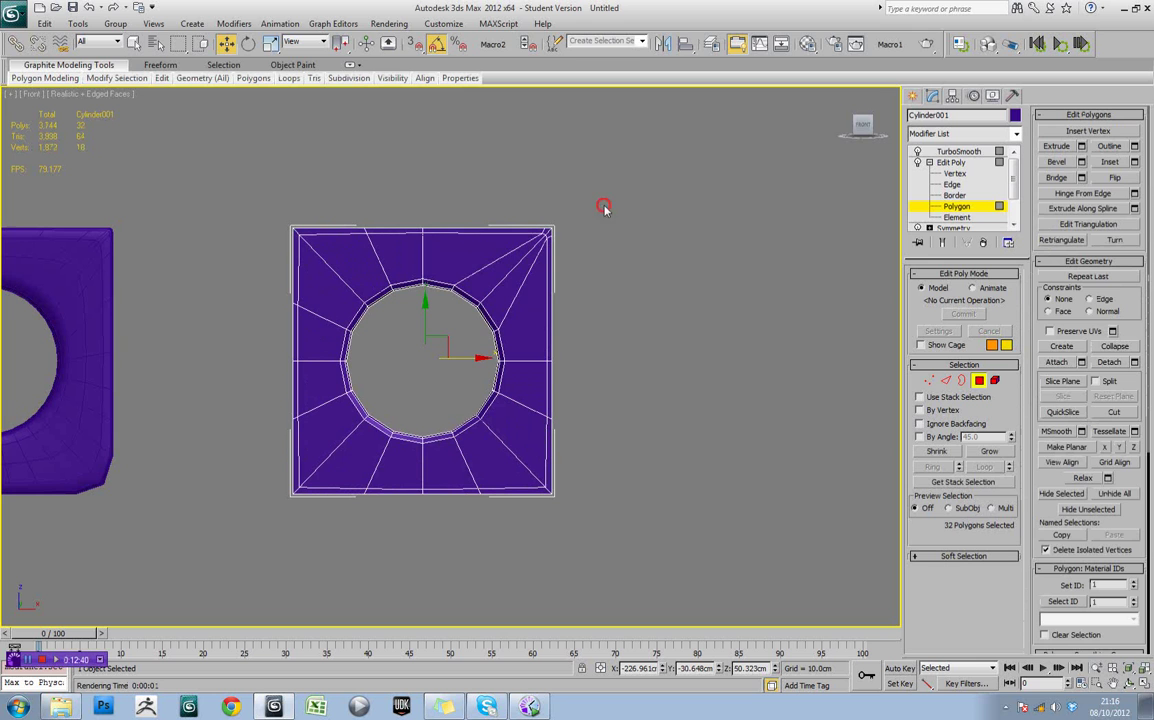
drag(603, 205, 433, 345)
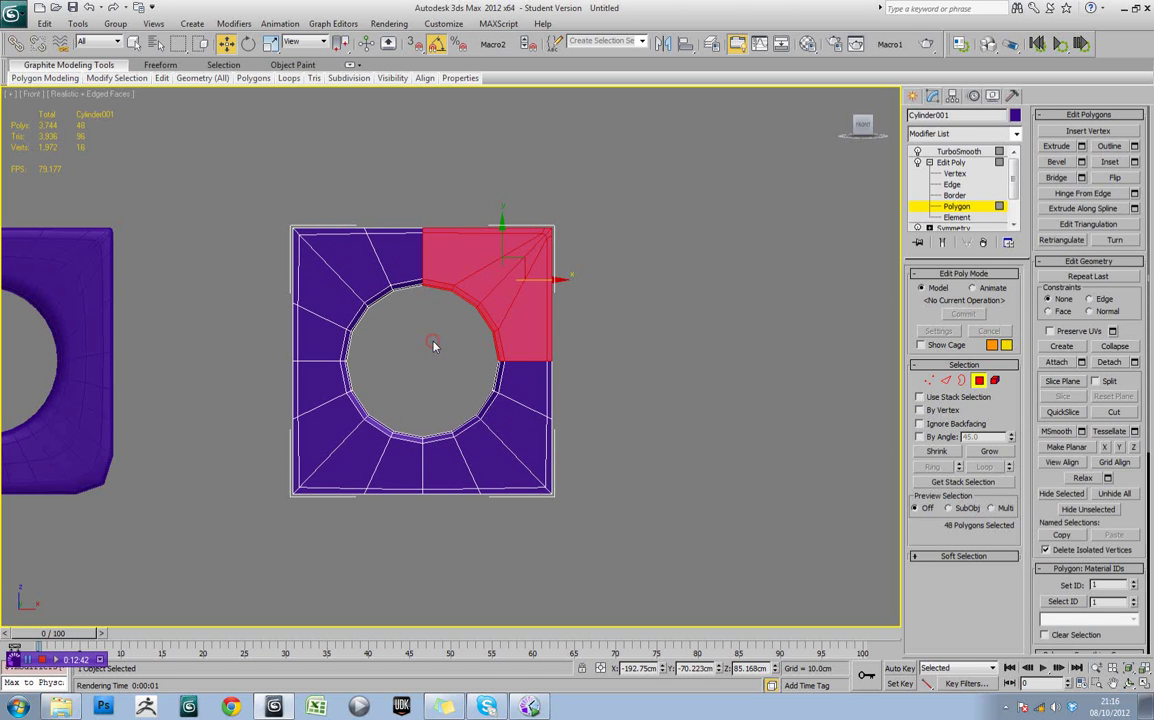
mouse_move(601, 357)
alt+middle_down()
mouse_move(514, 374)
mouse_move(392, 360)
mouse_move(597, 370)
alt+middle_up()
key(f)
middle_drag(76, 247, 723, 301)
scroll(684, 371, up, 3)
scroll(722, 375, down, 2)
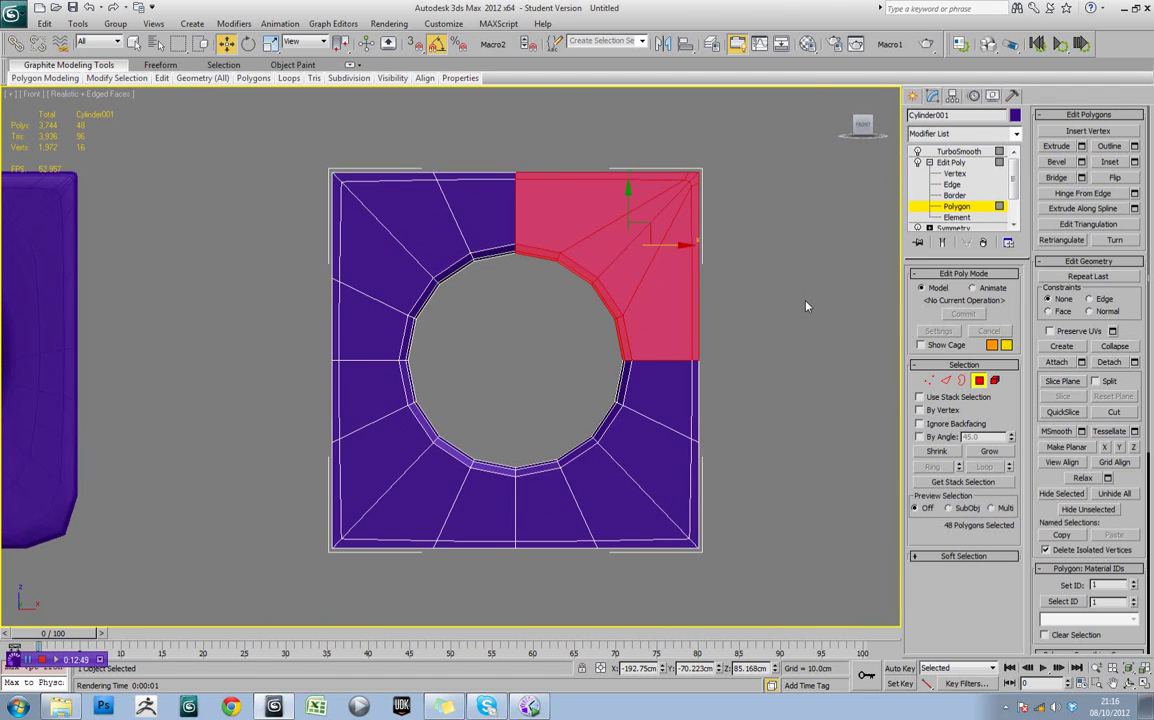
key(ctrl+i)
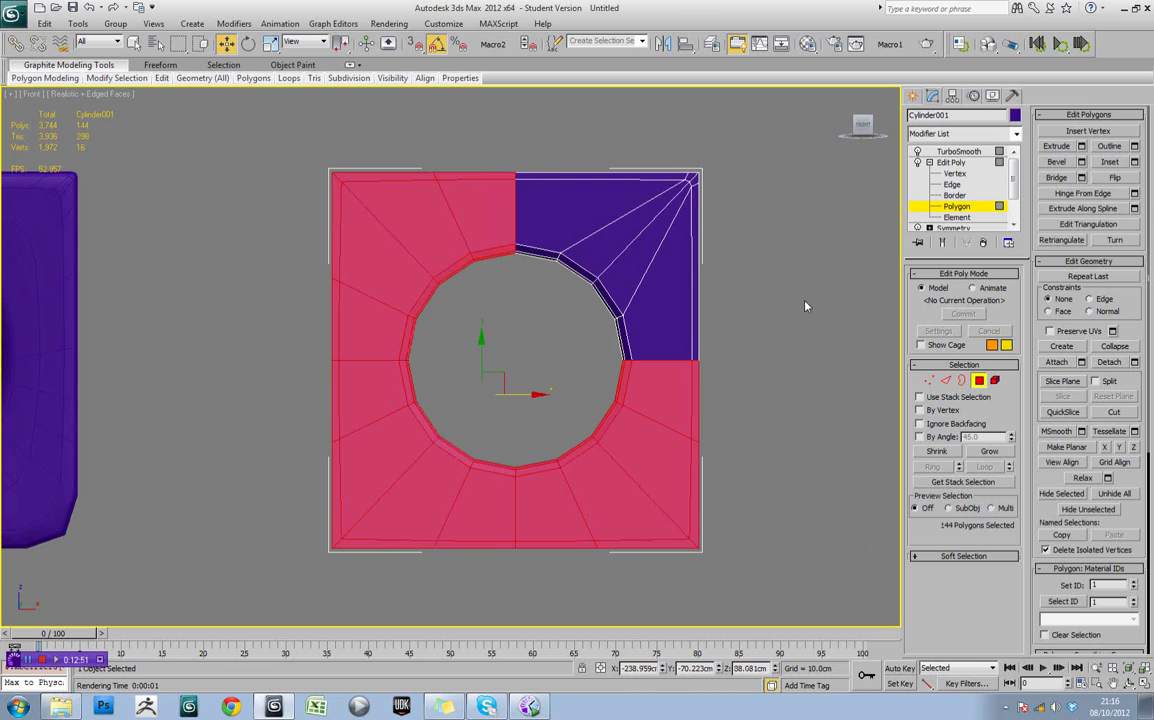
key(Delete)
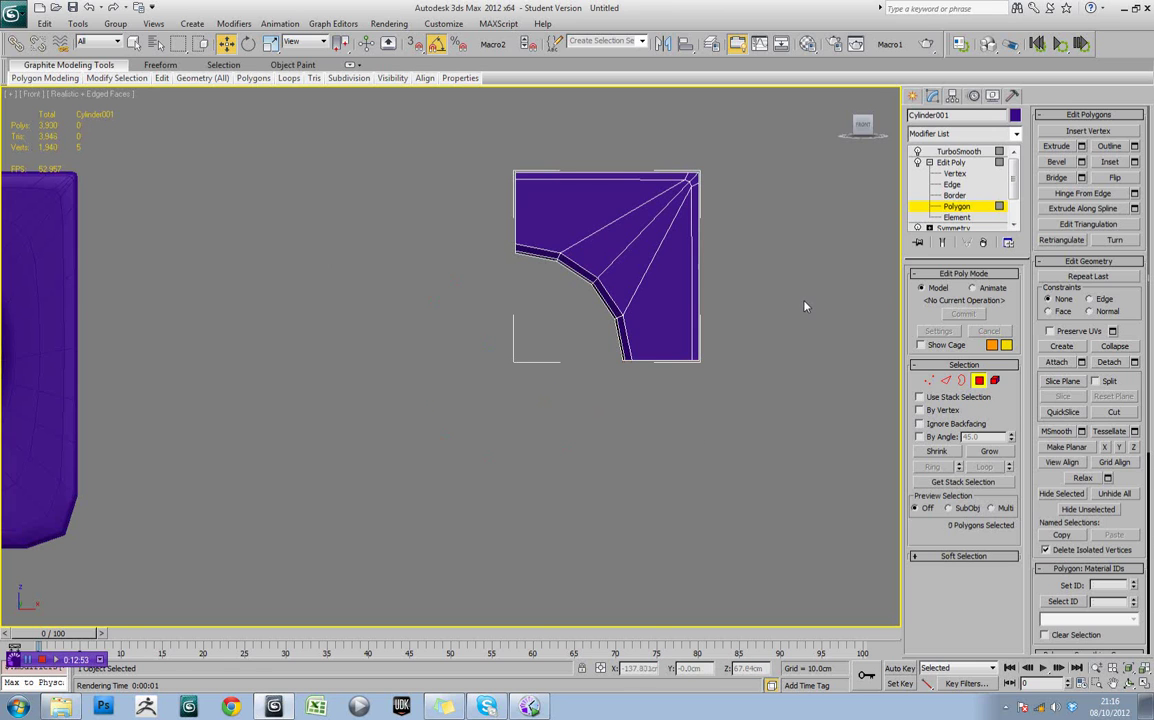
Return the remaining quarter to its TurboSmooth level and inspect its smoothed edge flow
click(963, 151)
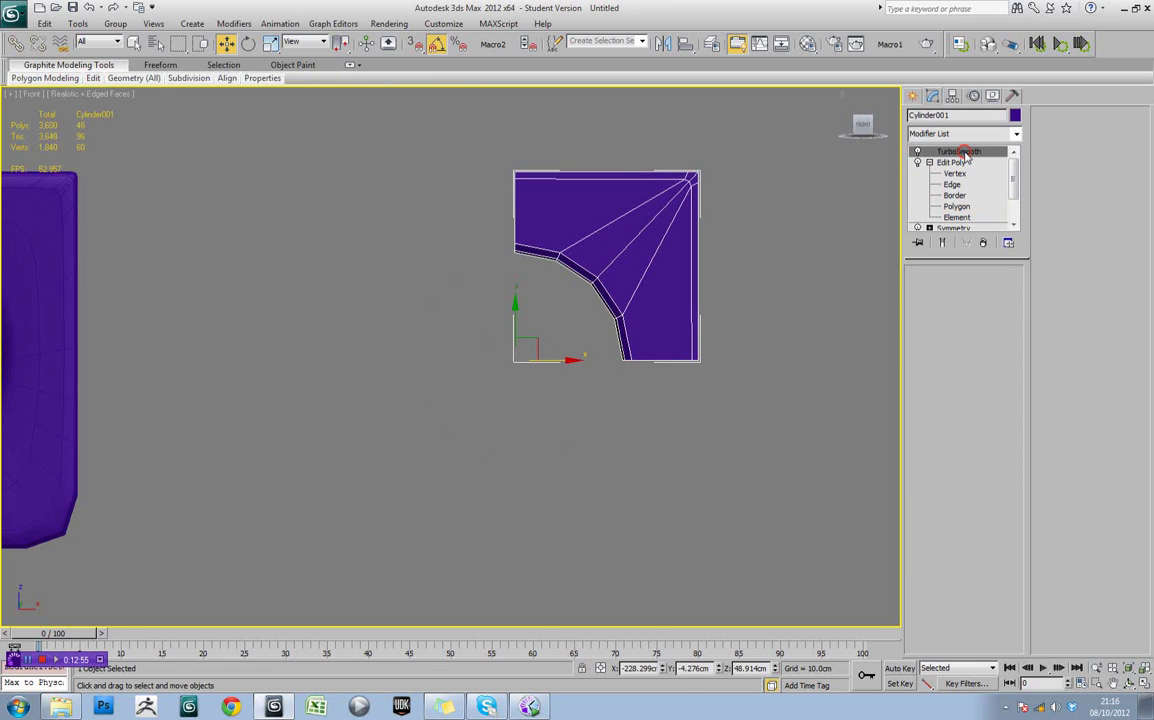
middle_drag(687, 213, 654, 229)
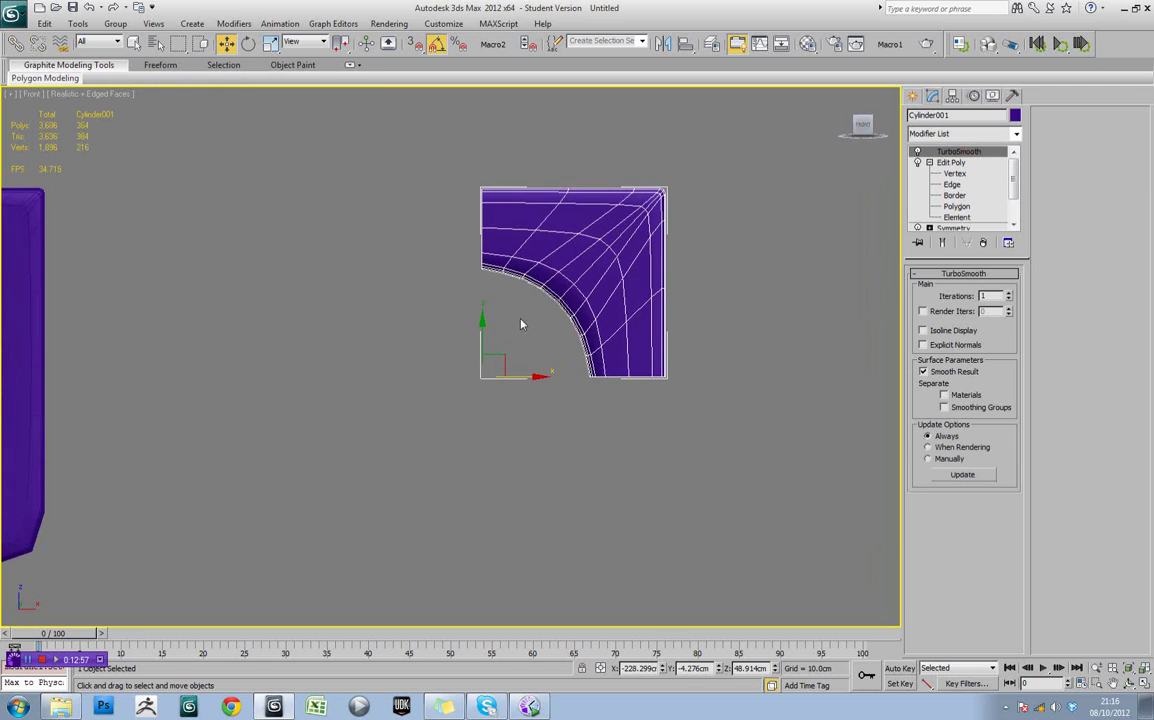
middle_drag(520, 324, 523, 331)
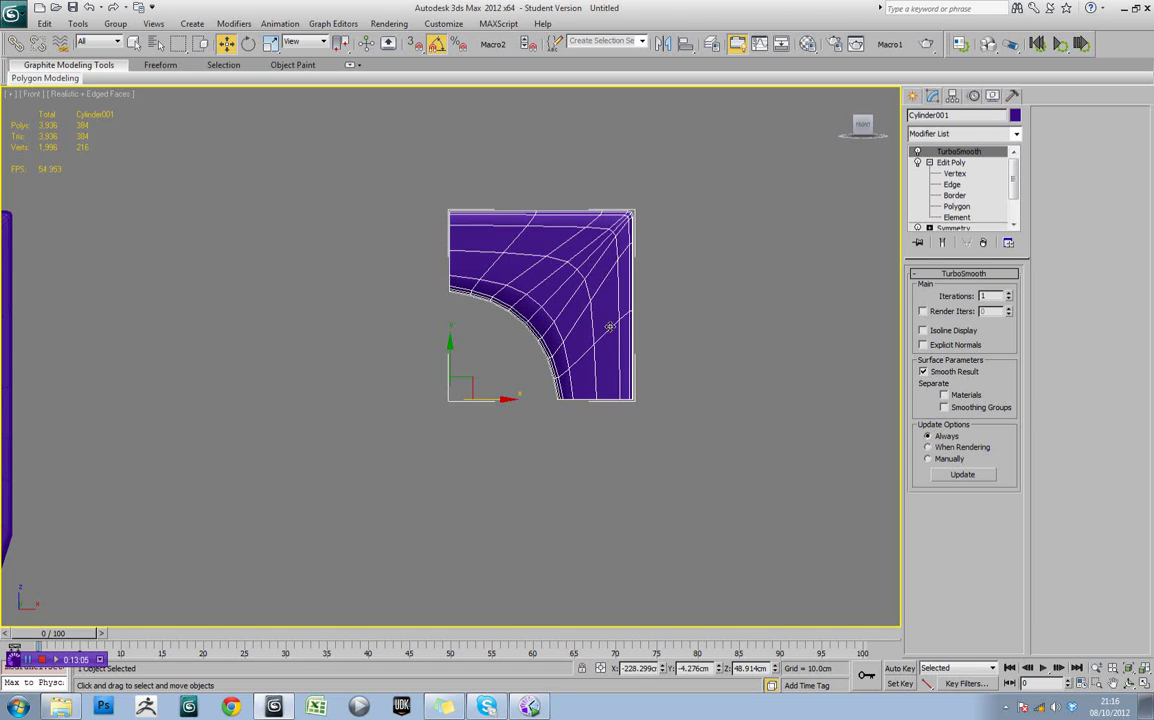
Compare the smoothed quarter with the full block copy, selecting each and examining the quarter up close
scroll(594, 331, down, 5)
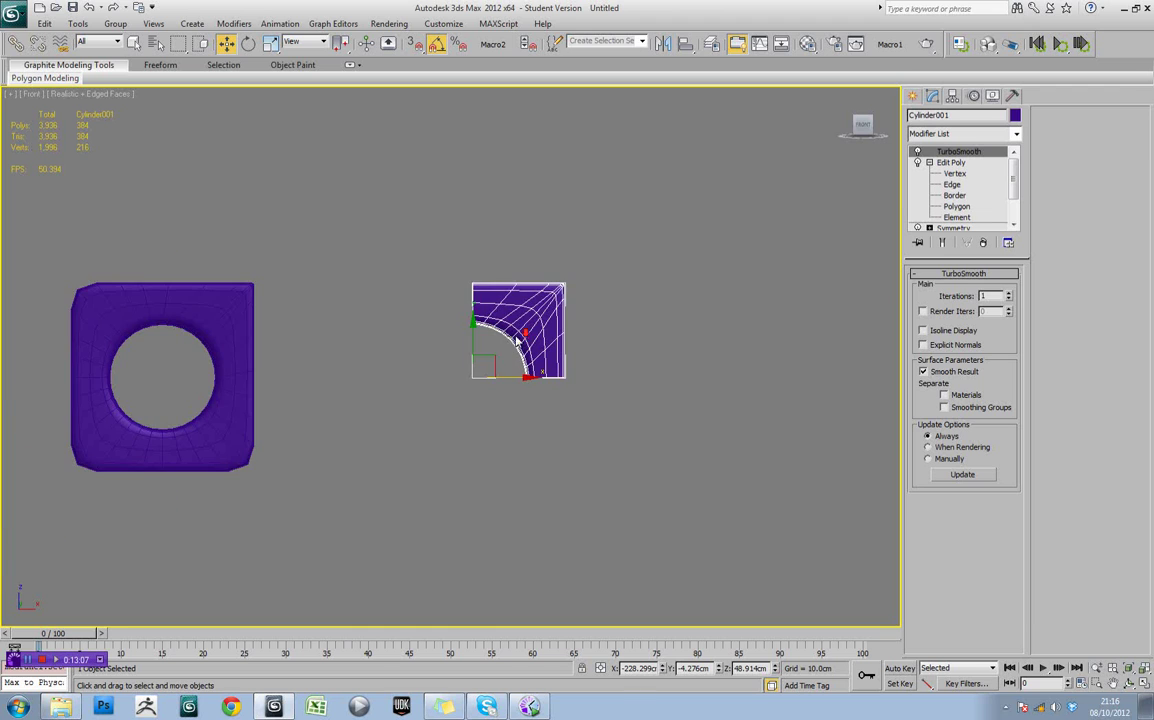
click(150, 390)
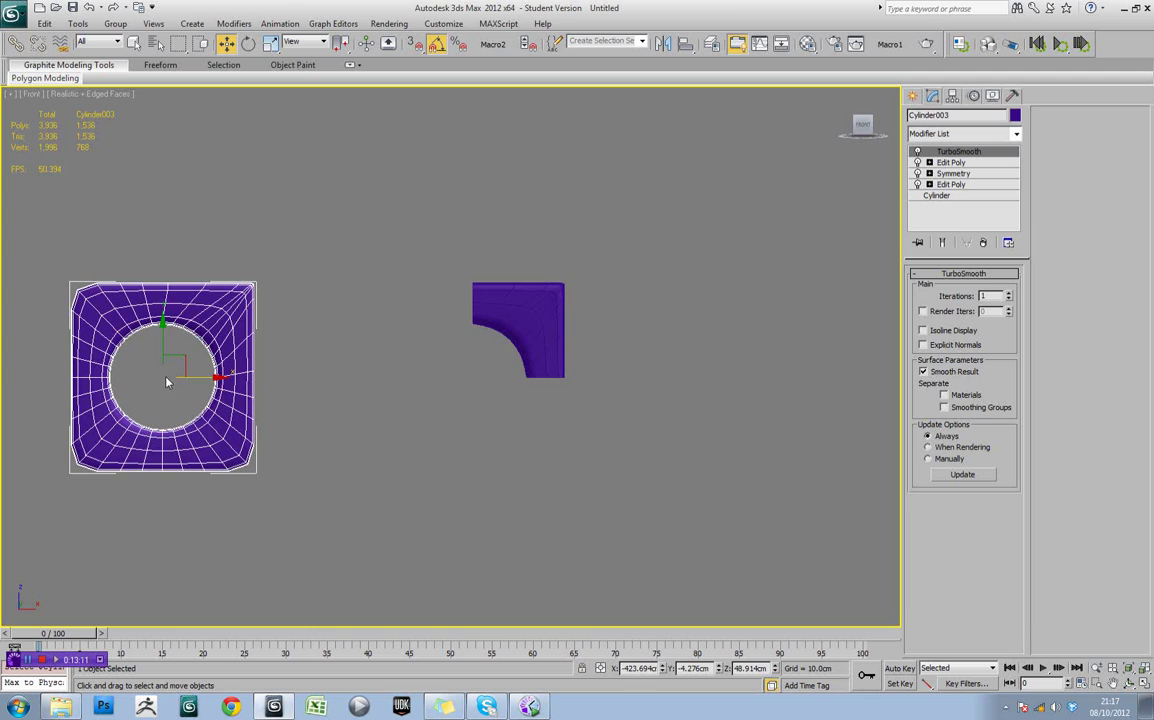
click(557, 322)
scroll(545, 321, up, 5)
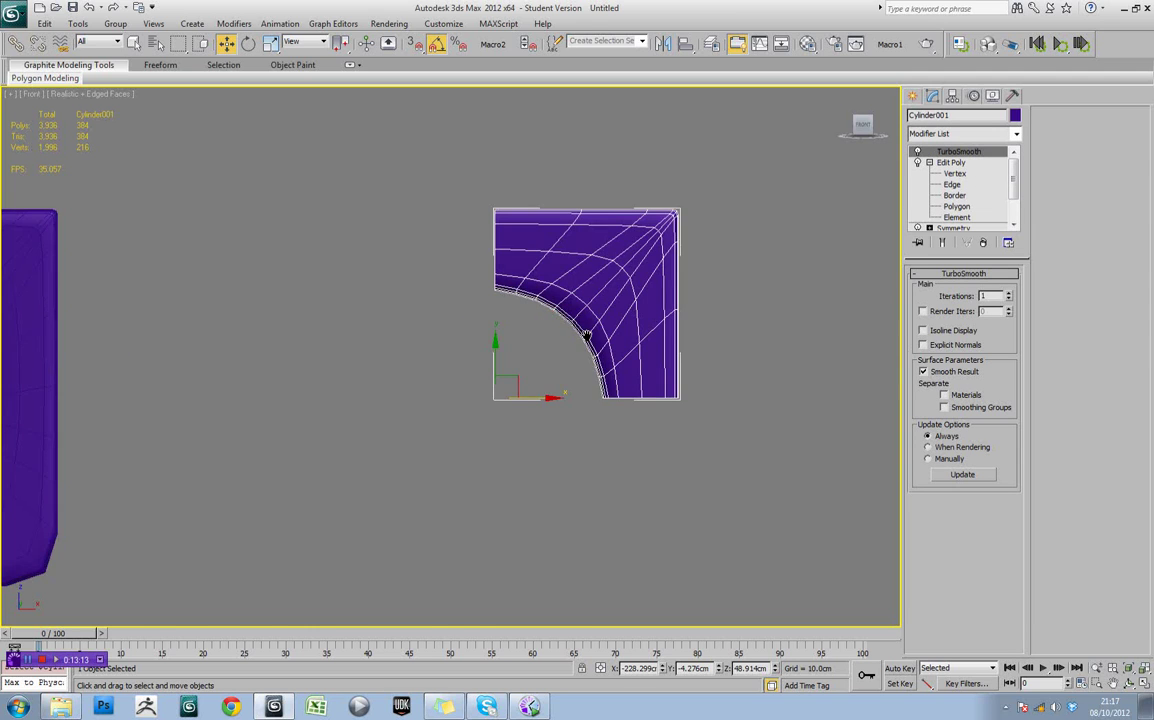
scroll(586, 335, down, 2)
middle_drag(554, 346, 551, 352)
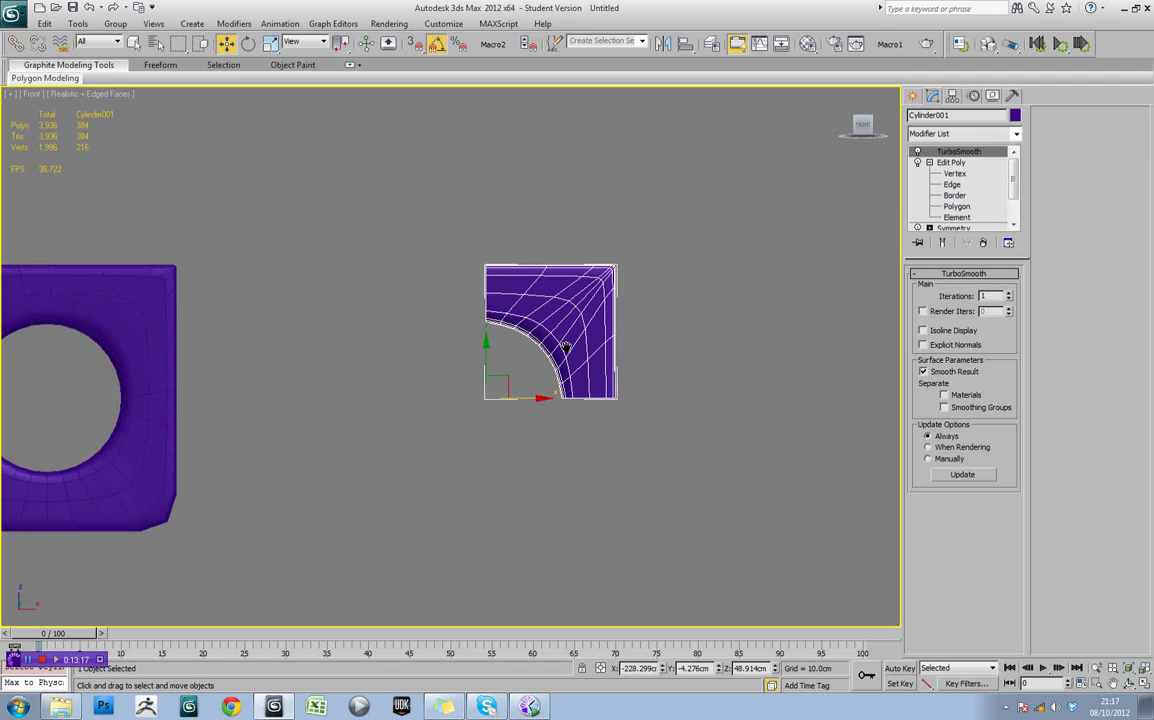
scroll(562, 344, up, 2)
middle_drag(576, 374, 536, 371)
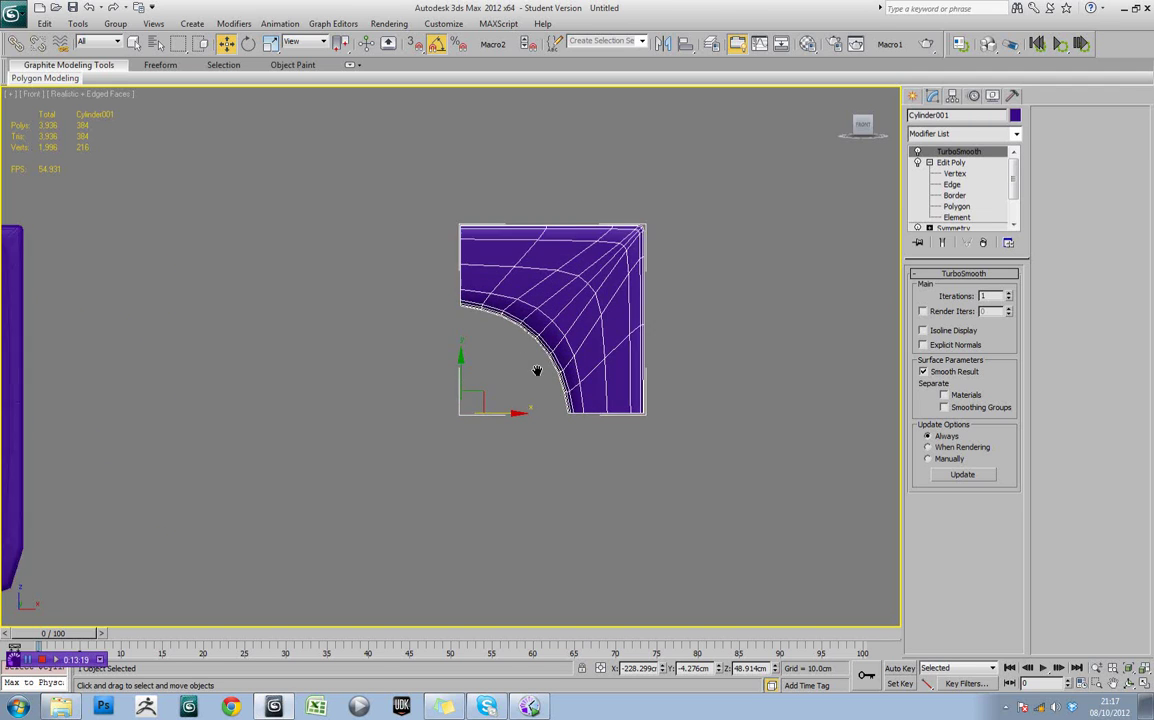
scroll(537, 371, down, 2)
scroll(539, 369, up, 2)
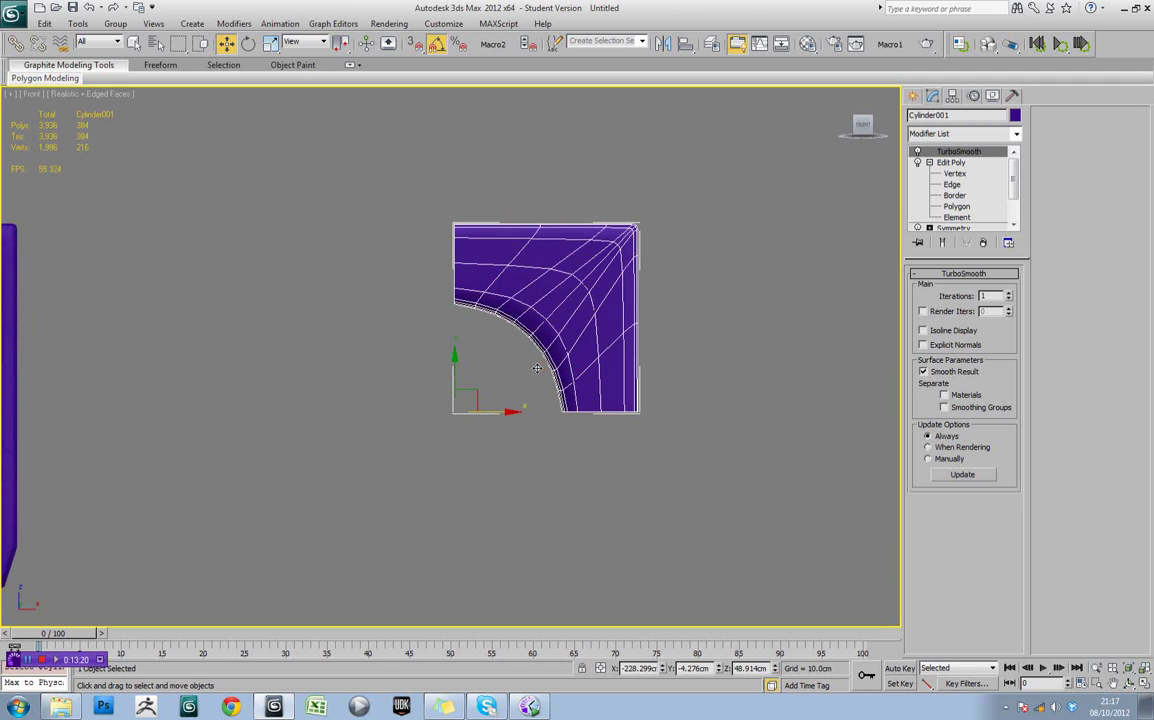
Try to move only the quarter's pivot away from the hole's centre, and undo the shift
click(952, 96)
click(964, 183)
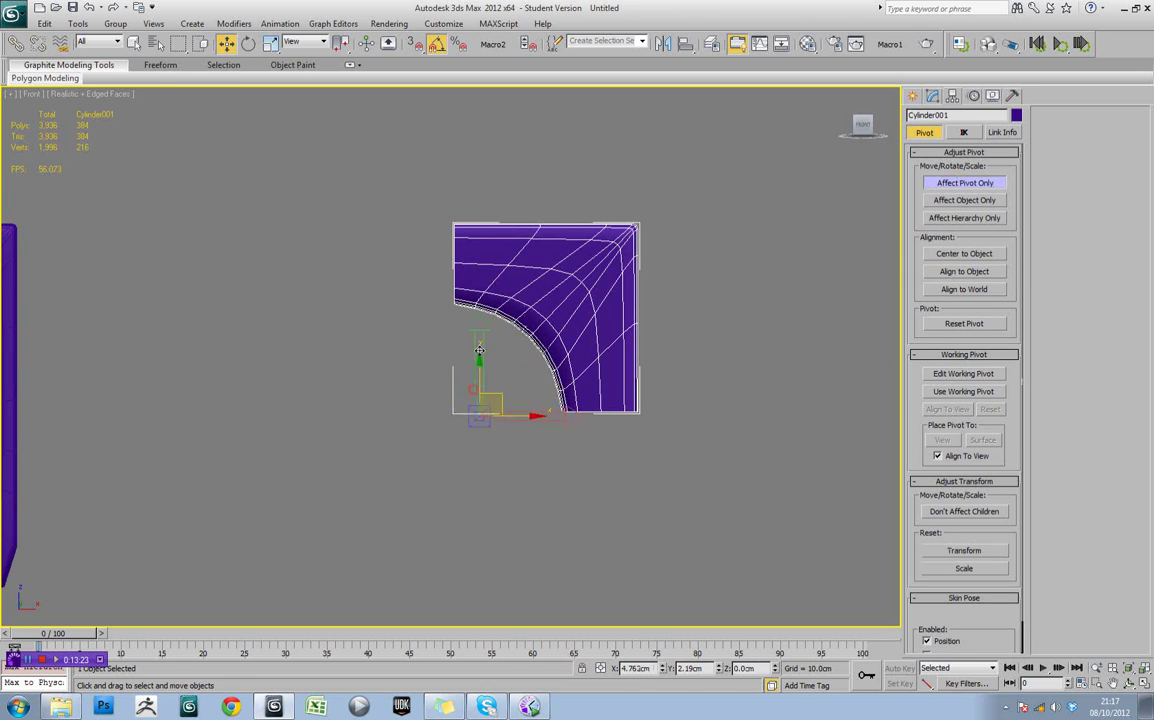
drag(480, 350, 530, 355)
key(ctrl+z)
click(961, 184)
mouse_move(587, 285)
middle_down()
mouse_move(606, 289)
mouse_move(590, 287)
middle_up()
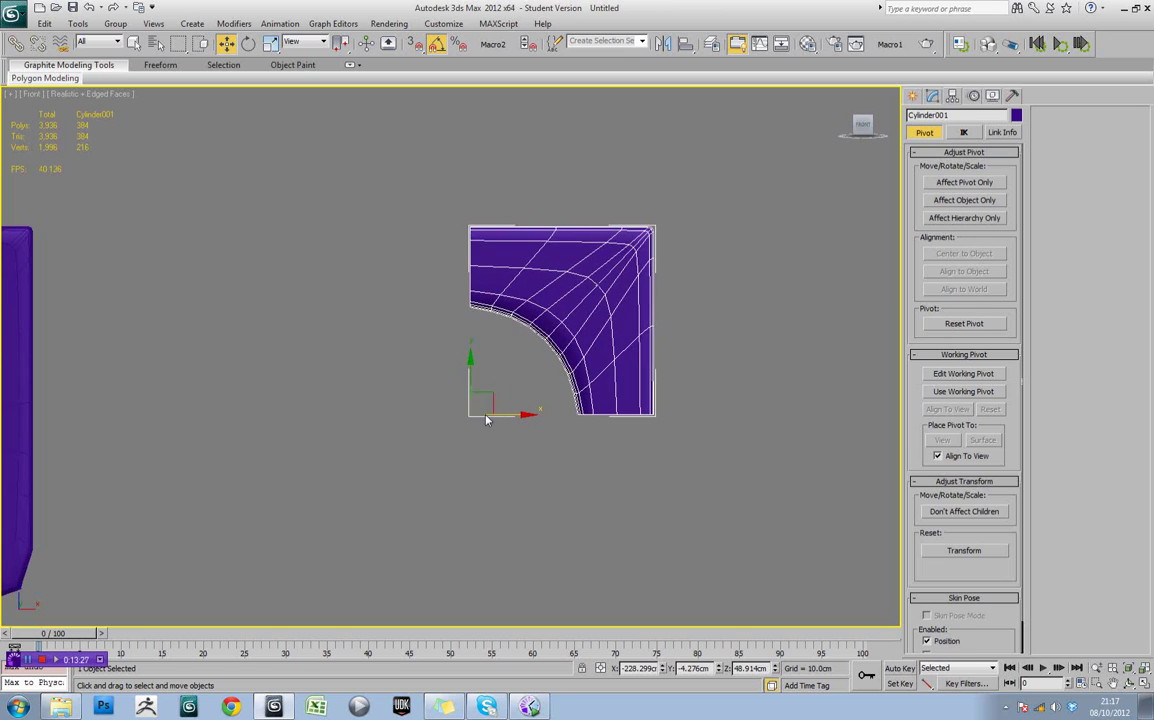
Preview an array of four instances of the quarter, each rotated 90 degrees about Z
click(77, 24)
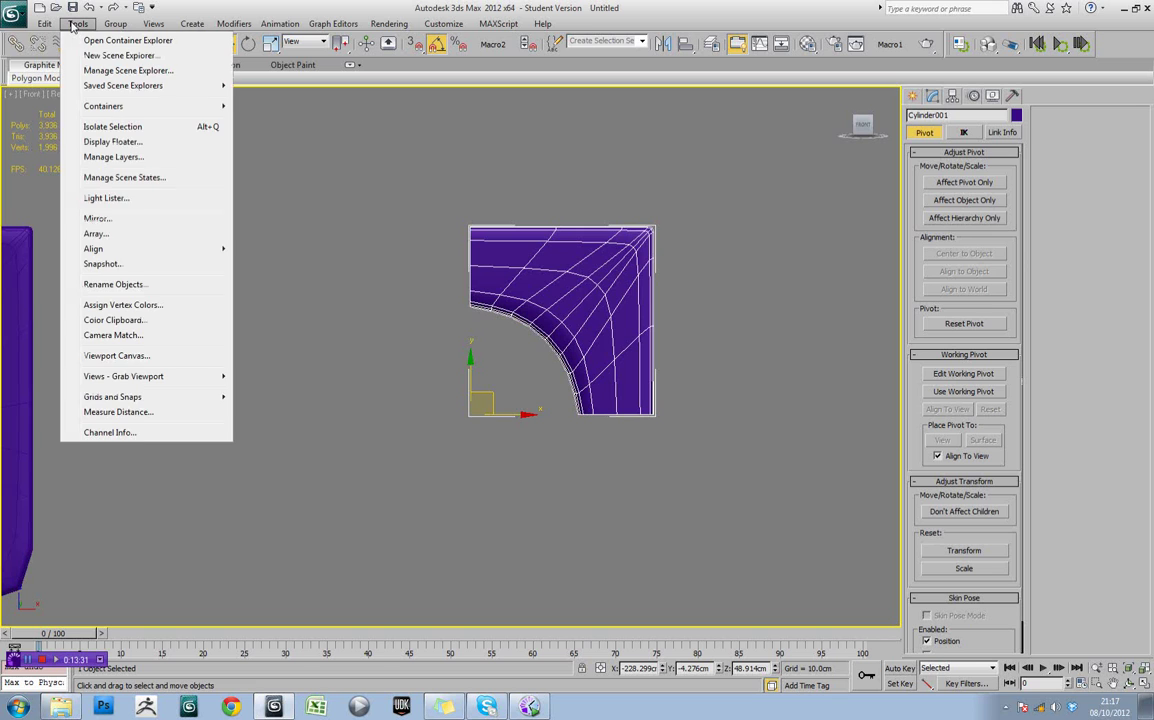
click(96, 234)
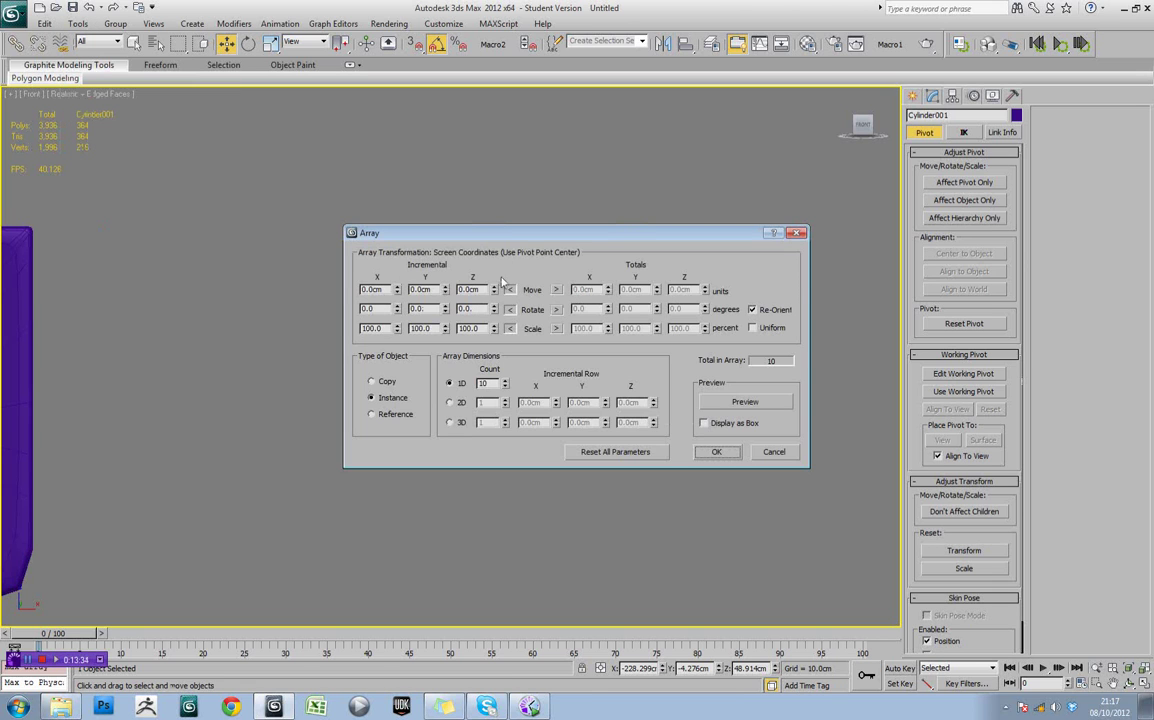
drag(560, 232, 750, 94)
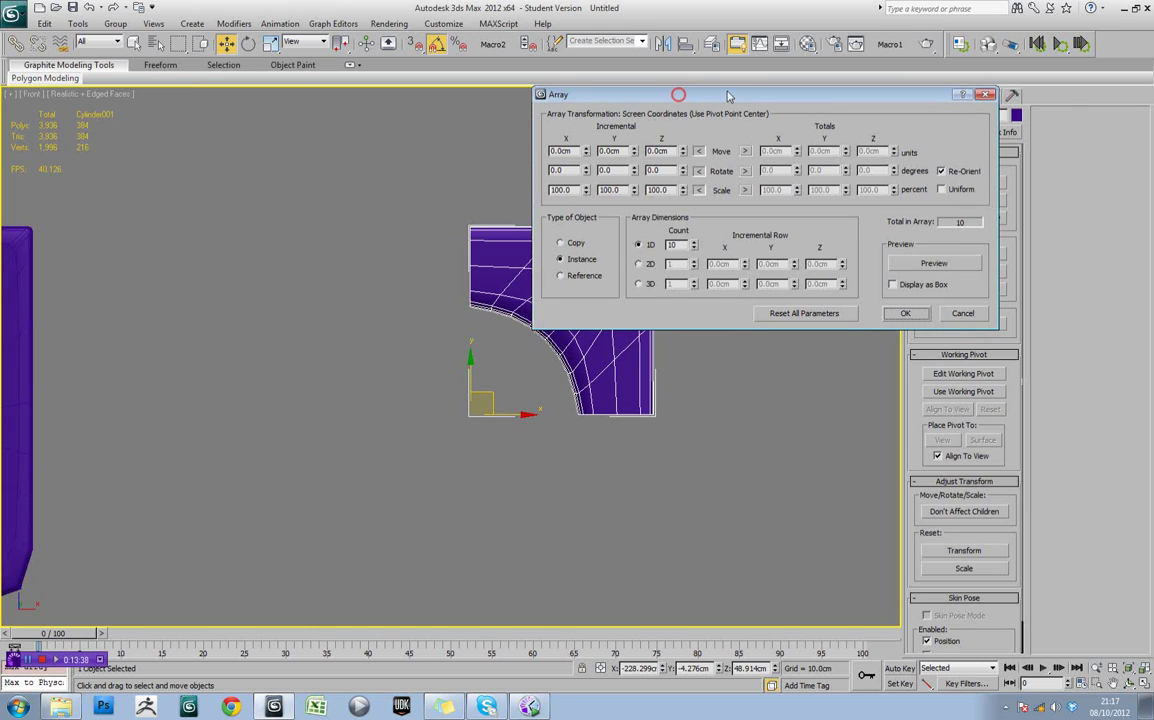
drag(672, 94, 740, 87)
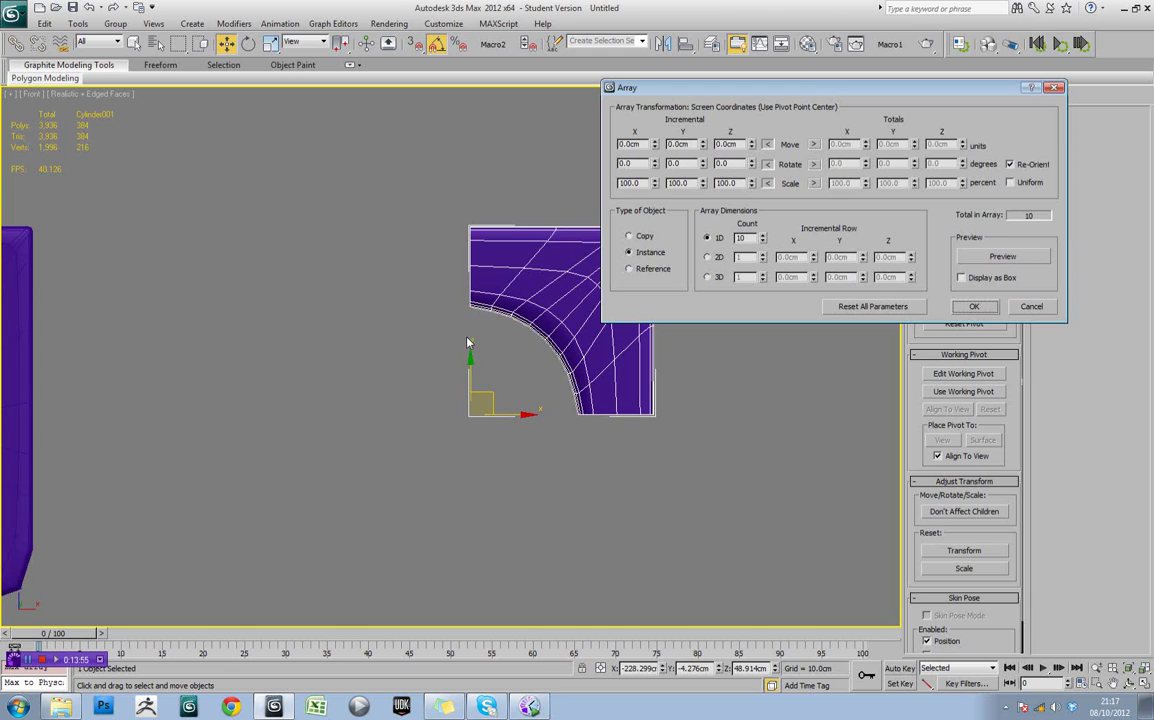
double_click(730, 164)
drag(750, 238, 728, 248)
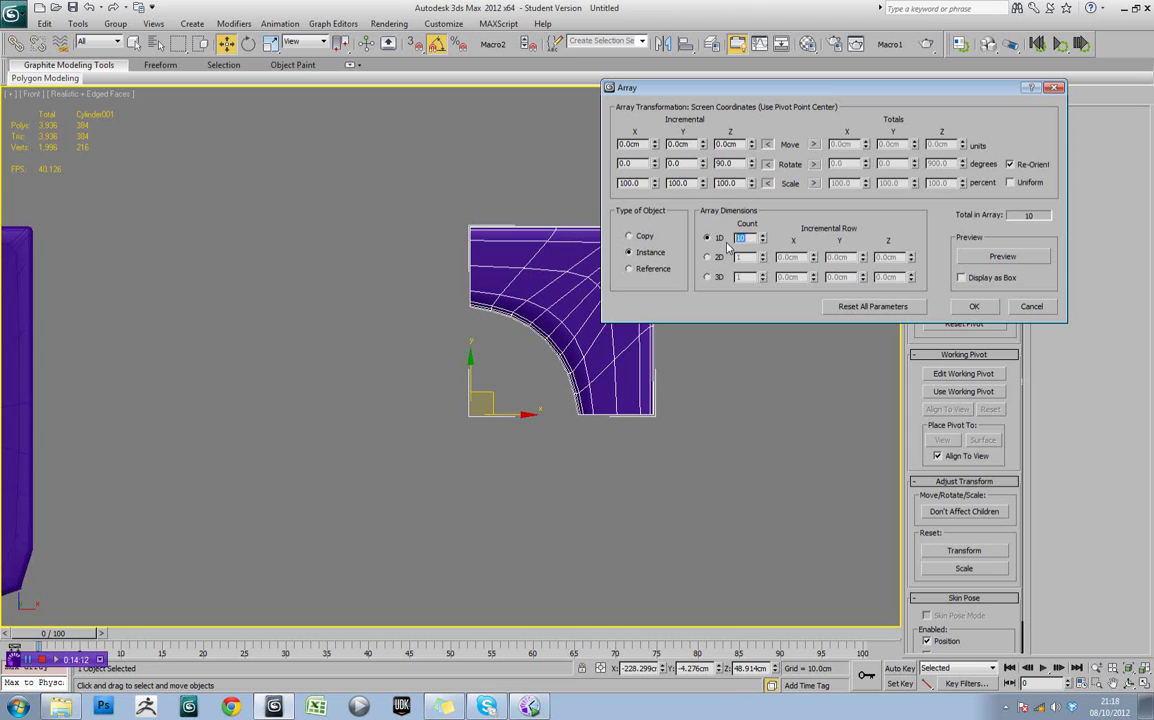
text(4)
click(1000, 258)
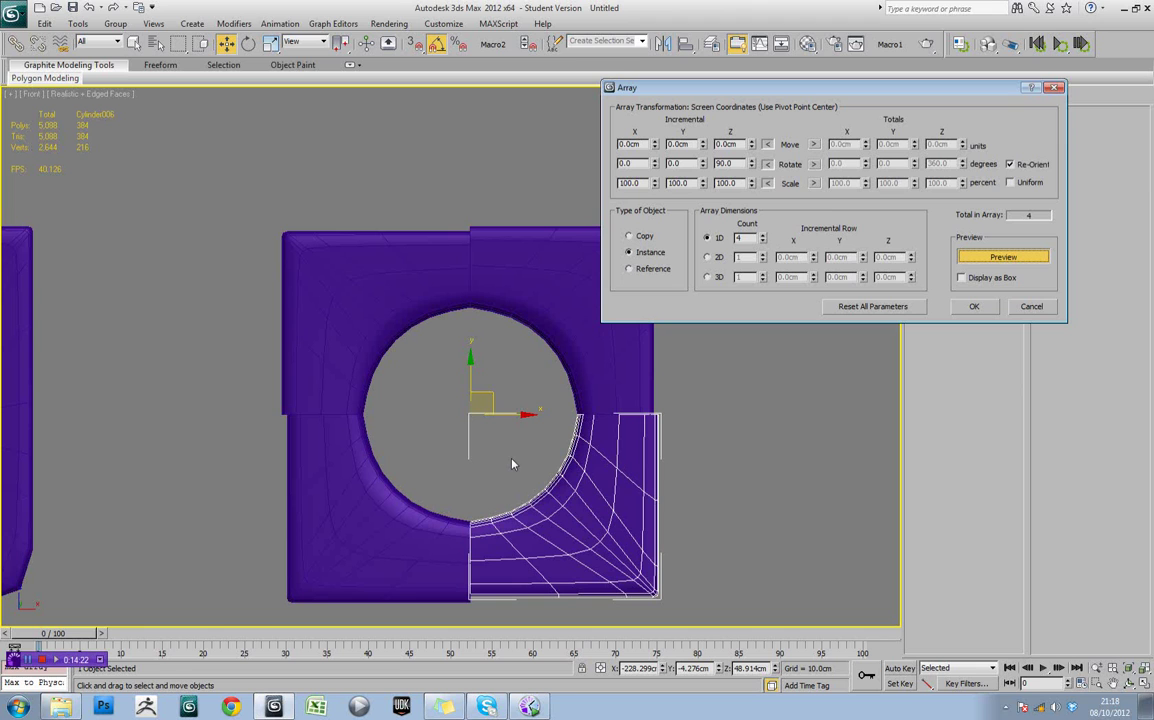
Preview the array with a count of 3 and a Z rotation of 91 degrees, and cancel it
click(763, 241)
click(763, 241)
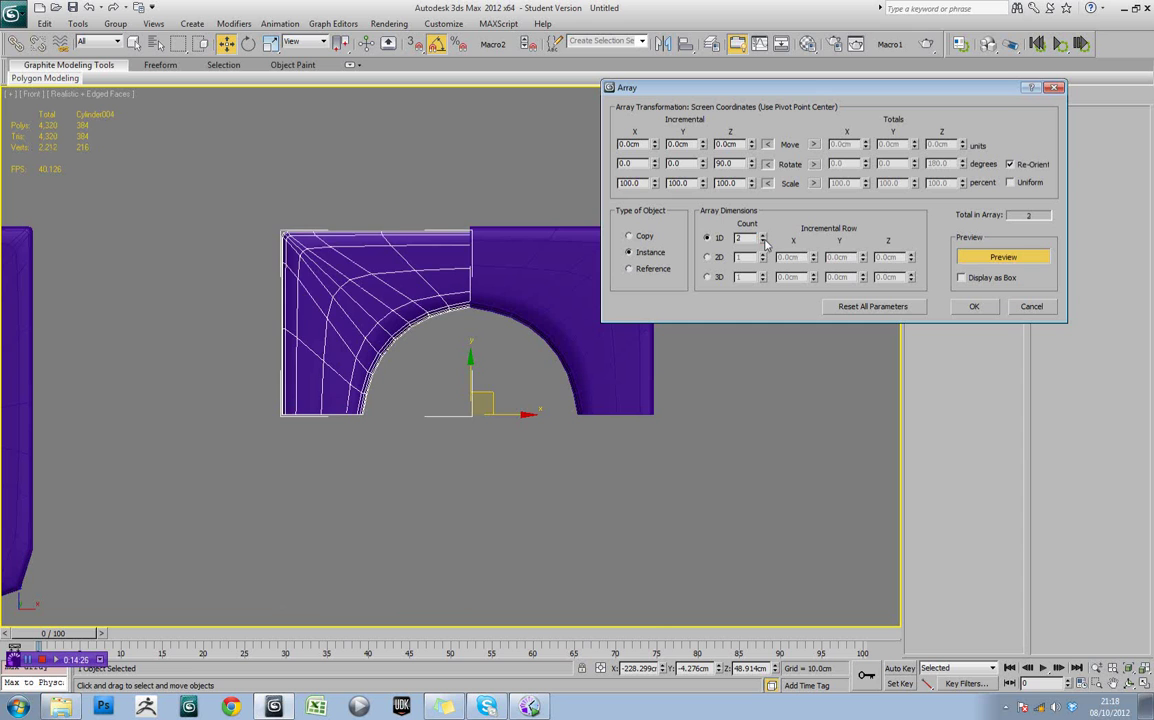
click(763, 237)
mouse_move(751, 163)
mouse_down()
mouse_move(753, 133)
mouse_move(768, 224)
mouse_move(762, 162)
mouse_up()
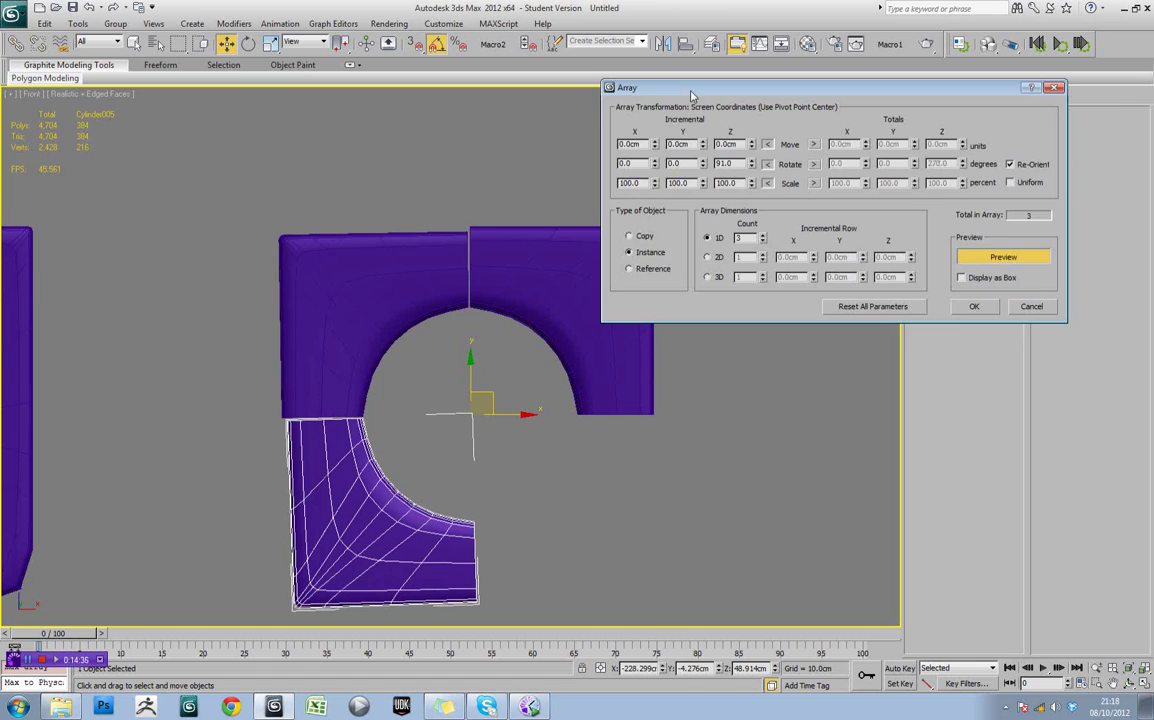
drag(691, 95, 744, 118)
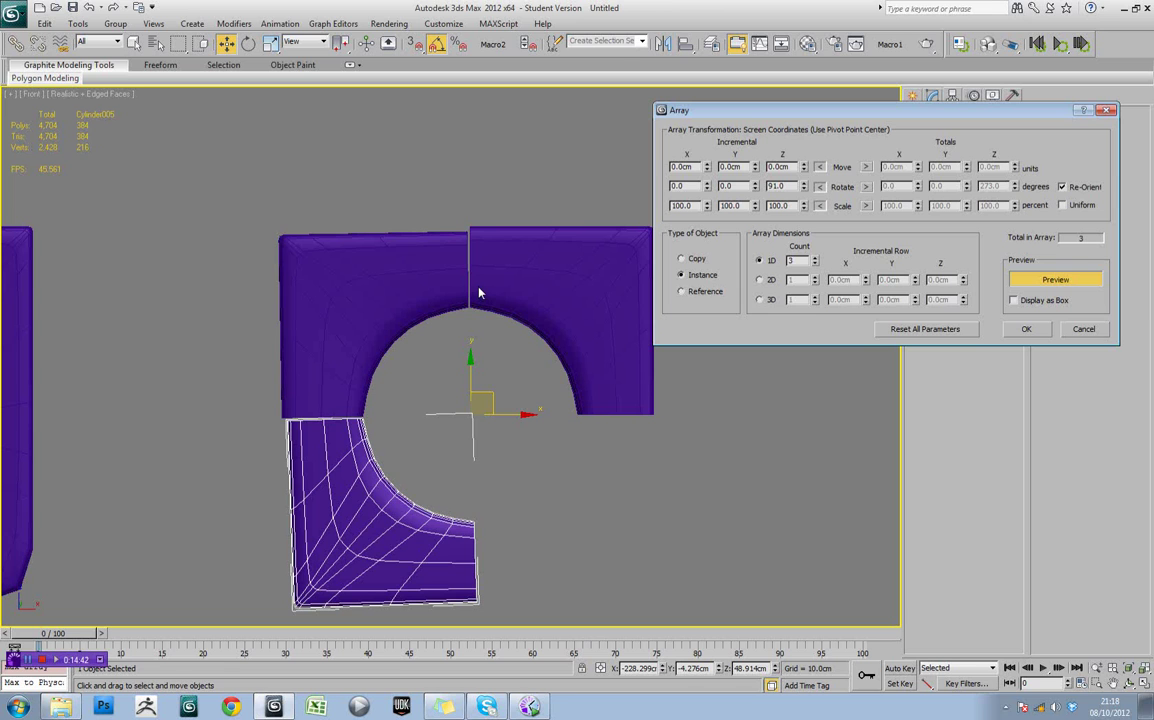
click(1083, 329)
Show the quarter's modifier stack again at the TurboSmooth level
scroll(500, 340, down, 3)
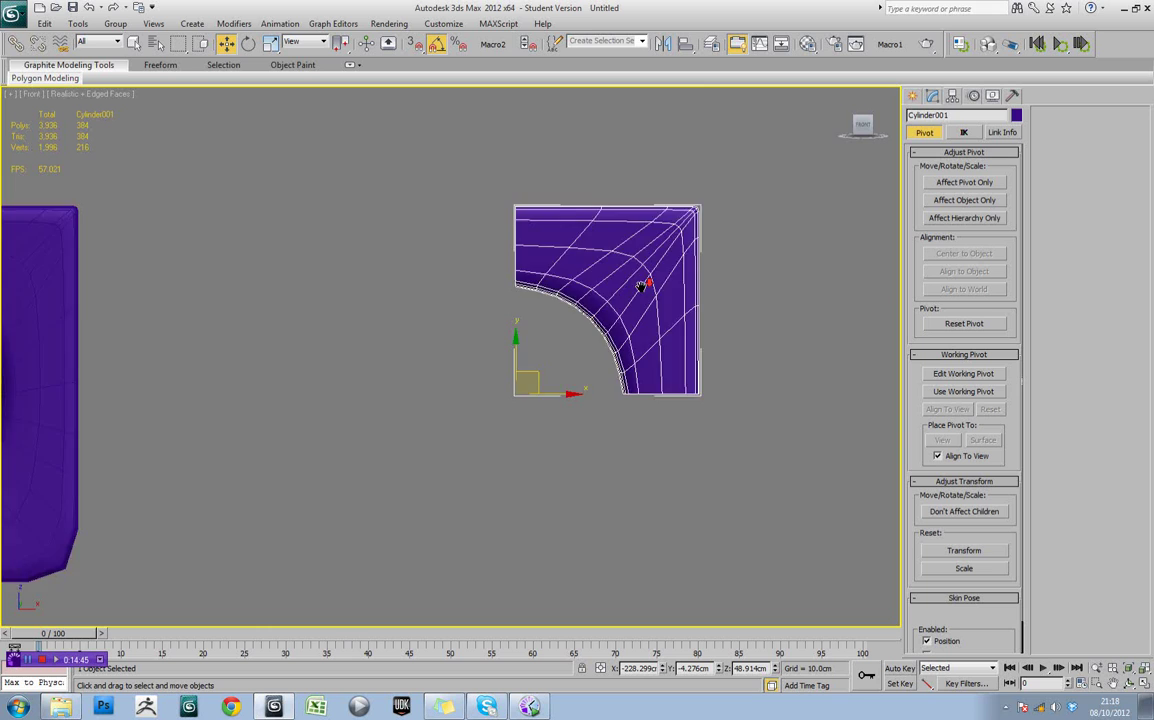
scroll(560, 310, up, 6)
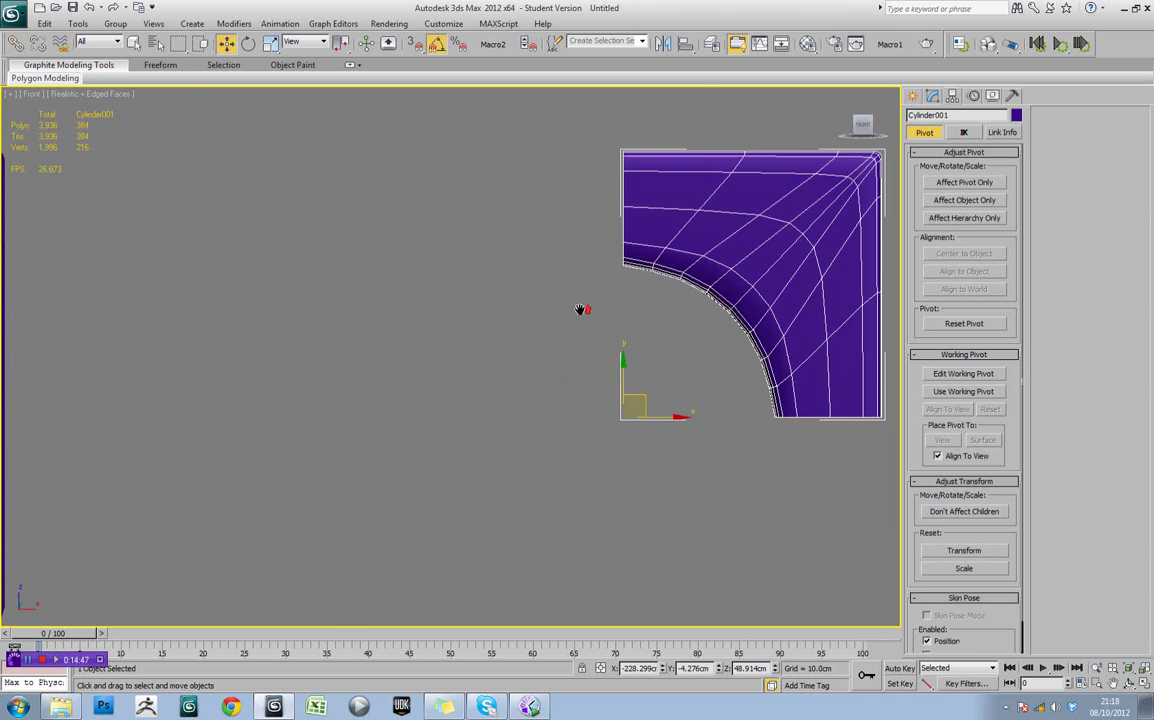
click(932, 95)
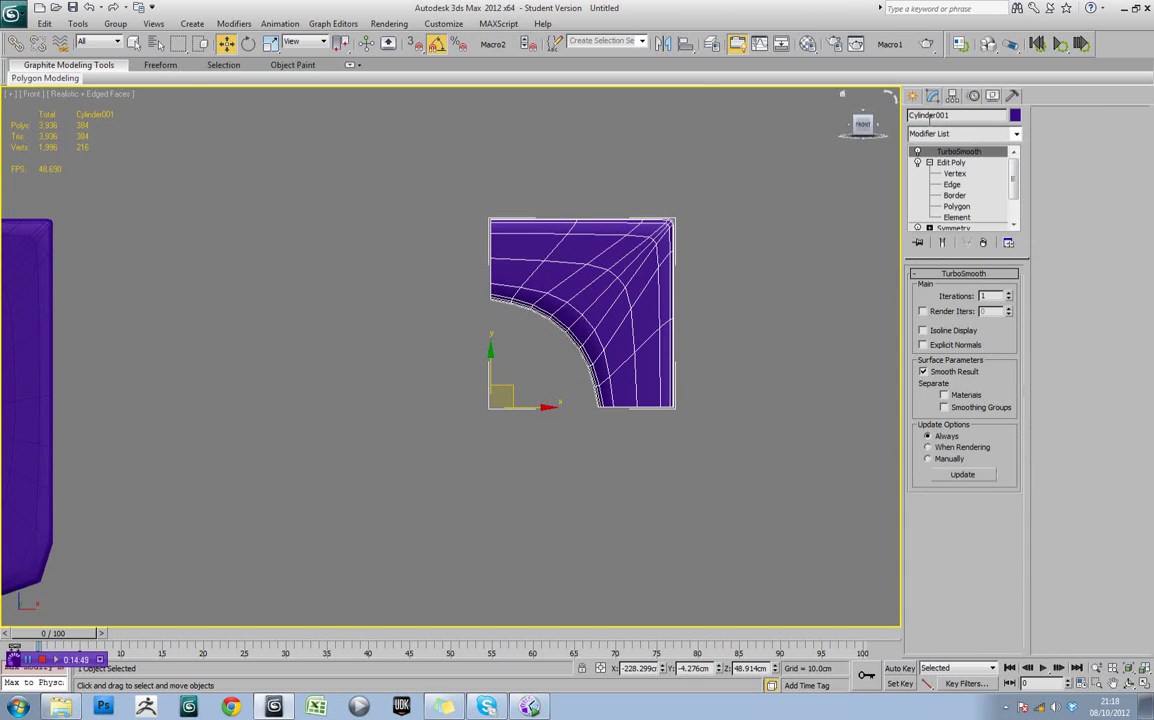
Remove the quarter's TurboSmooth and mirror the quarter across the X axis with a Symmetry modifier above its Edit Poly
click(983, 242)
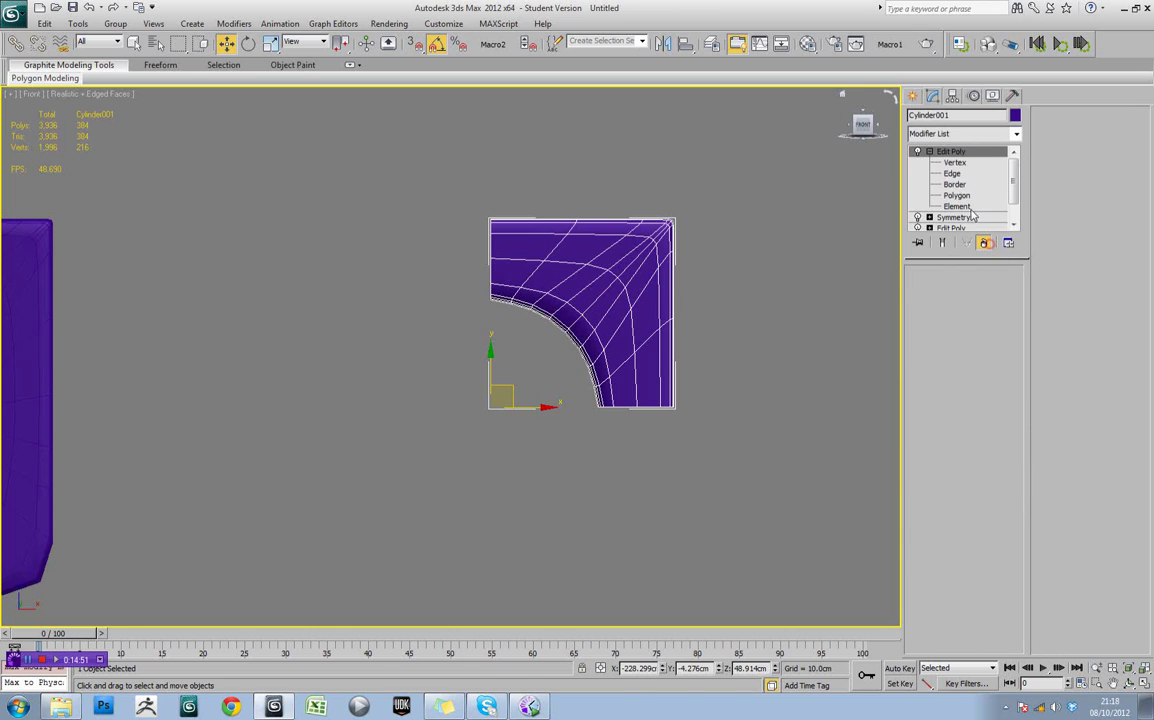
click(930, 152)
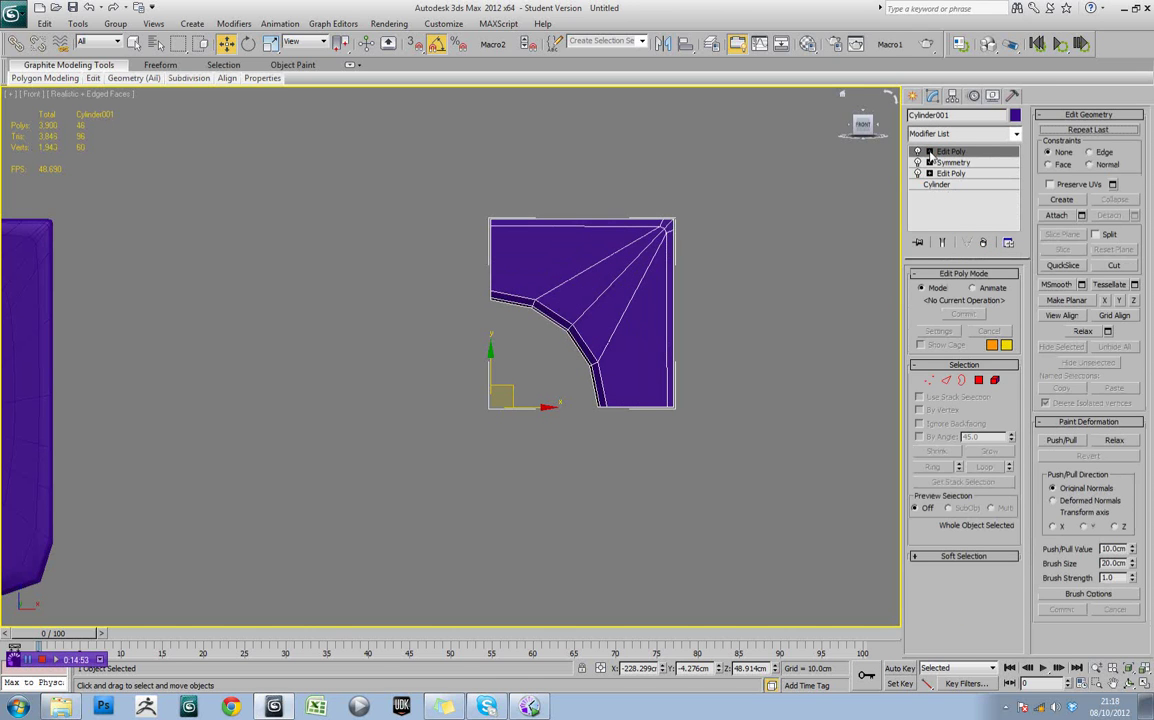
click(960, 133)
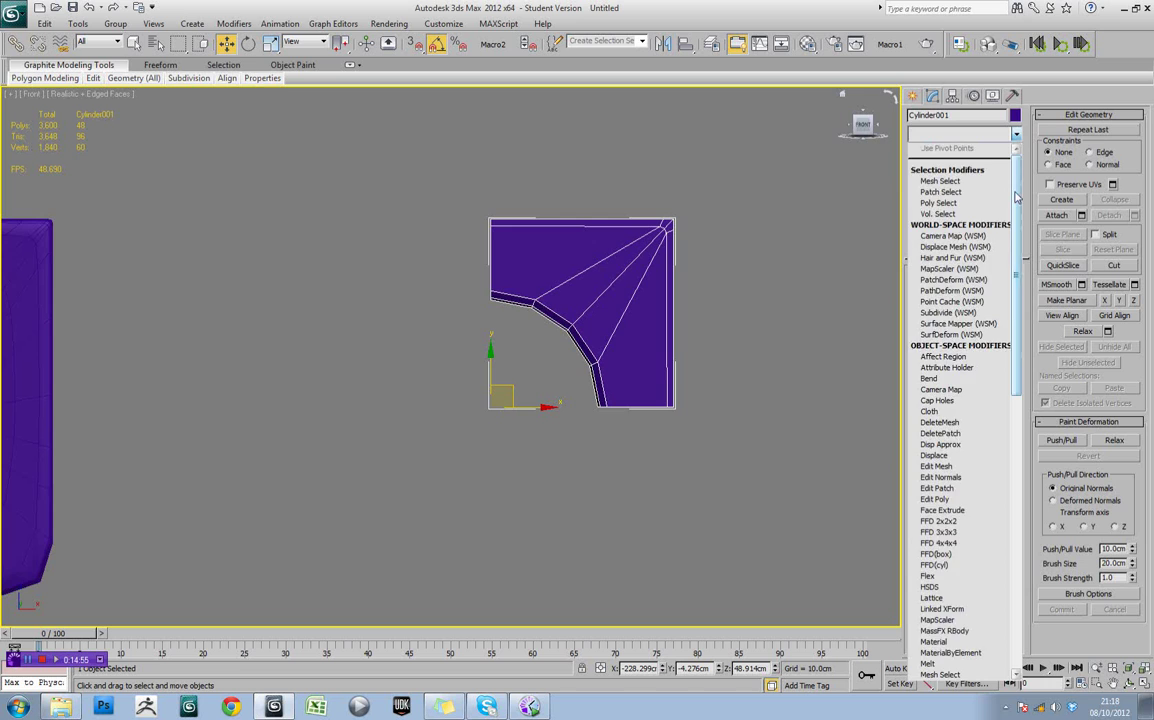
scroll(984, 470, down, 10)
click(978, 477)
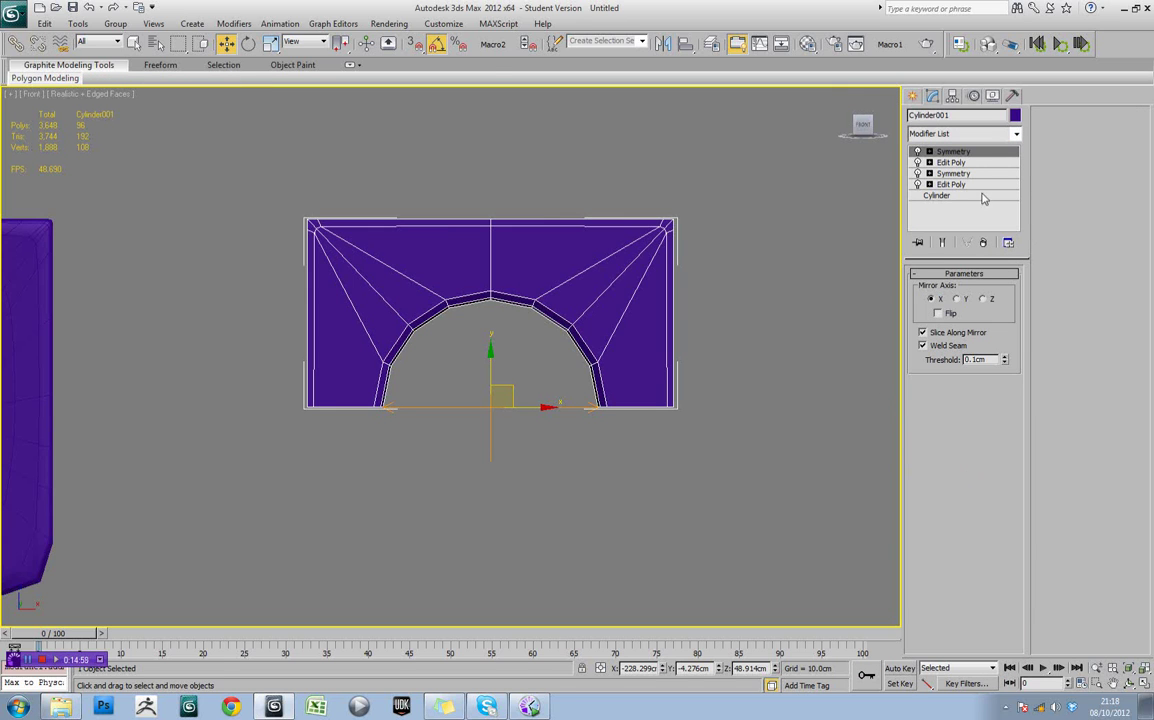
Add a second Symmetry modifier with its mirror axis set to Y to complete the full holed block
click(1015, 134)
scroll(975, 400, down, 10)
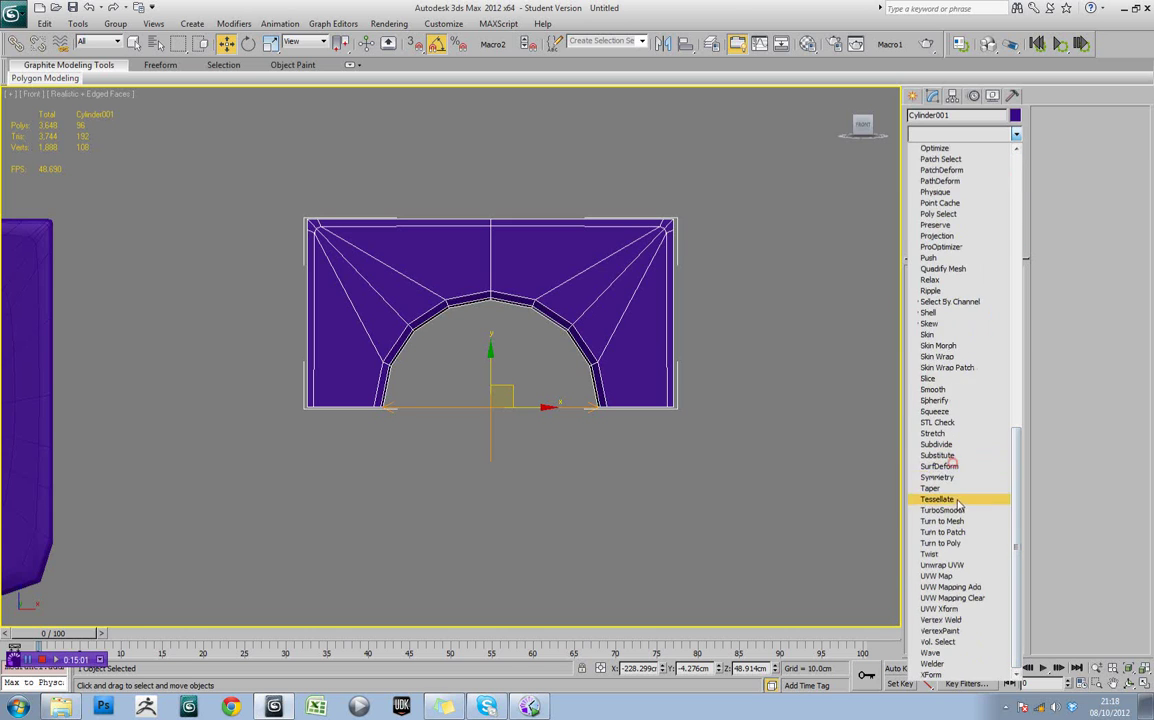
click(961, 477)
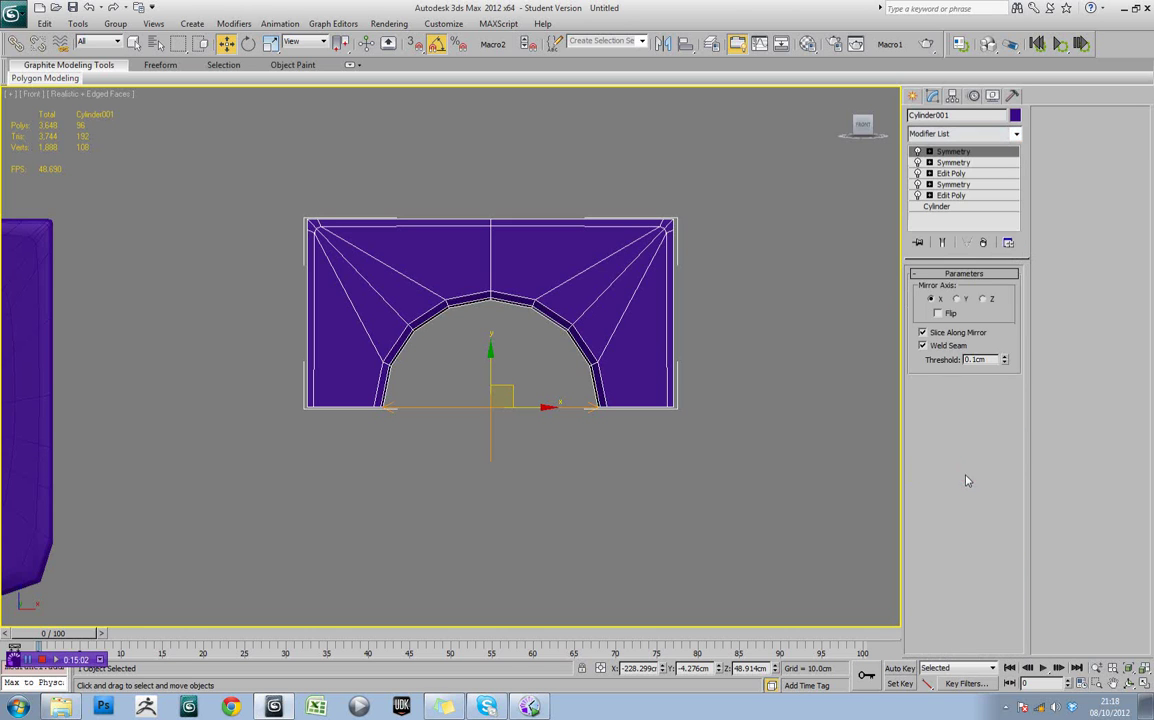
click(959, 299)
middle_drag(771, 333, 778, 320)
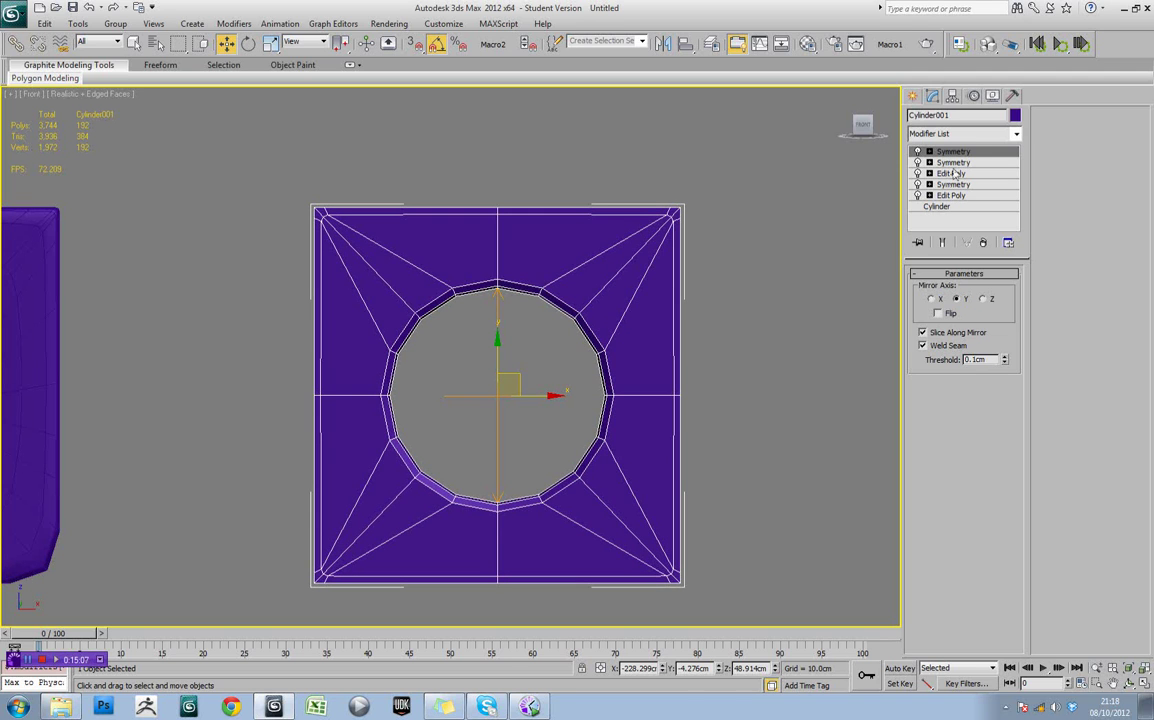
Apply a TurboSmooth modifier on top of the two Symmetry modifiers
click(1014, 134)
click(1014, 206)
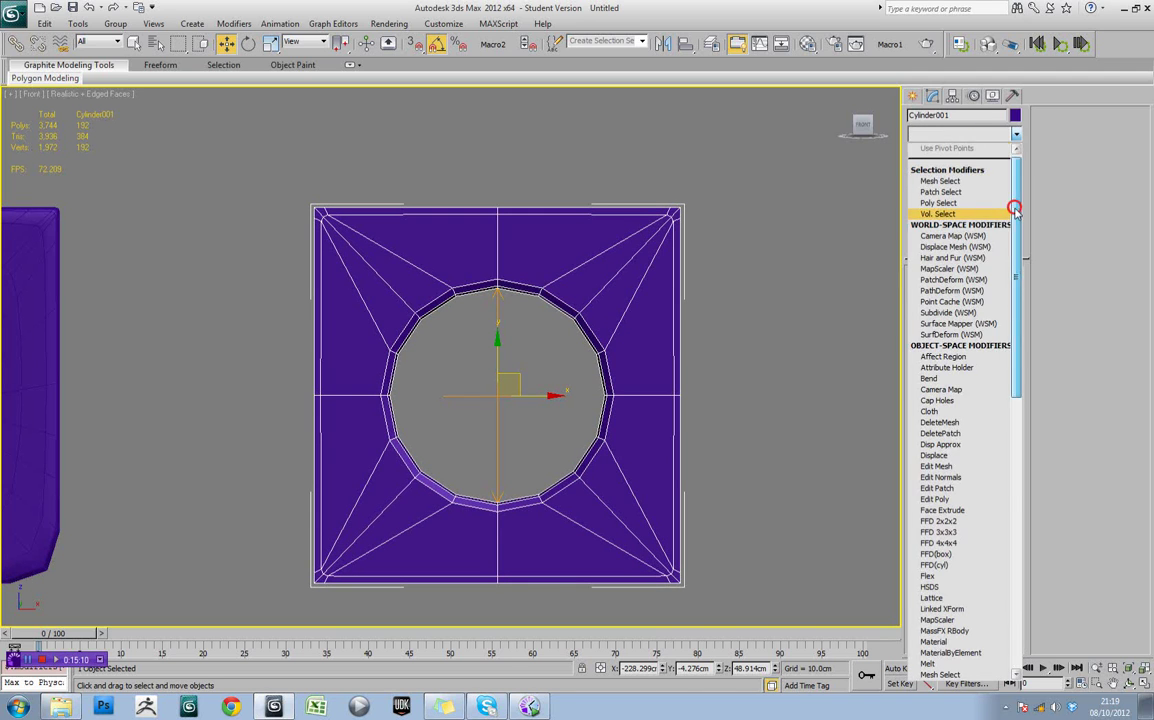
click(942, 510)
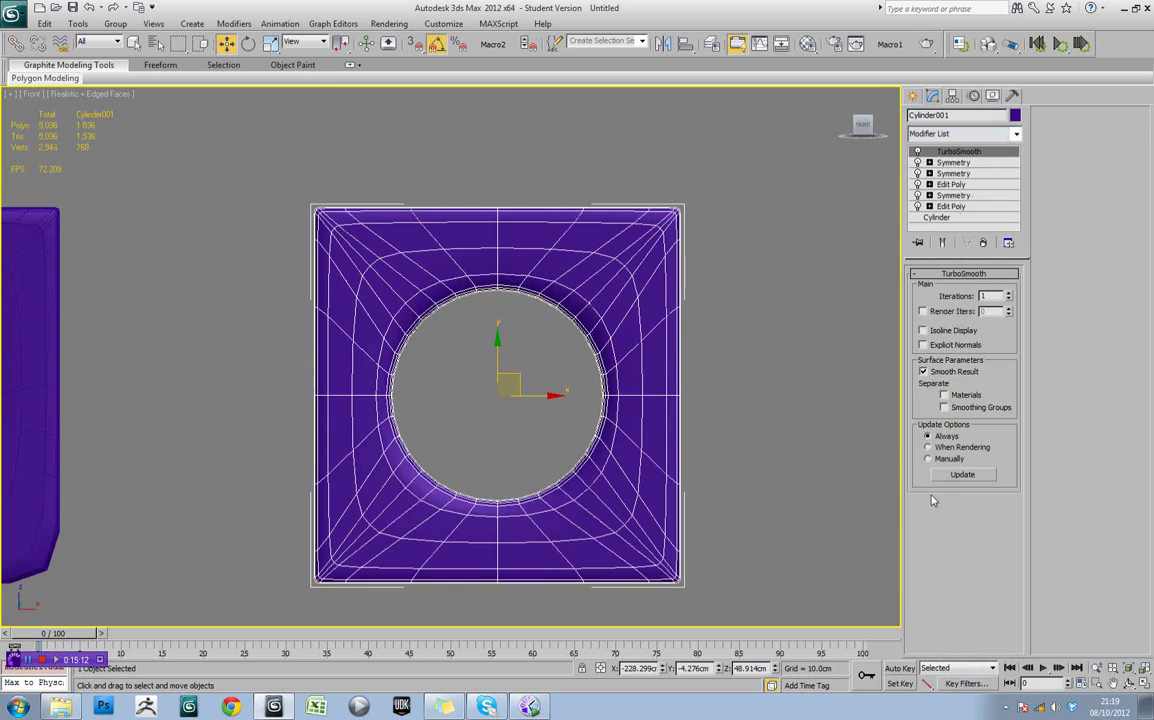
Examine the rebuilt block's smooth shading beside the other block, at an angle with edges hidden
key(F4)
click(778, 397)
scroll(721, 376, down, 3)
alt+middle_drag(706, 387, 659, 399)
click(482, 345)
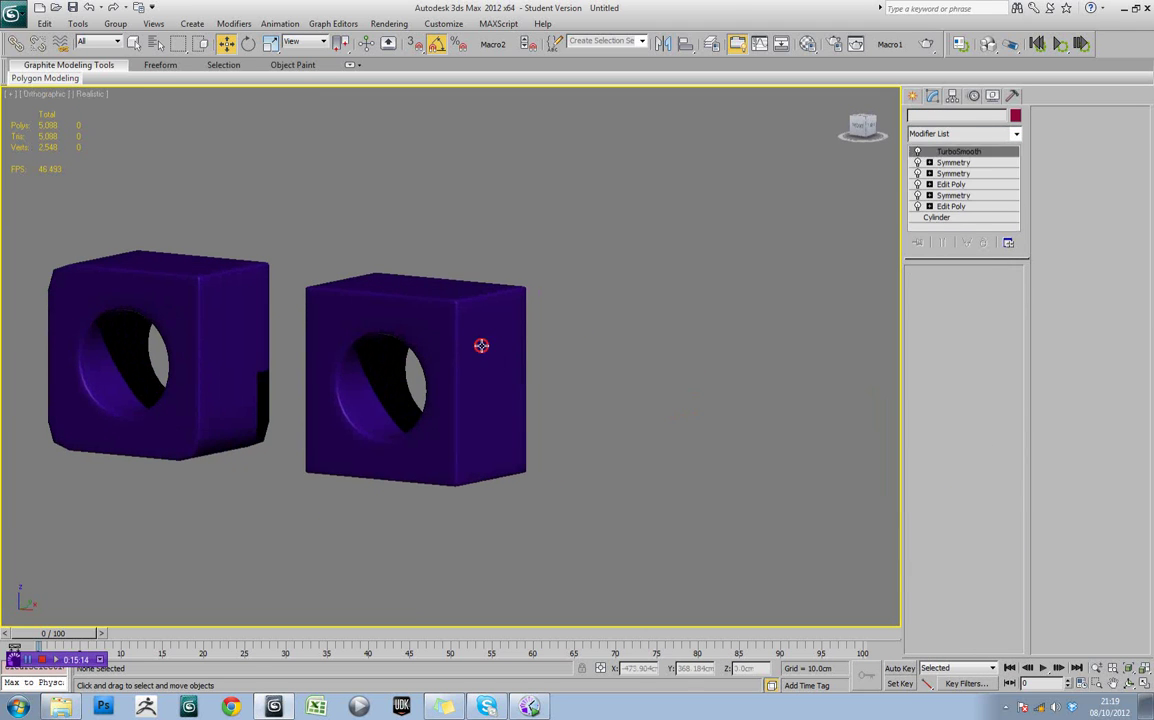
middle_drag(488, 345, 564, 344)
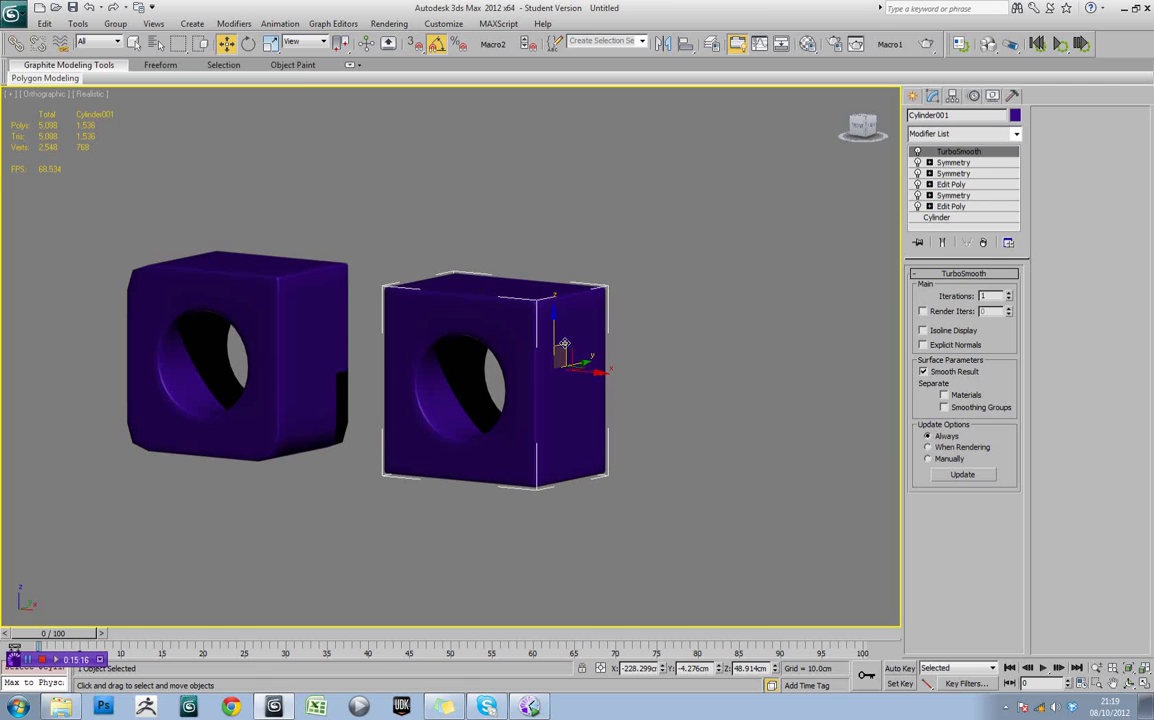
middle_drag(514, 306, 557, 296)
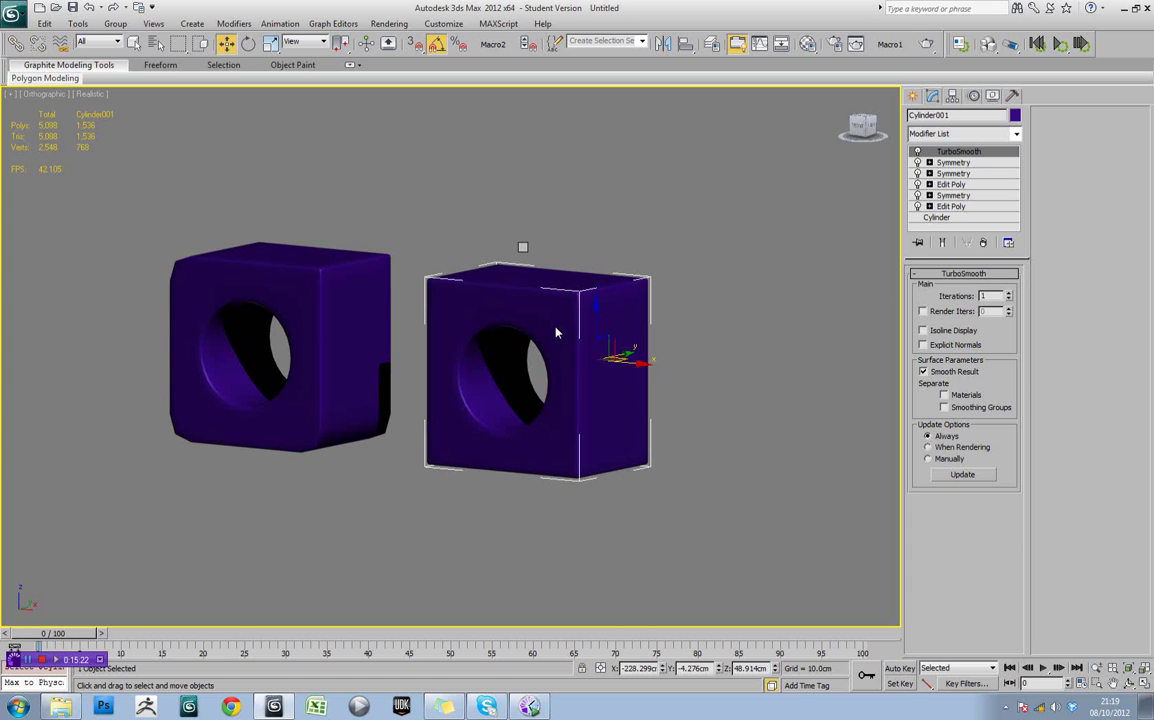
alt+middle_drag(540, 318, 620, 339)
click(688, 383)
click(650, 345)
scroll(596, 345, up, 3)
Inspect the smoothed block's edge flow around the hole and corners, switching the edge display on and off
key(F4)
scroll(615, 342, down, 3)
scroll(610, 345, up, 2)
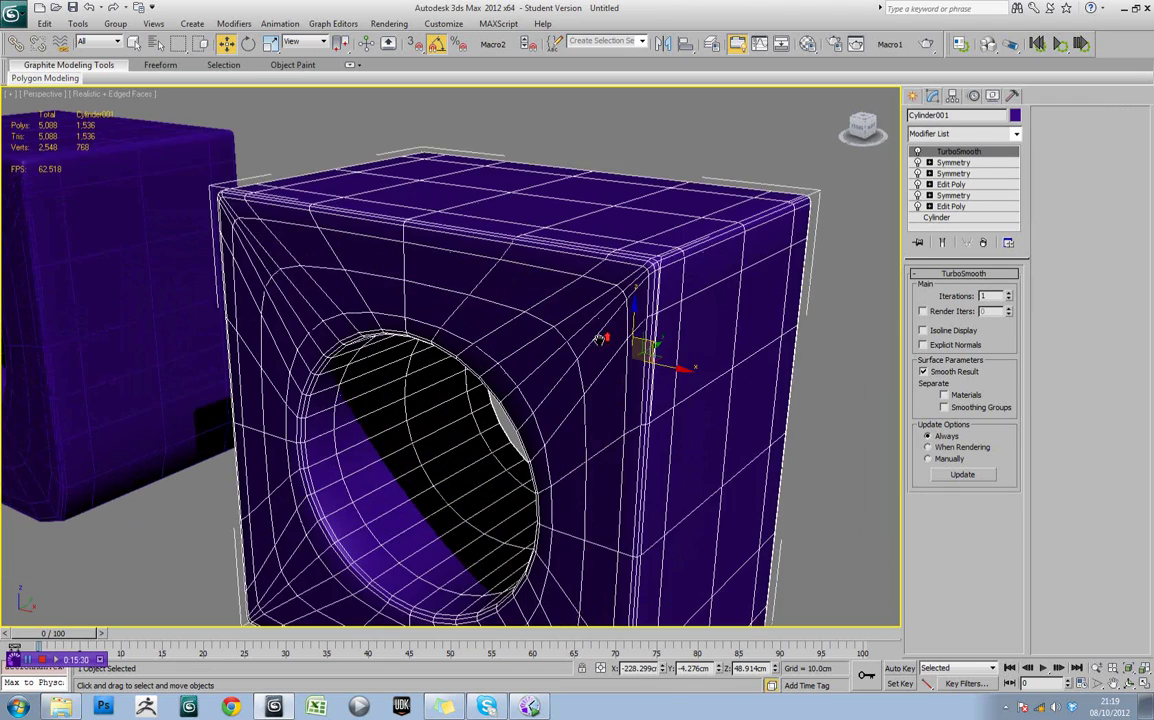
scroll(600, 342, down, 4)
key(F4)
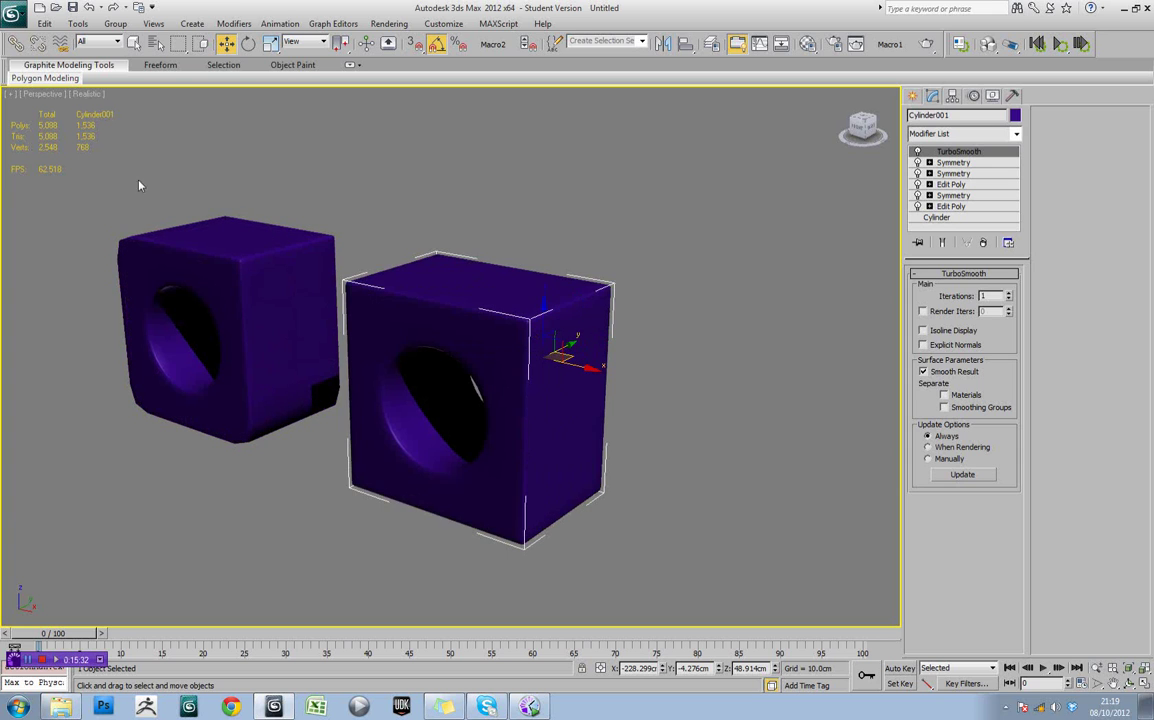
key(F4)
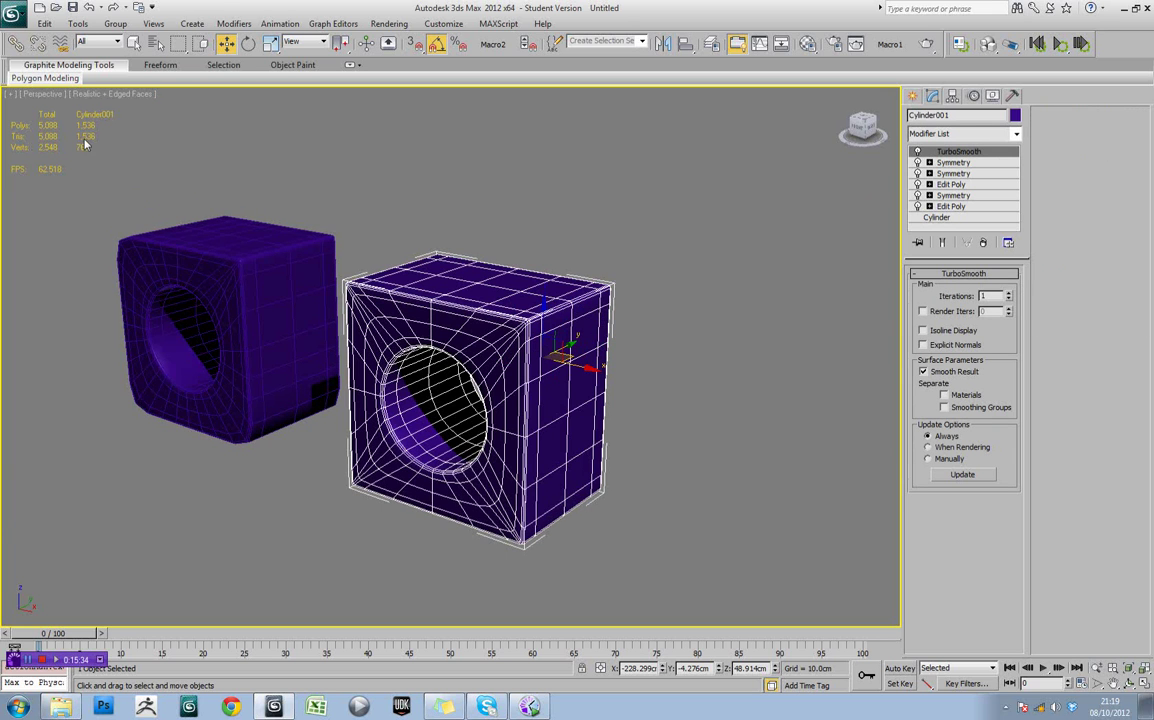
scroll(641, 381, up, 4)
scroll(641, 381, down, 2)
key(F4)
mouse_move(641, 381)
alt+middle_down()
mouse_move(605, 380)
mouse_move(618, 365)
mouse_move(652, 386)
alt+middle_up()
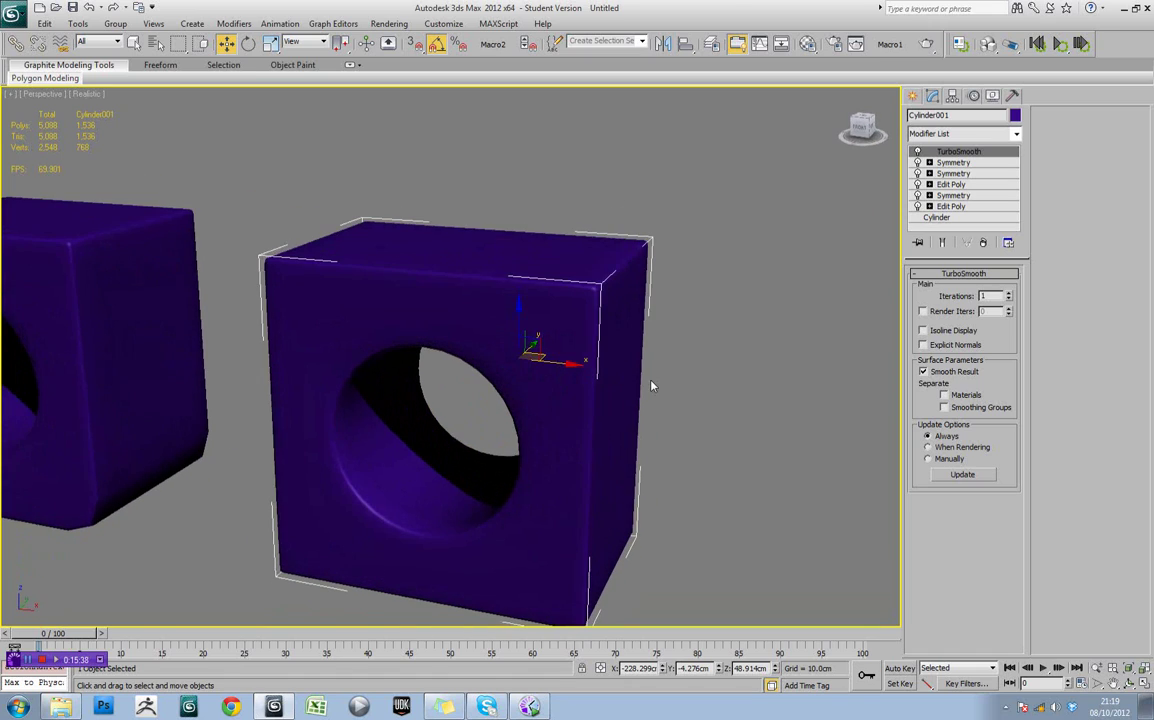
Show the edges on the shaded surfaces again and compare both blocks from the front and at an angle
key(F4)
alt+middle_drag(712, 323, 743, 315)
scroll(743, 312, down, 3)
click(739, 307)
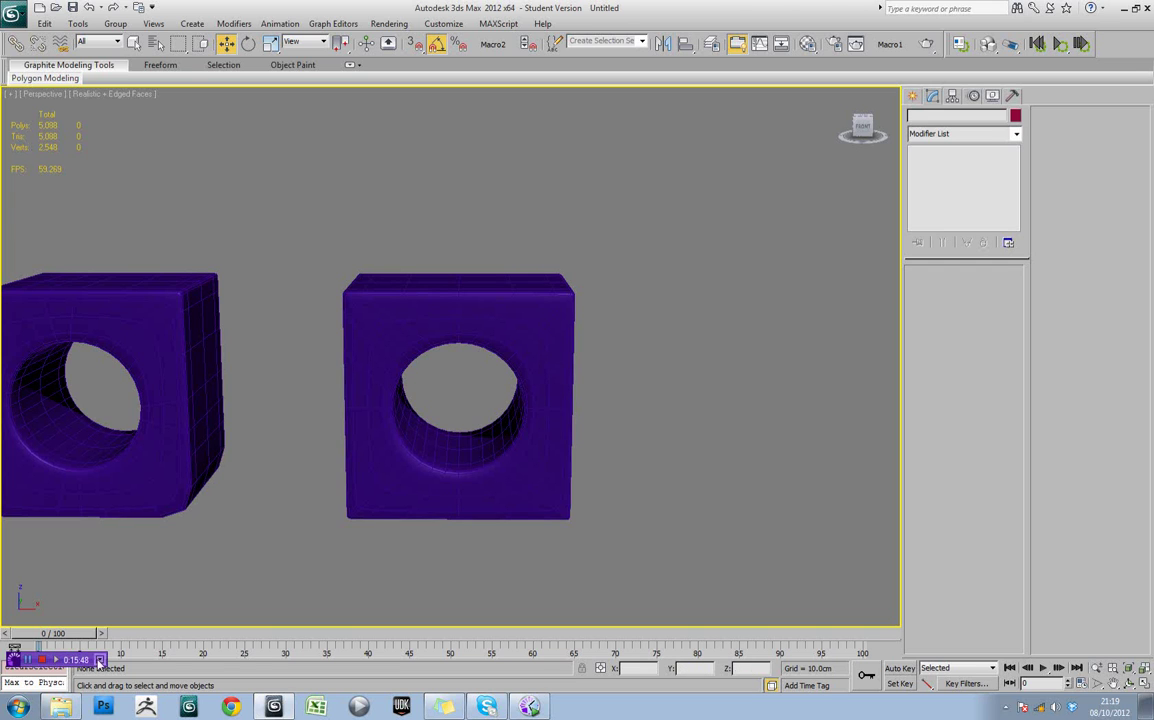
middle_drag(505, 407, 577, 343)
click(577, 343)
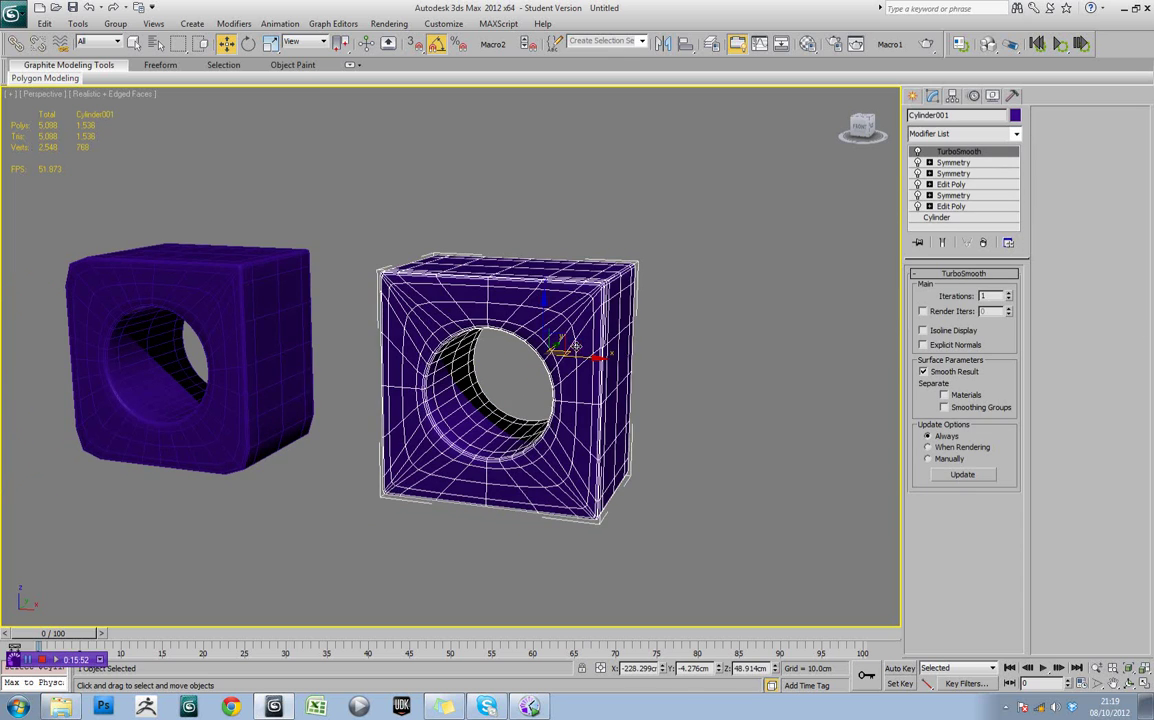
click(719, 385)
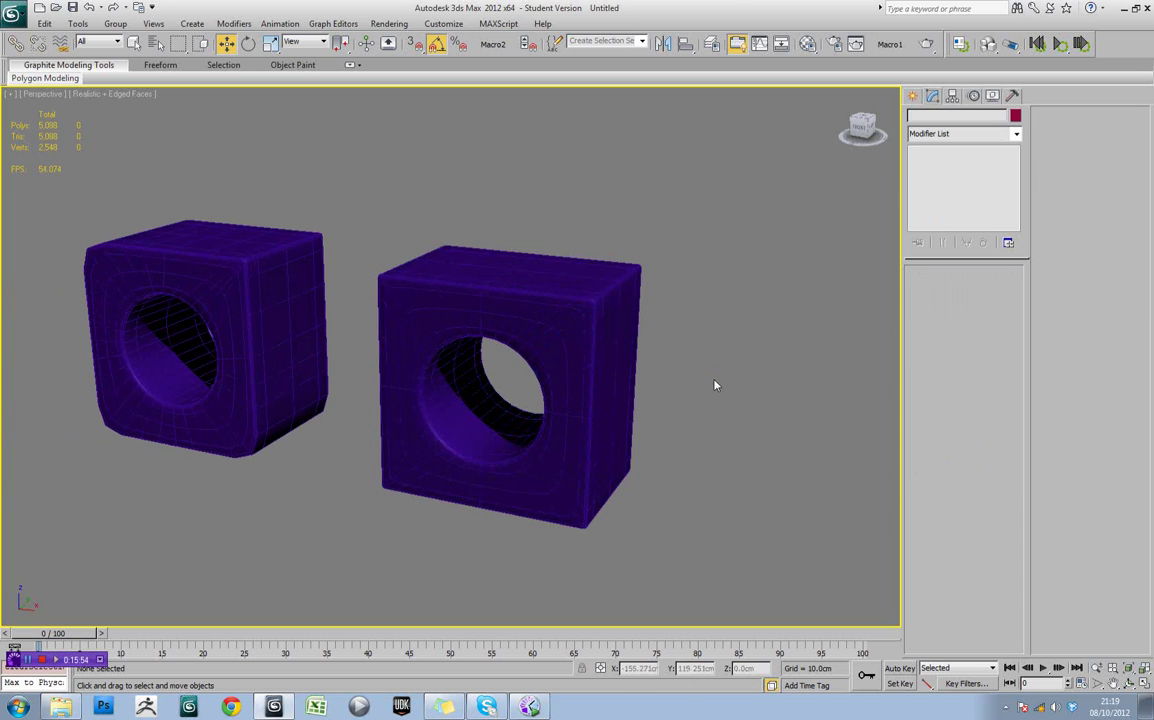